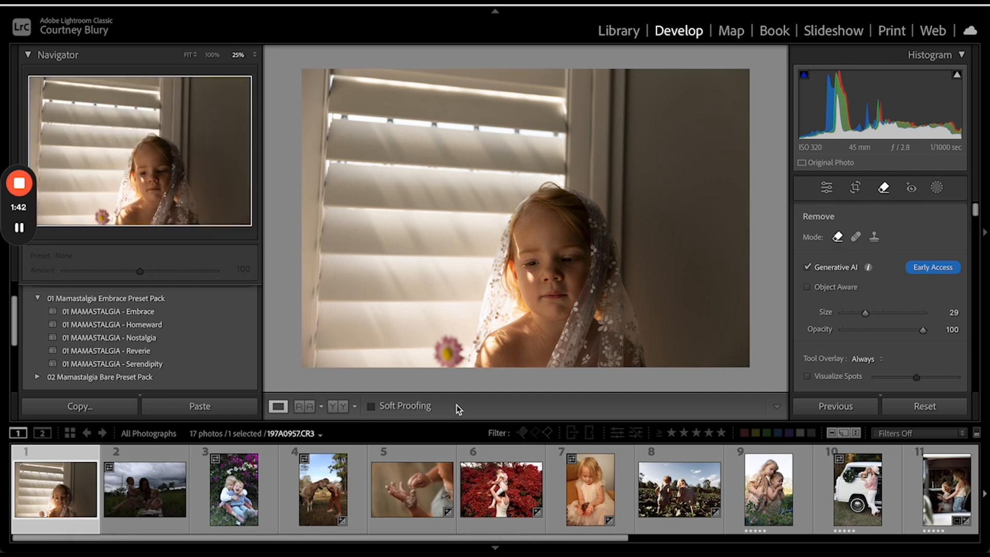
- Remove the pink flower beside the girl with the Generative AI Remove brush at size 29
left_click_drag(449, 351, 442, 350)
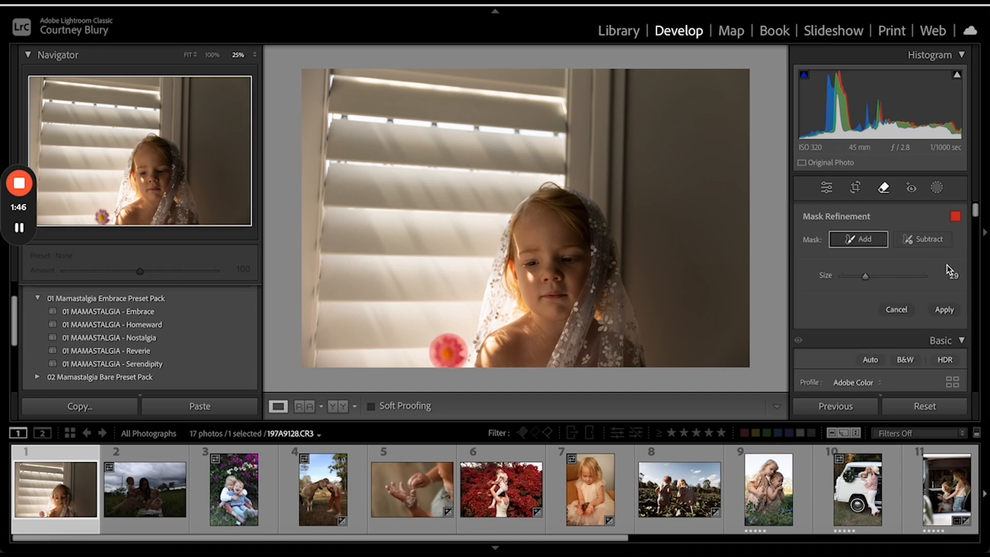
left_click(945, 311)
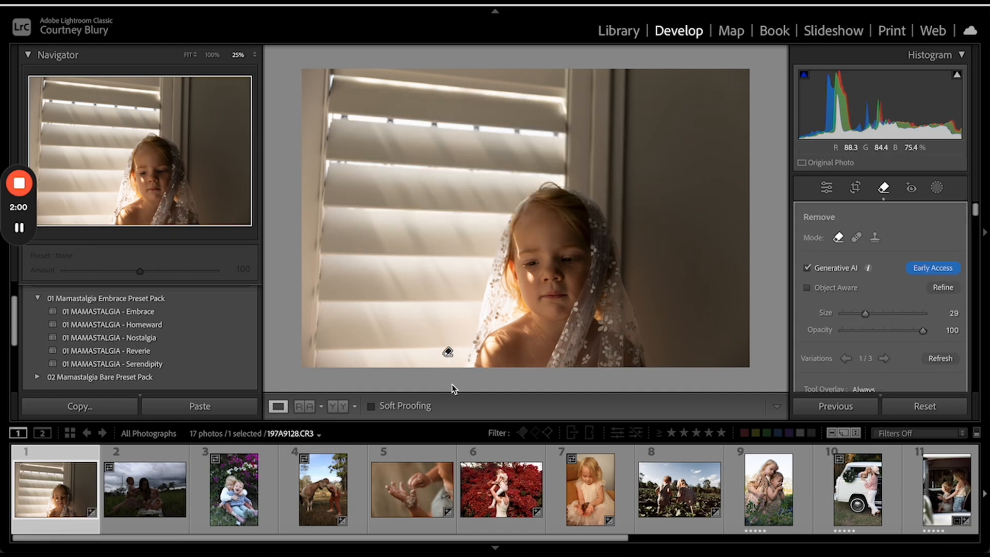
key("Escape")
key("q")
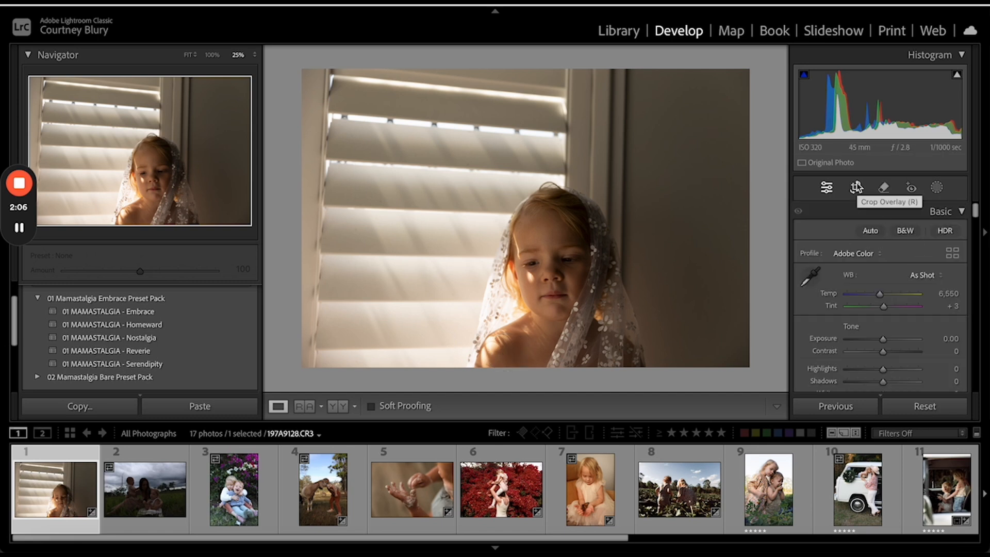
- Apply the 01 MAMASTALGIA - Nostalgia preset to the window portrait
left_click(810, 277)
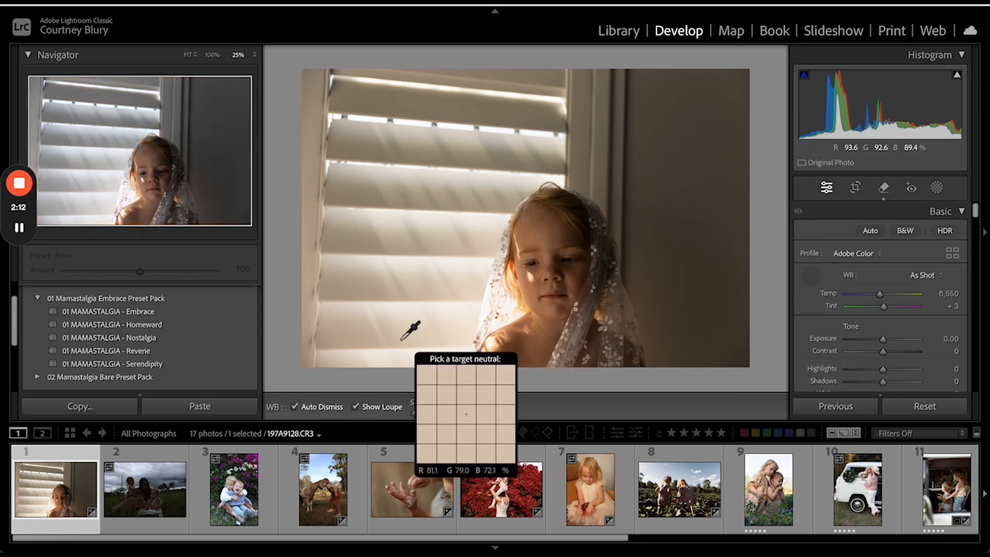
left_click(811, 277)
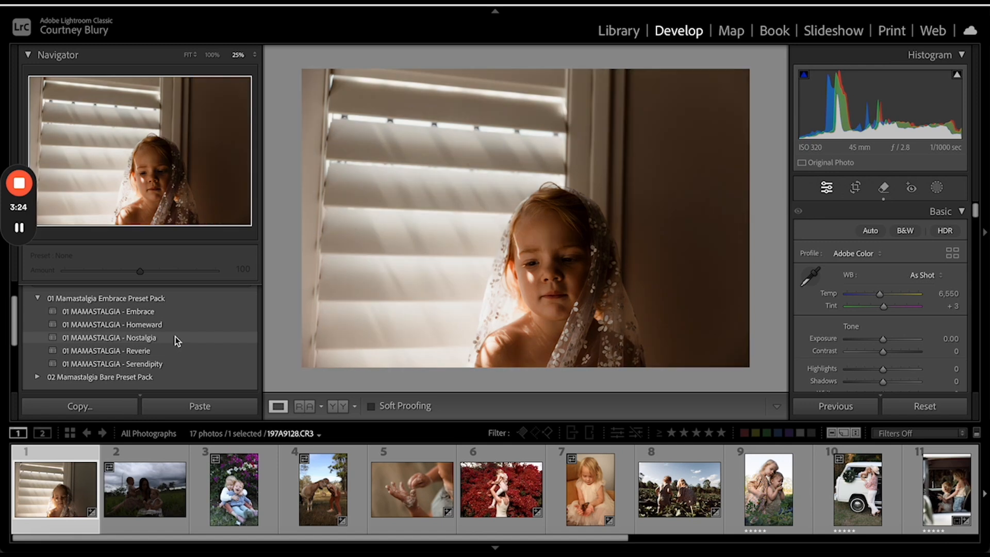
left_click(176, 338)
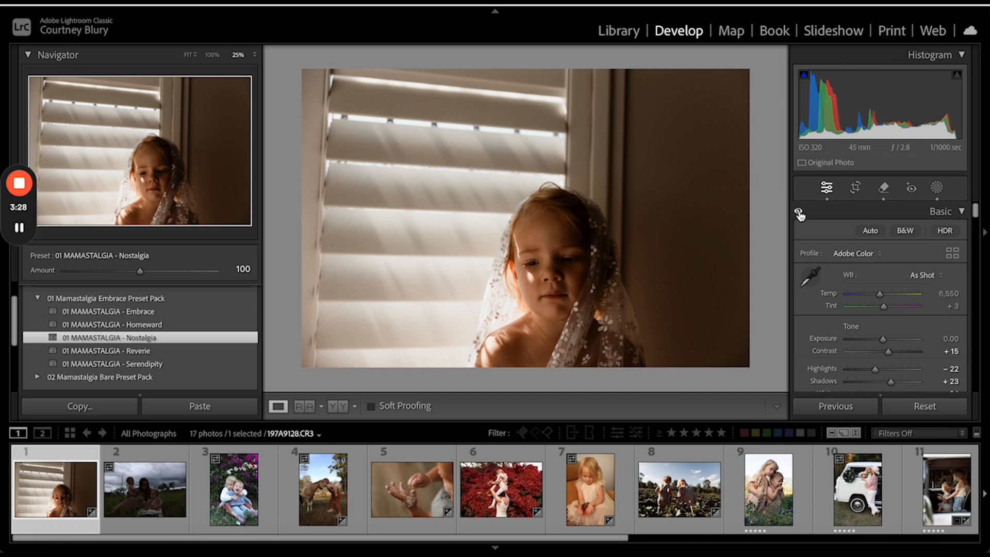
- Crop the window portrait closer around the girl at the original aspect ratio and rotate it to an angle of -2.06
left_click(855, 189)
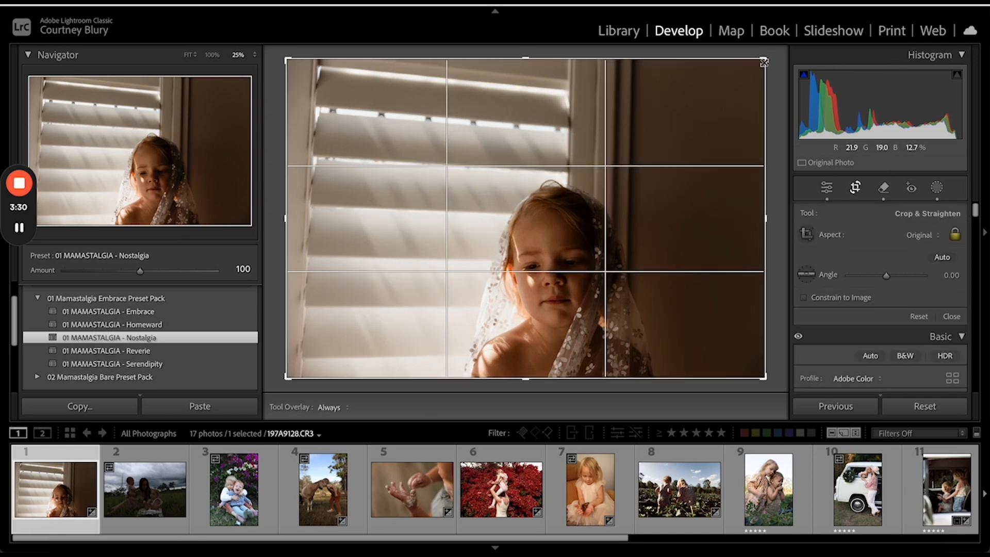
left_click_drag(762, 66, 756, 97)
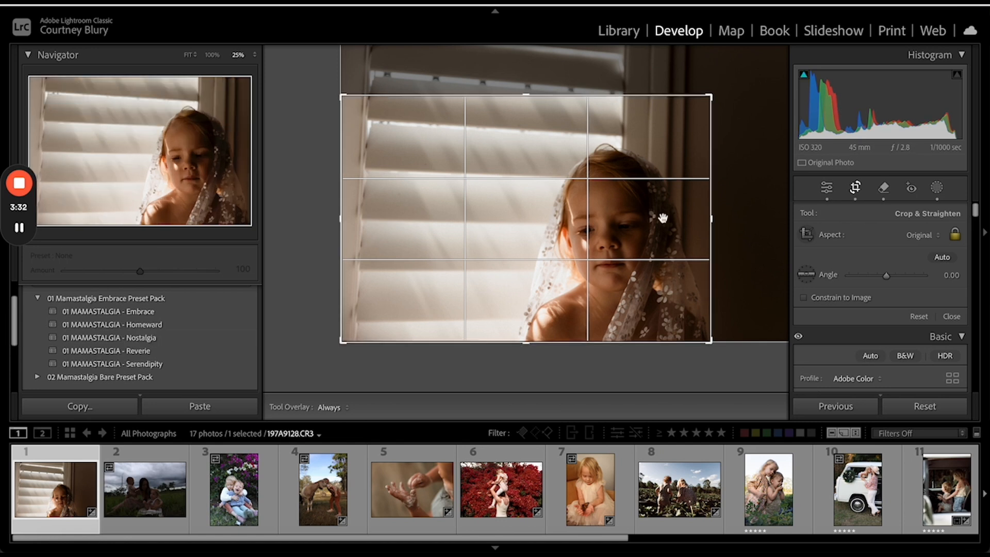
left_click_drag(638, 246, 598, 236)
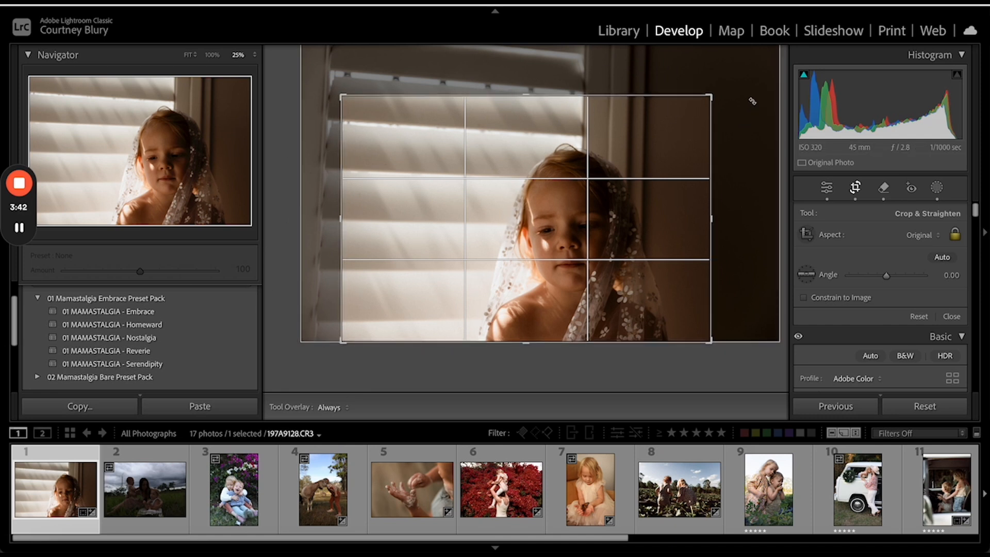
left_click_drag(711, 97, 711, 101)
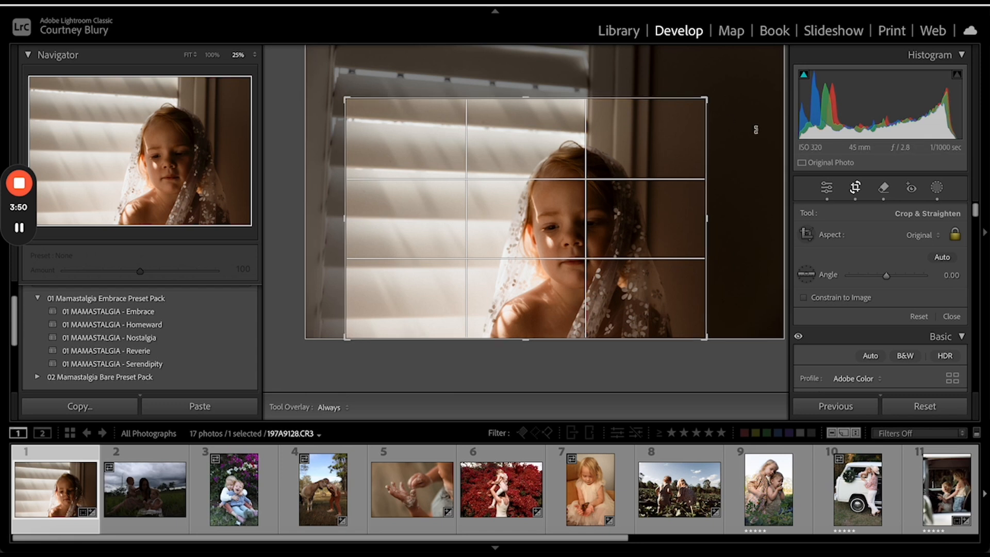
left_click_drag(754, 105, 746, 94)
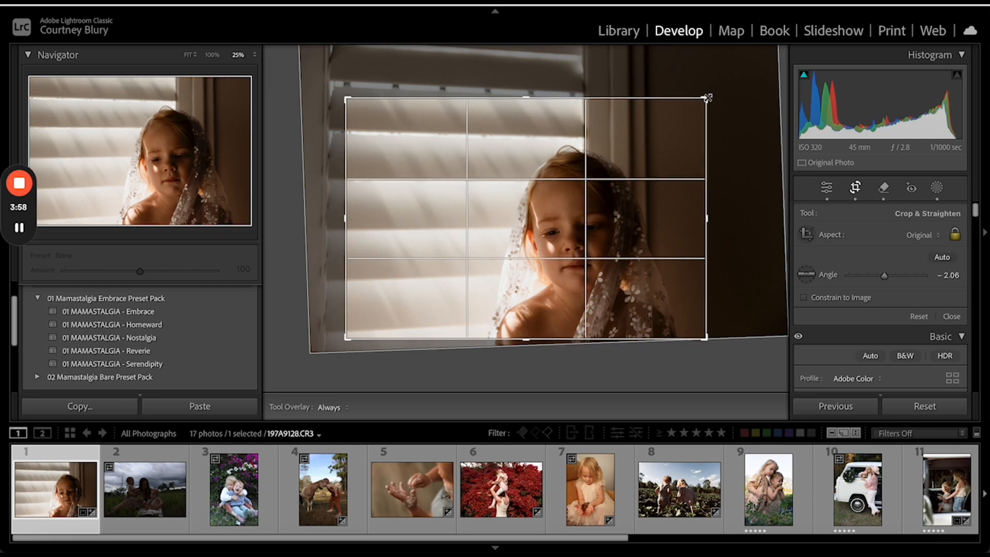
left_click_drag(707, 98, 698, 105)
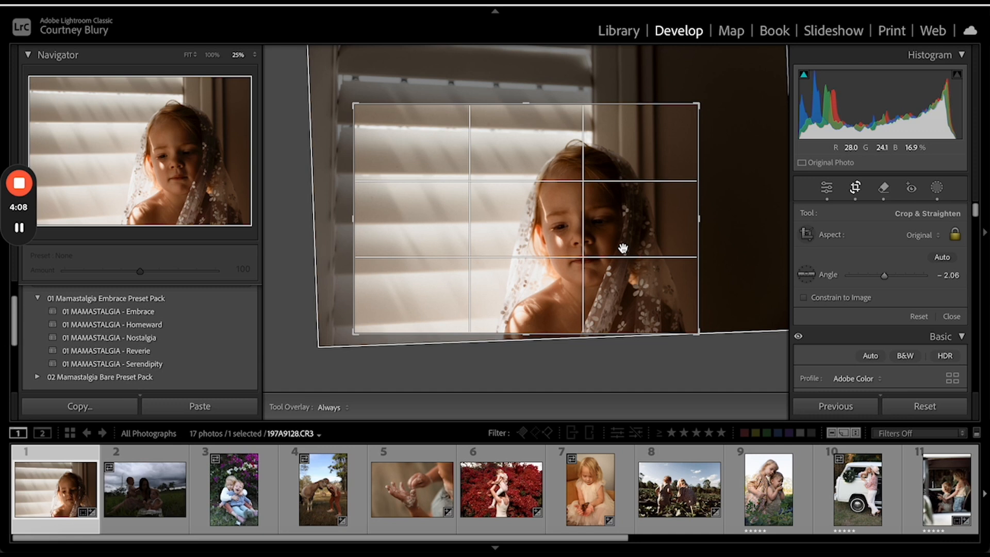
key("Return")
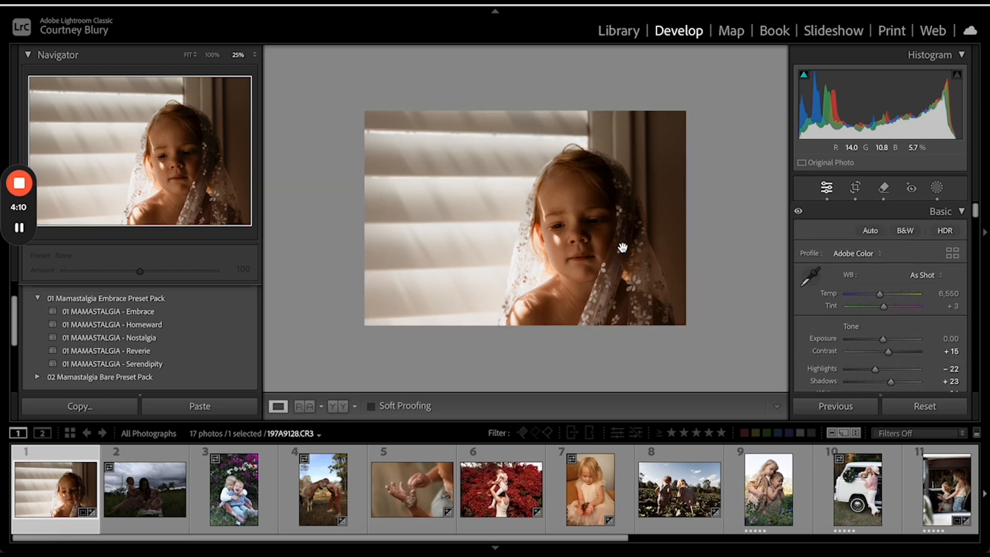
- Refine the portrait's crop by tightening it slightly and repositioning the girl near the right-hand third of the frame
left_click(857, 189)
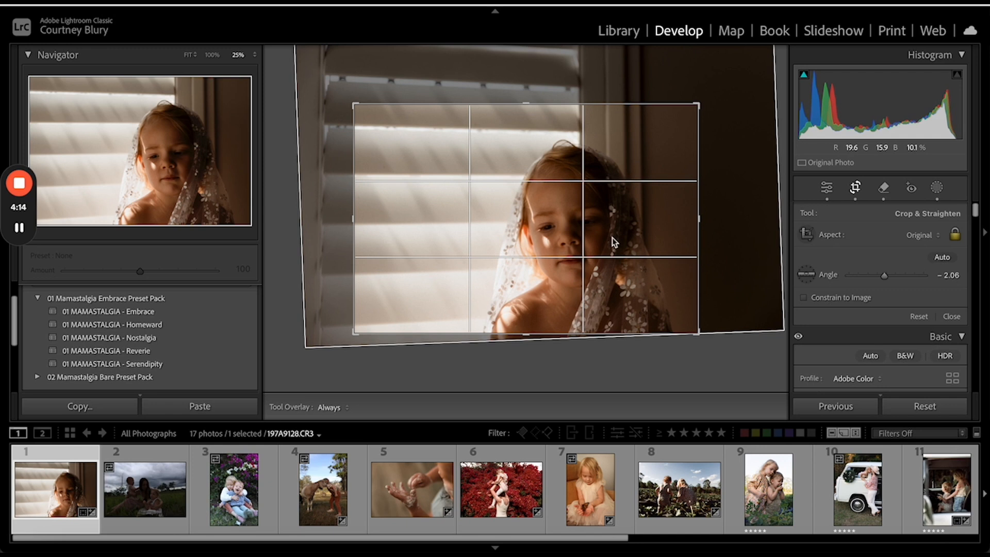
key("Return")
left_click(856, 188)
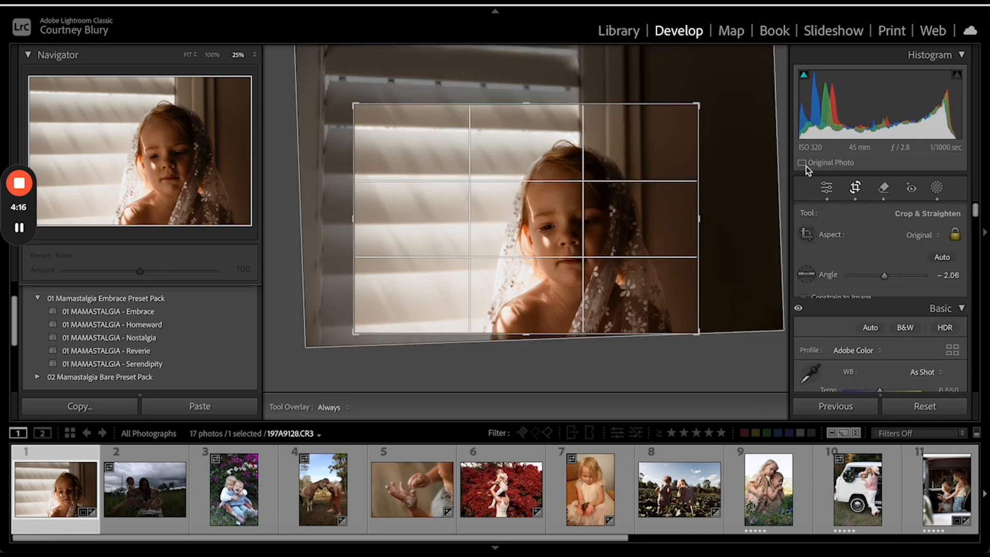
left_click_drag(702, 108, 702, 113)
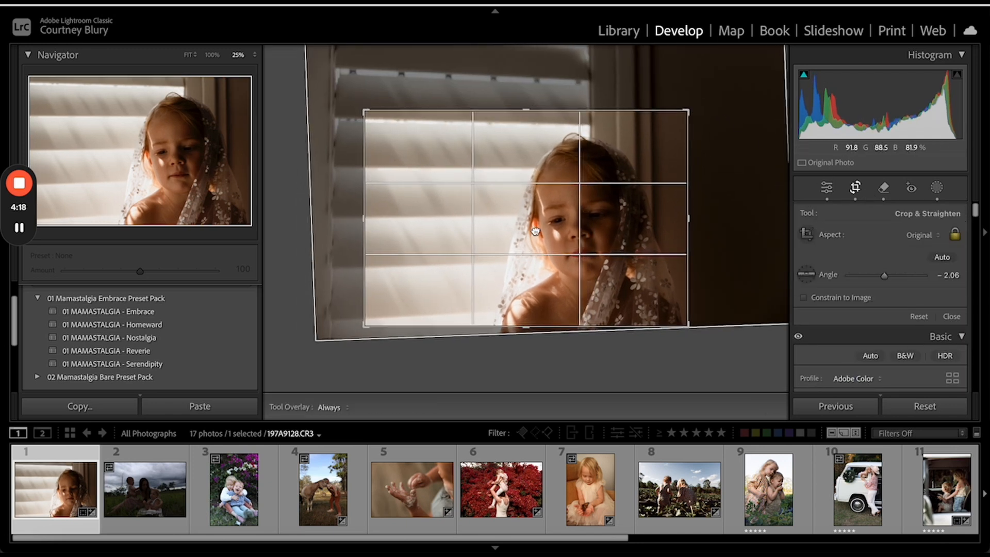
left_click_drag(536, 229, 528, 228)
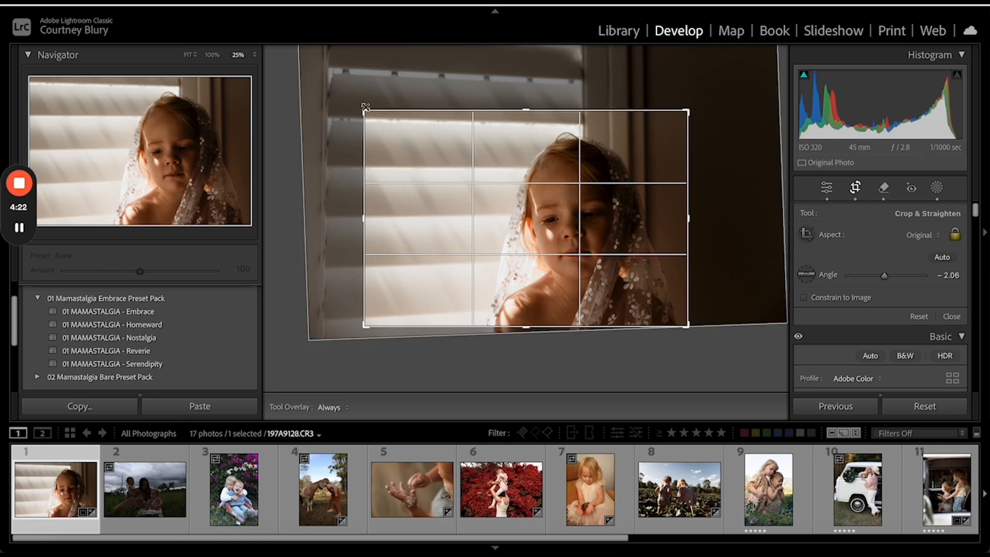
left_click_drag(364, 109, 361, 106)
left_click_drag(563, 213, 568, 199)
key("Return")
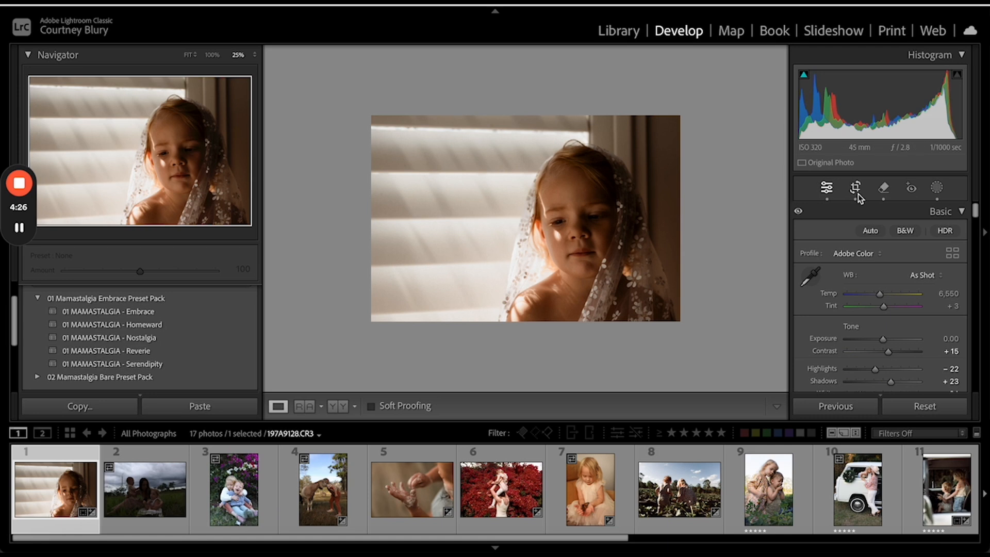
left_click(856, 190)
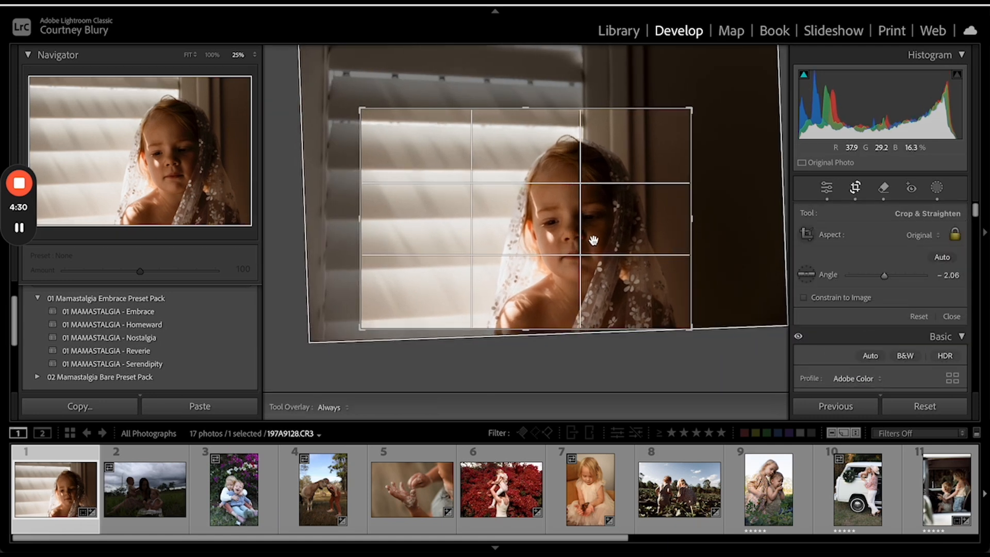
key("Return")
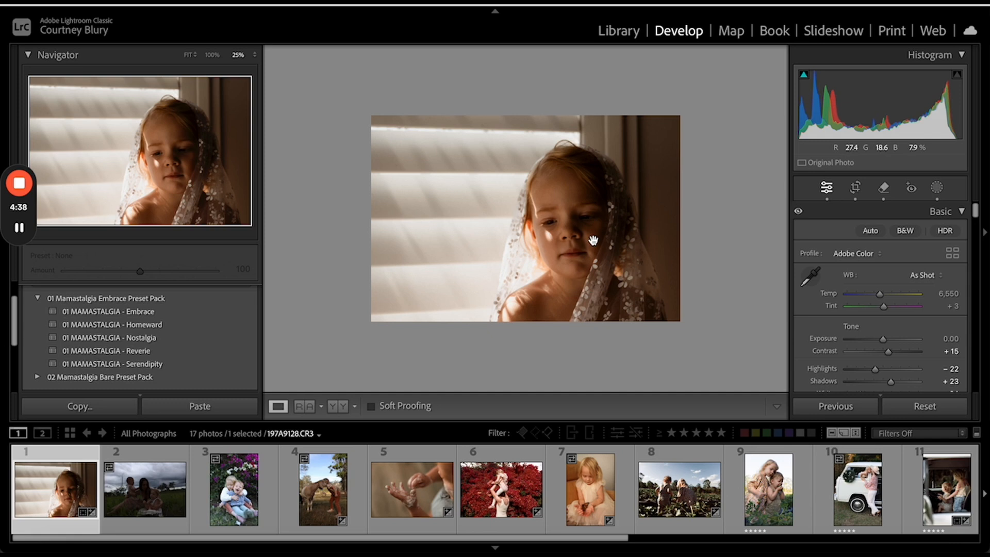
- Brighten the cropped portrait's dark areas by setting Shadows to +53
key("super+=")
key("super+=")
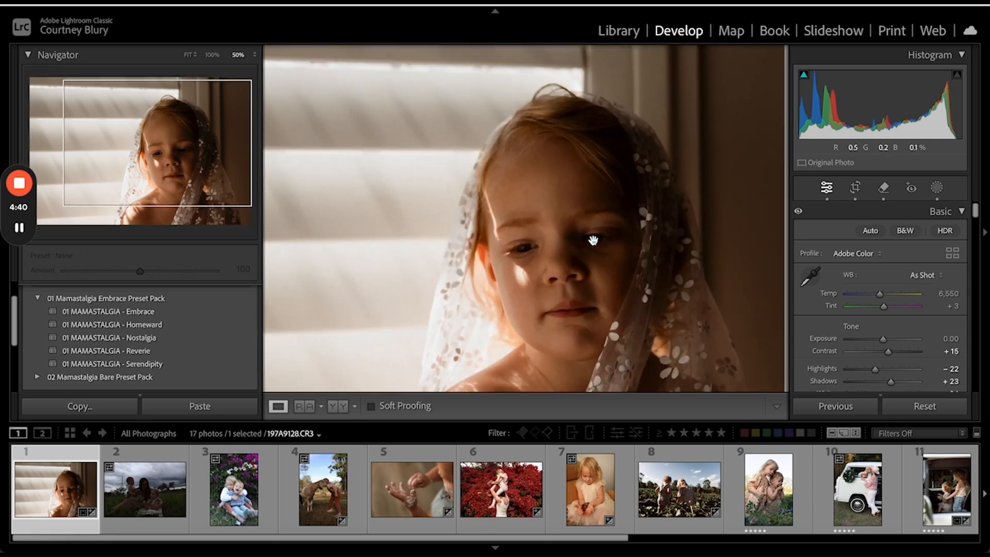
key("super+-")
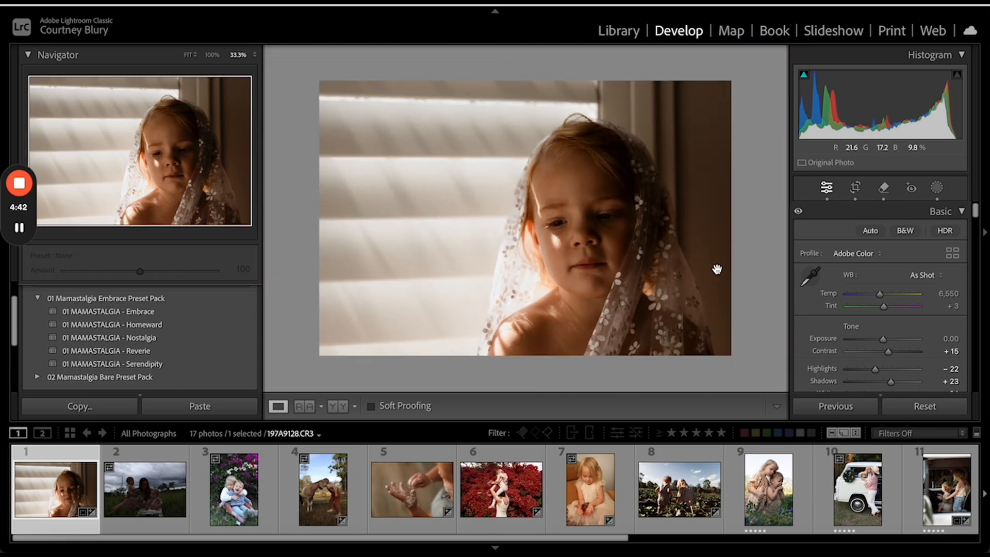
scroll(928, 278, "down", 2)
scroll(927, 279, "down", 1)
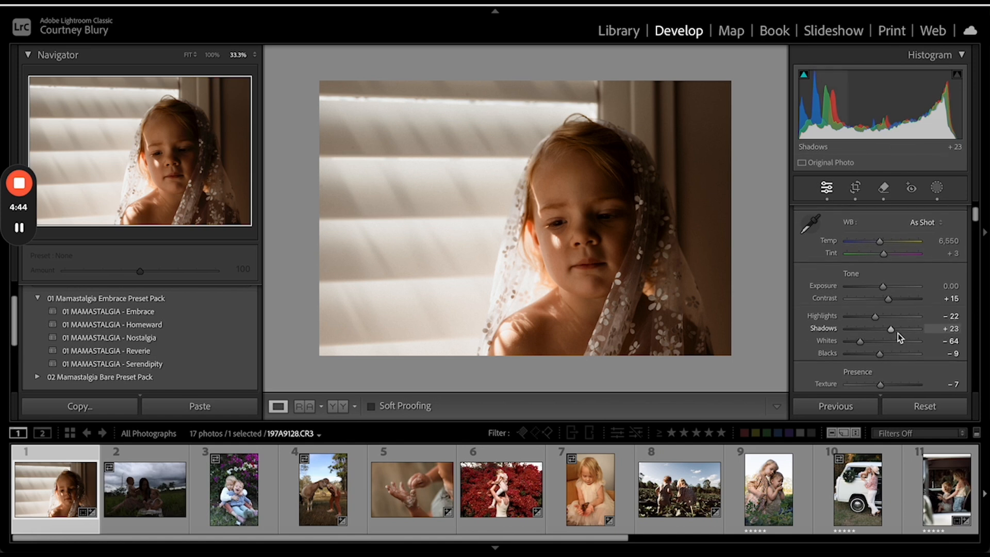
left_click_drag(892, 332, 903, 335)
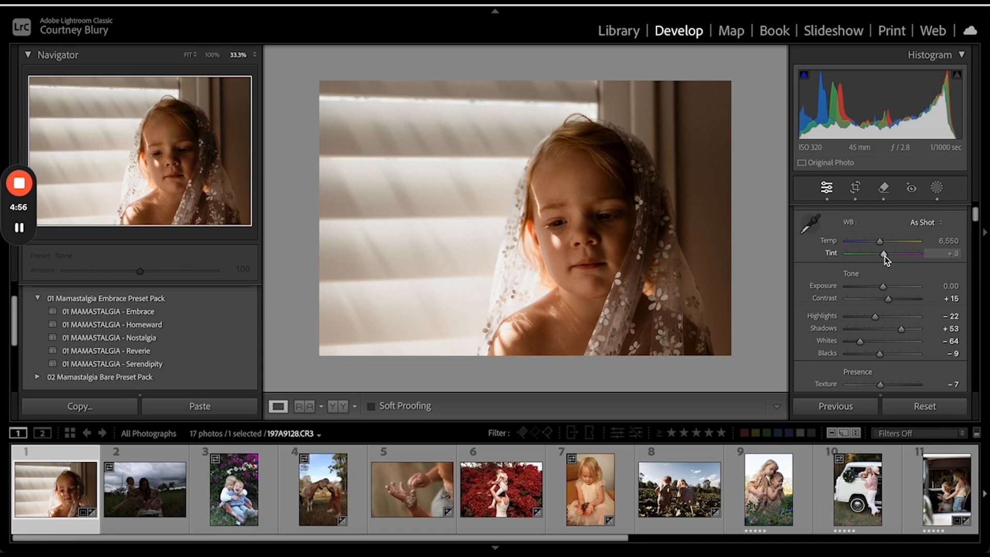
scroll(886, 259, "down", 2)
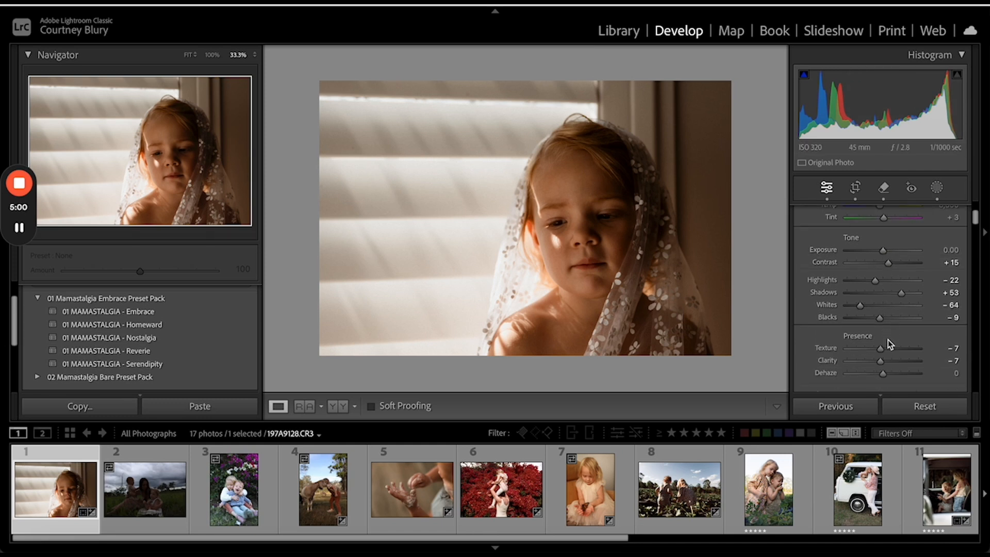
- Set the exposure of the second photo, the family in the grass, to +1.70 and apply the 01 MAMASTALGIA - Nostalgia preset
left_click(159, 498)
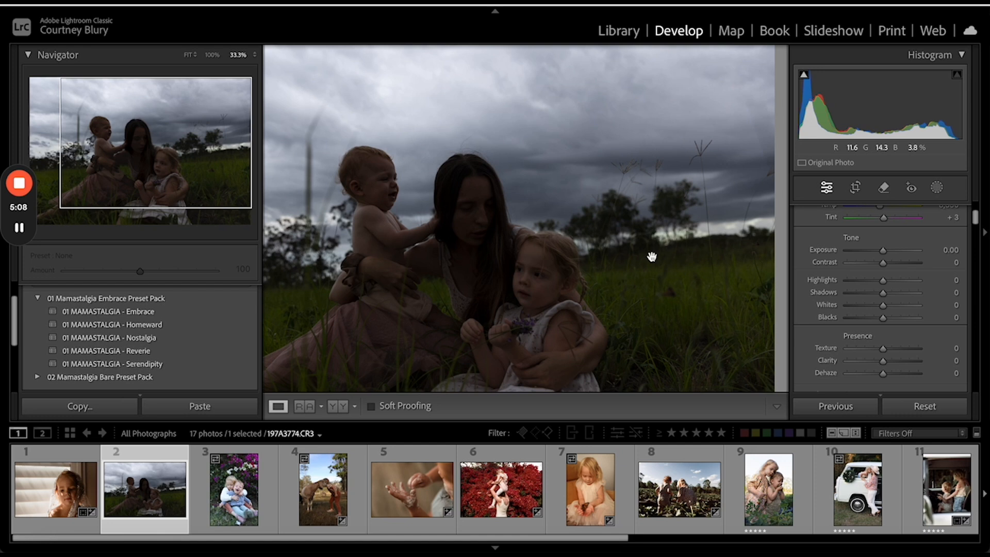
key("super+minus")
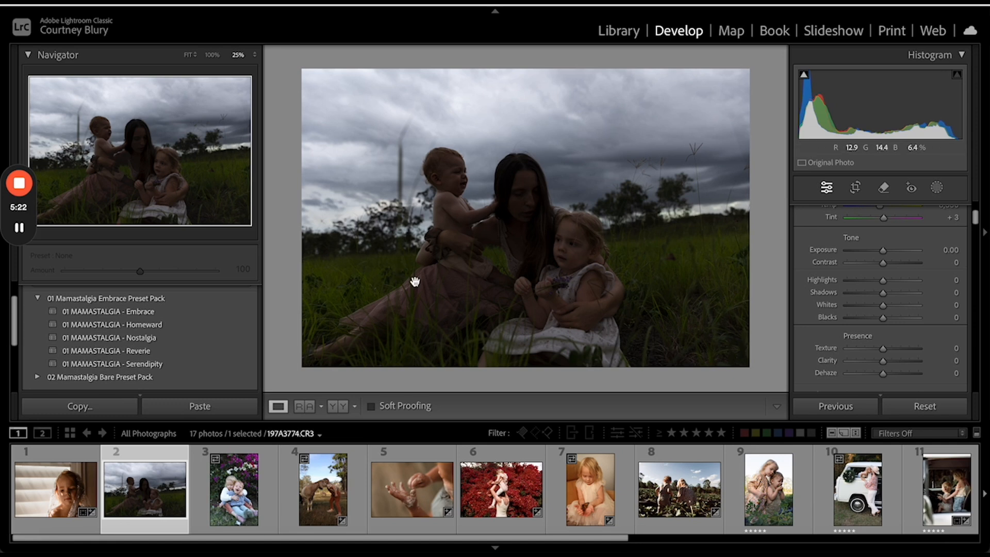
left_click_drag(883, 252, 897, 257)
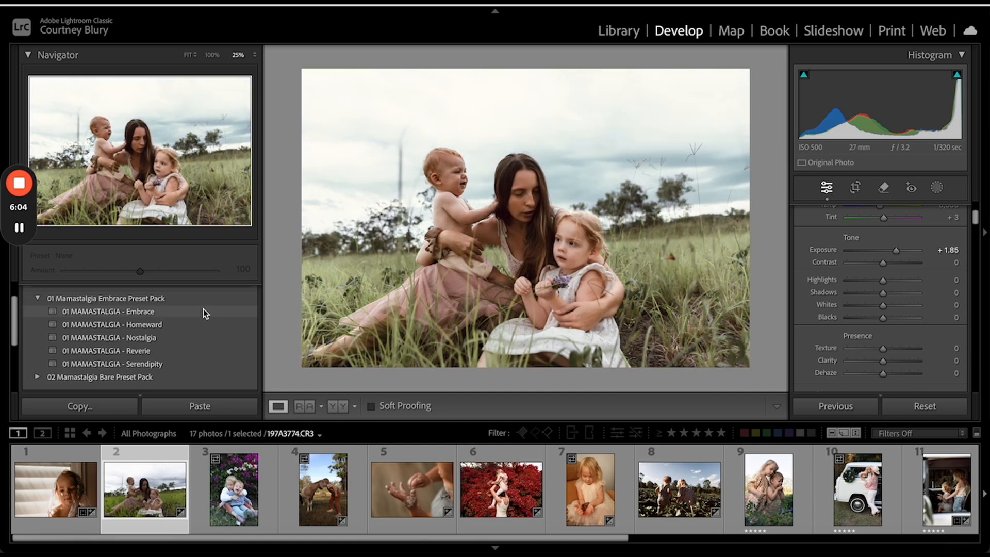
left_click_drag(896, 253, 897, 257)
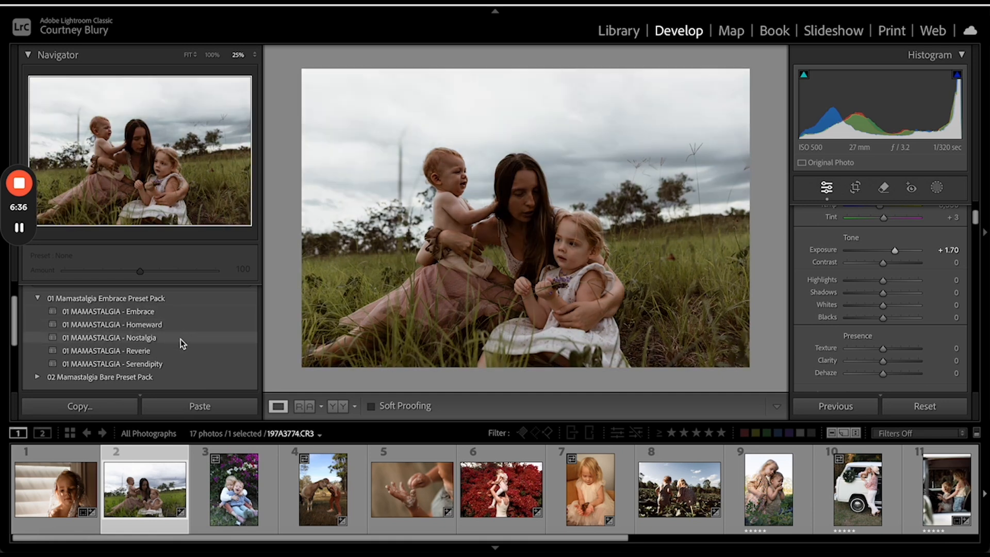
left_click(155, 338)
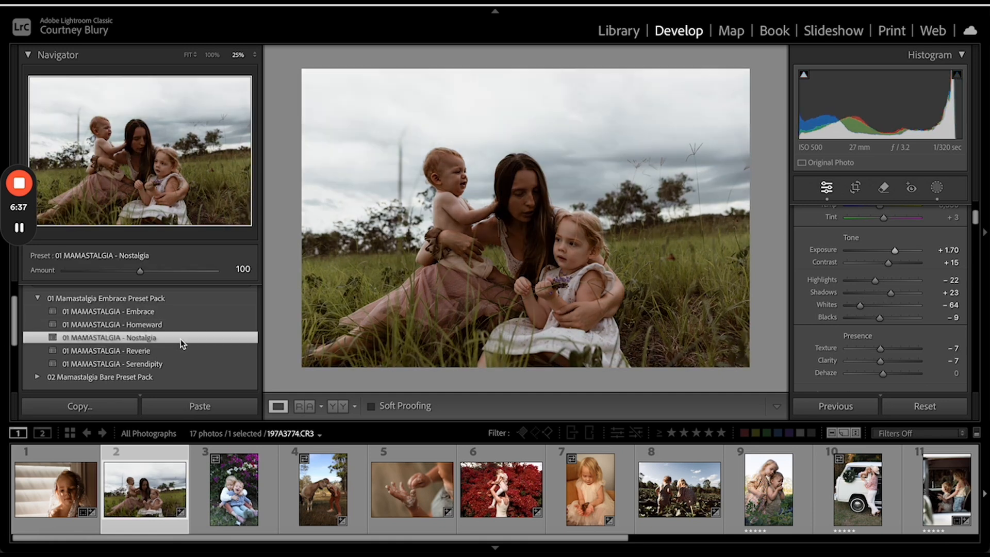
- Straighten the family photo to an angle of 2.93 and shift the image within the crop frame
left_click(855, 188)
mouse_move(774, 71)
left_mouse_down()
mouse_move(778, 85)
mouse_move(769, 66)
left_mouse_up()
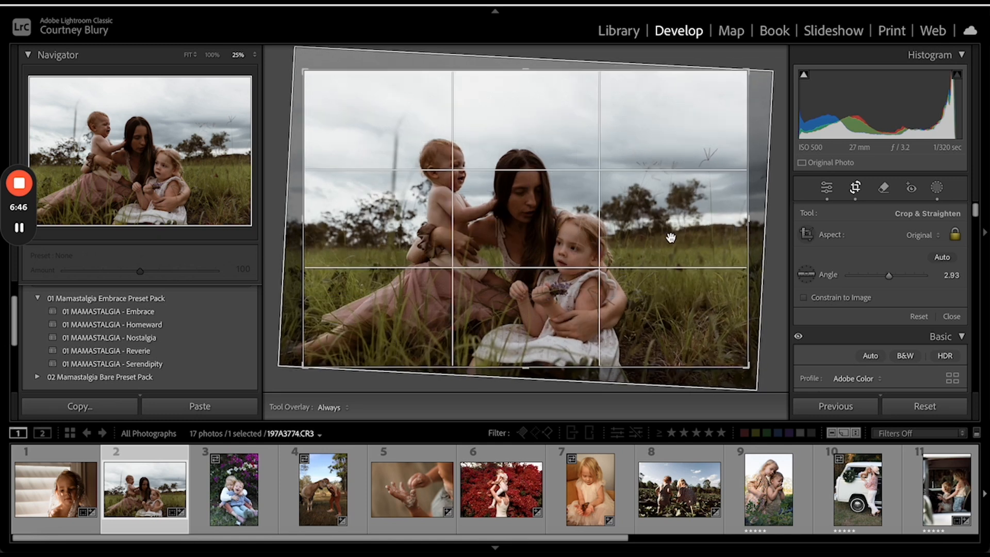
left_click_drag(599, 263, 586, 258)
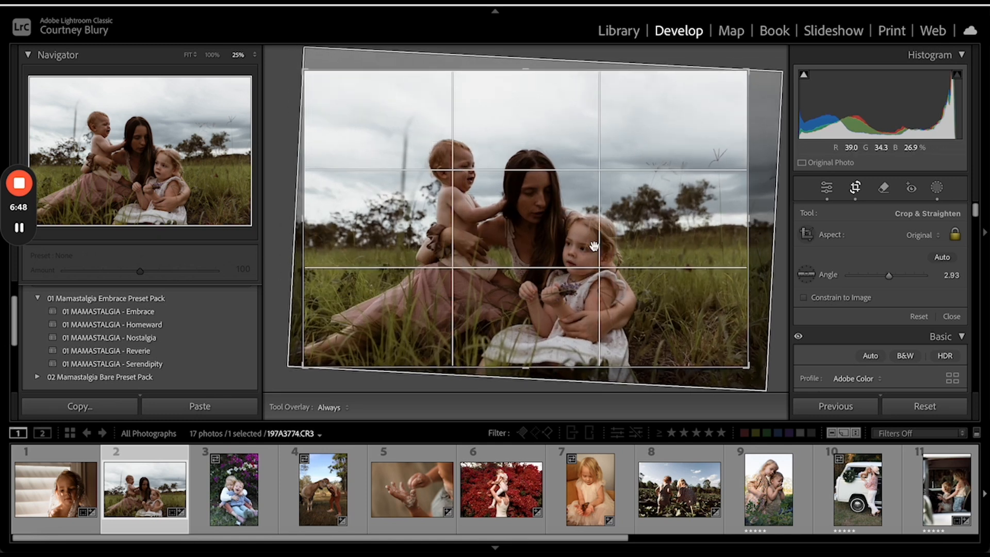
- Tighten the family photo's crop, place the mother and children toward the left with open field to the right, and apply it
left_click_drag(305, 367, 331, 355)
left_click_drag(480, 248, 499, 231)
left_click_drag(331, 91, 337, 94)
mouse_move(477, 215)
left_mouse_down()
mouse_move(466, 204)
mouse_move(440, 209)
mouse_move(482, 226)
left_mouse_up()
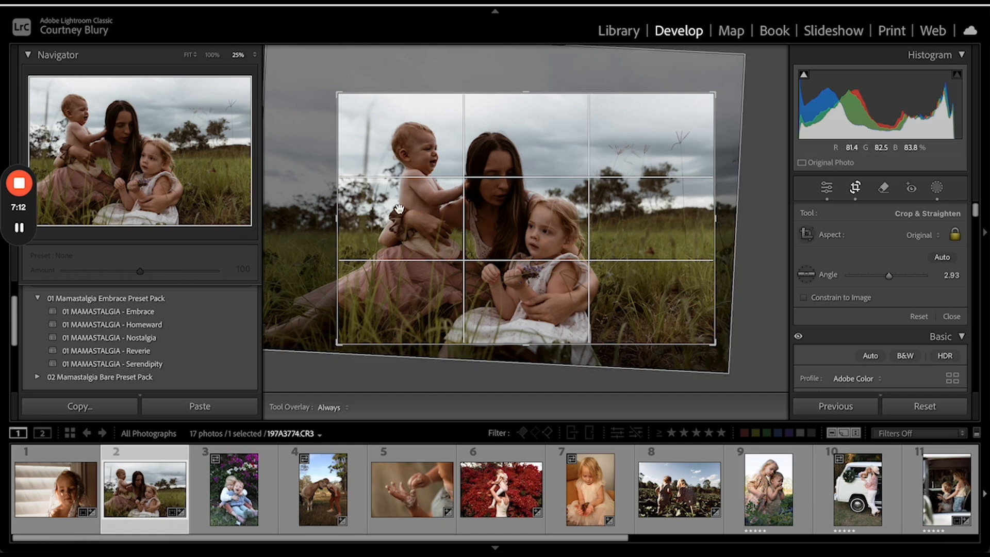
left_click_drag(372, 213, 500, 235)
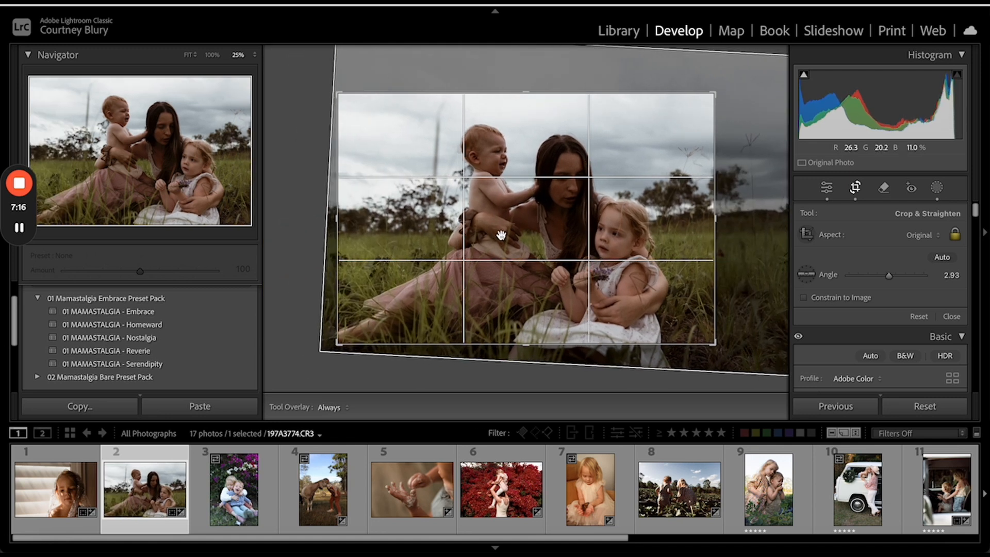
left_click_drag(563, 262, 478, 261)
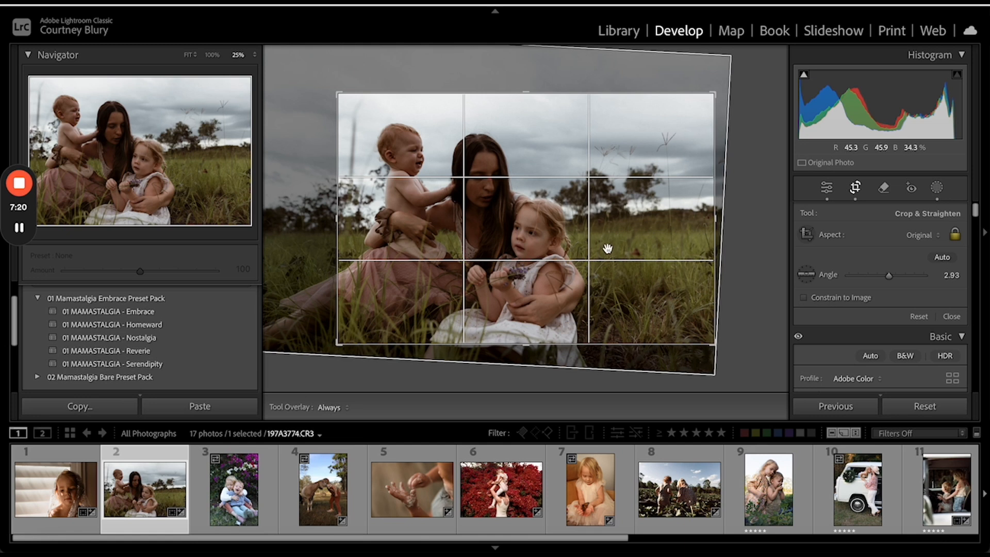
left_click_drag(482, 269, 483, 264)
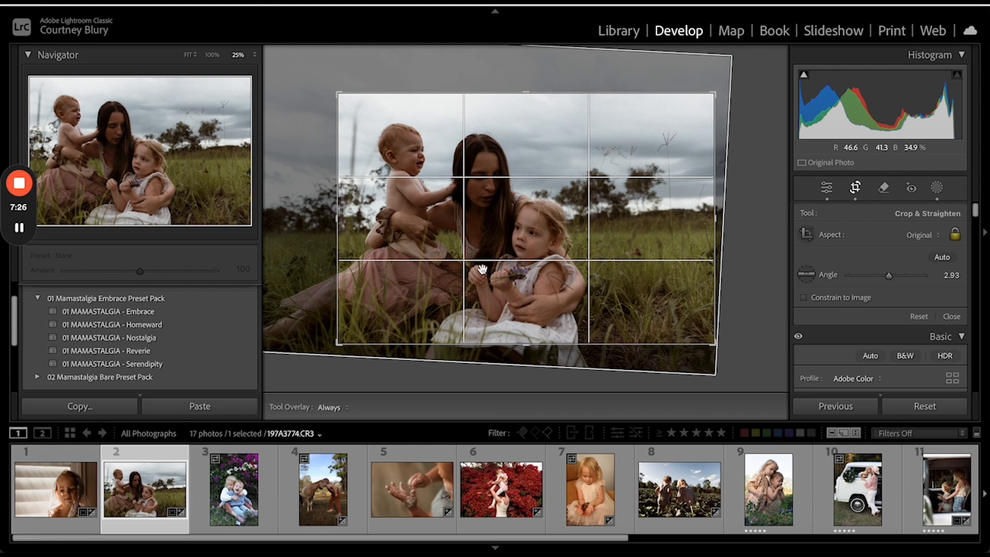
key("Return")
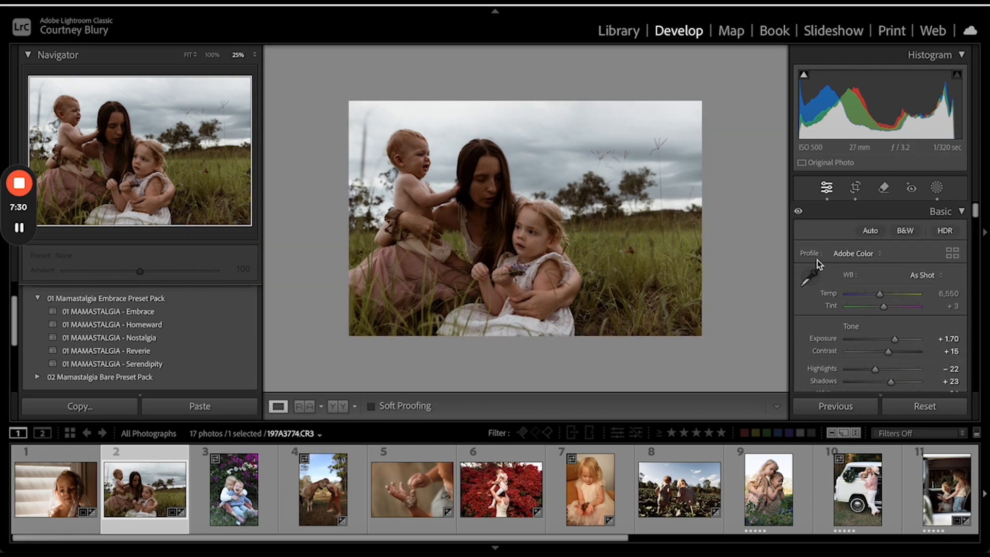
- Set the family photo's Shadows to +37
scroll(906, 330, "down", 3)
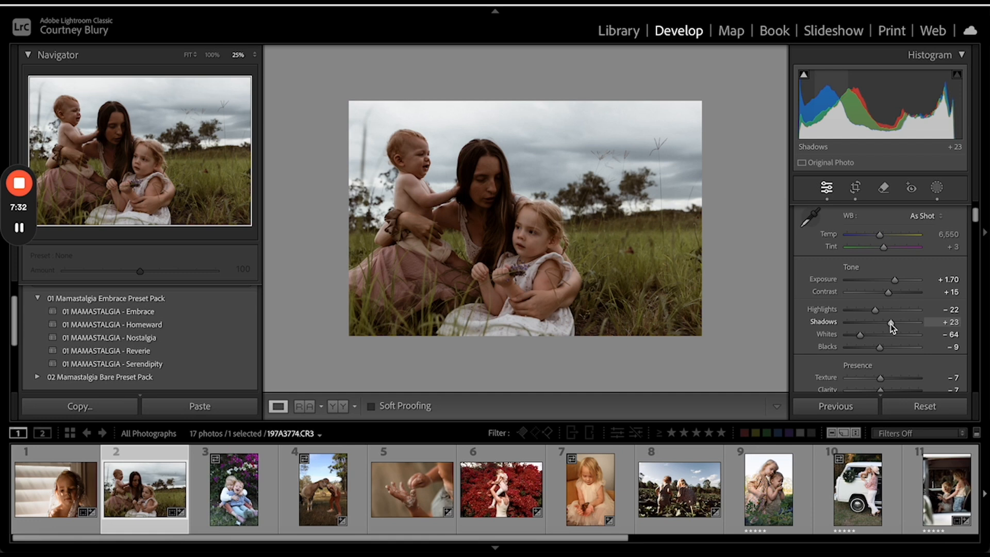
left_click_drag(890, 324, 895, 325)
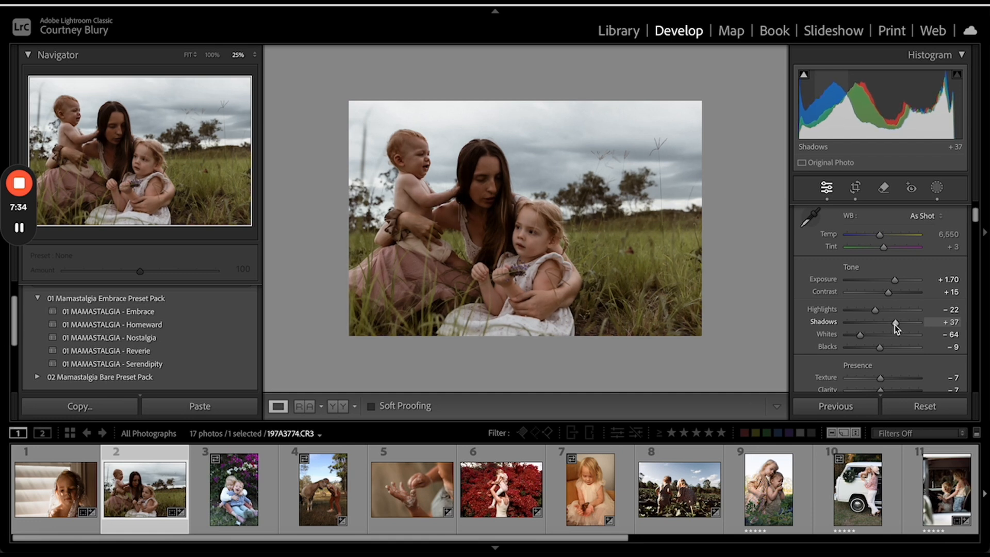
- Move the existing inverted radial gradient mask slightly upward so it centres on the mother just below her face
left_click(937, 187)
left_click(776, 80)
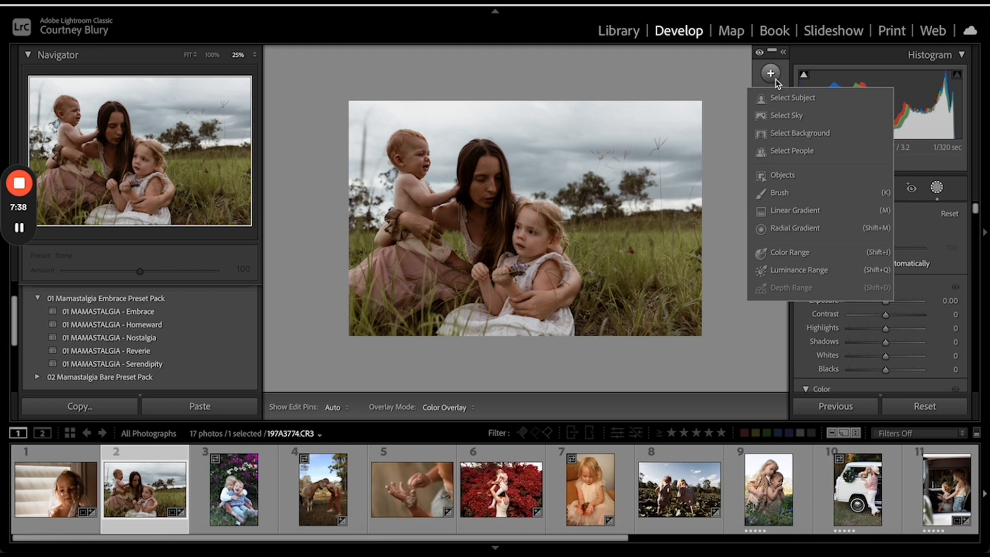
left_click(812, 198)
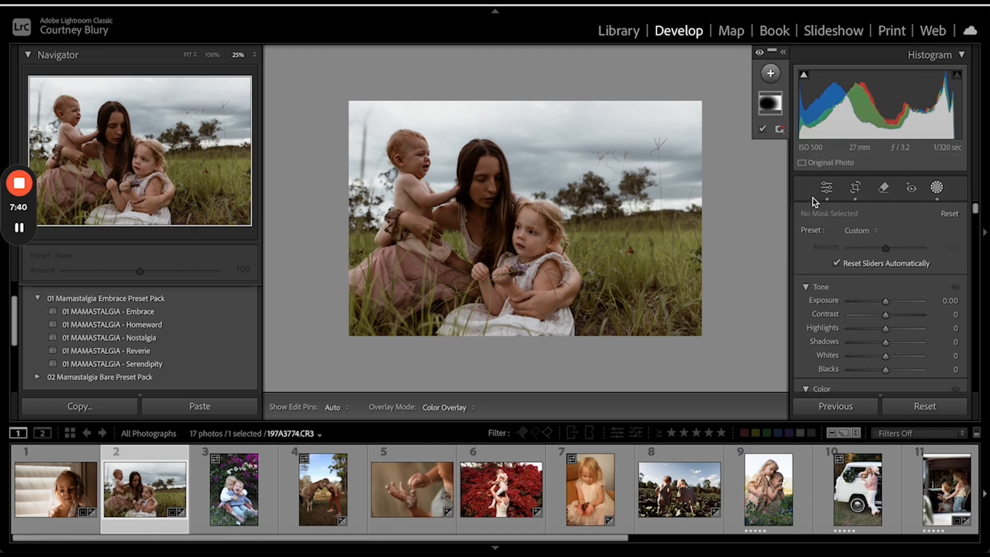
left_click(472, 231)
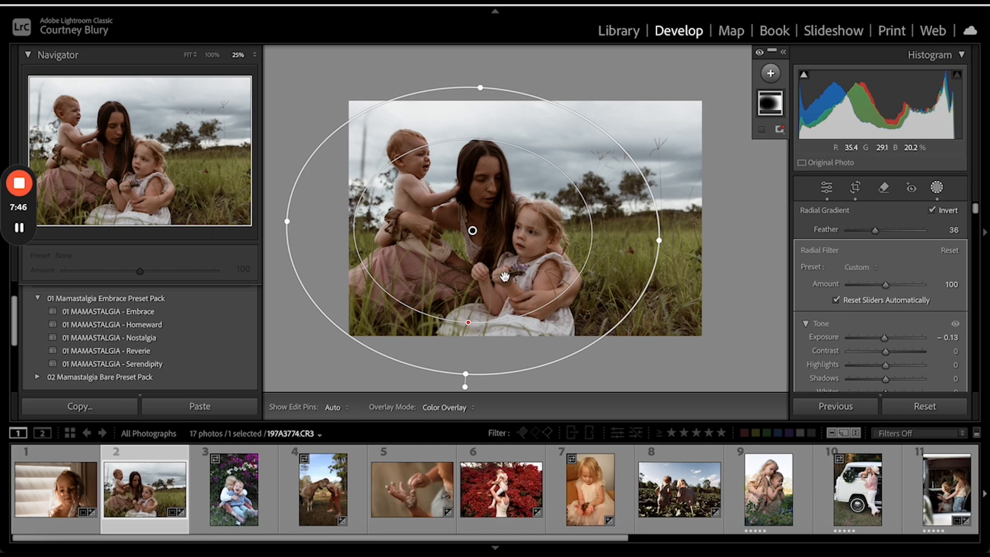
mouse_move(473, 231)
left_mouse_down()
mouse_move(555, 207)
mouse_move(442, 261)
mouse_move(601, 240)
mouse_move(573, 160)
mouse_move(473, 210)
mouse_move(481, 261)
mouse_move(487, 185)
mouse_move(504, 216)
mouse_move(478, 224)
left_mouse_up()
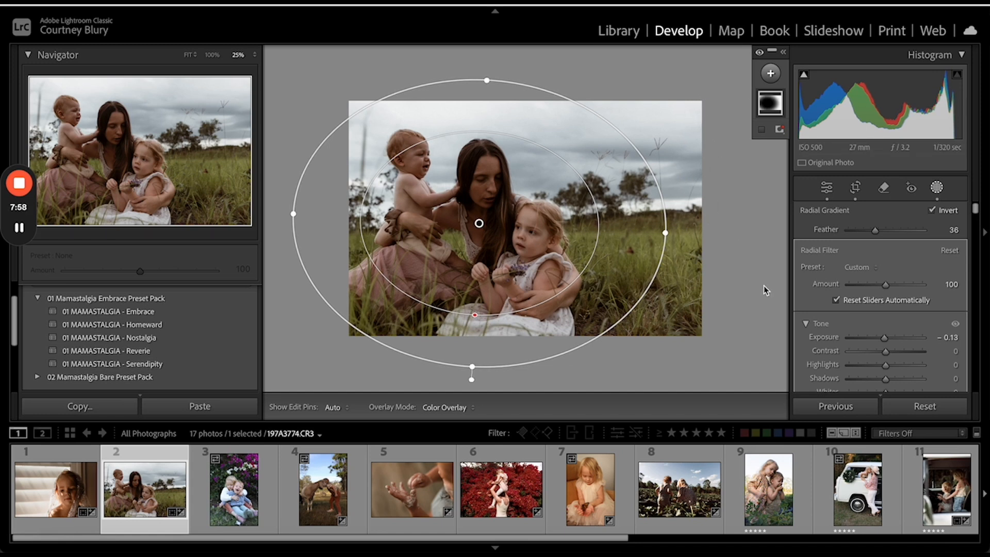
mouse_move(756, 117)
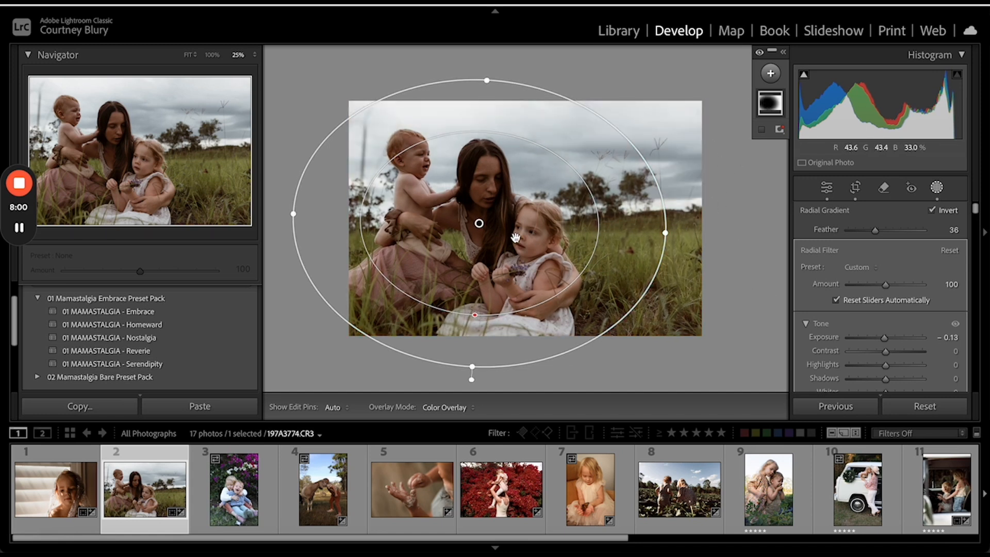
left_click_drag(479, 223, 478, 212)
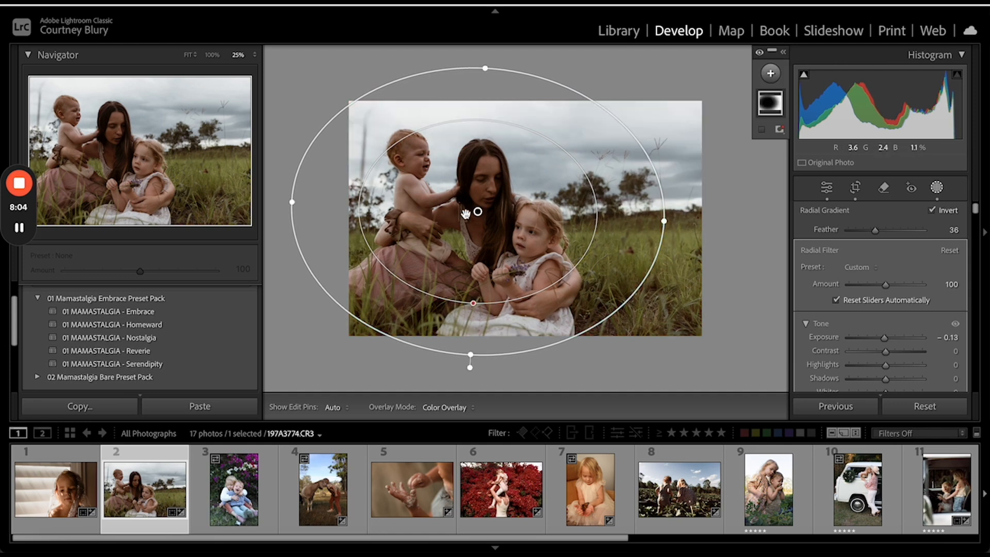
mouse_move(477, 211)
mouse_move(477, 212)
left_mouse_down()
mouse_move(565, 233)
mouse_move(476, 208)
left_mouse_up()
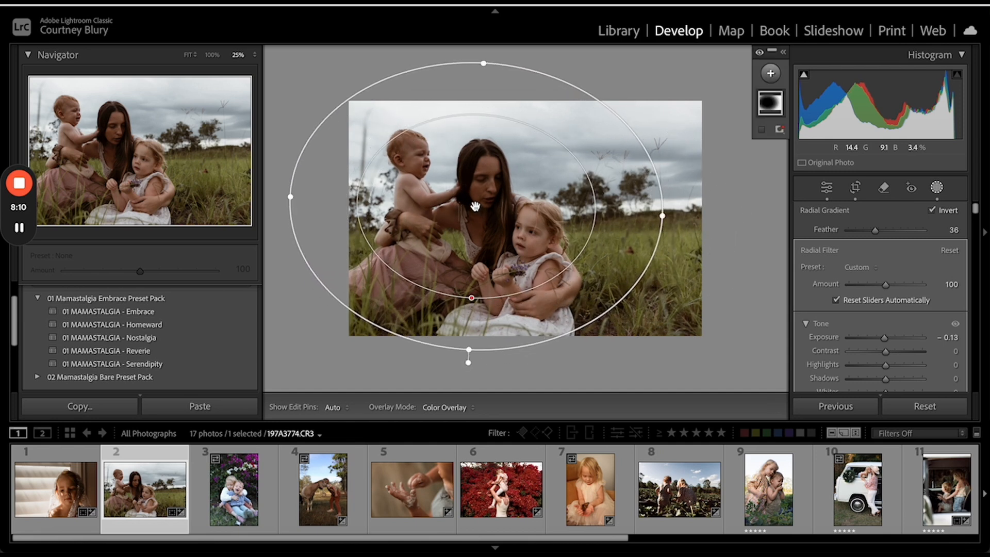
left_click(476, 208)
key("Escape")
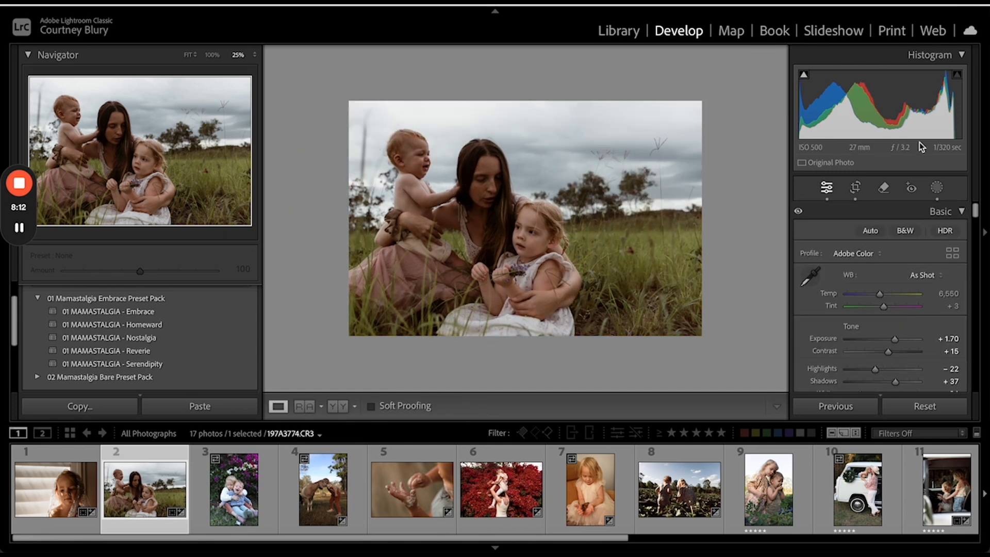
- Add a brush mask and paint over the mother's face, hair and chest at size 18 with Auto Mask on
left_click(940, 190)
left_click(770, 74)
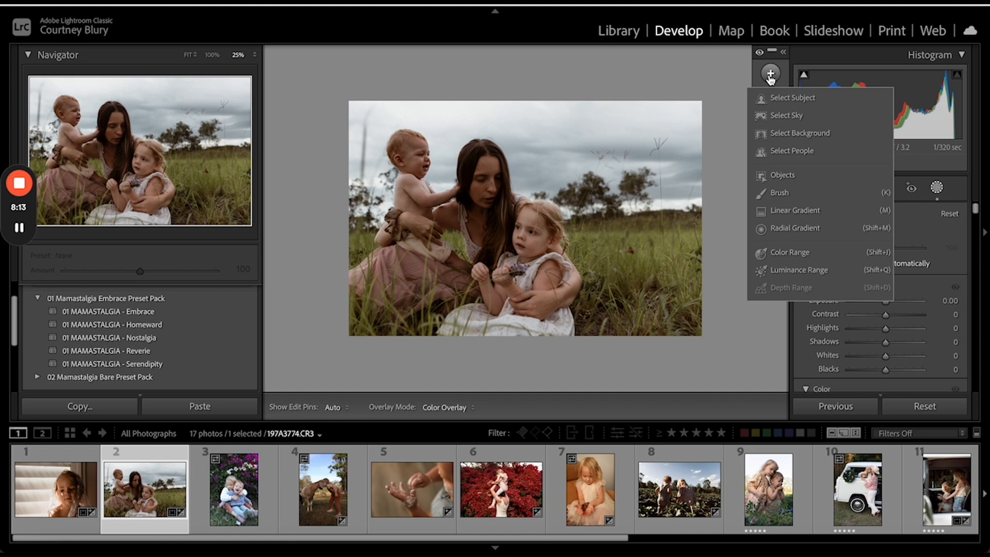
left_click(780, 191)
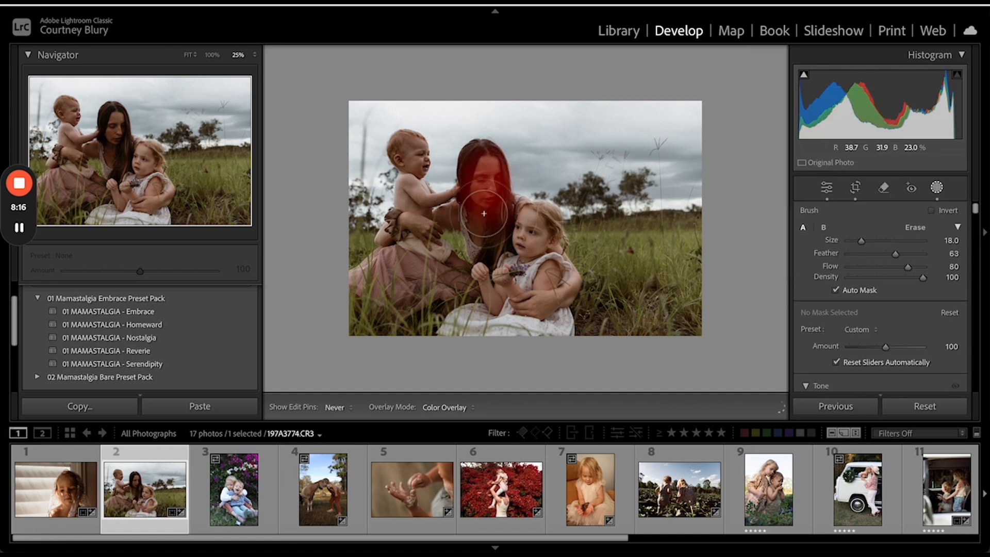
left_click_drag(483, 214, 484, 229)
left_click(484, 229)
left_click(452, 214)
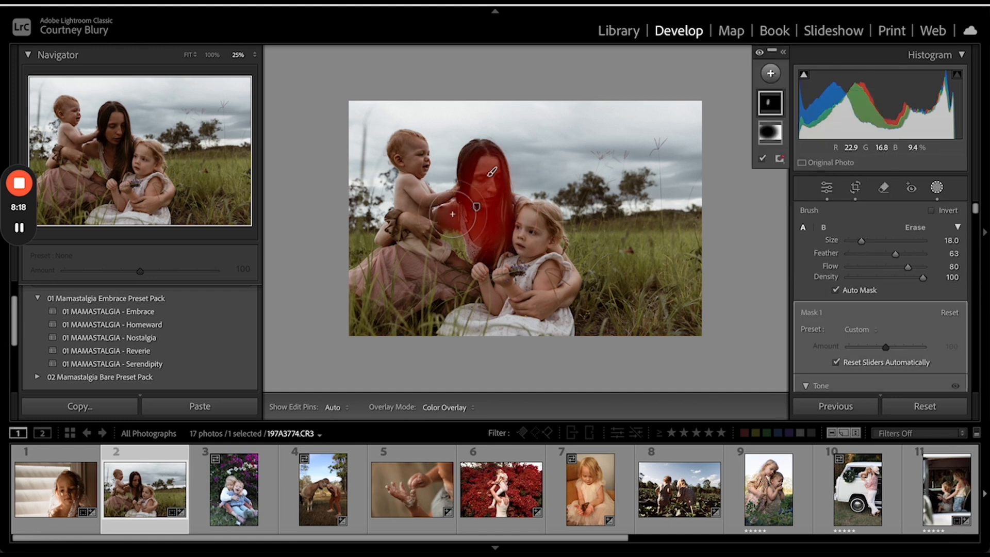
- Soften and brighten the mother's brush mask by setting its Contrast to -16 and Shadows to 18
scroll(902, 256, "down", 4)
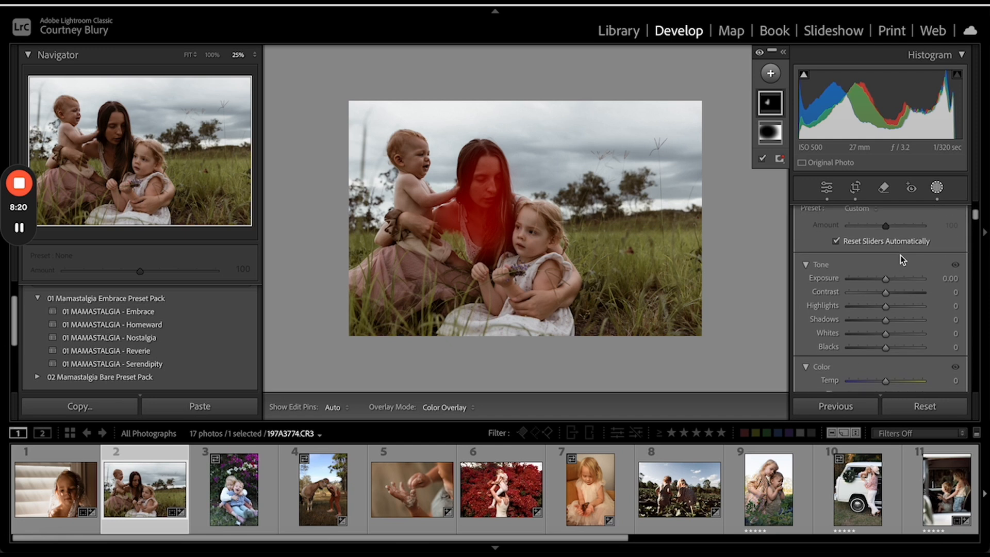
scroll(902, 256, "down", 1)
mouse_move(886, 294)
left_mouse_down()
mouse_move(893, 301)
mouse_move(883, 267)
mouse_move(891, 295)
left_mouse_up()
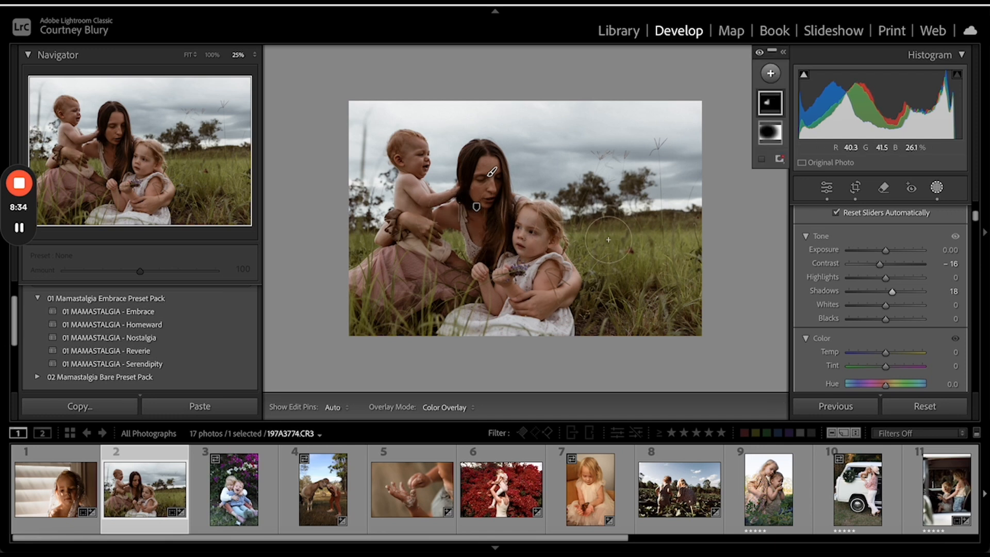
key("shift+w")
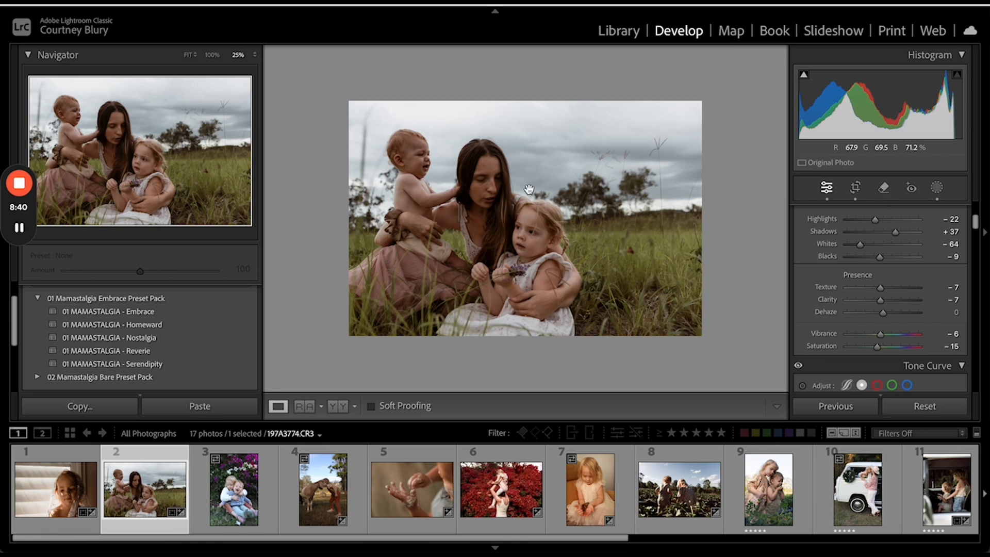
- Heal the small blemish on the mother's forehead using the Remove tool's Heal mode at size 5 and feather 51
left_click(431, 191)
left_click_drag(426, 192, 647, 207)
left_click_drag(651, 130, 651, 237)
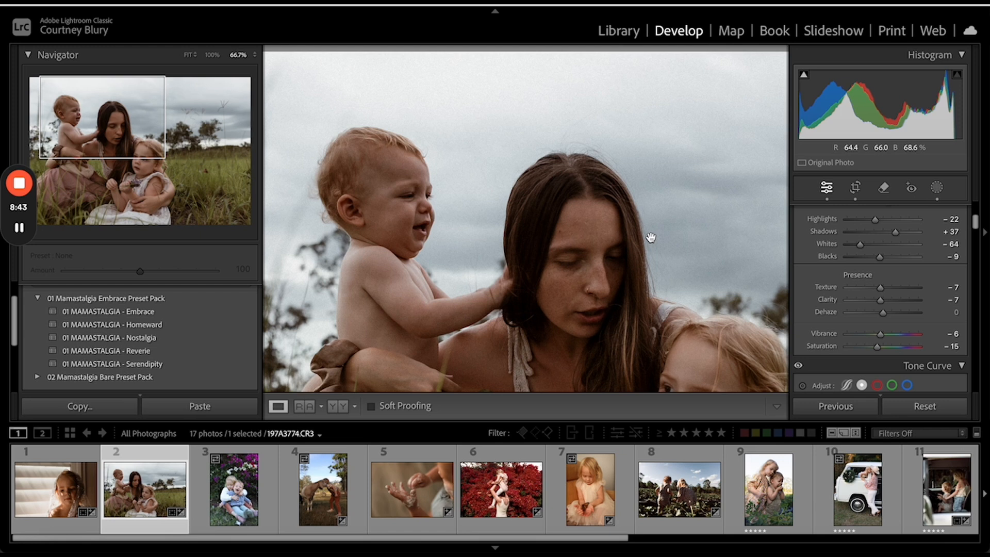
left_click(618, 252)
left_click(883, 187)
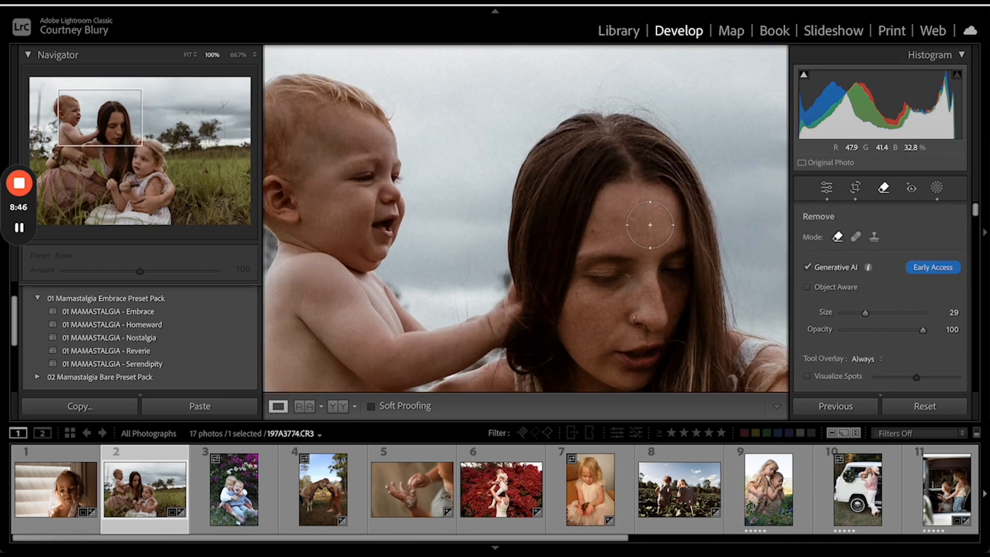
left_click(856, 236)
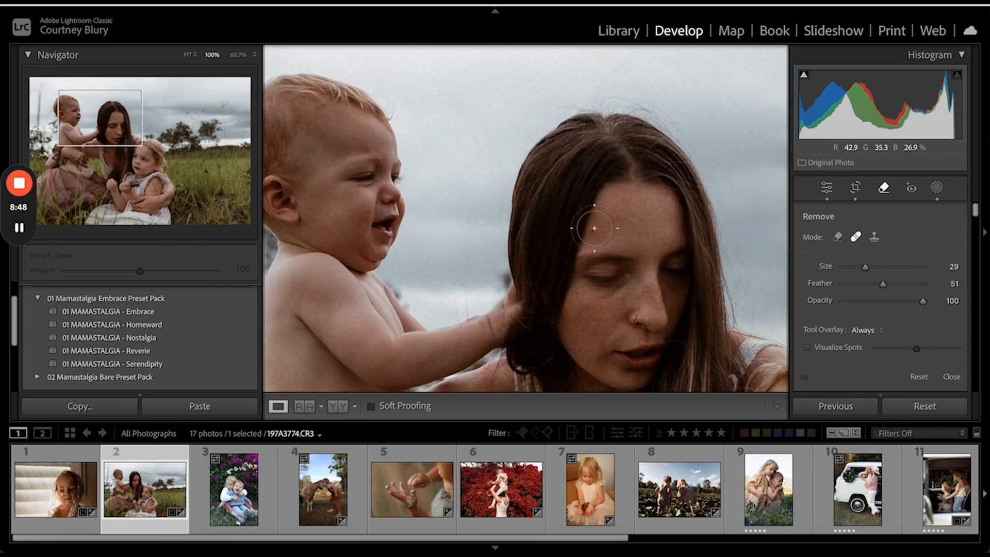
scroll(594, 228, "down", 10)
scroll(594, 228, "down", 2)
left_click(594, 230)
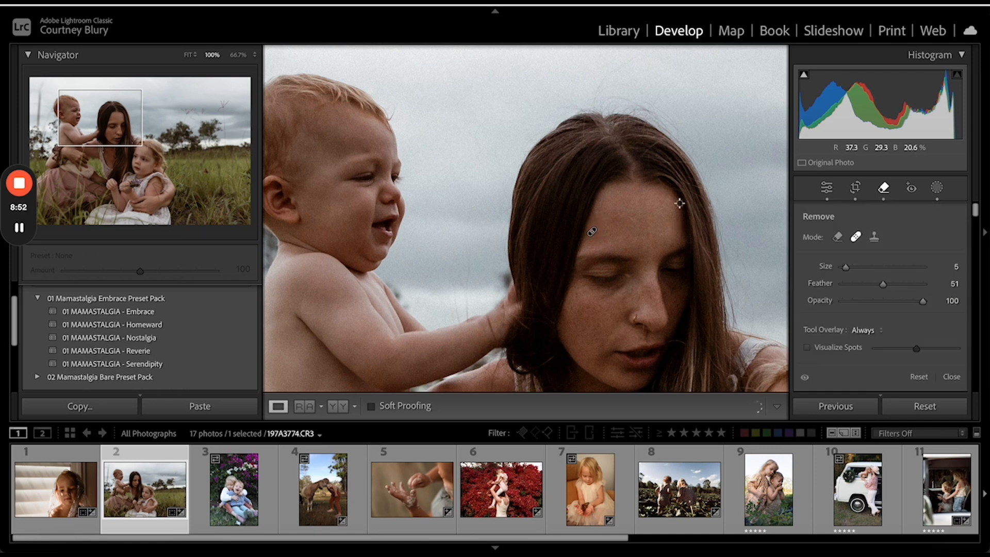
key("q")
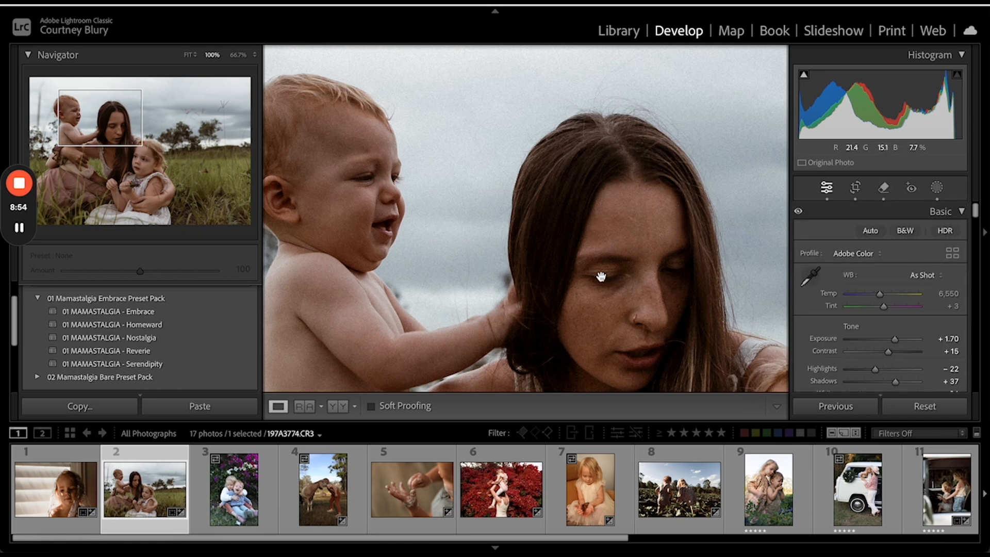
- Replace the heal spot on the mother's forehead with a new one at size 7
left_click(885, 188)
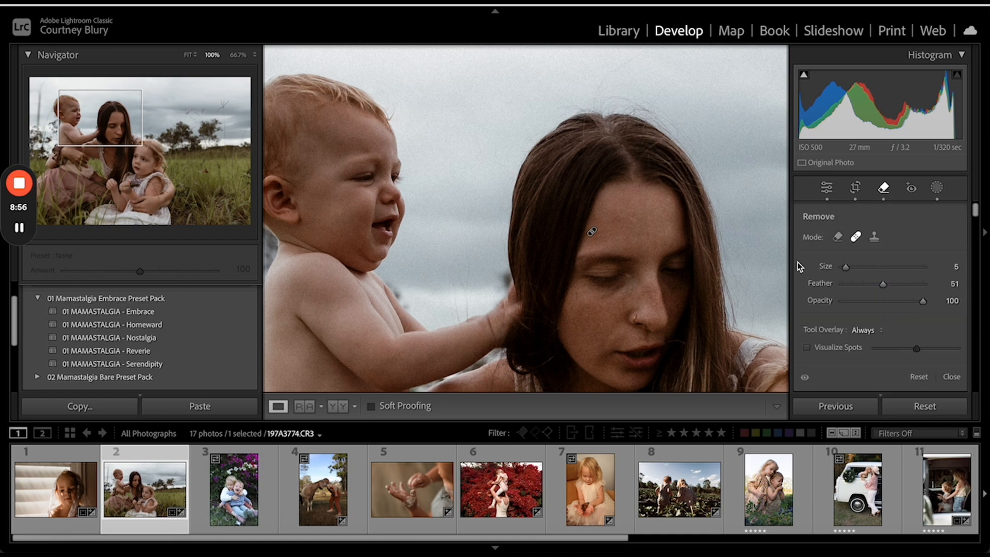
left_click(592, 229)
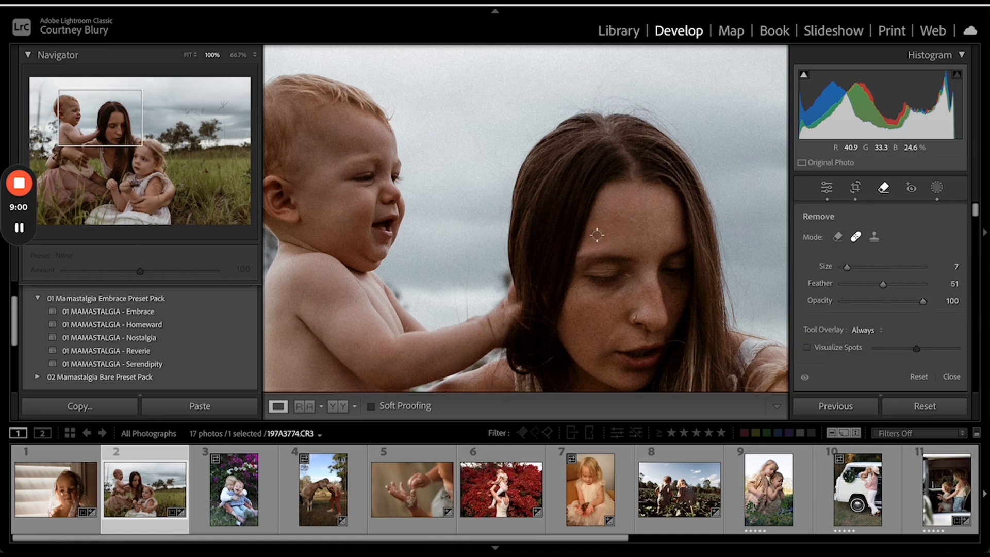
left_click(594, 232)
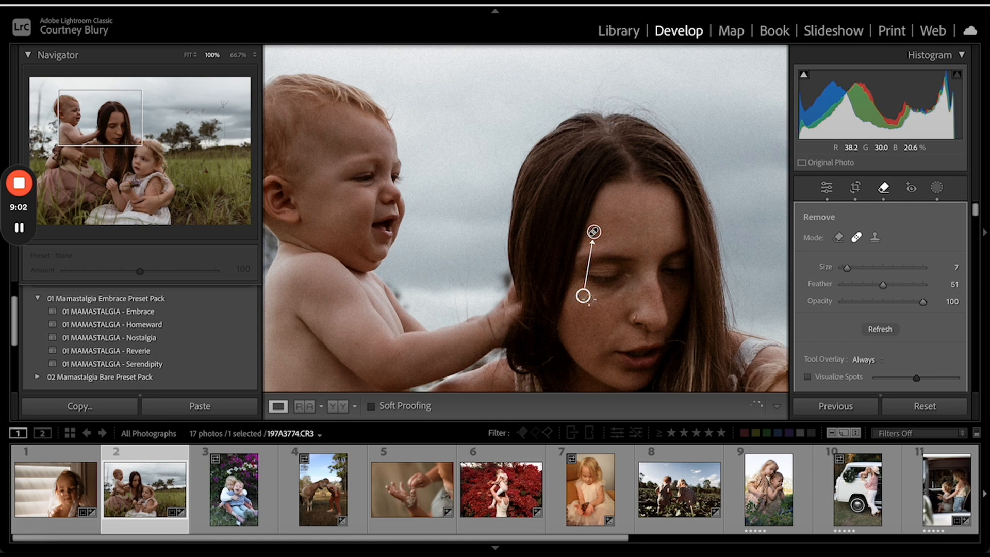
key("q")
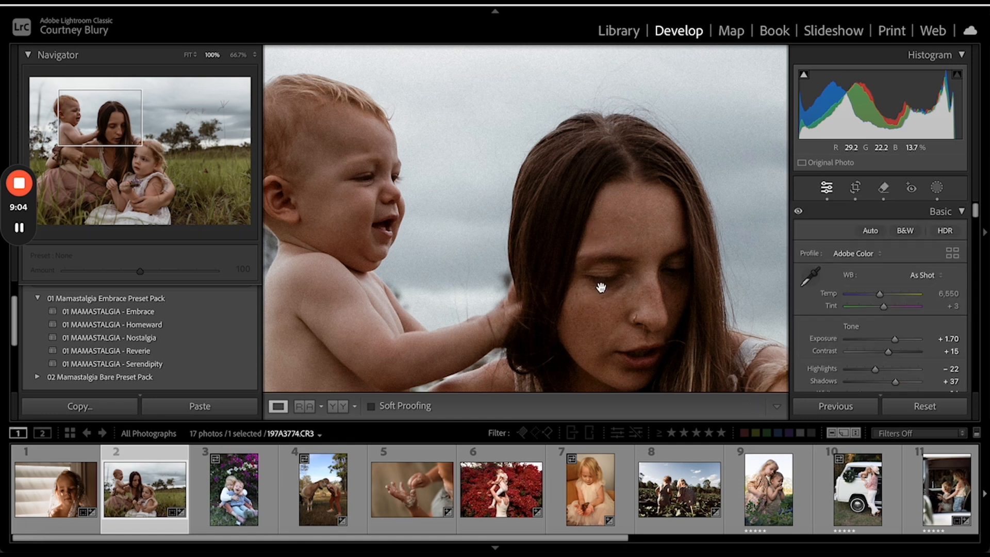
- Examine the girl's face, the flowers, the clothing and the surrounding grass up close for remaining distractions
left_click_drag(678, 371, 603, 172)
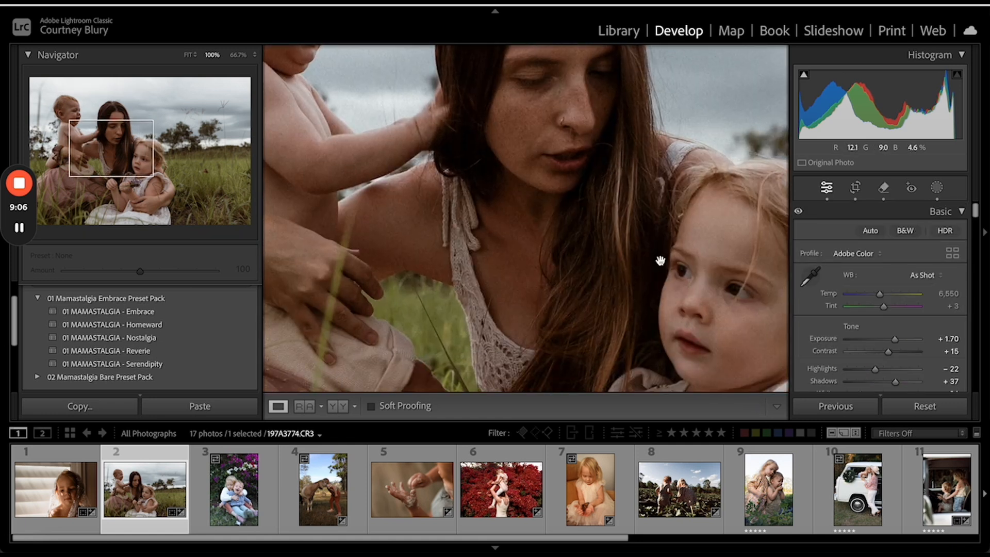
left_click_drag(658, 259, 521, 177)
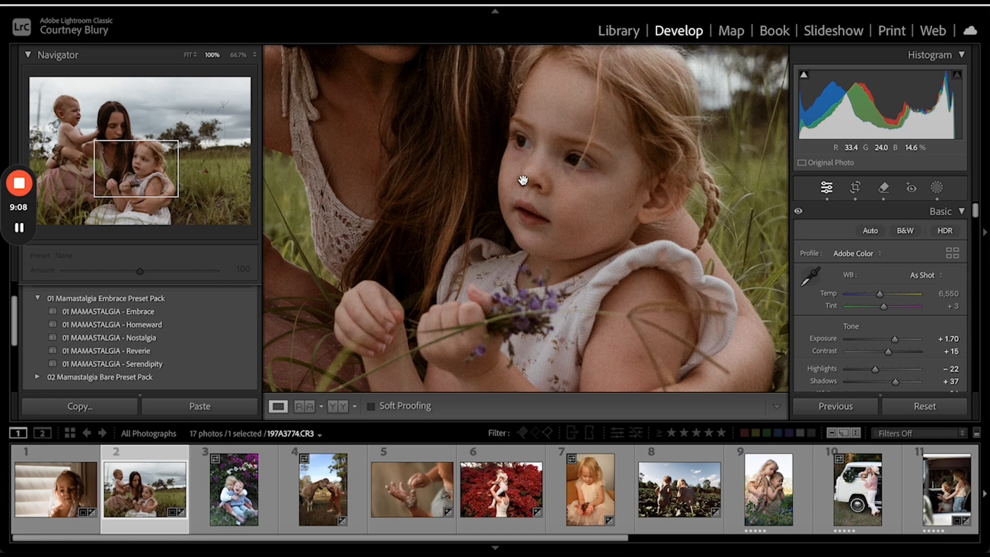
left_click_drag(602, 320, 720, 181)
key("super+minus")
key("super+minus")
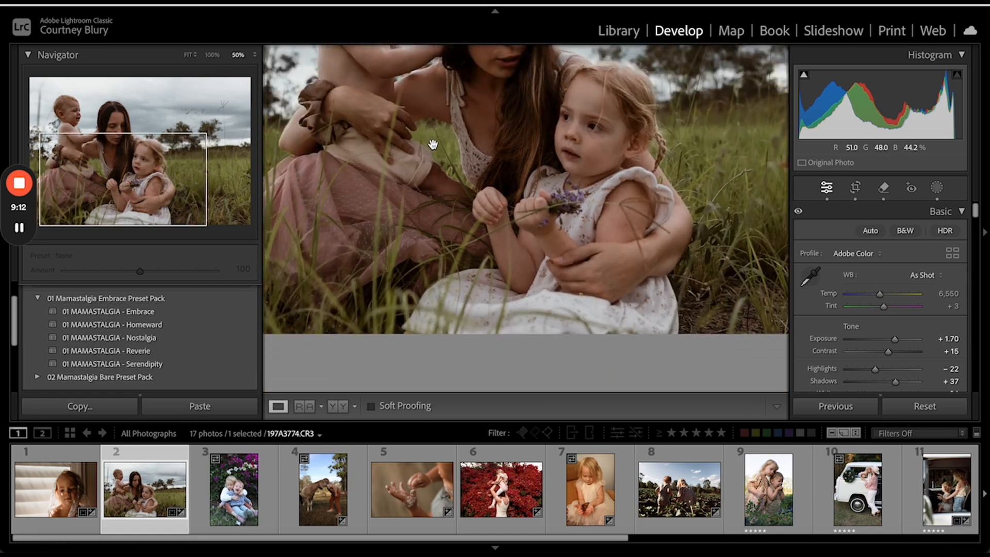
left_click_drag(478, 114, 540, 113)
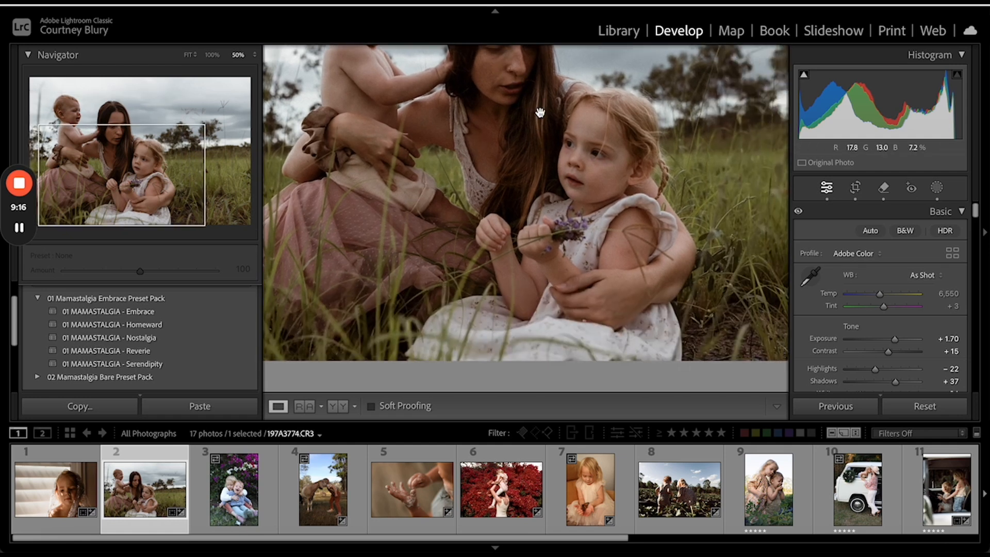
left_click_drag(636, 147, 611, 138)
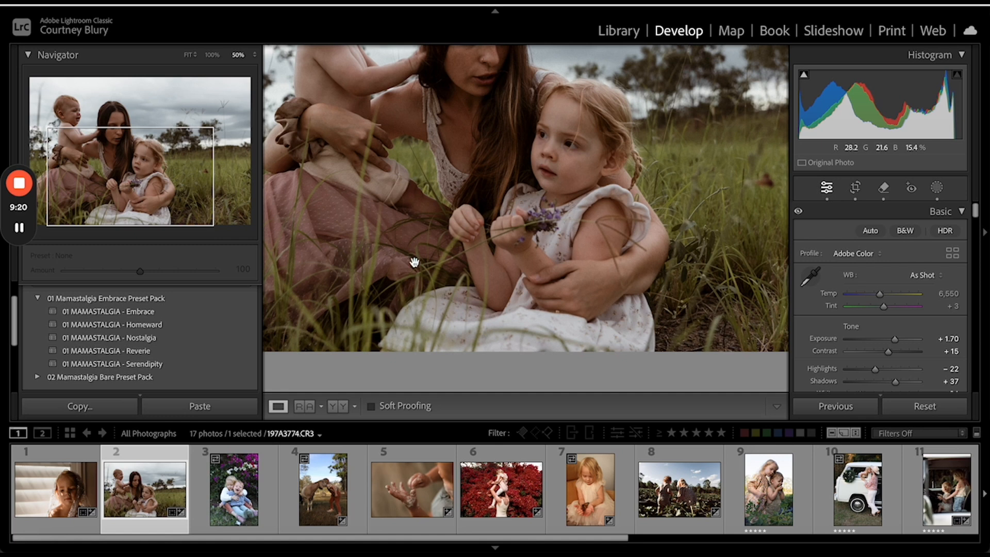
- Review the edited photo of the mother and children up close and in full, comparing it with its unedited version
left_click_drag(534, 101, 603, 228)
left_click_drag(694, 285, 605, 219)
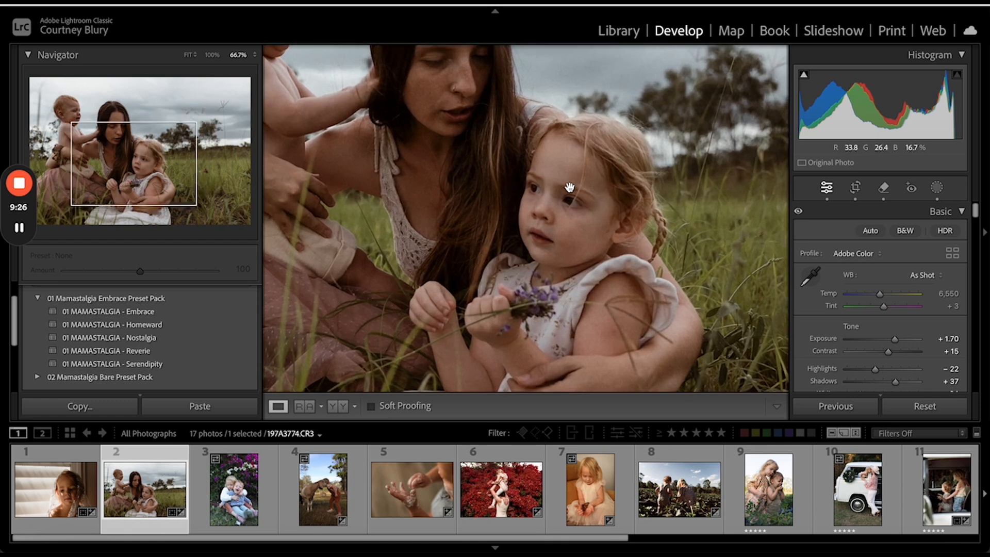
left_click(570, 187)
key("ctrl+equal")
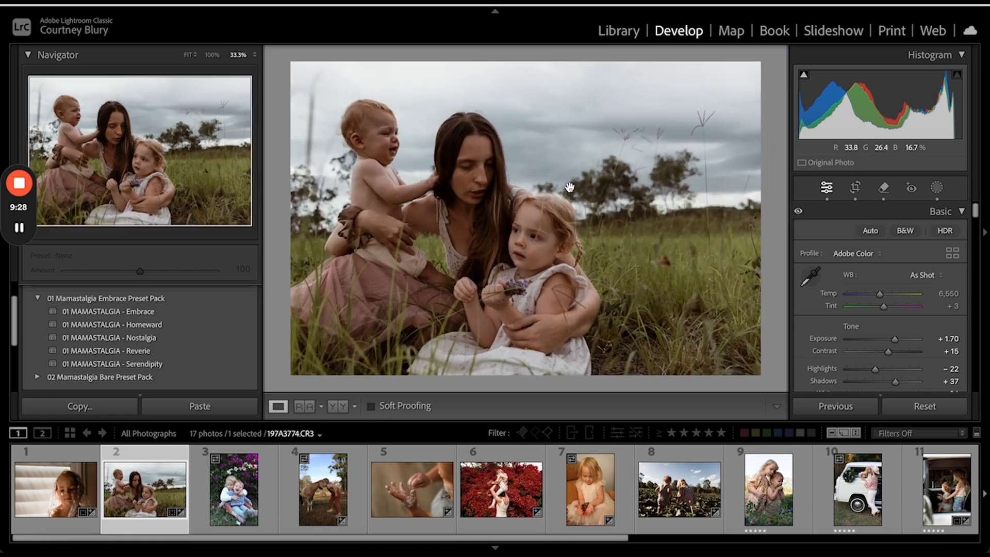
key("backslash")
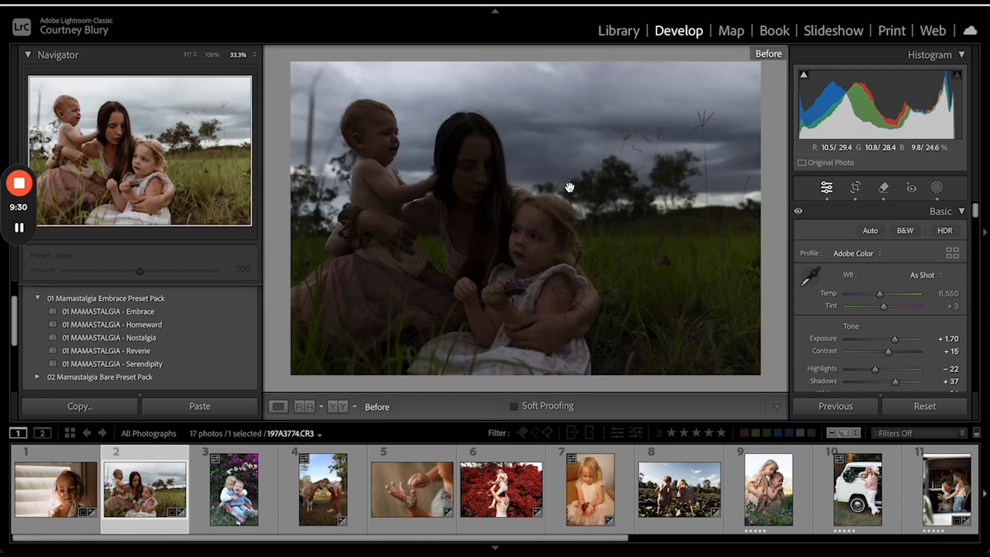
key("backslash")
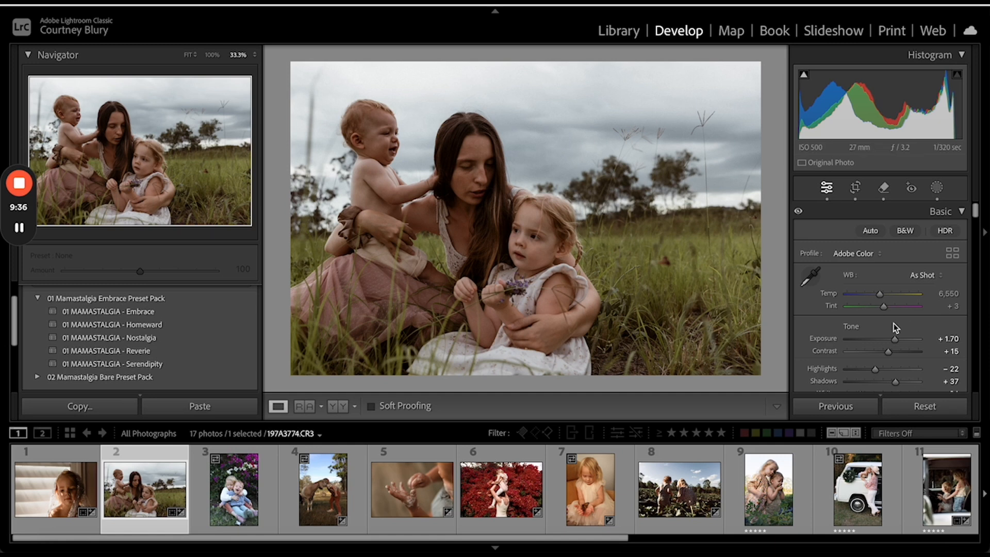
scroll(894, 323, "down", 2)
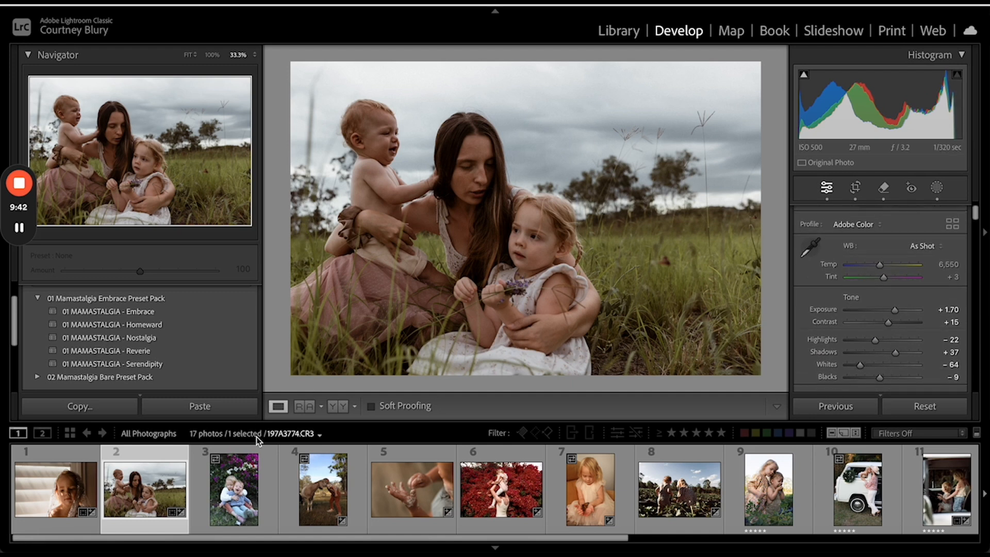
- Open the third photo, of the two siblings in front of the flowers, and warm its white balance to Temp 7,959
left_click(245, 478)
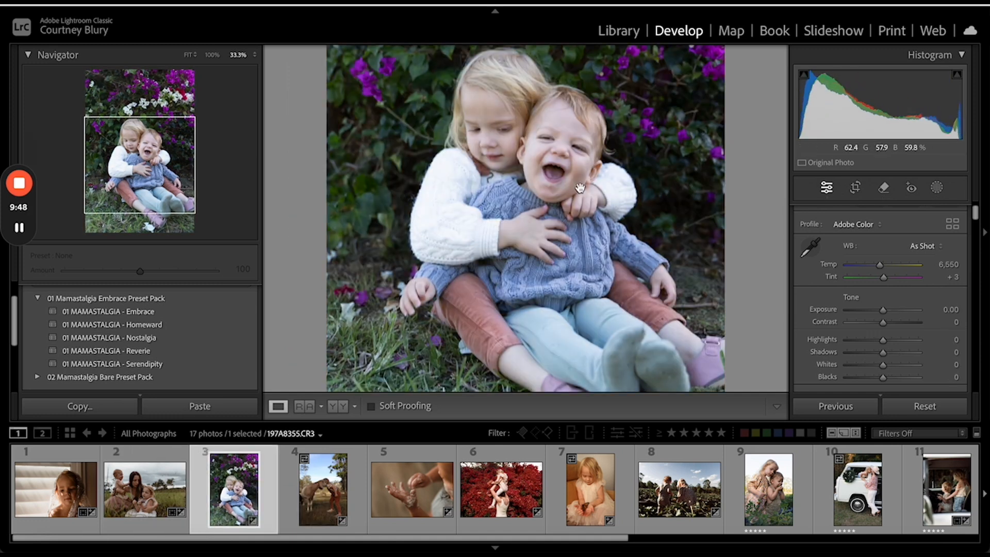
key("ctrl+minus")
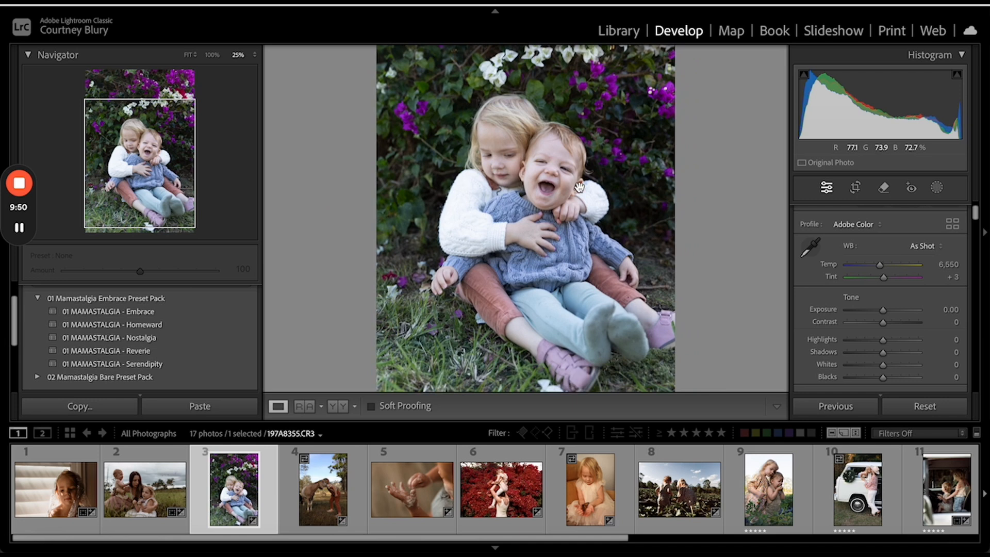
key("ctrl+minus")
key("ctrl+equal")
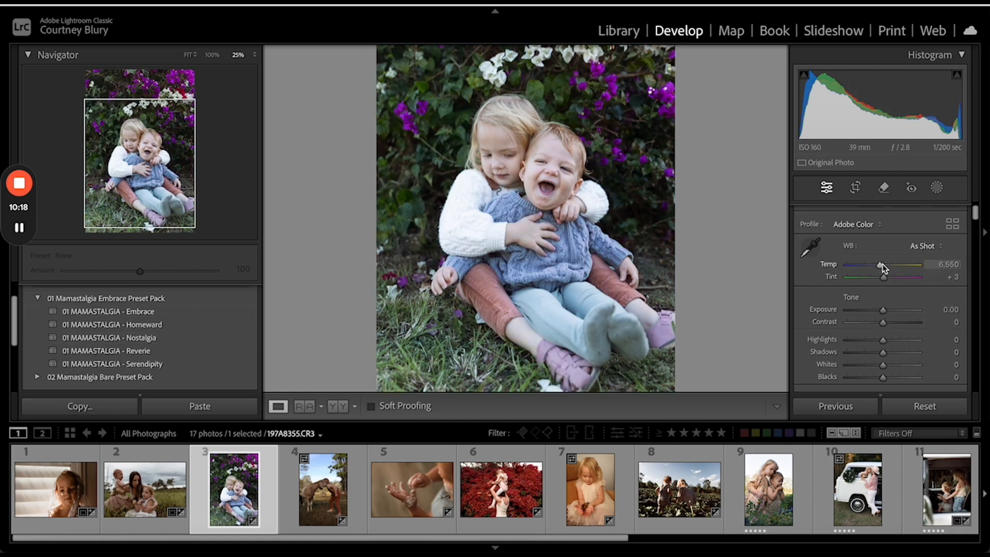
left_click_drag(885, 266, 889, 267)
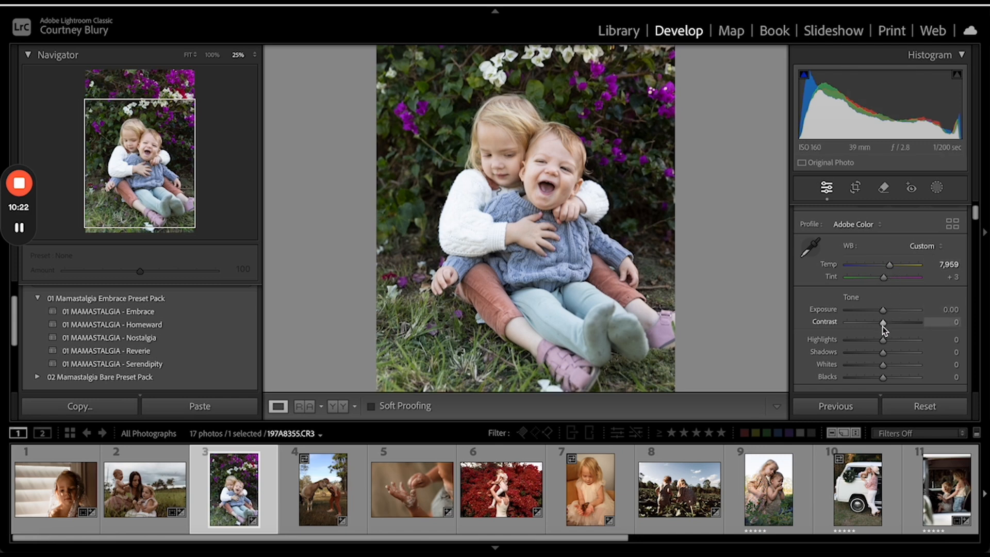
- Set the sibling photo's Contrast to +9 and Clarity to +8
left_click_drag(883, 326, 886, 327)
scroll(886, 326, "down", 3)
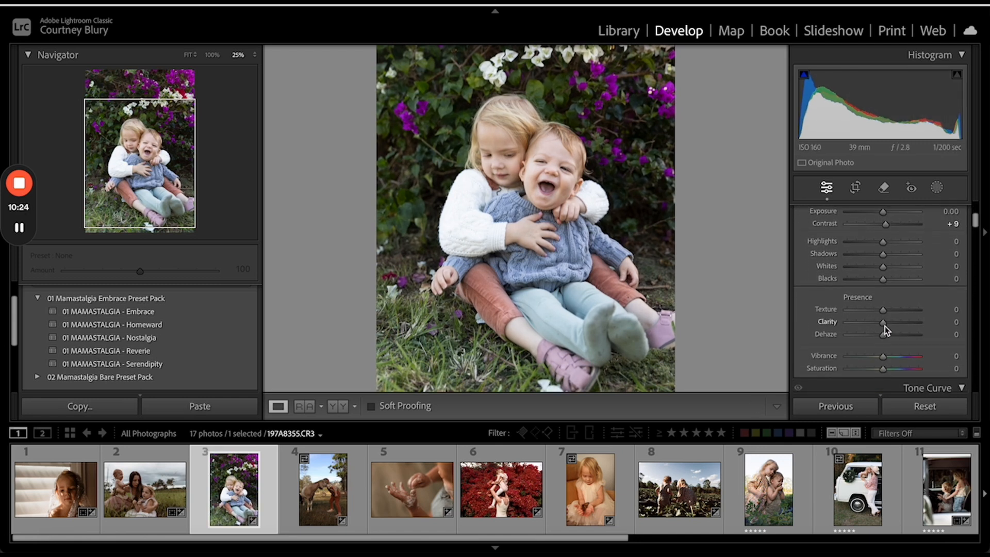
left_click_drag(885, 320, 886, 321)
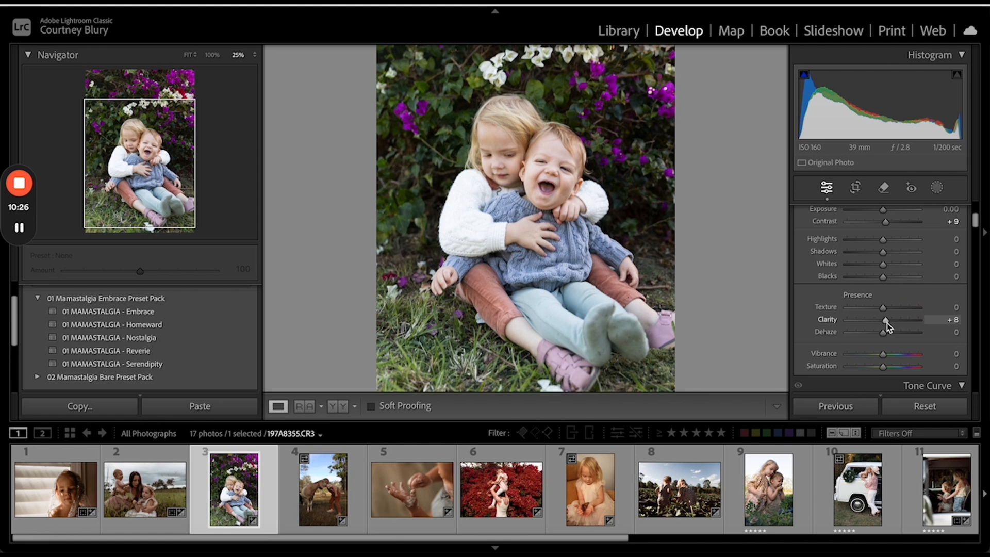
- Apply the 01 MAMASTALGIA - Homeward preset to the sibling photo
left_click_drag(540, 238, 559, 249)
key("super+minus")
key("super+minus")
key("super+minus")
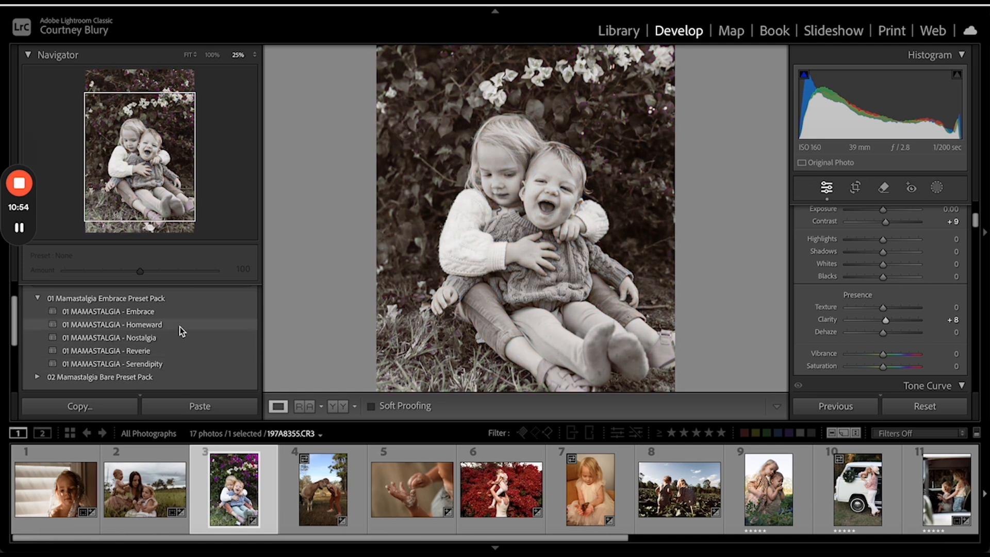
left_click(180, 327)
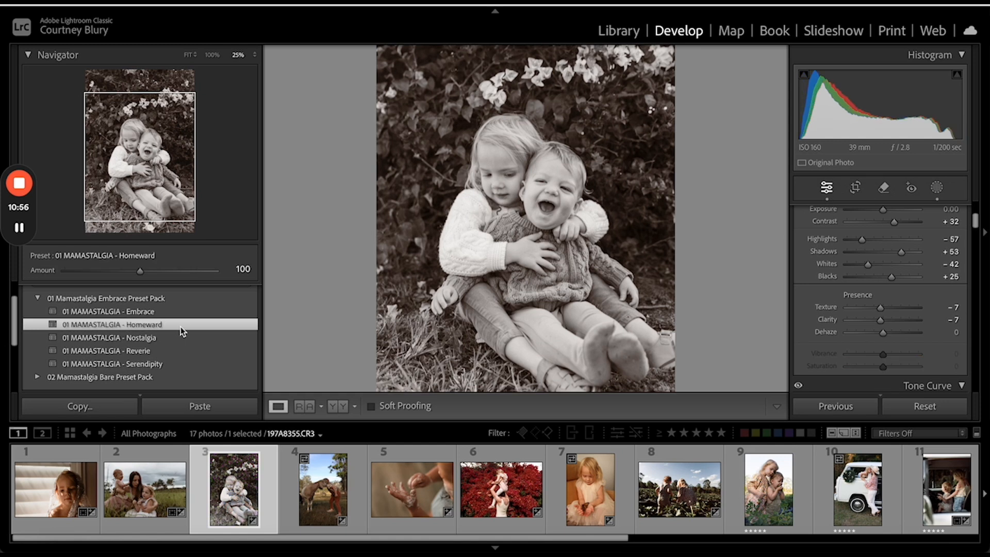
- Deepen the black-and-white sibling photo's tones with Exposure -0.45, Contrast +47 and Shadows +46
scroll(859, 254, "up", 4)
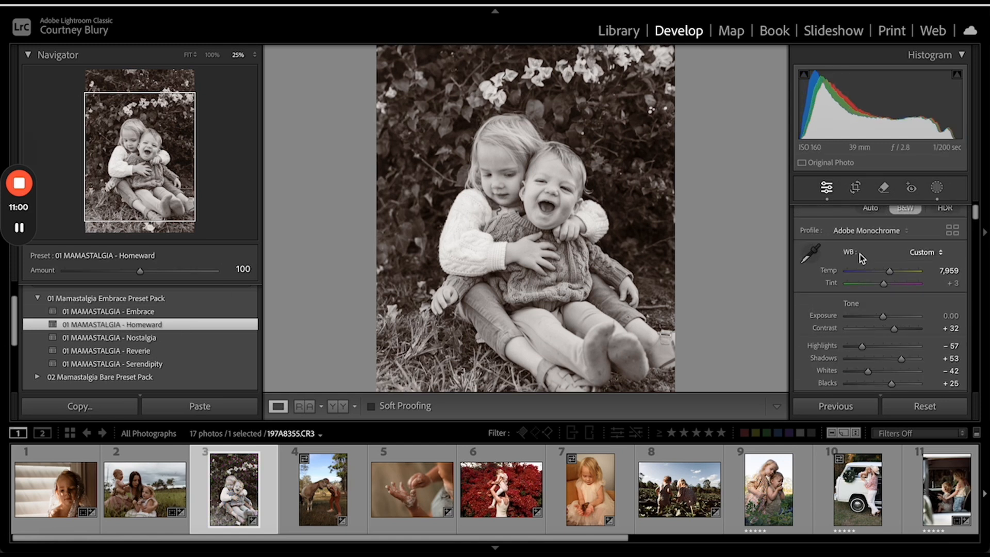
scroll(860, 254, "up", 1)
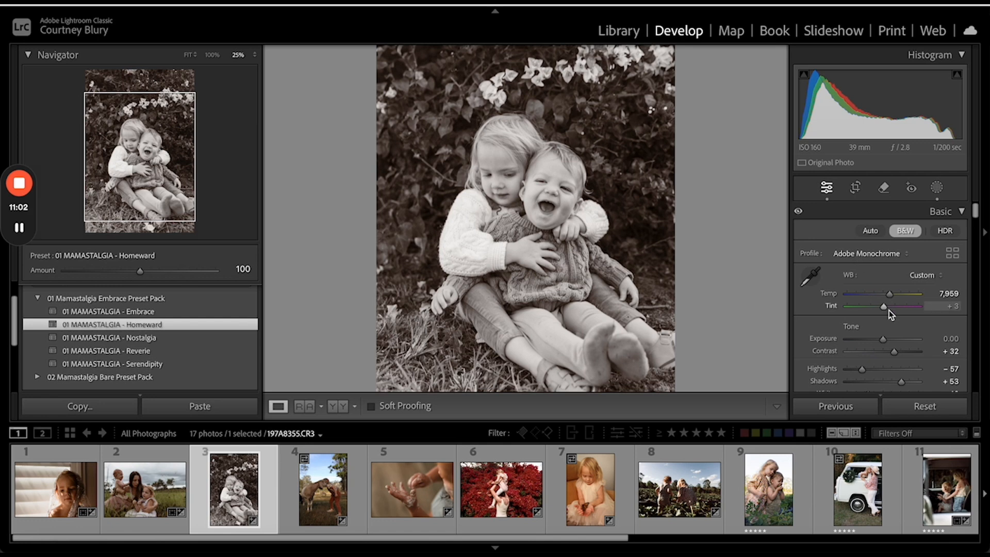
scroll(887, 316, "down", 1)
left_click_drag(883, 329, 880, 328)
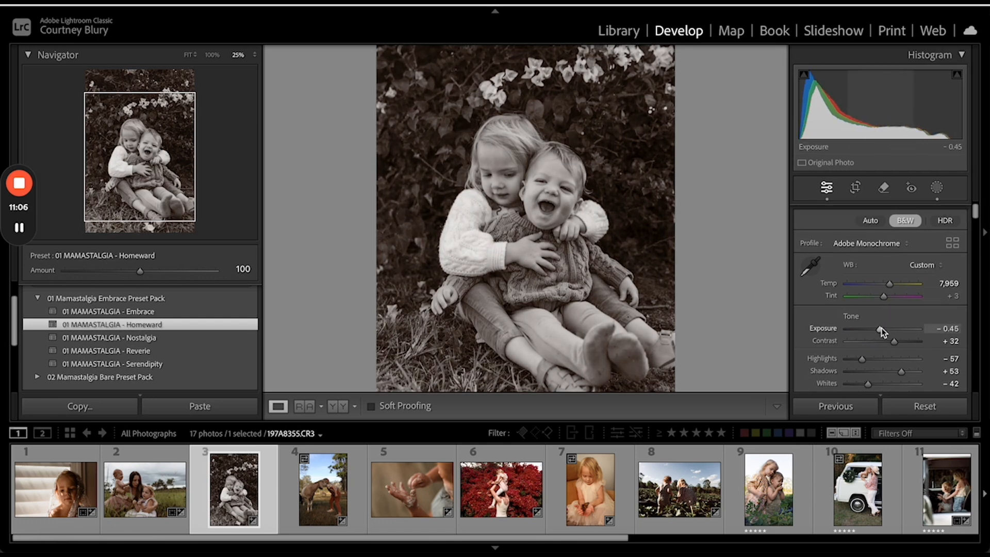
left_click_drag(895, 345, 899, 348)
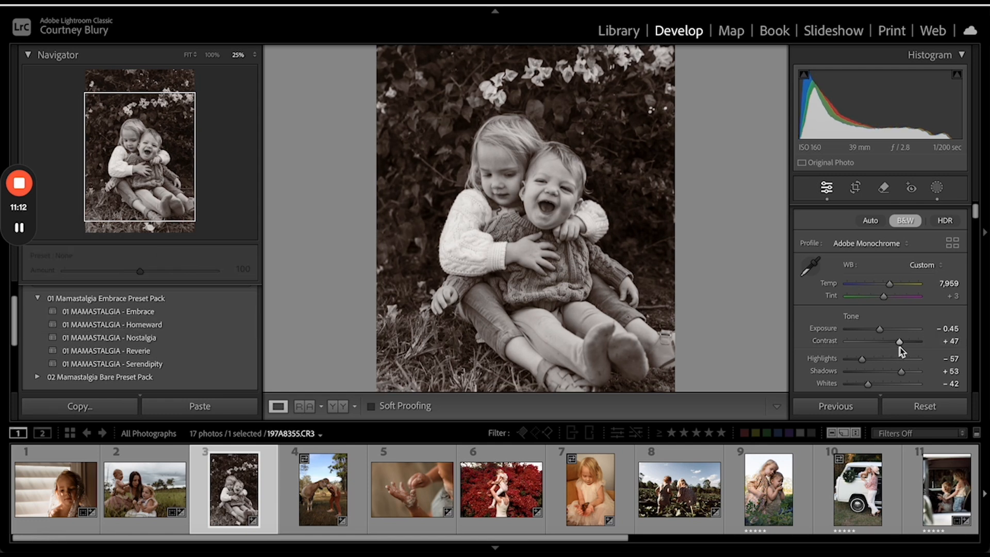
scroll(899, 348, "down", 2)
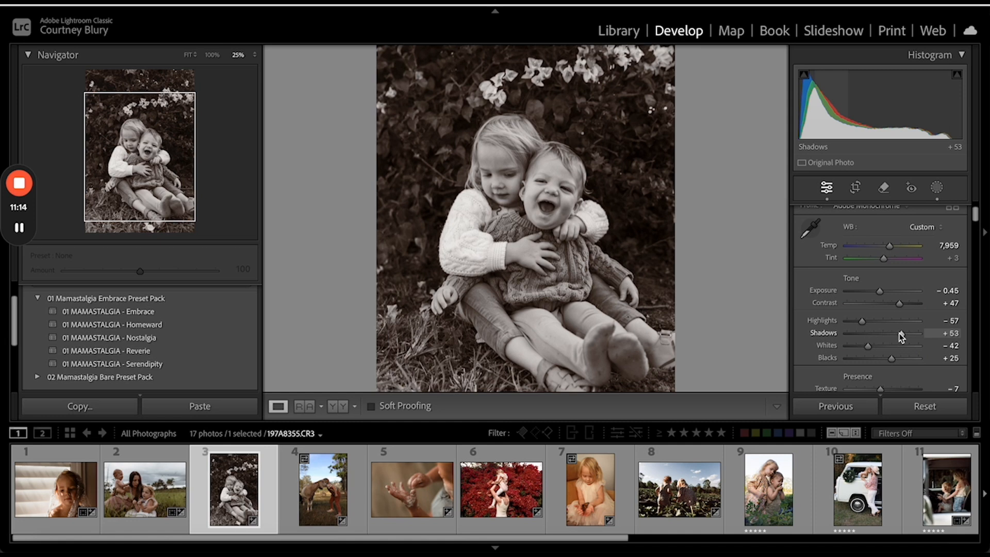
left_click_drag(902, 335, 901, 336)
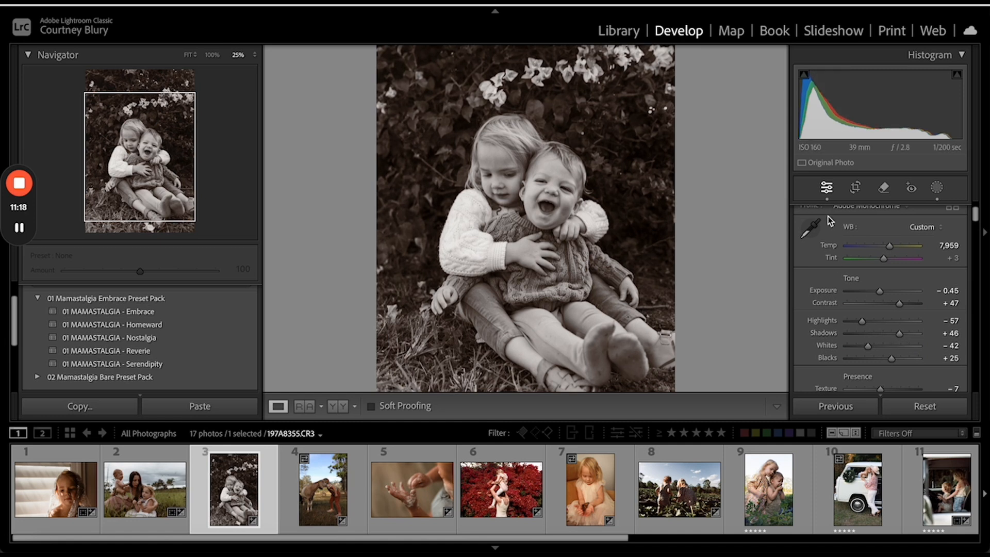
- Crop the sibling photo slightly tighter from its upper-left corner, keeping the original aspect ratio
left_click(855, 187)
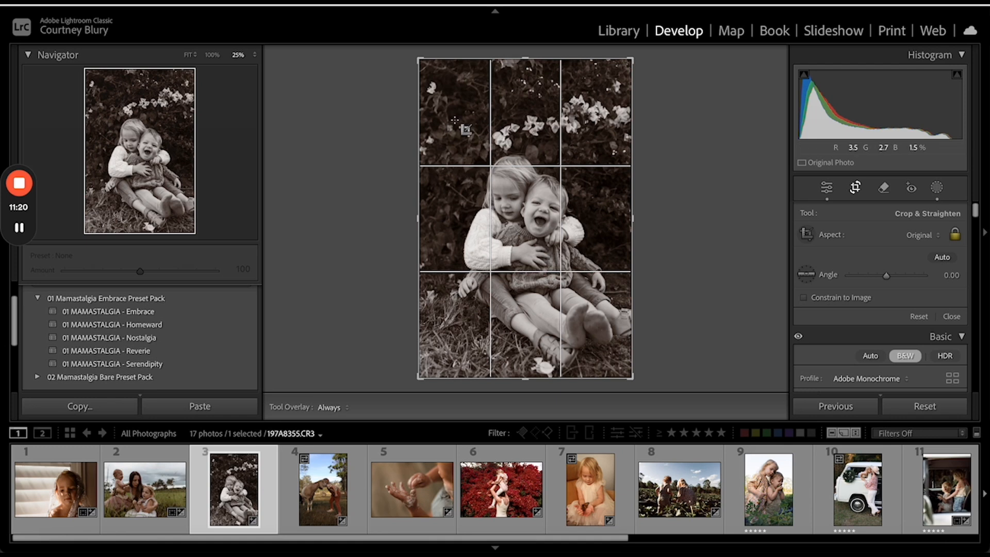
left_click_drag(419, 60, 427, 68)
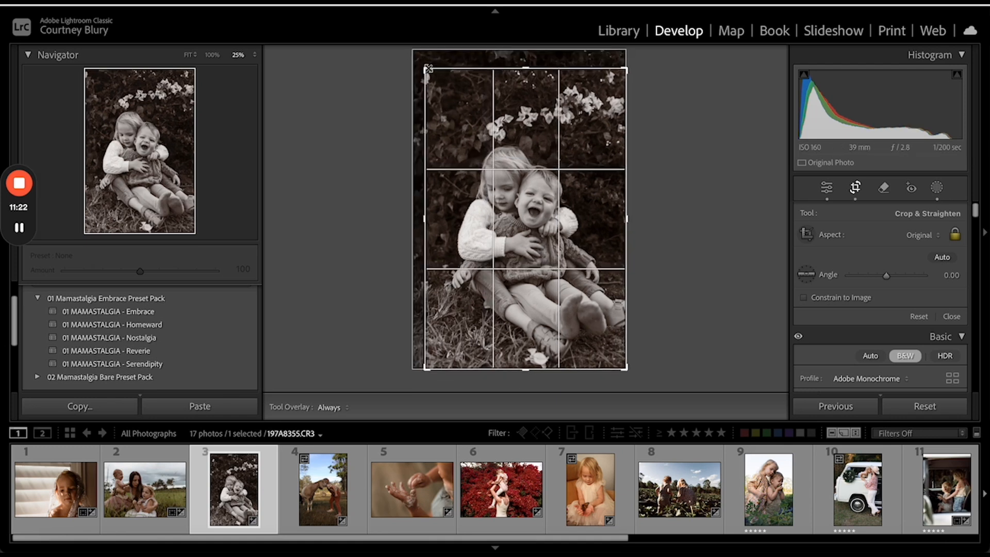
key("Return")
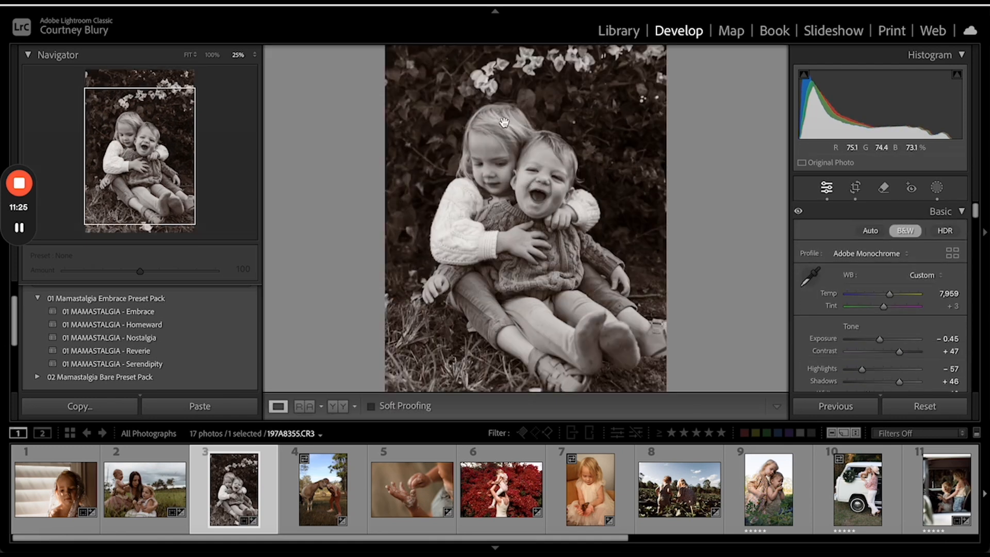
- Heal the spot beneath the baby's nose with the Remove tool at size 9 and feather 51, sampling from his cheek
left_click(538, 157)
left_click_drag(556, 132, 557, 215)
key("super+equal")
key("super+equal")
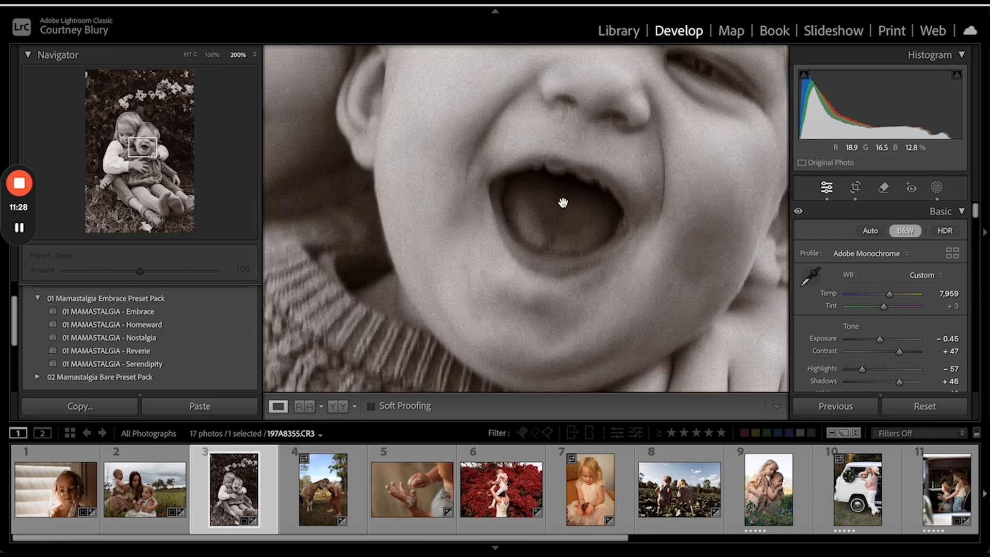
left_click_drag(573, 160, 572, 248)
key("super+minus")
key("super+minus")
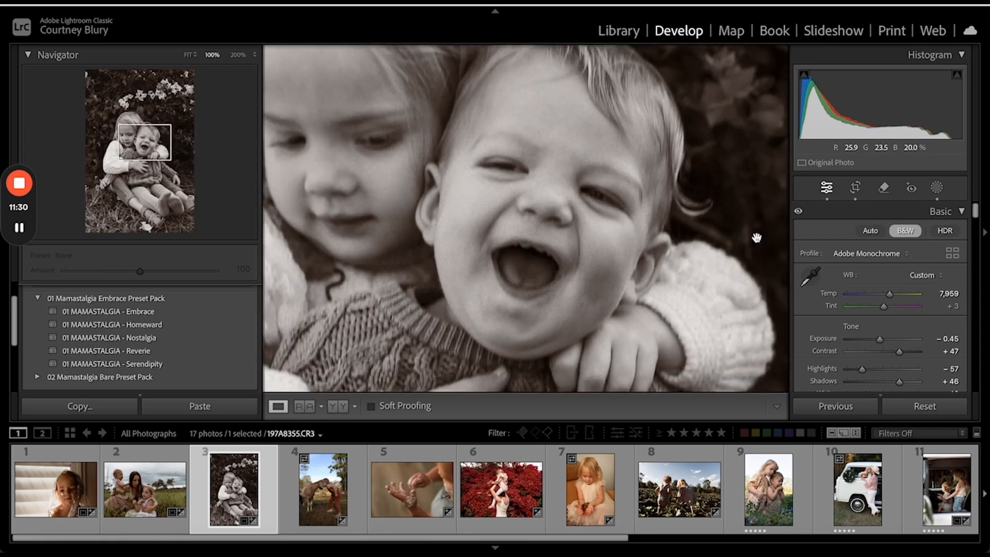
left_click(856, 188)
left_click(885, 189)
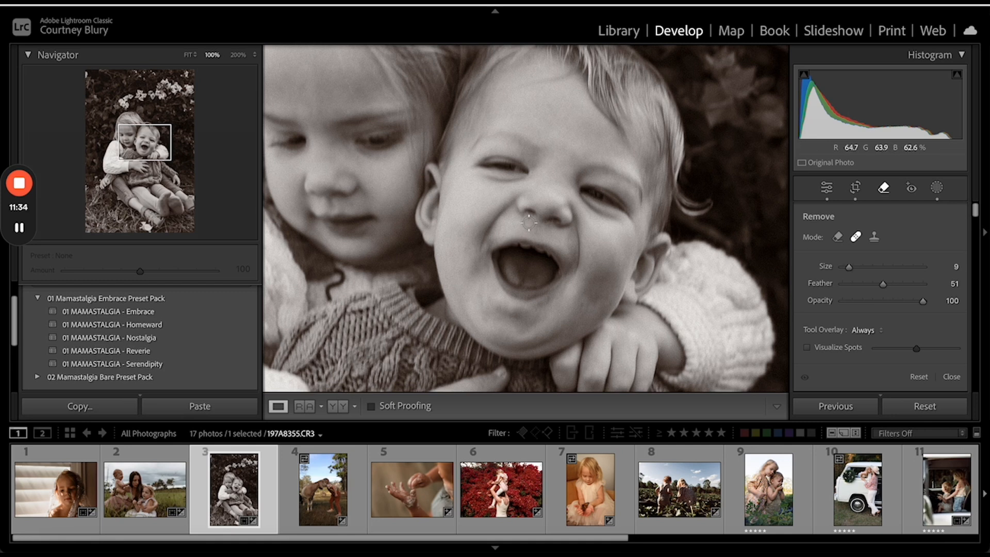
left_click(528, 221)
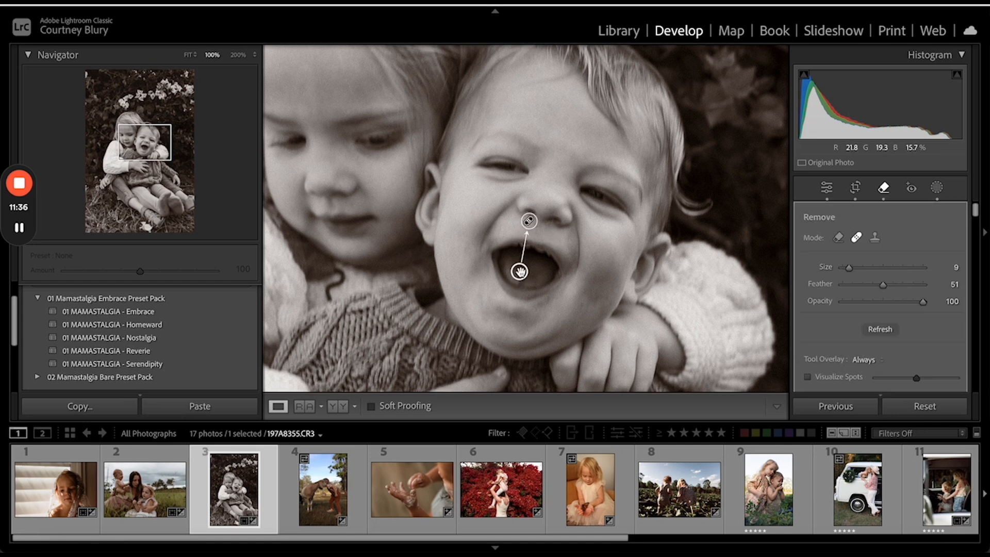
left_click_drag(520, 272, 469, 188)
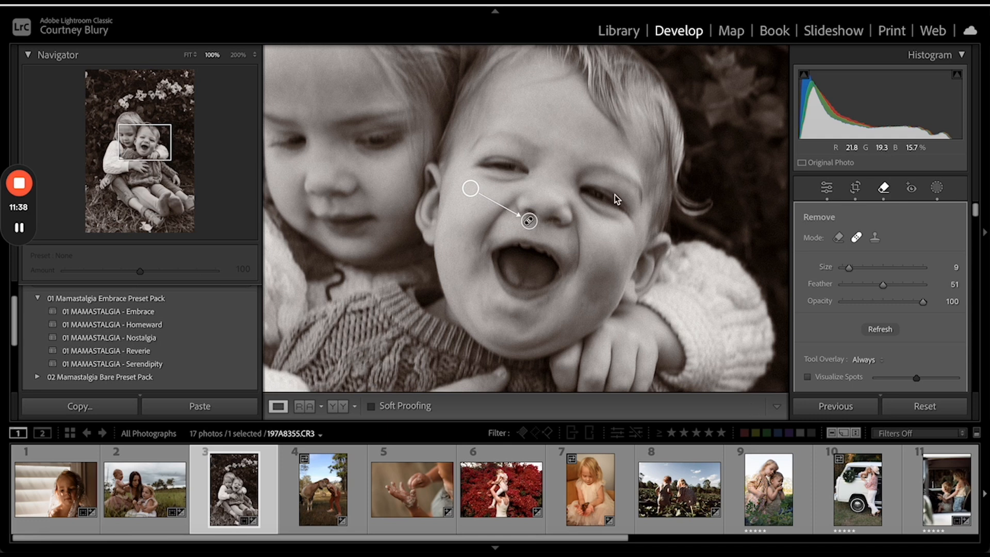
key("q")
- Strengthen the sibling photo's film grain by setting the Grain Amount to 81 and Size to 38
key("ctrl+minus")
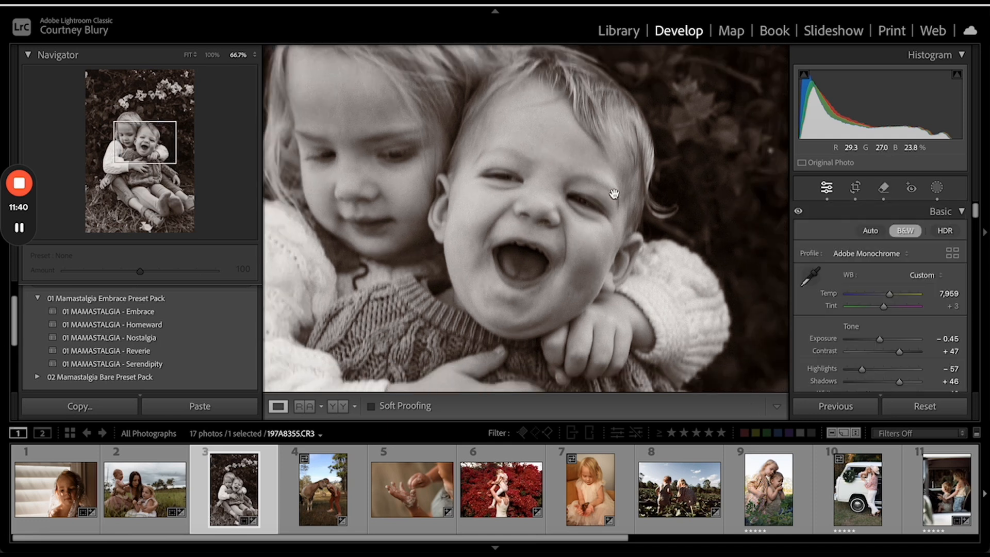
scroll(908, 251, "down", 15)
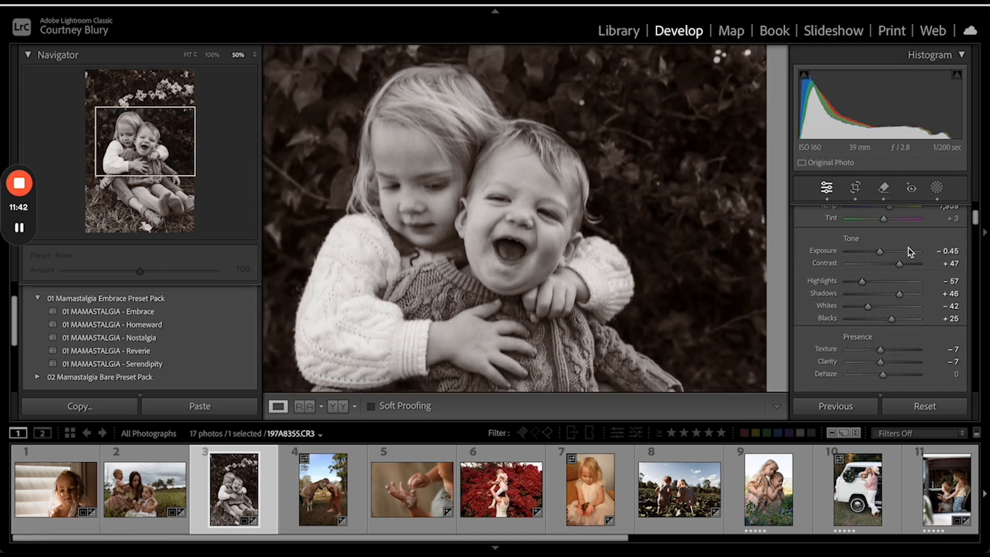
scroll(908, 247, "down", 5)
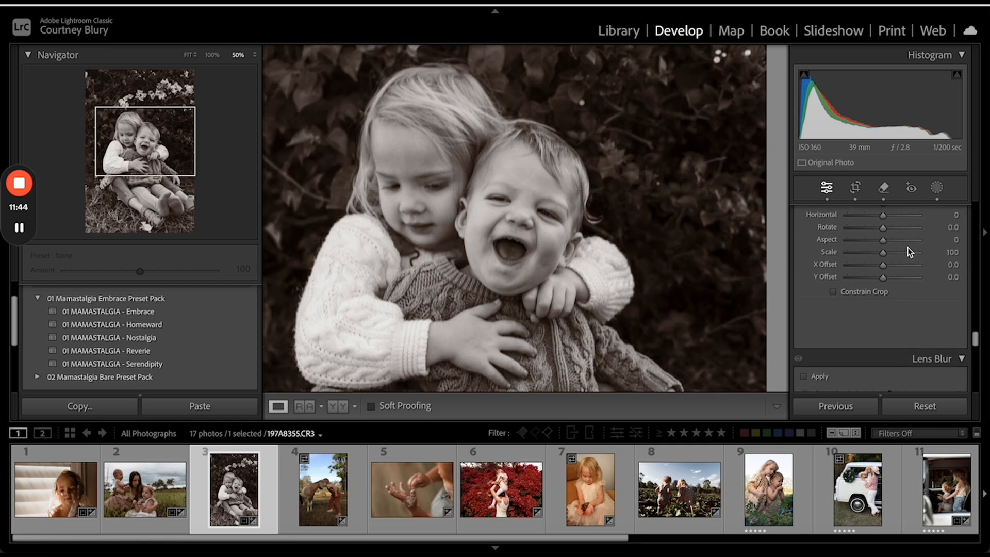
scroll(907, 247, "down", 4)
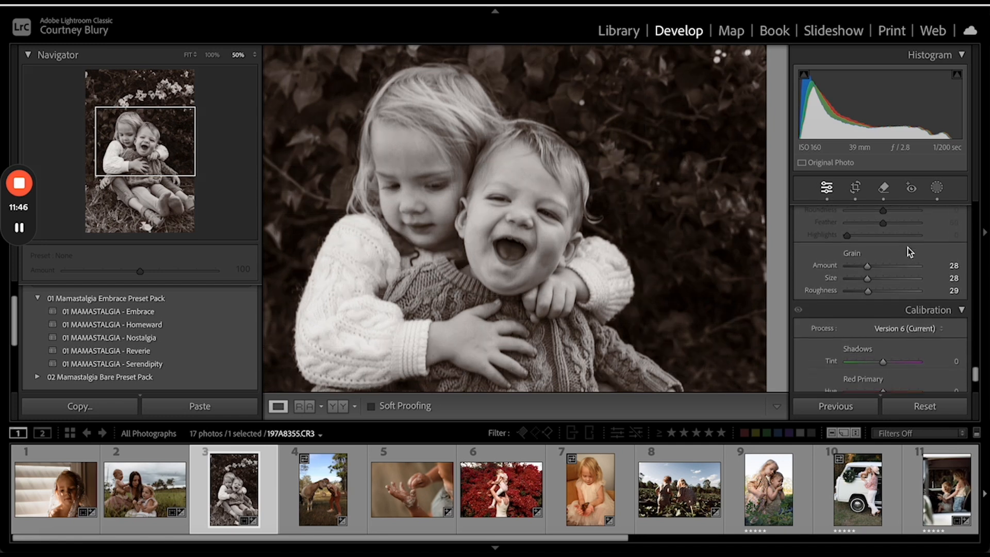
left_click_drag(868, 261, 904, 272)
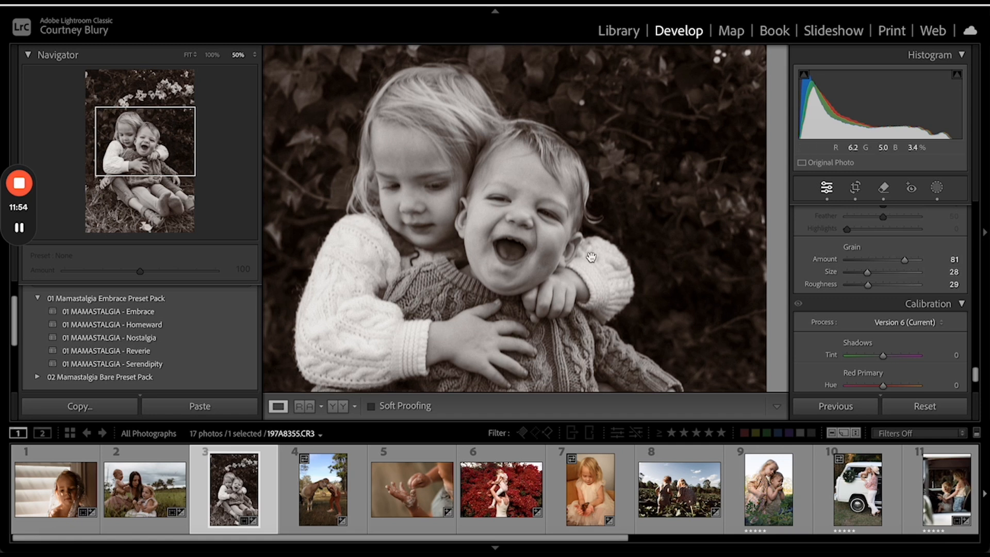
key("ctrl+minus")
key("ctrl+equal")
key("ctrl+equal")
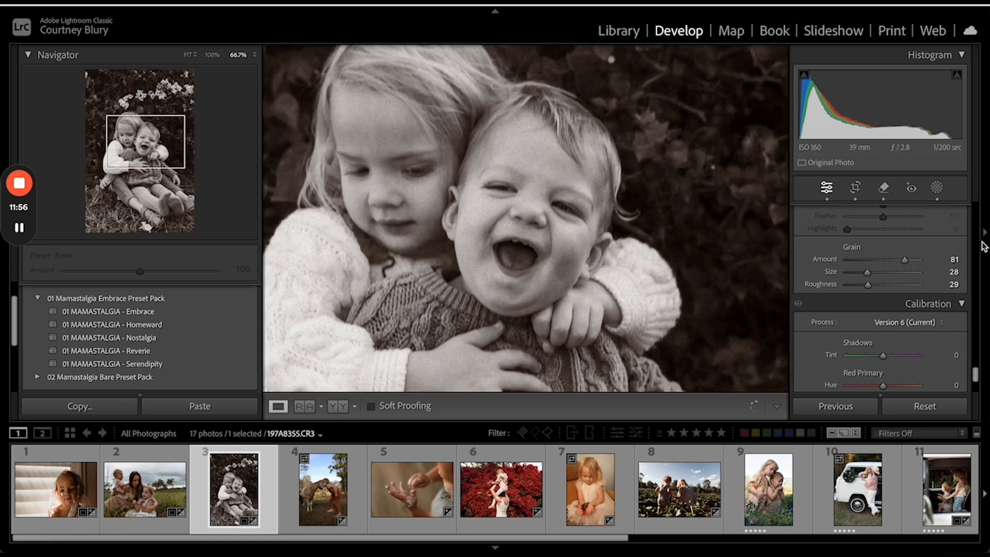
left_click_drag(879, 274, 875, 274)
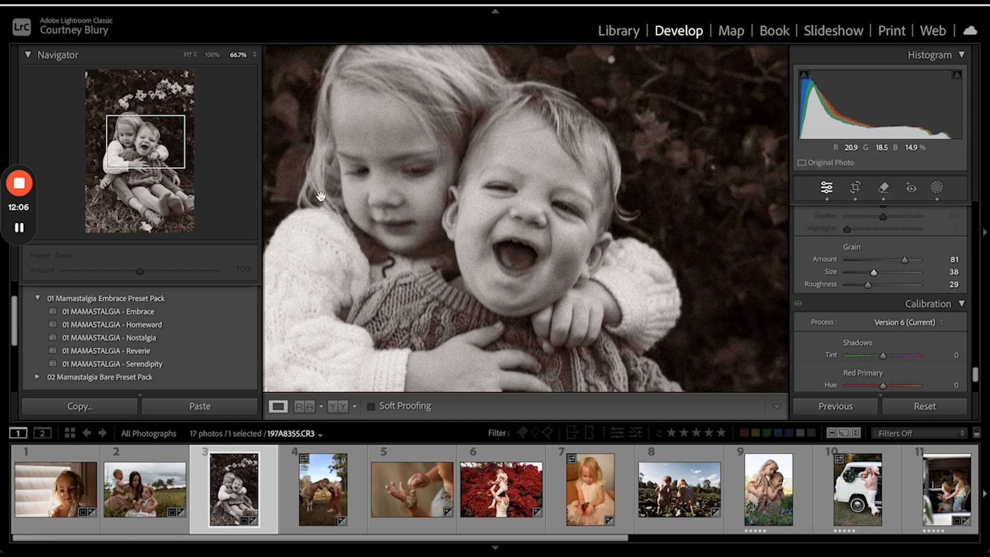
key("ctrl+minus")
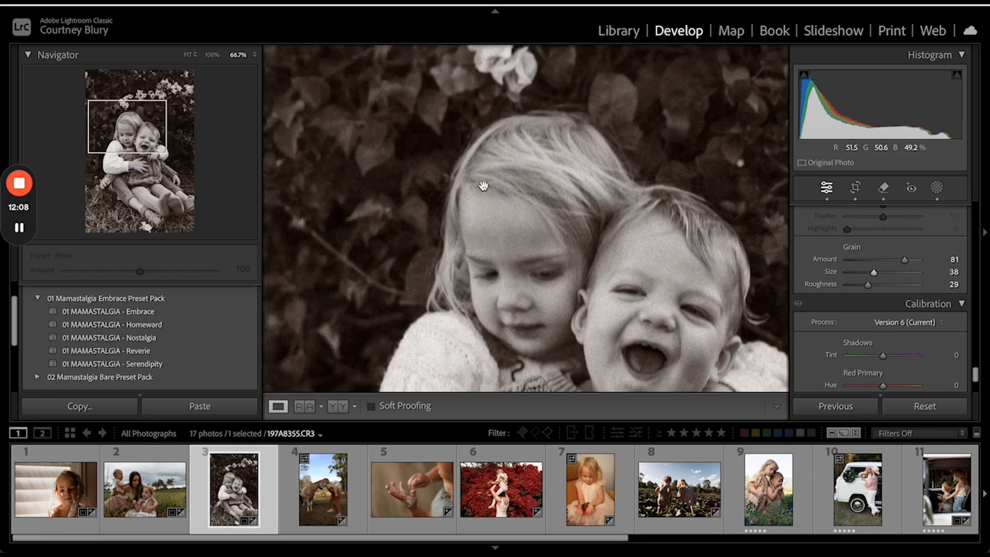
- Examine the sibling photo's grain and overall look at several magnifications, from the faces out to the wider frame
key("ctrl+minus")
scroll(500, 176, "down", 5)
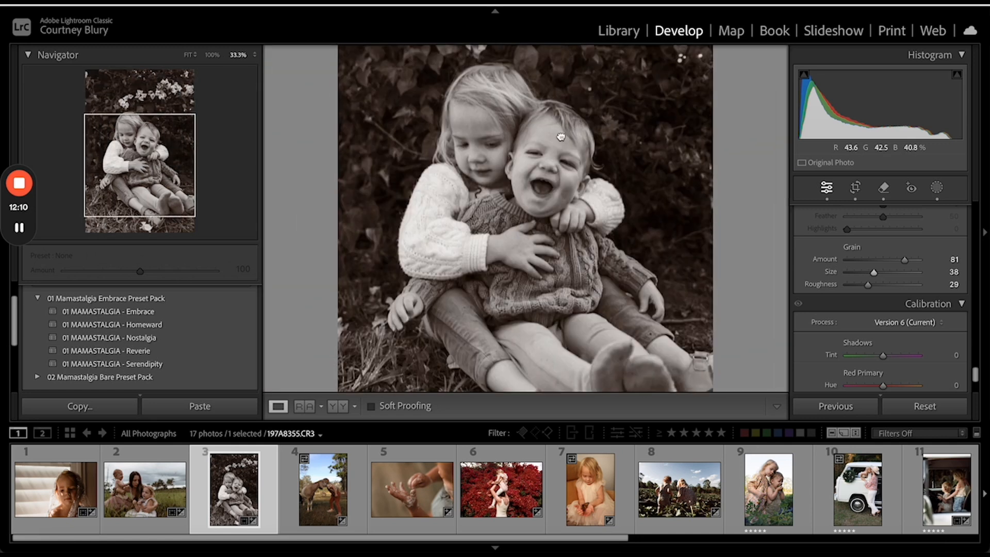
scroll(424, 235, "up", 5)
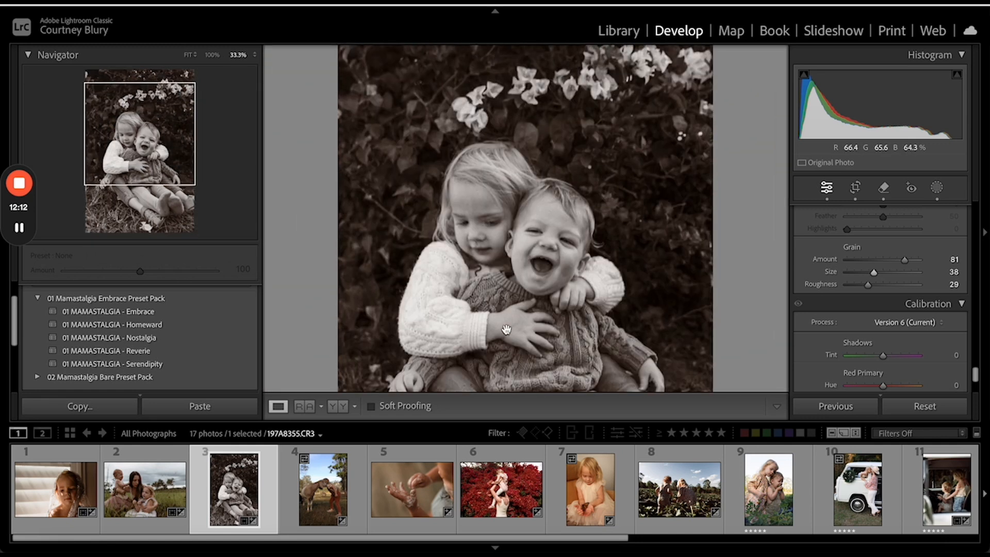
key("ctrl+equal")
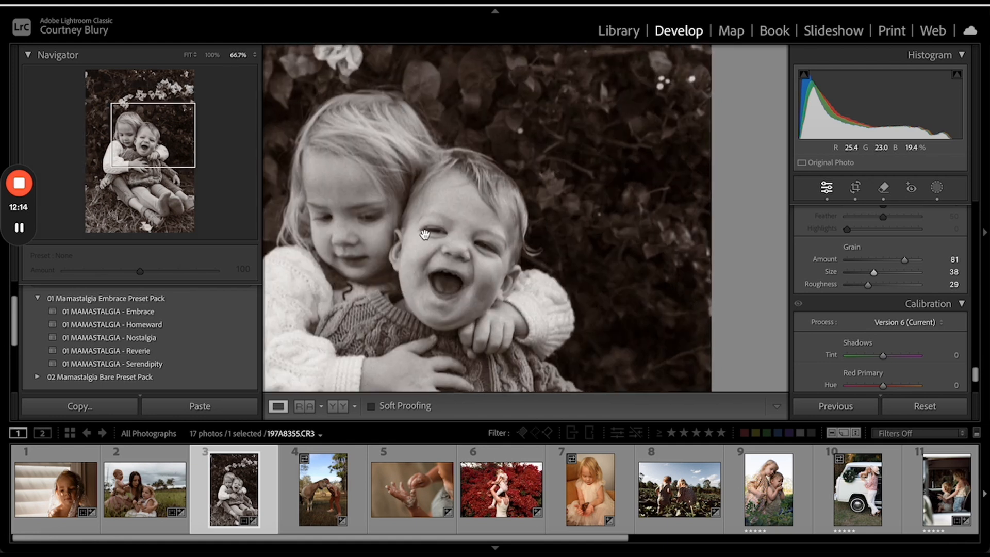
key("ctrl+equal")
key("ctrl+minus")
key("ctrl+minus")
key("ctrl+minus")
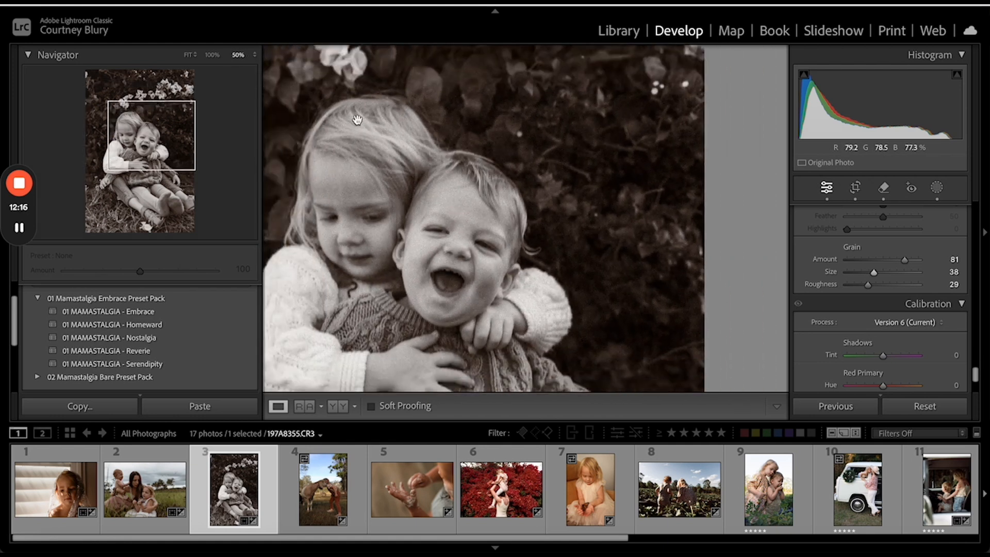
left_click_drag(546, 238, 526, 176)
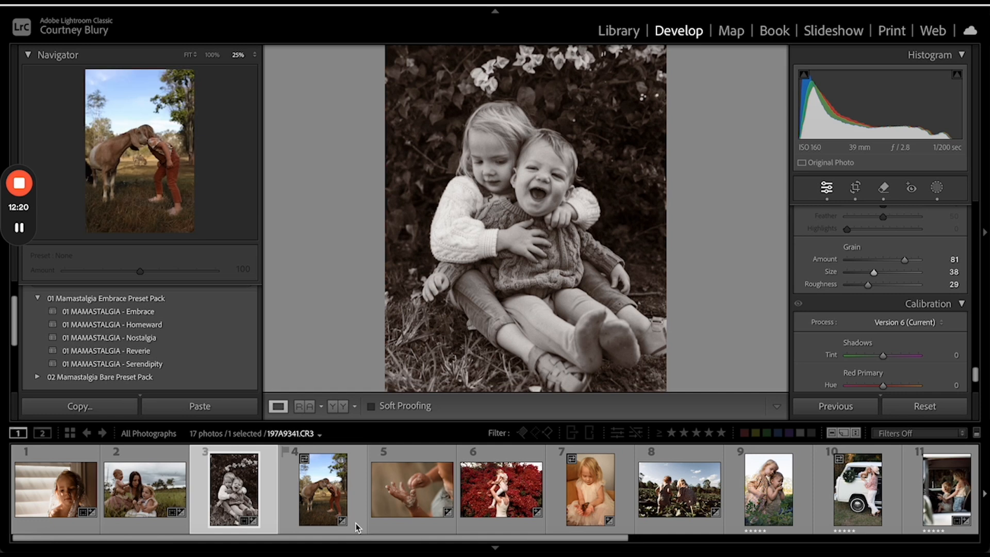
- Open the photo of the girl kissing the goat and apply the 01 MAMASTALGIA - Reverie preset
left_click(325, 479)
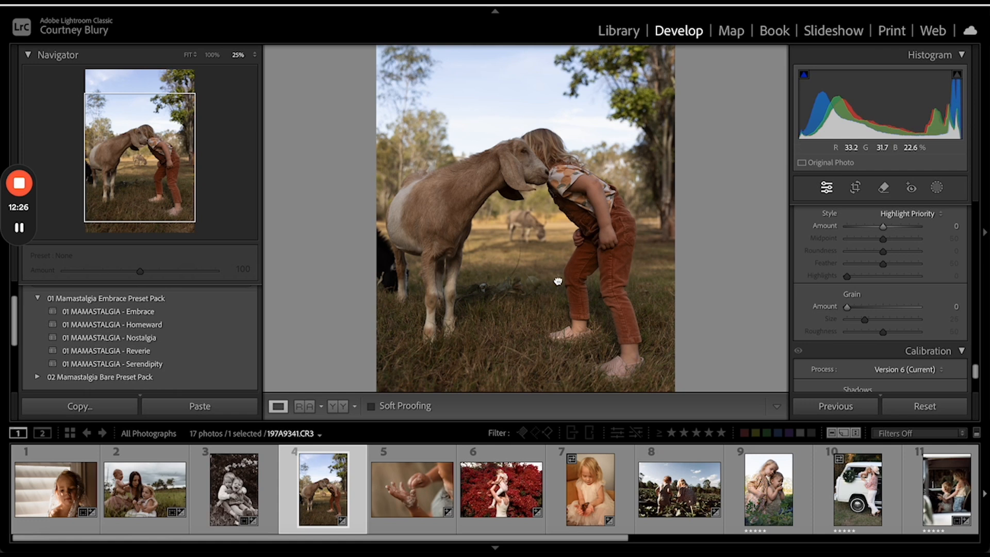
left_click_drag(557, 280, 560, 240)
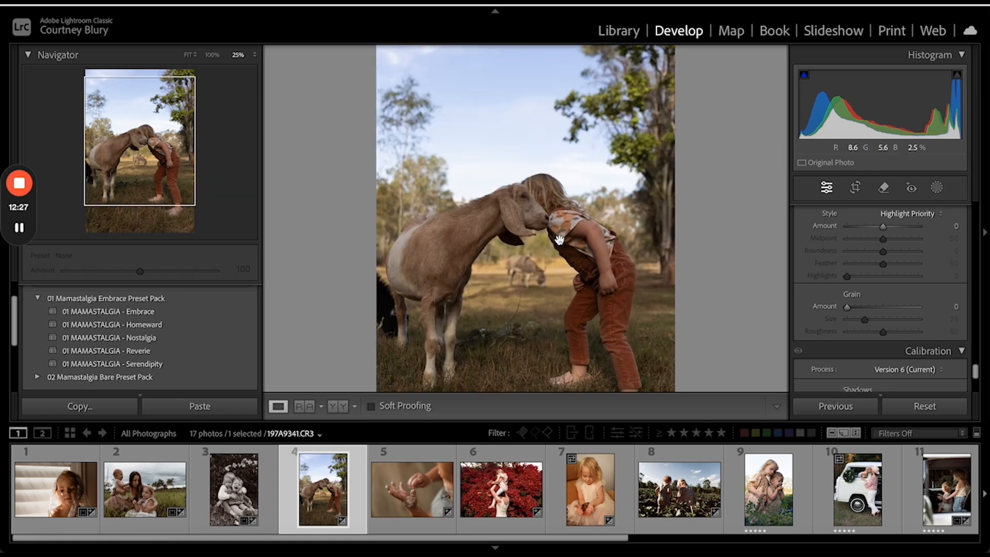
left_click(628, 268)
left_click(628, 268)
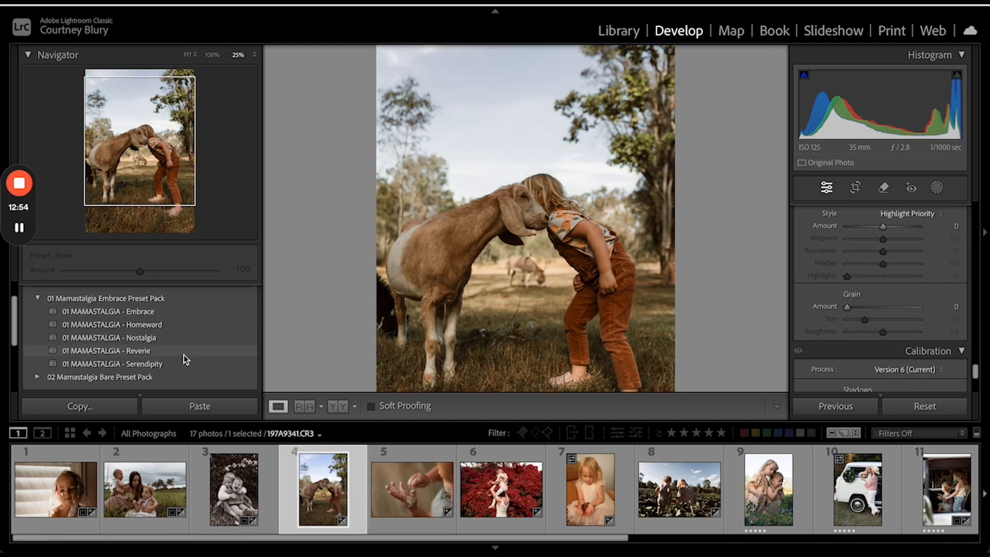
left_click(184, 355)
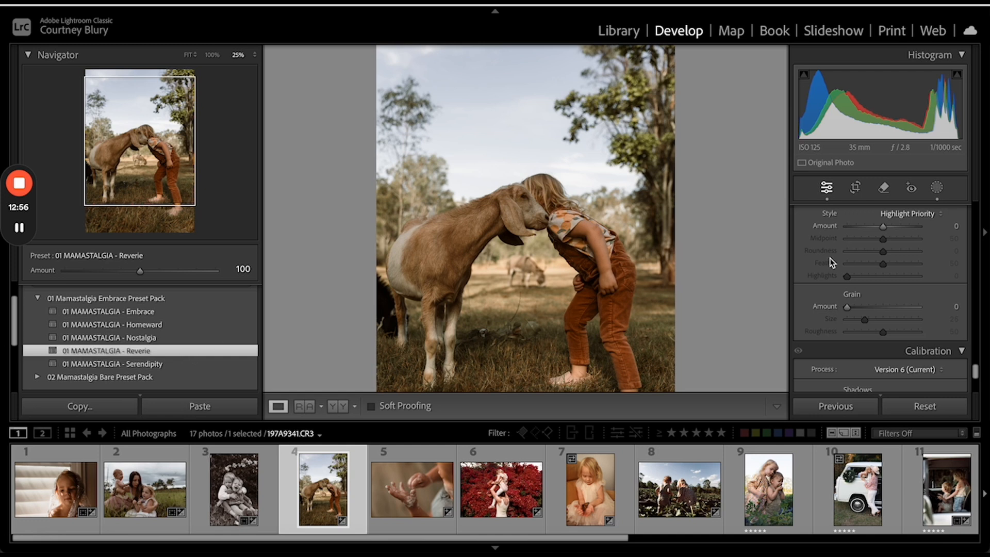
- Crop the goat photo to landscape orientation at the original aspect ratio, framed tightly around the goat and the girl's upper body
scroll(893, 243, "up", 5)
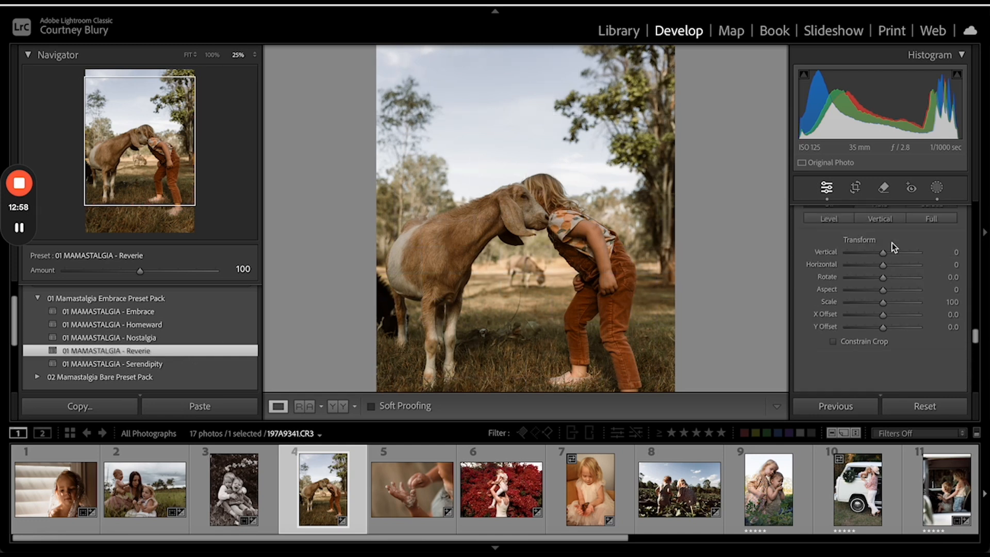
scroll(892, 243, "up", 10)
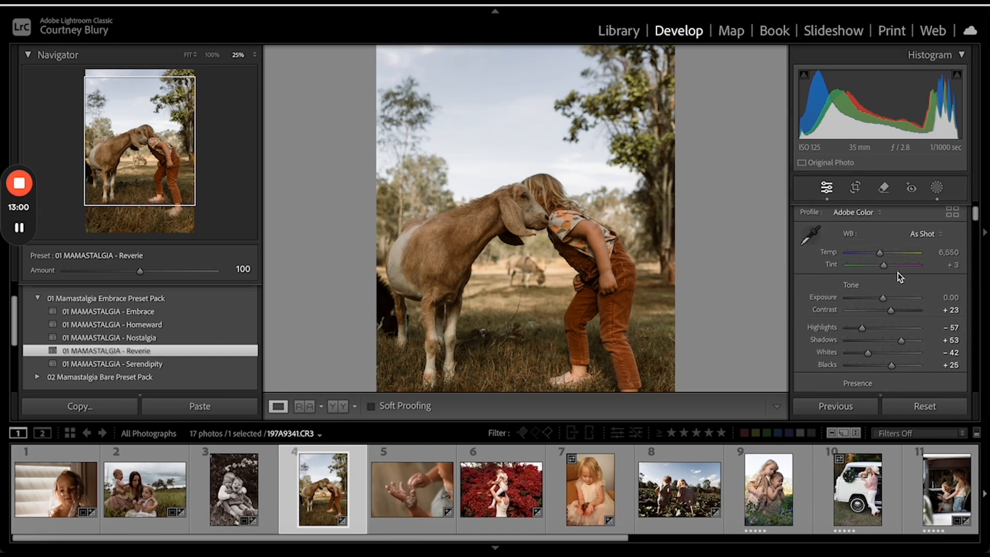
left_click(855, 187)
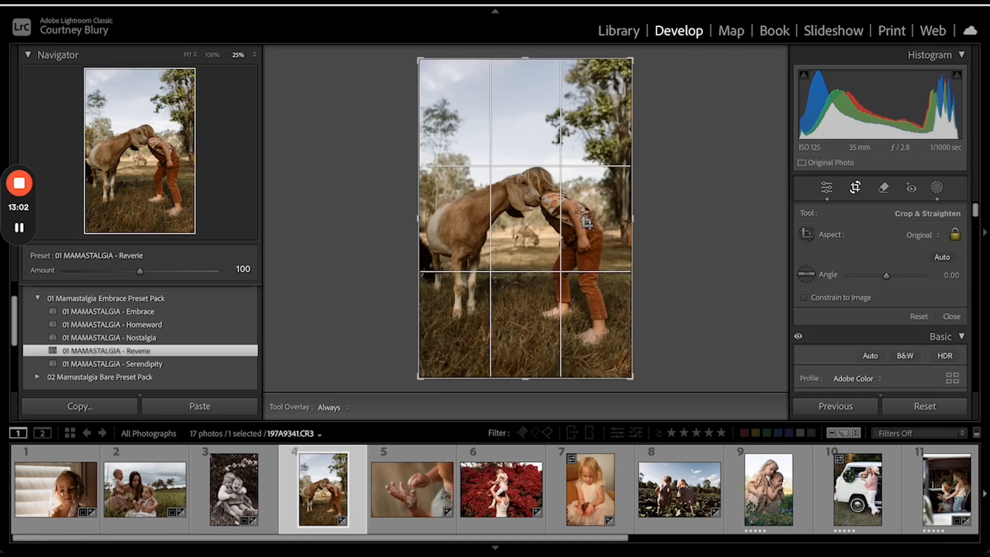
key("x")
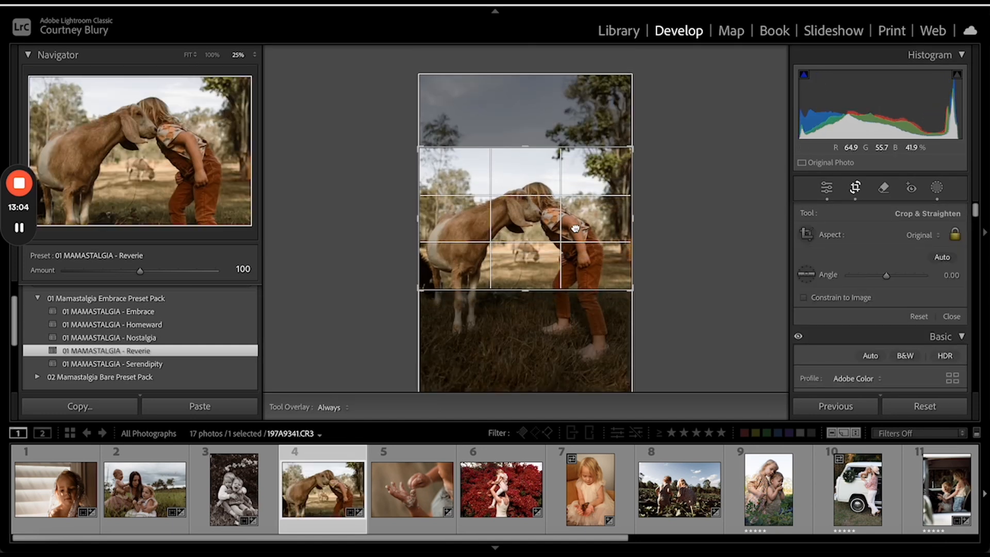
left_click_drag(631, 289, 619, 281)
left_click_drag(539, 199, 522, 196)
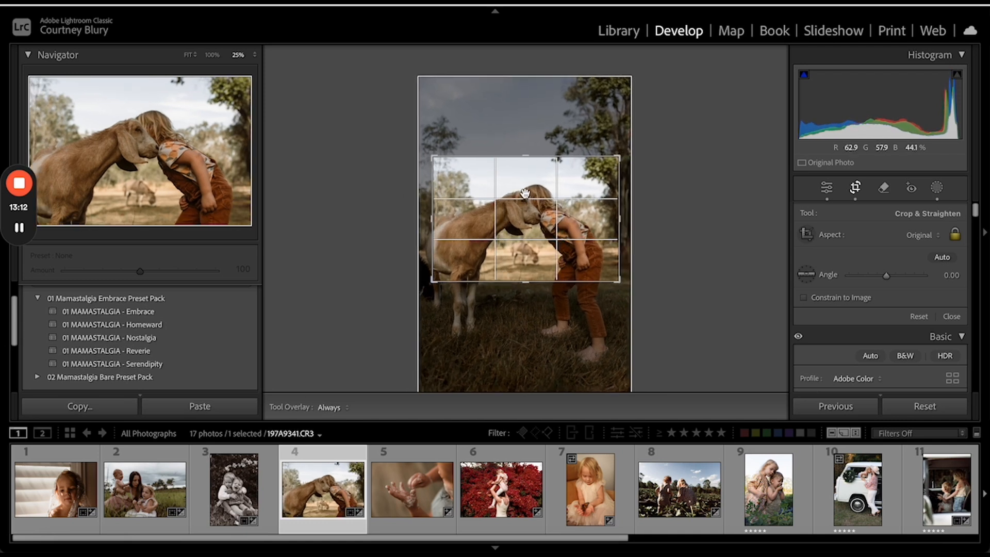
key("Return")
- Remove the thin stalk at the lower edge of the goat photo with generative AI removal at size 9
left_click(525, 193)
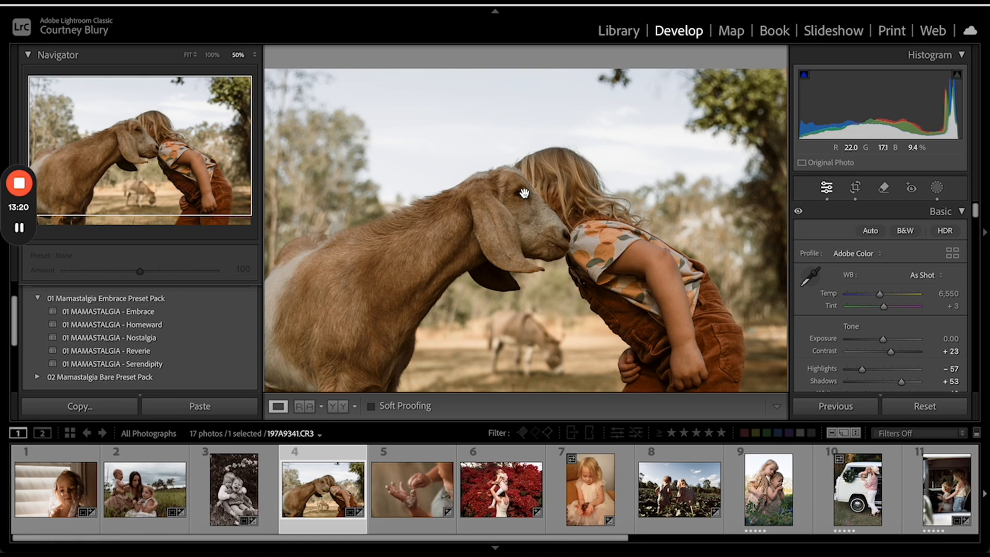
scroll(535, 190, "down", 3)
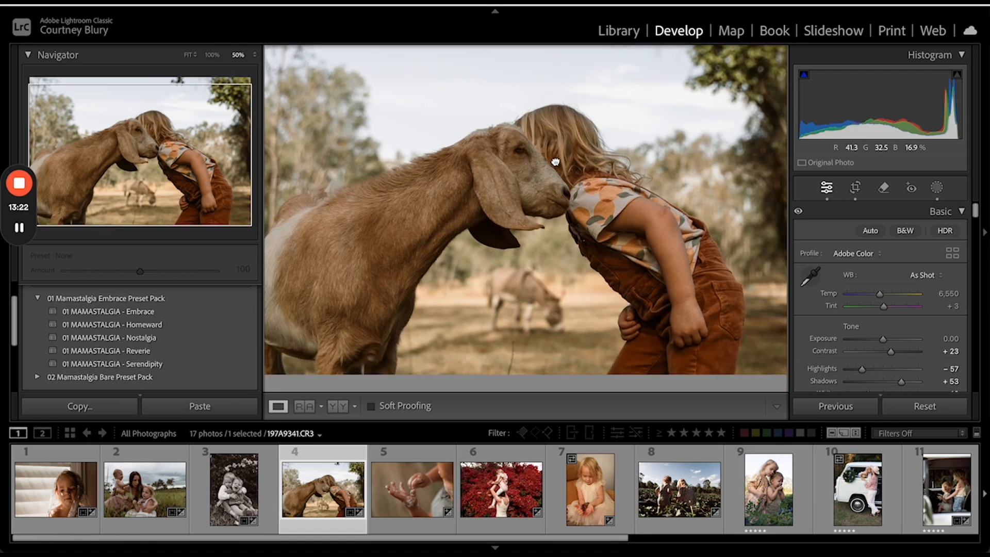
scroll(567, 157, "down", 1)
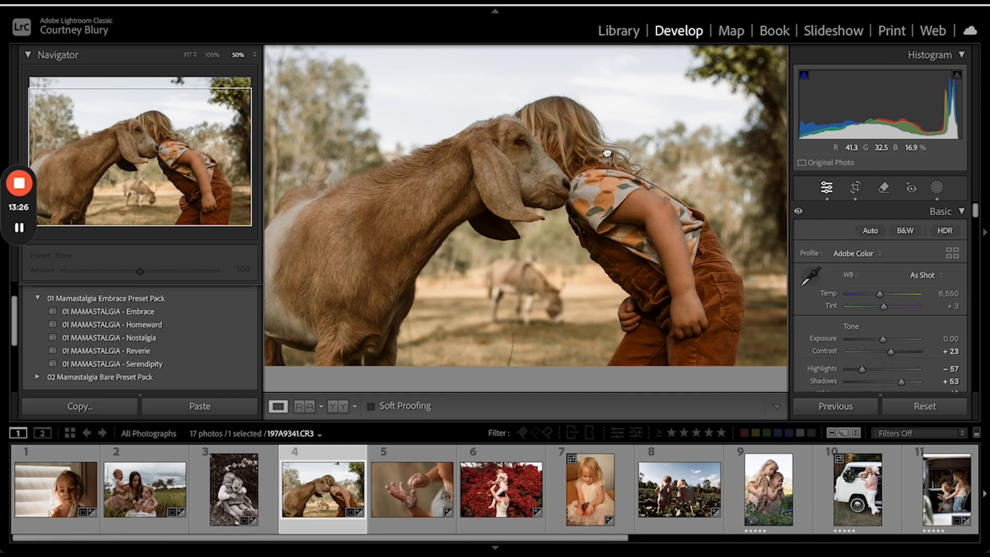
scroll(601, 212, "down", 2)
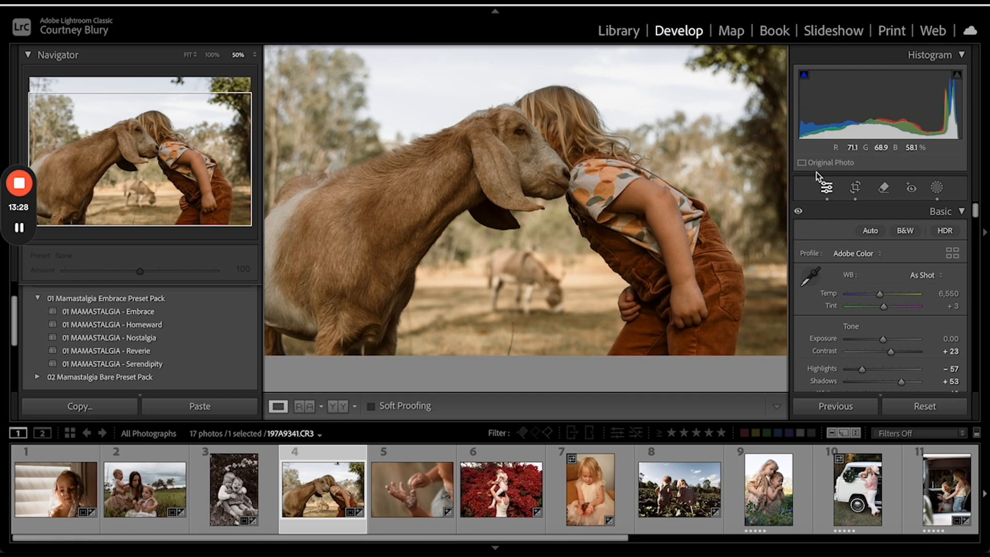
left_click(883, 187)
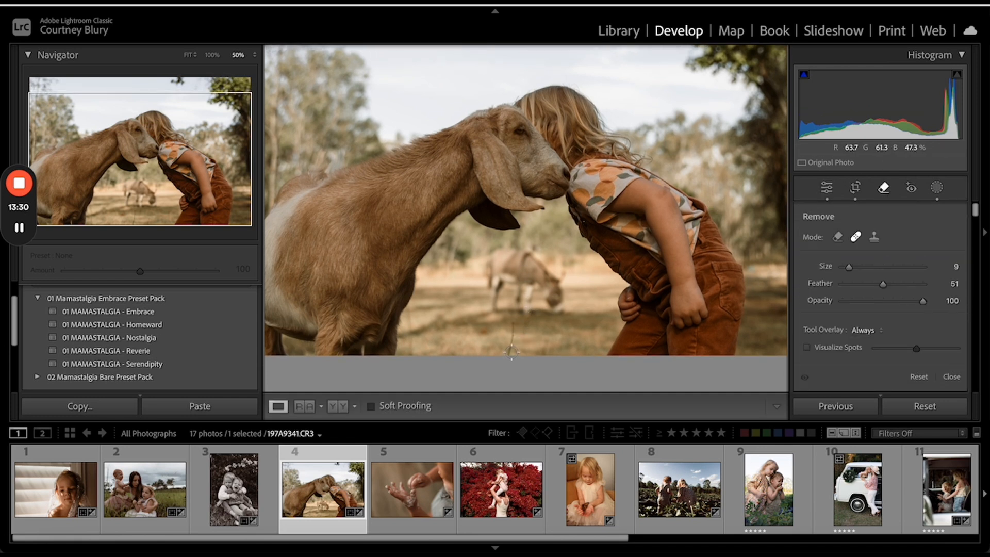
left_click(837, 236)
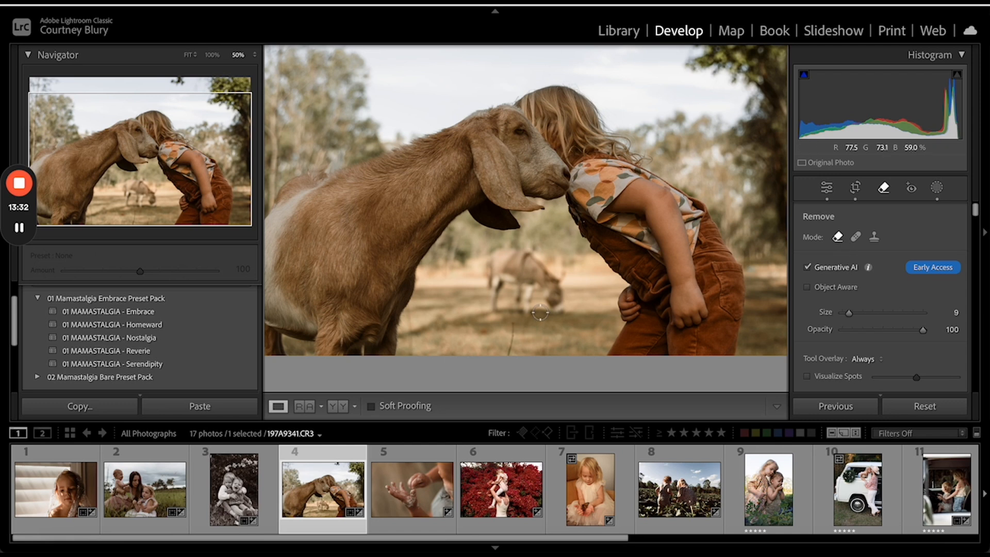
left_click_drag(515, 323, 508, 352)
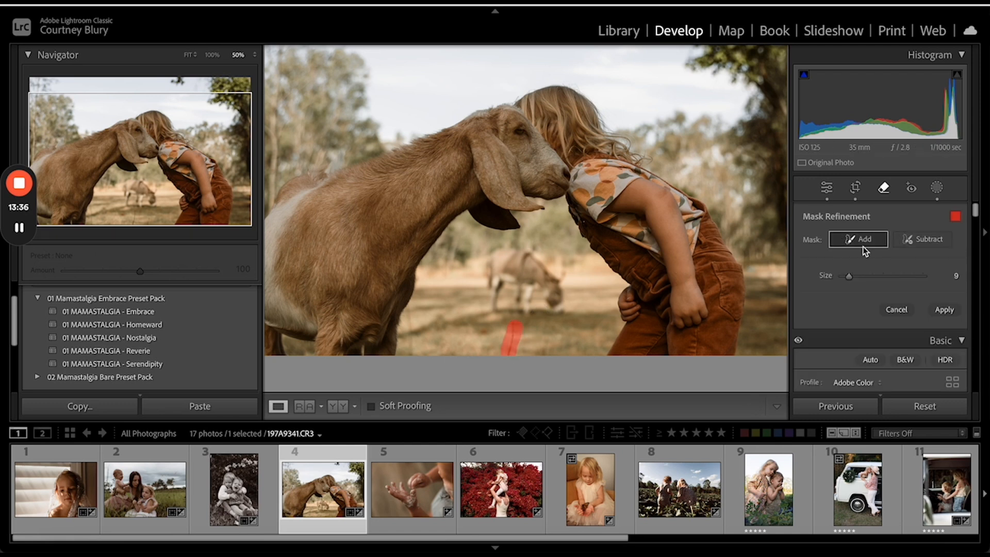
left_click(944, 309)
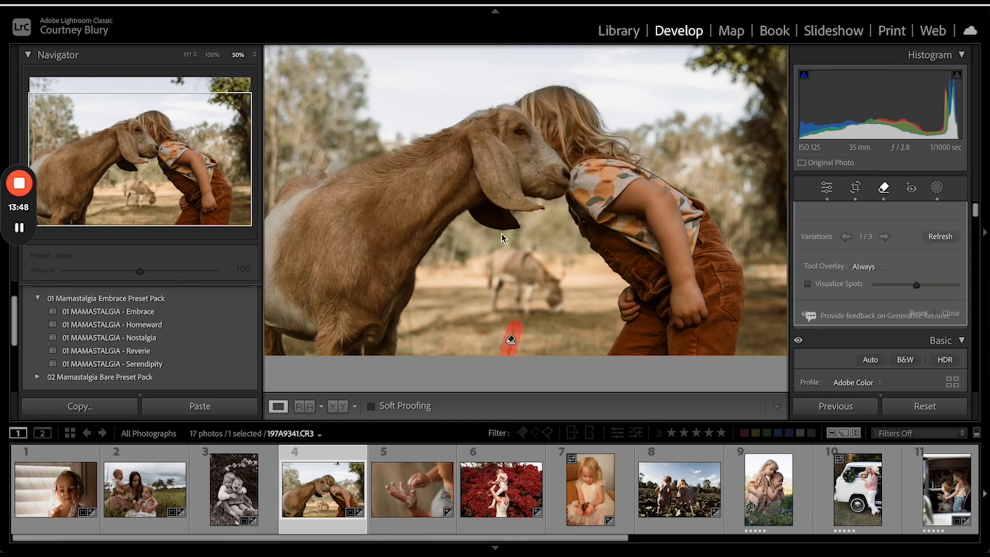
key("q")
- Remove the stray leaves at the upper edge of the goat photo's sky with generative AI removal
left_click_drag(668, 118, 669, 284)
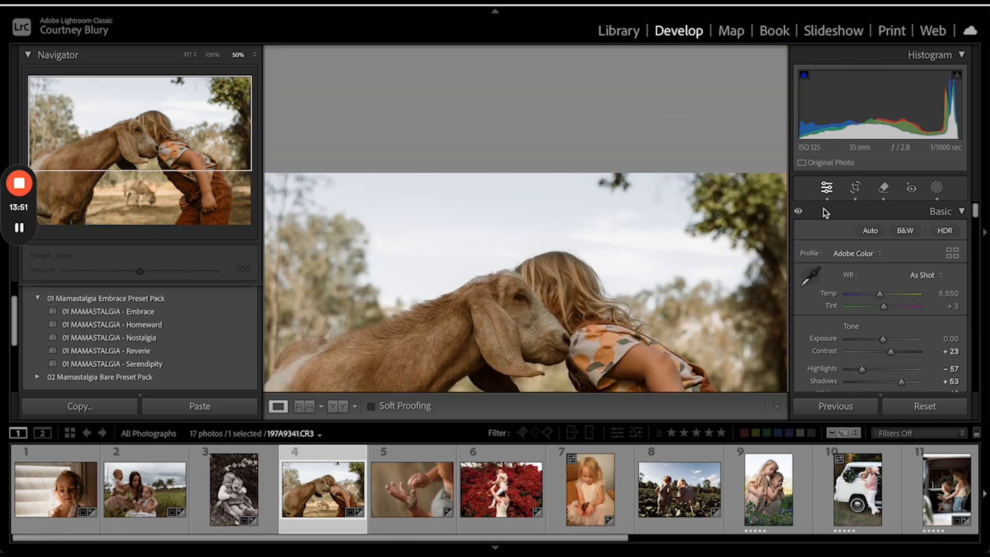
left_click(883, 189)
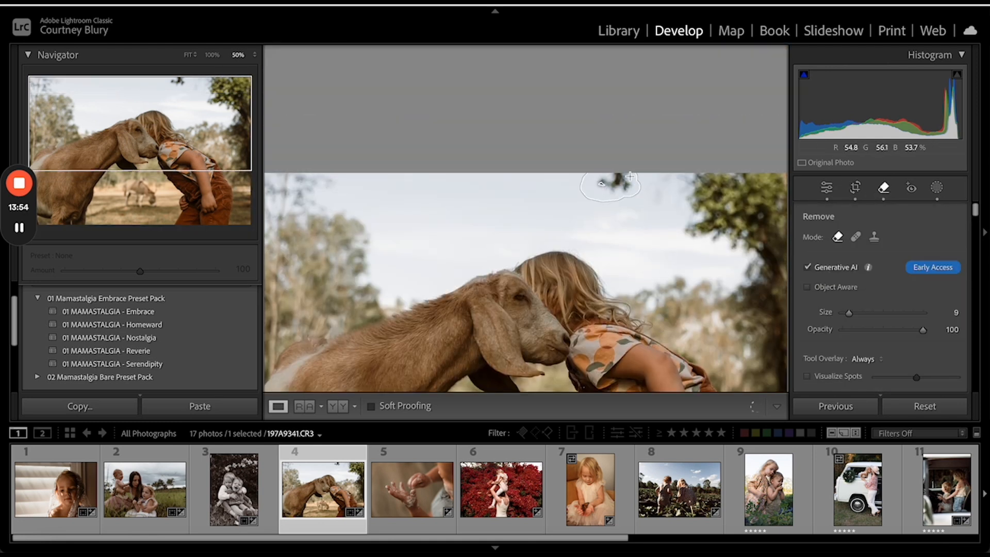
mouse_move(630, 177)
left_mouse_down()
mouse_move(631, 187)
mouse_move(600, 187)
mouse_move(633, 181)
left_mouse_up()
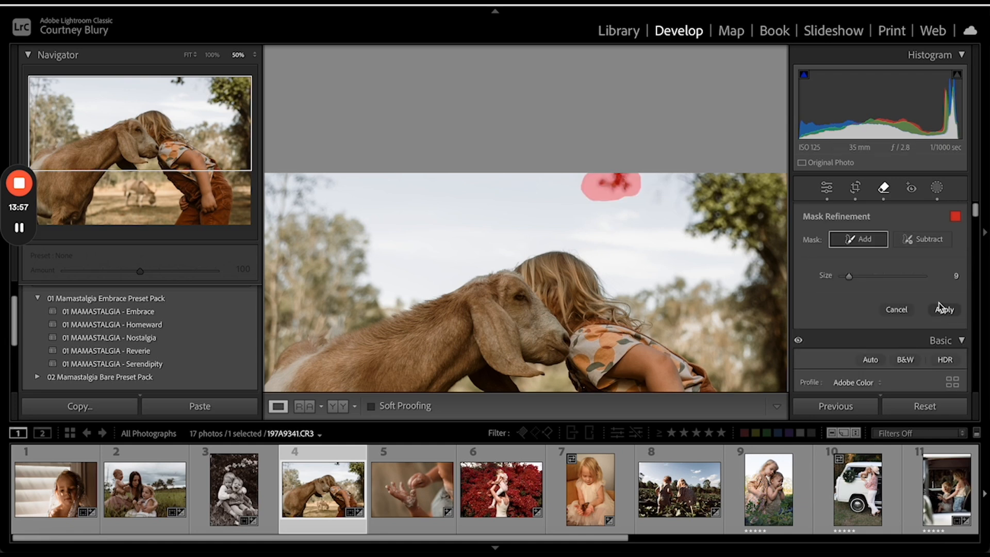
left_click(944, 309)
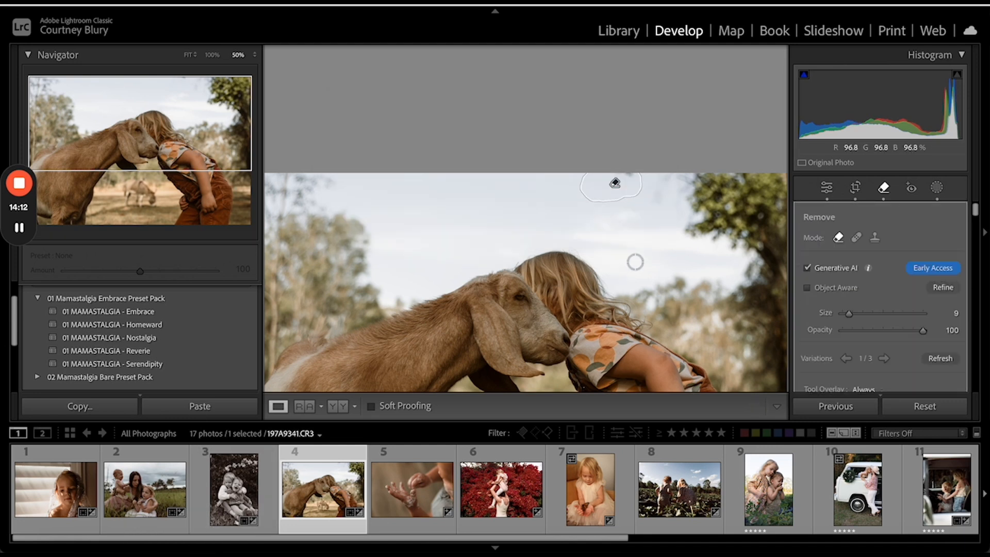
key("Escape")
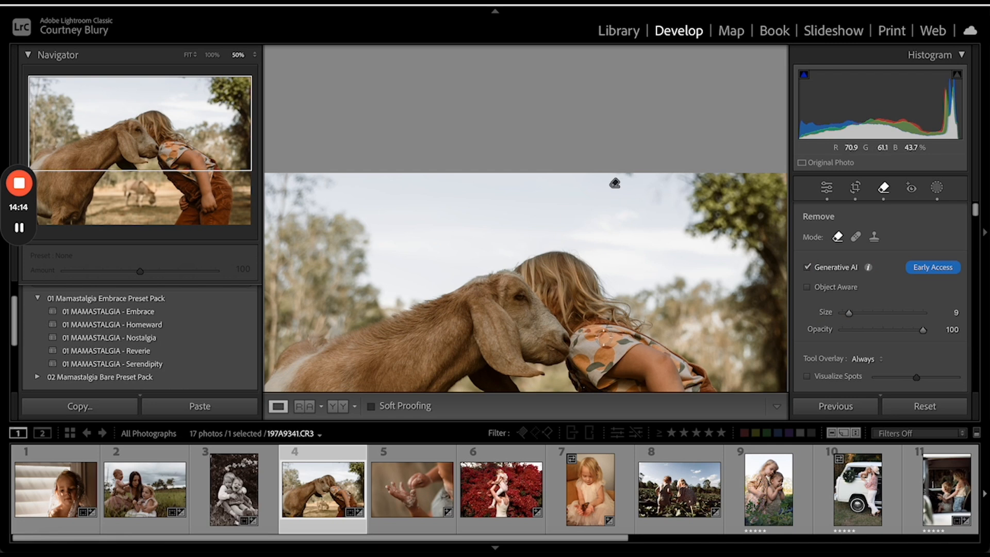
left_click_drag(603, 336, 619, 180)
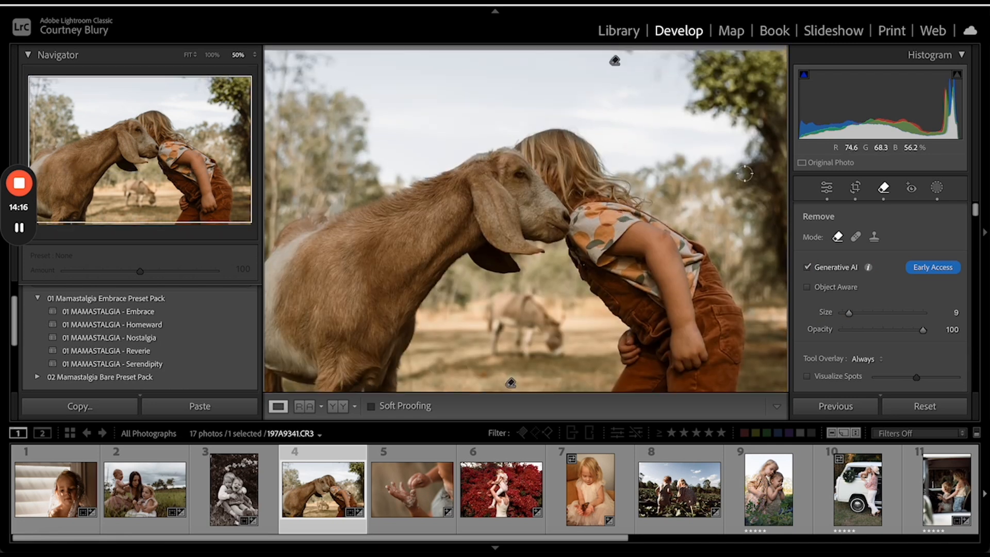
left_click(937, 187)
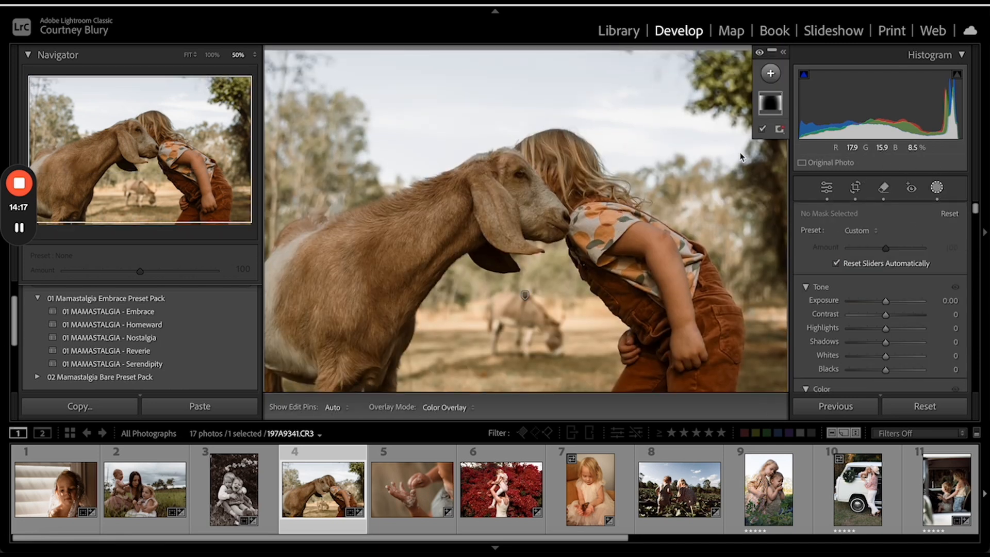
left_click(771, 75)
left_click(771, 75)
left_click(773, 110)
left_click_drag(581, 339, 587, 296)
key("Escape")
key("Escape")
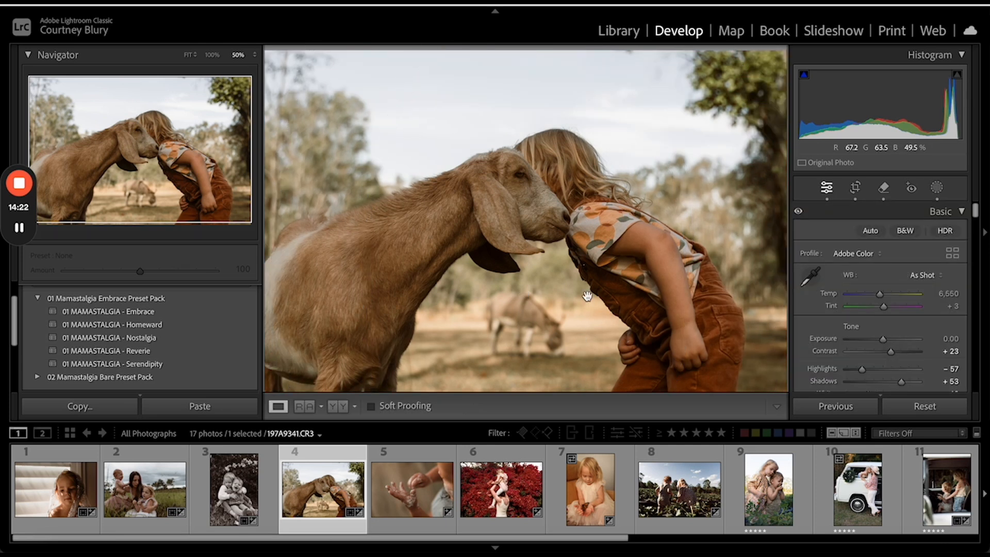
- Paint a new brush mask over the goat's head and the girl's hair and shoulder with size 51, feather 63 and flow 80
left_click(936, 189)
left_click(771, 73)
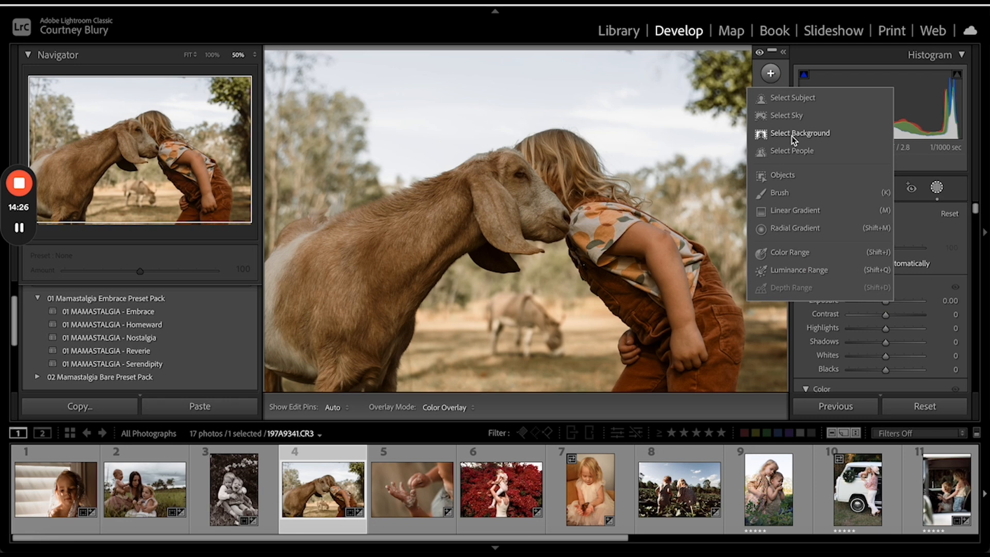
left_click(780, 193)
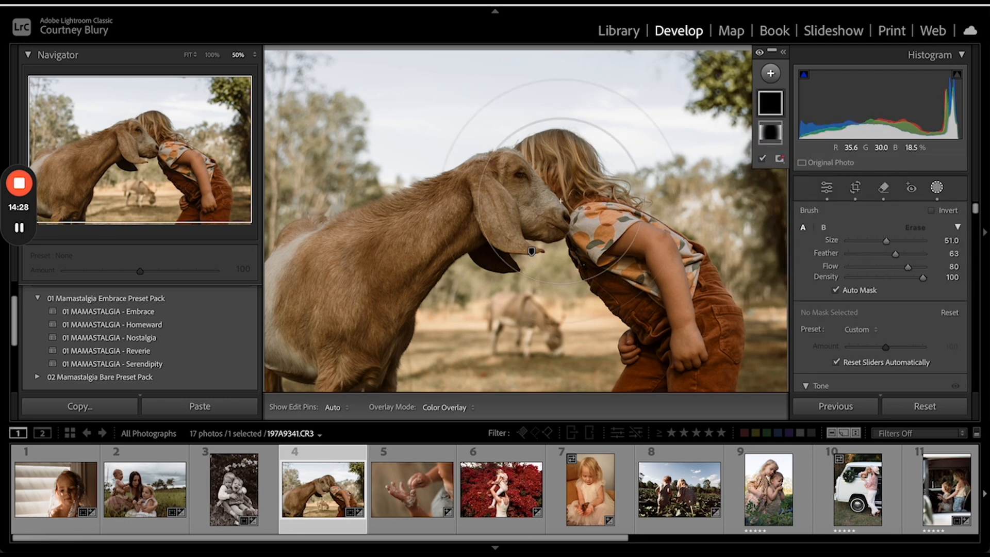
mouse_move(561, 200)
left_mouse_down()
mouse_move(483, 220)
mouse_move(462, 239)
mouse_move(490, 206)
mouse_move(573, 177)
mouse_move(610, 211)
left_mouse_up()
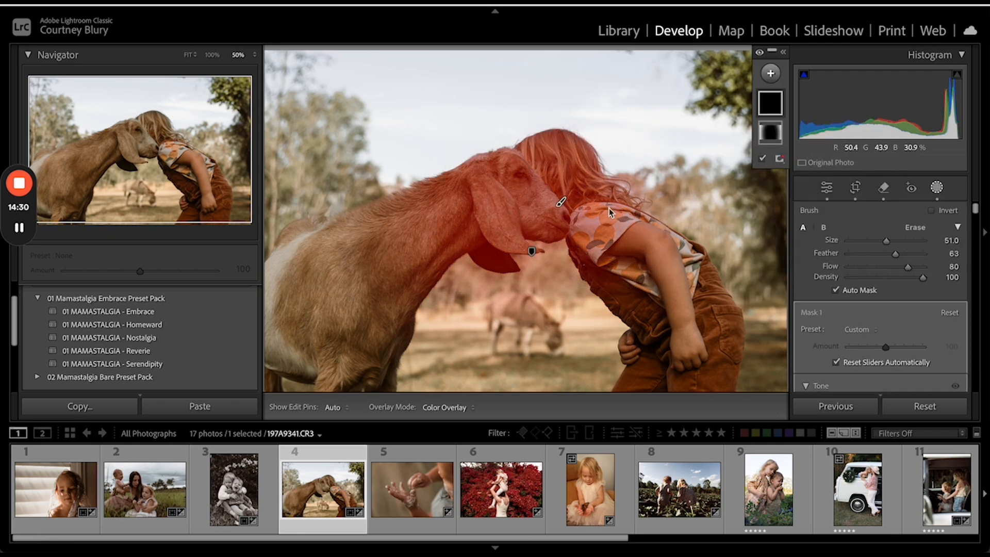
scroll(882, 289, "down", 3)
mouse_move(885, 289)
left_mouse_down()
mouse_move(886, 306)
mouse_move(897, 305)
mouse_move(887, 292)
mouse_move(886, 316)
left_mouse_up()
left_click(614, 249)
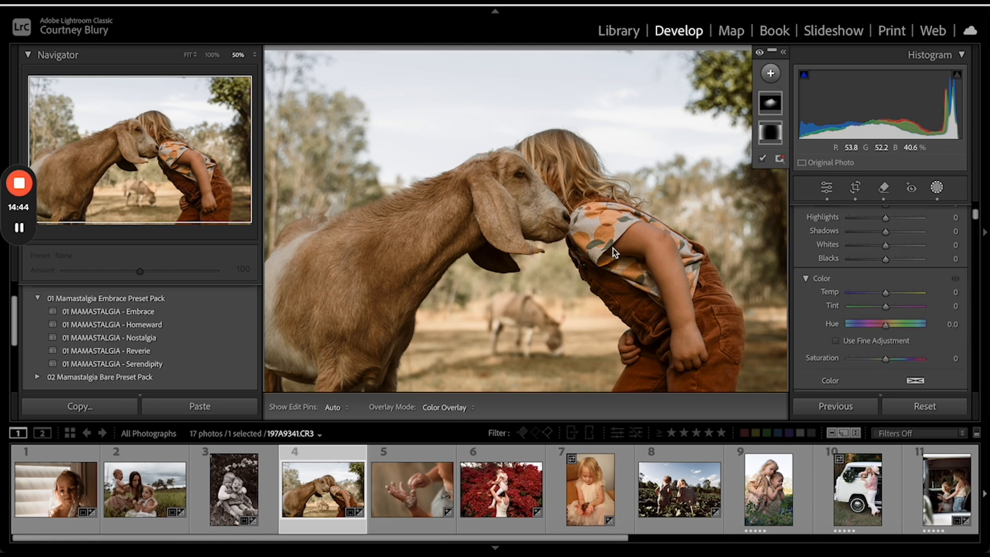
key("shift+w")
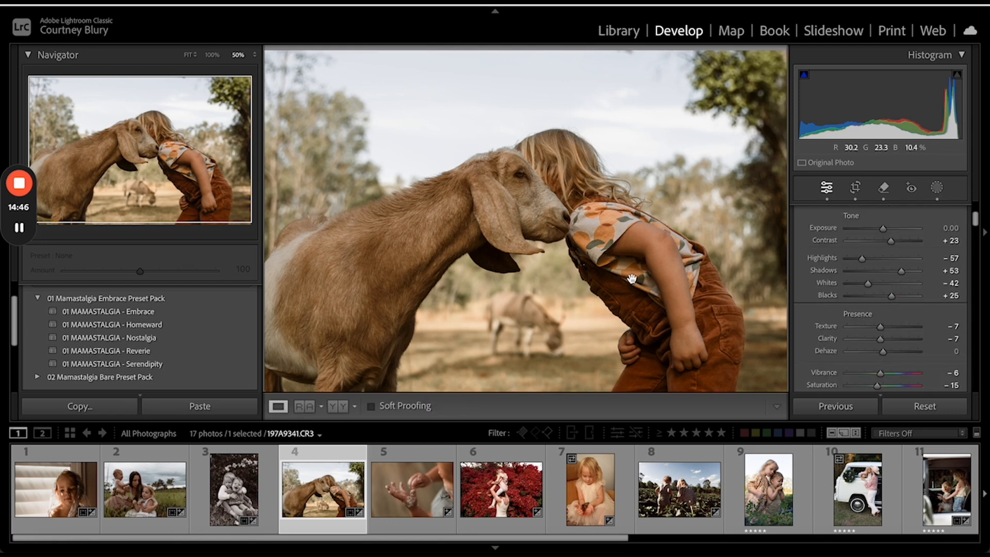
- Tighten the goat photo's crop at the original aspect ratio and reposition it around the goat and the girl
left_click(631, 278)
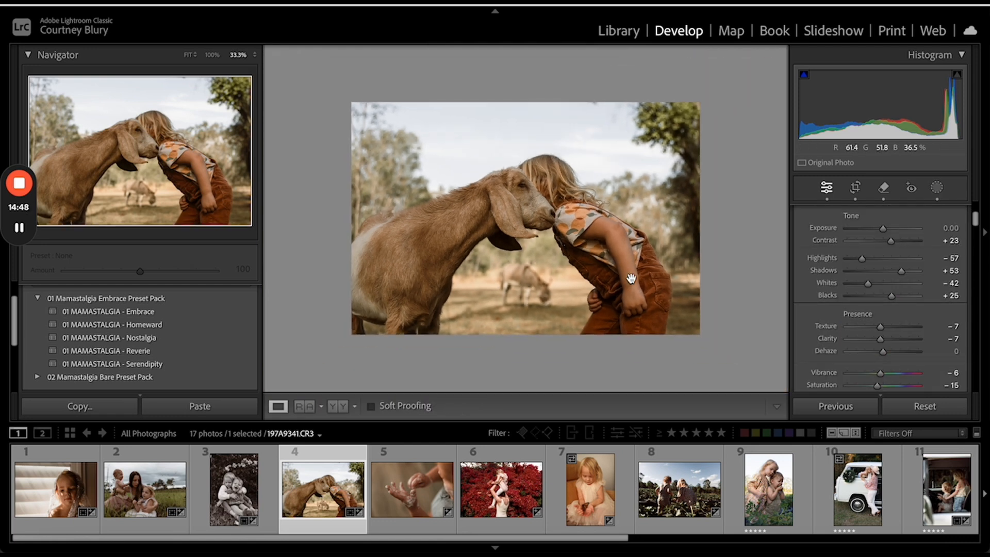
left_click(855, 187)
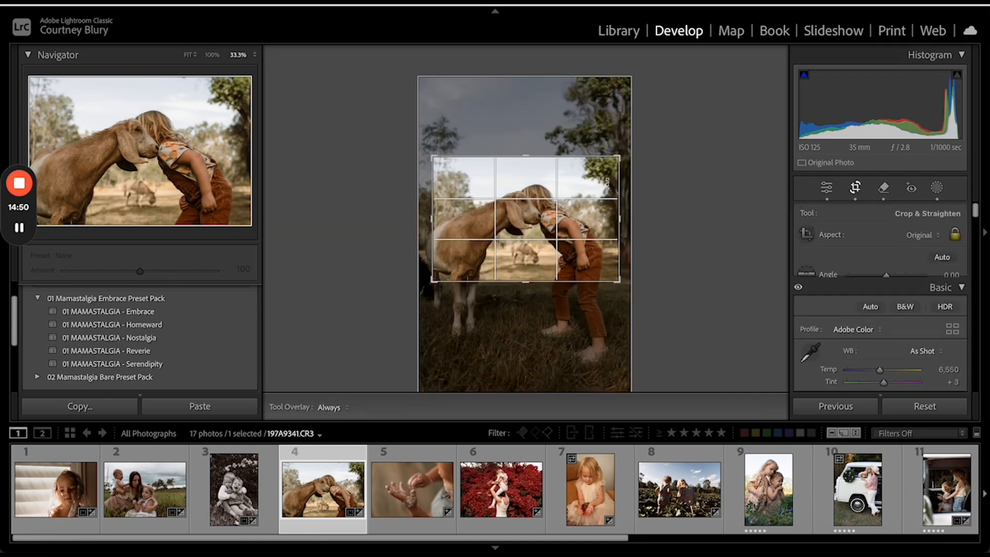
left_click_drag(431, 159, 434, 161)
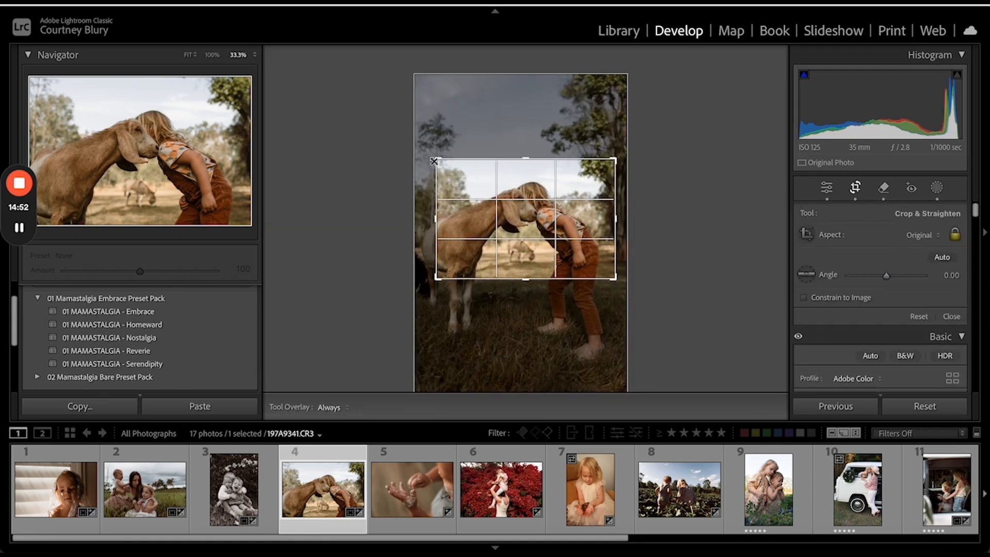
left_click_drag(506, 223, 512, 211)
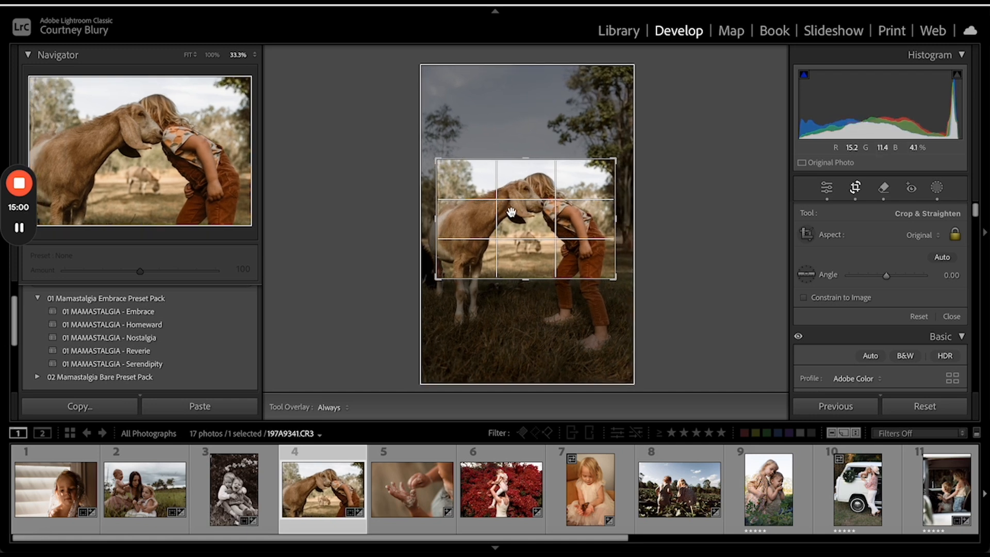
key("Return")
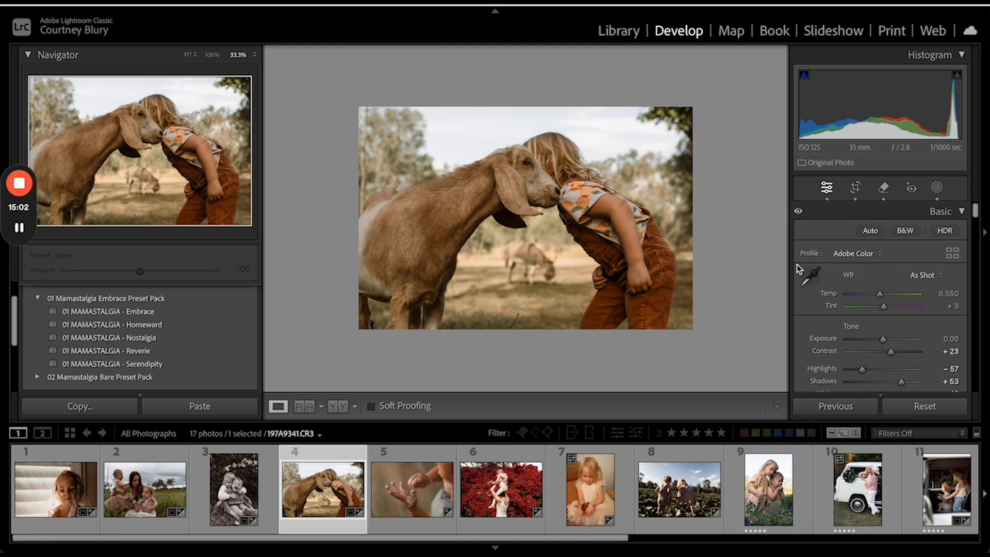
- Remove the remaining stalk at the lower edge of the goat photo with generative AI removal at size 9
left_click(884, 185)
key("super+equal")
key("super+equal")
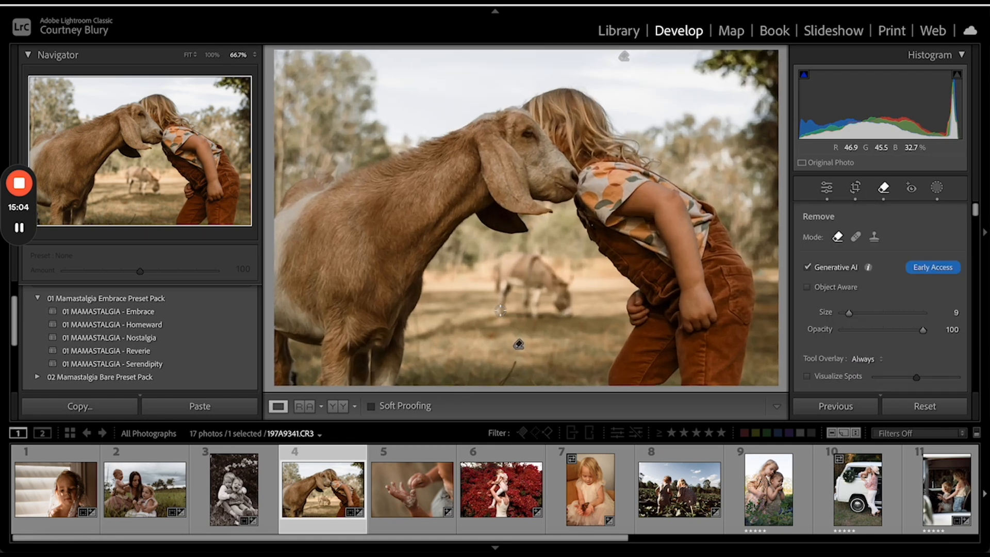
left_click_drag(582, 364, 572, 162)
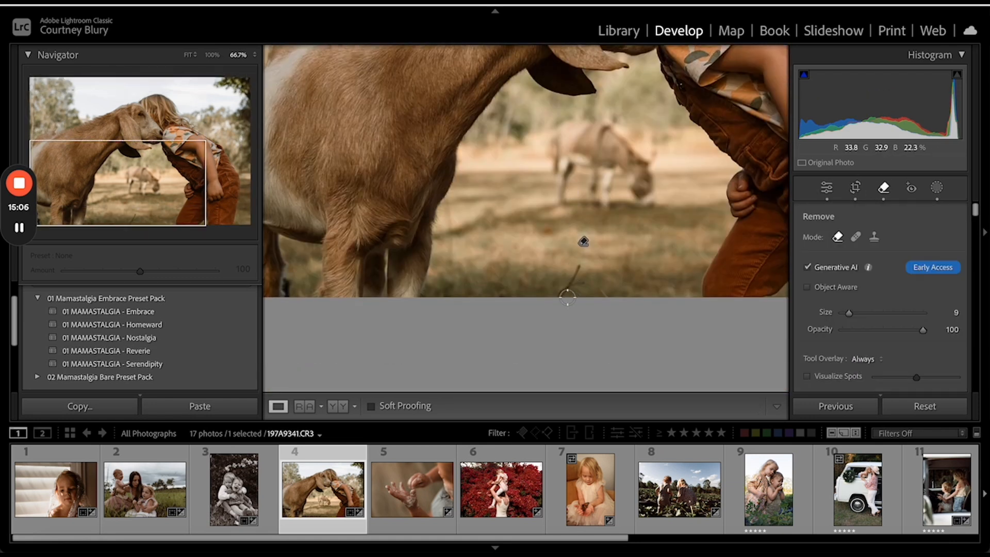
mouse_move(566, 294)
left_mouse_down()
mouse_move(575, 271)
mouse_move(570, 295)
left_mouse_up()
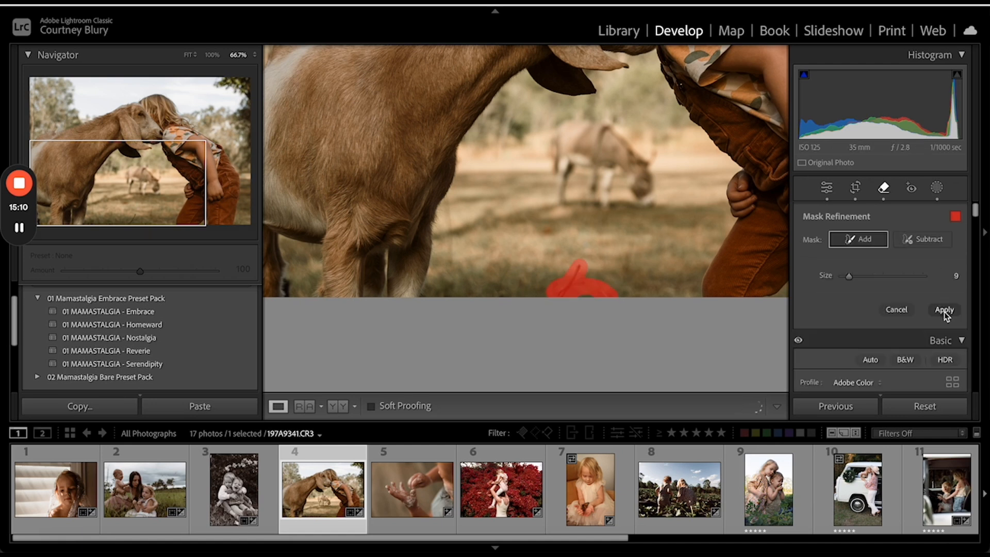
left_click(944, 310)
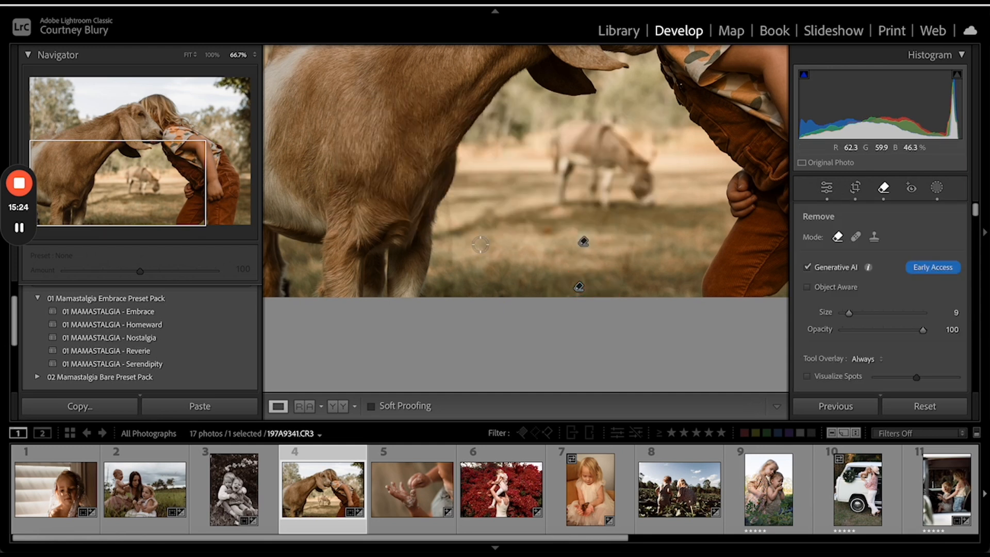
- Open the photo of the child's lathered hands and reset all its adjustments
left_click(400, 499)
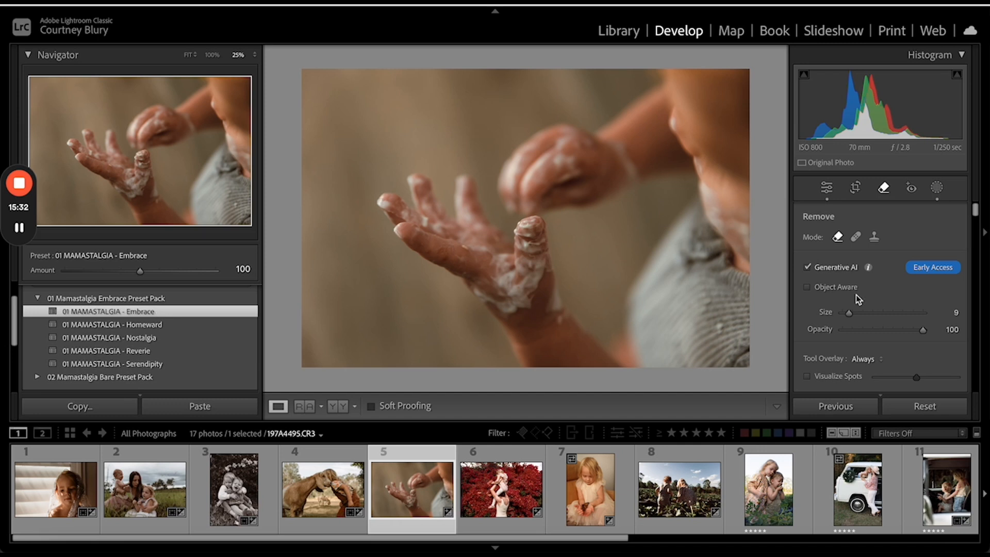
left_click(924, 407)
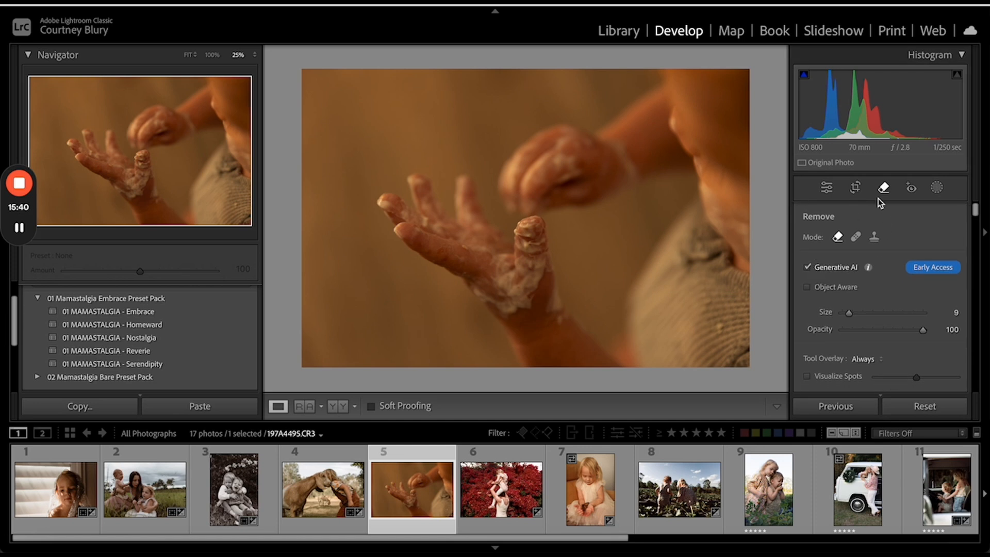
left_click(830, 189)
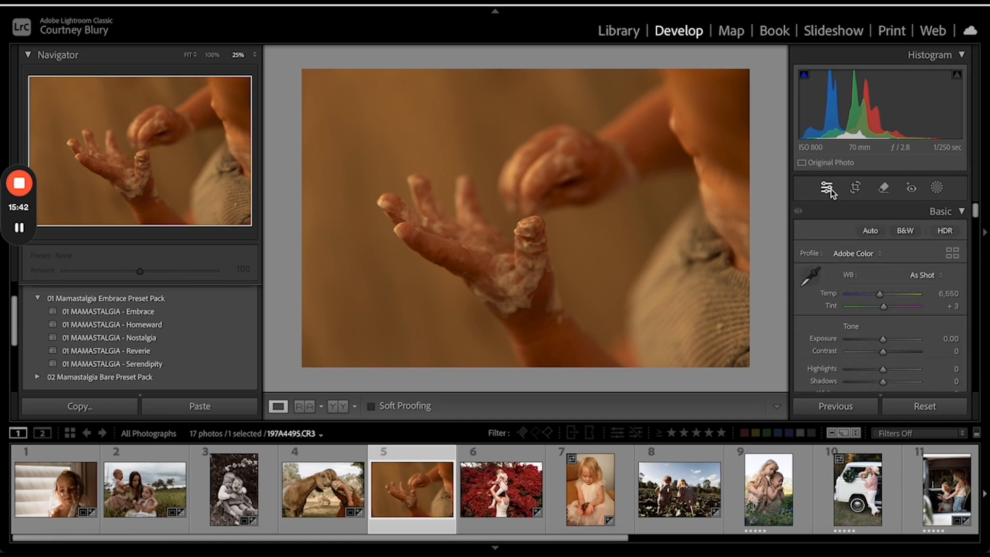
- Set the hands photo's white balance by sampling the white lather on the thumb, and compare it with the original
left_click(811, 277)
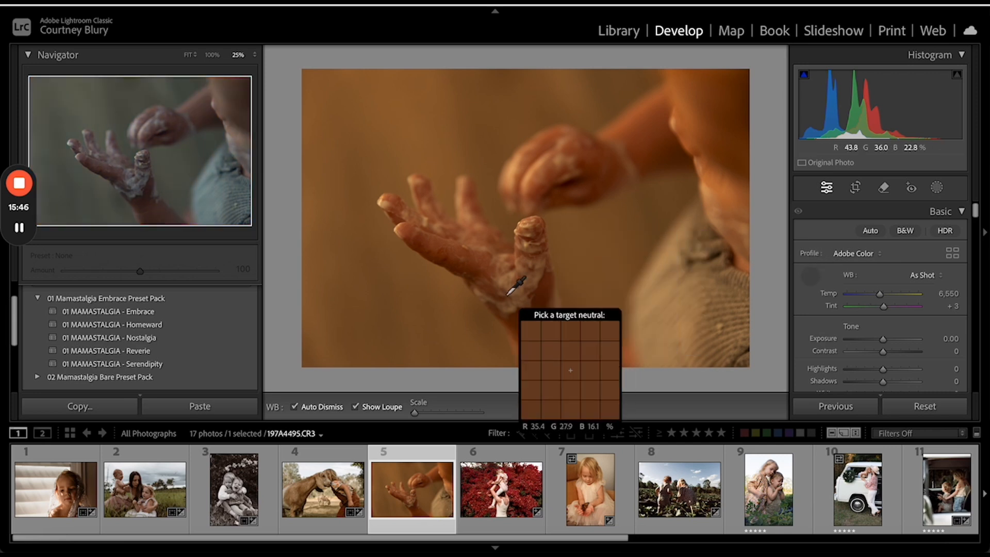
key("super+=")
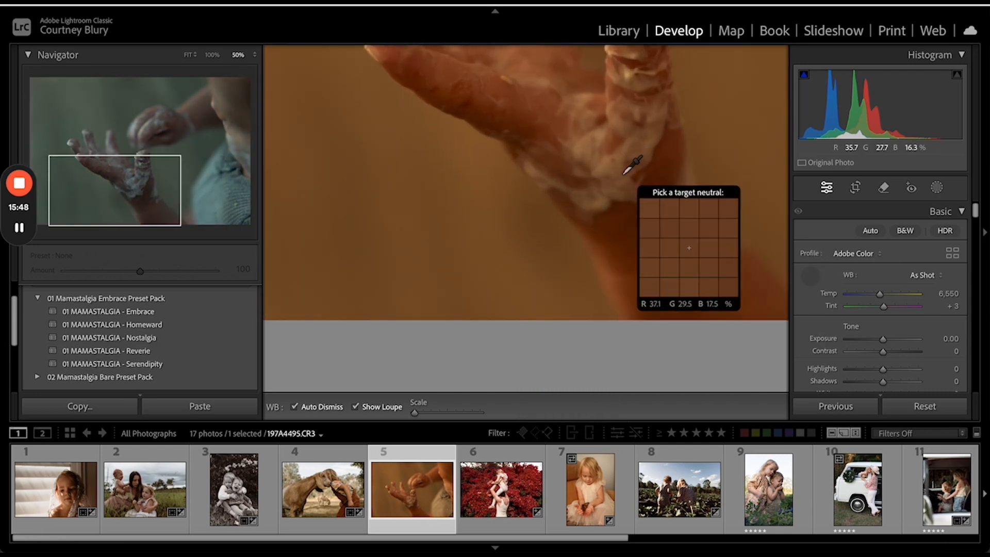
left_click(627, 74)
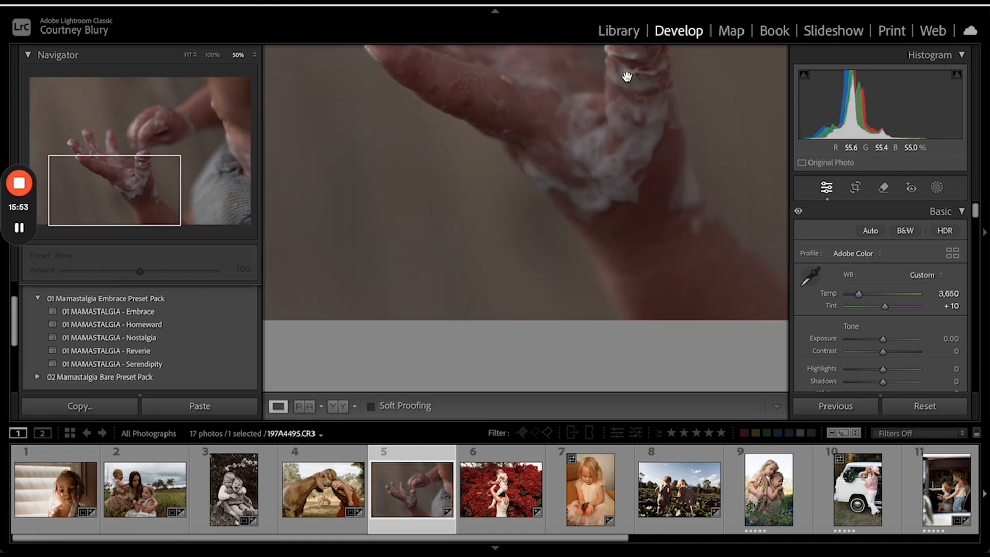
left_click(512, 178)
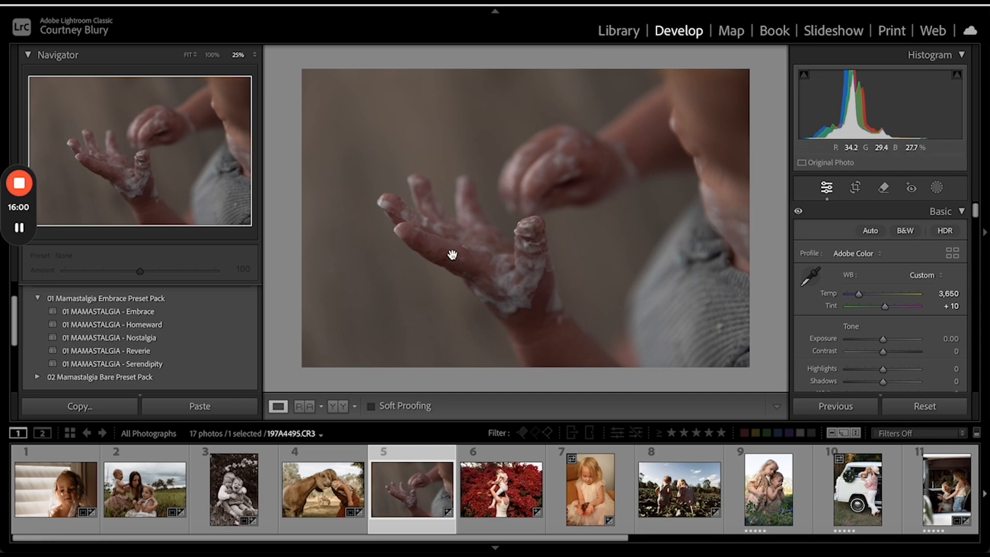
key("backslash")
key("backslash")
key("backslash")
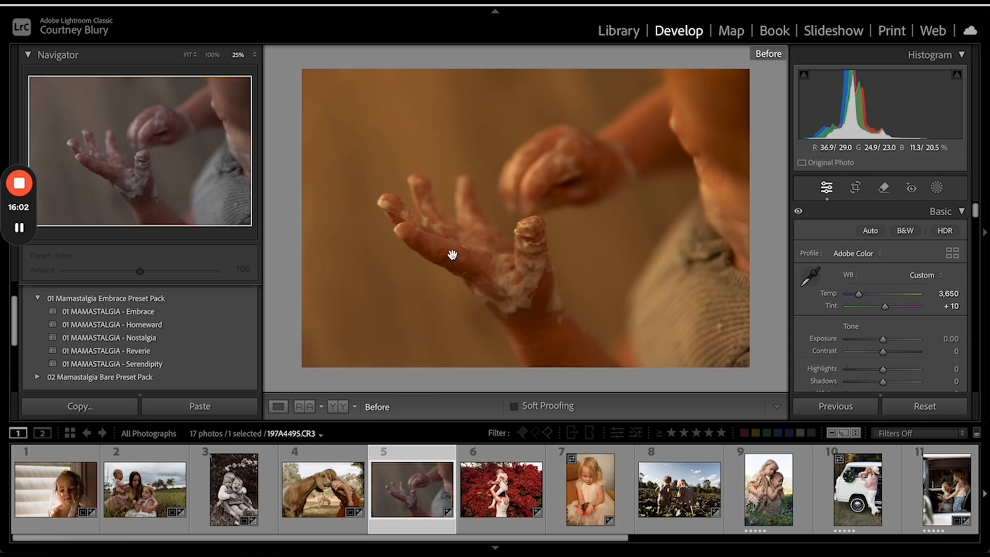
key("backslash")
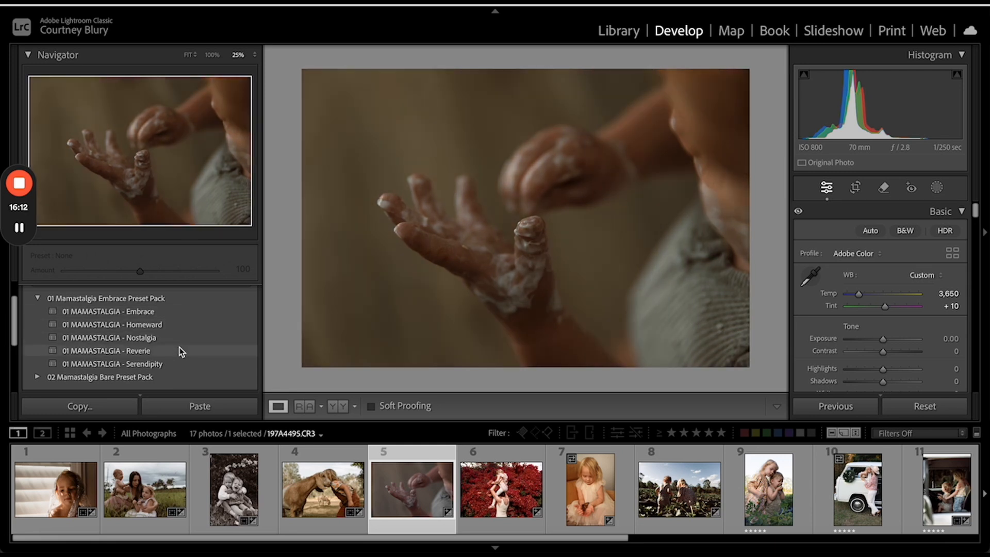
- Apply the MAMASTALGIA - Embrace preset to the hands photo with exposure +0.45, contrast +40 and temperature 3,751
left_click(187, 363)
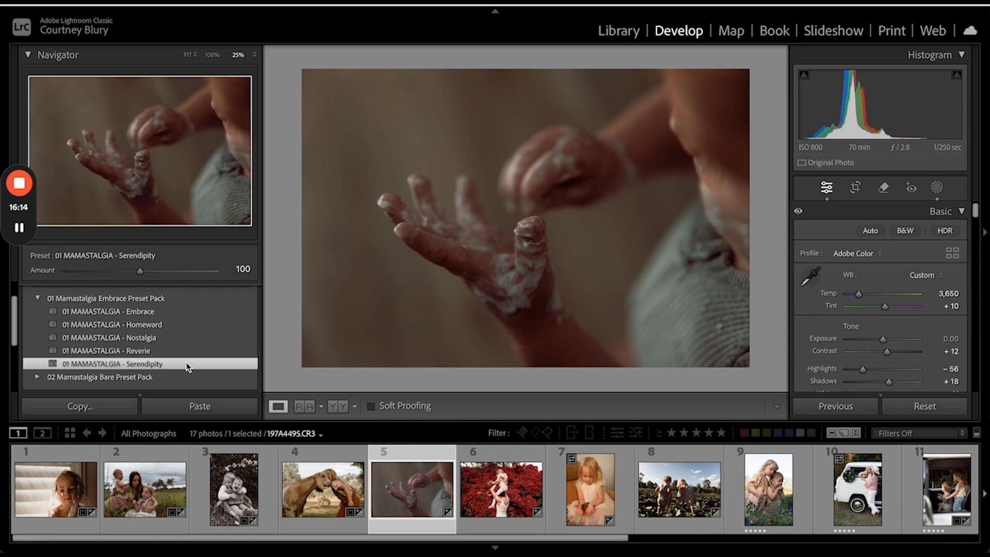
left_click(190, 311)
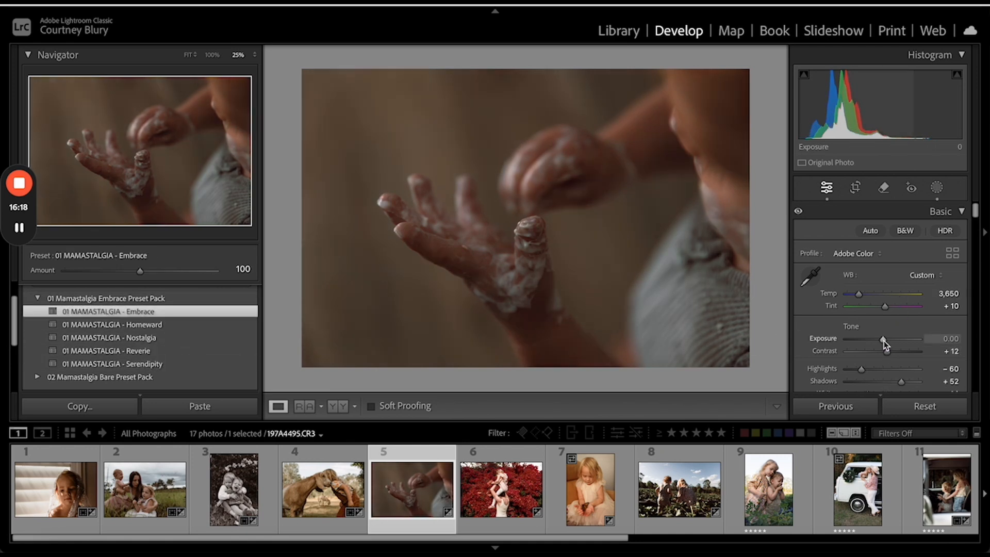
mouse_move(887, 355)
left_mouse_down()
mouse_move(899, 355)
mouse_move(885, 339)
mouse_move(898, 352)
left_mouse_up()
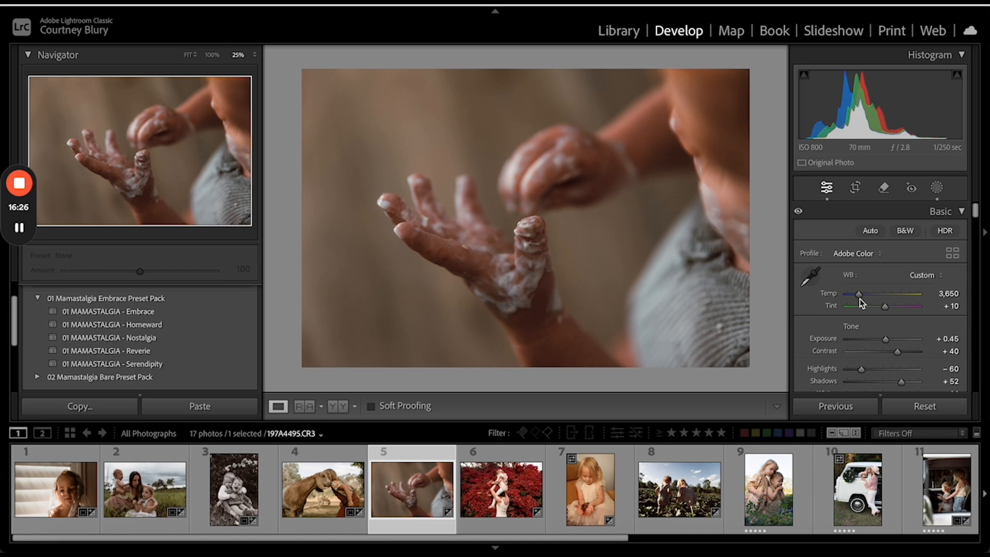
left_click_drag(859, 297, 860, 299)
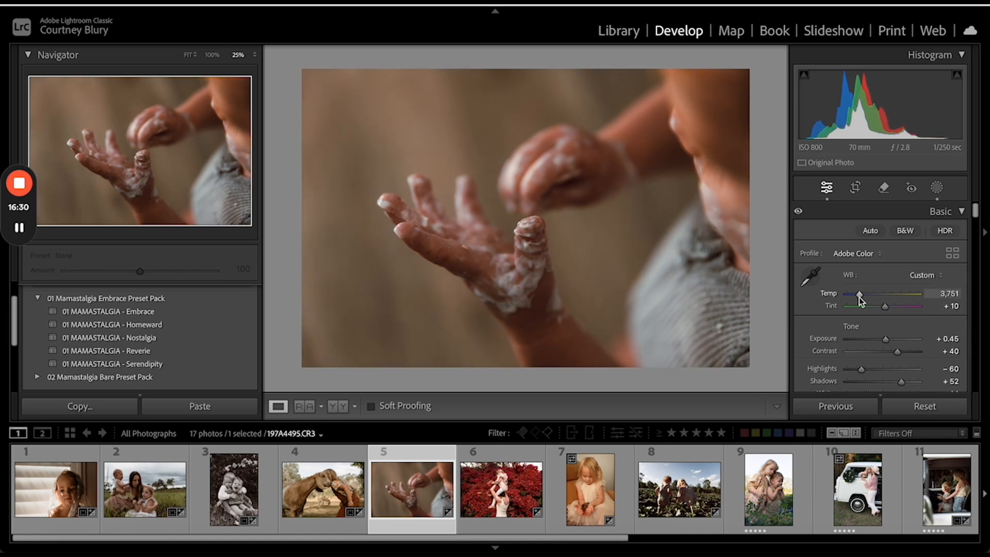
- Crop the hands photo slightly tighter at the original aspect ratio, trimming its left and lower edges, and inspect the result
left_click(855, 187)
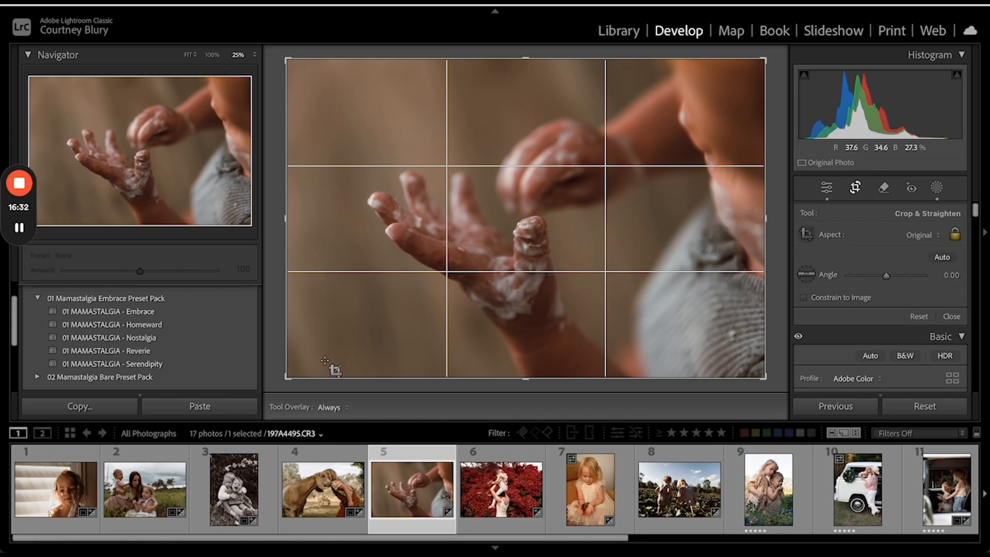
left_click_drag(286, 377, 326, 350)
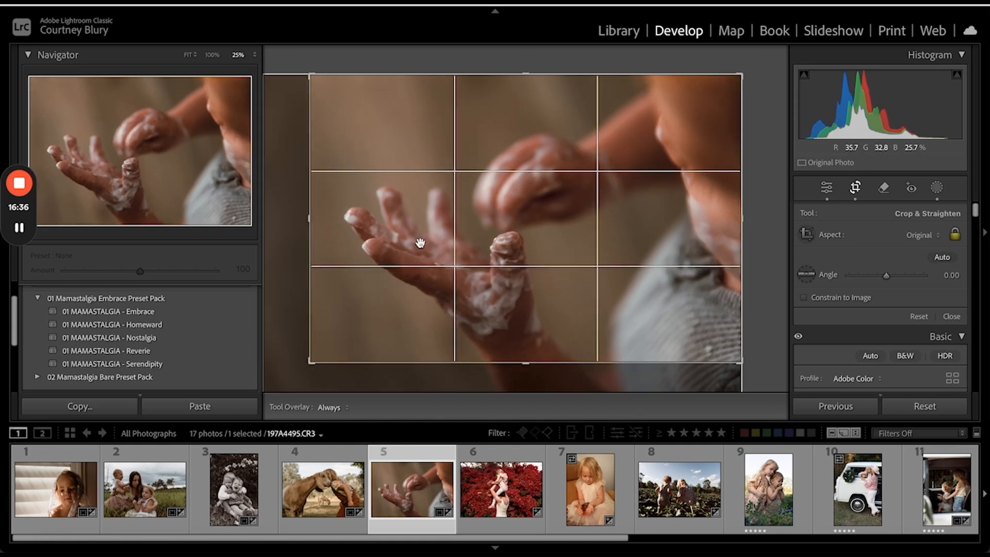
key("Return")
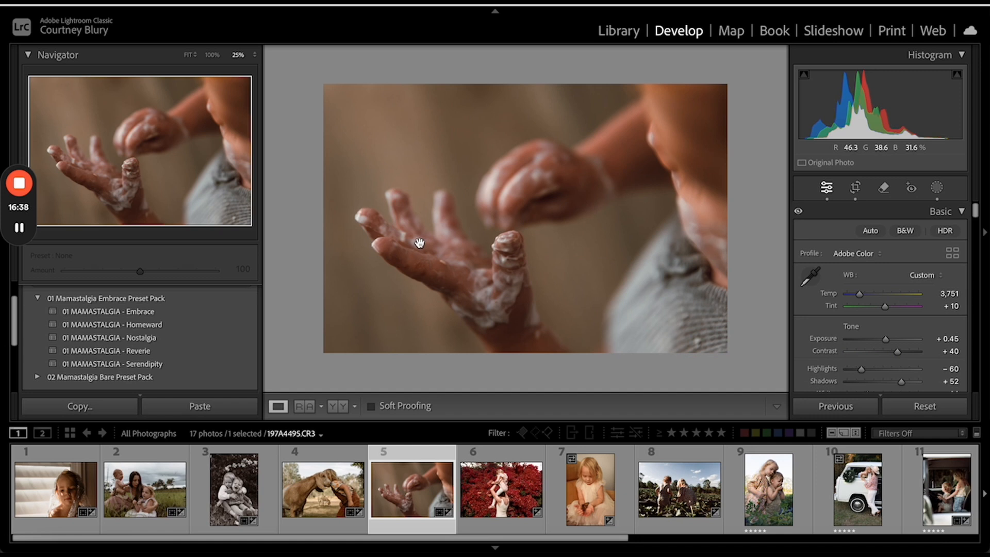
left_click(472, 222)
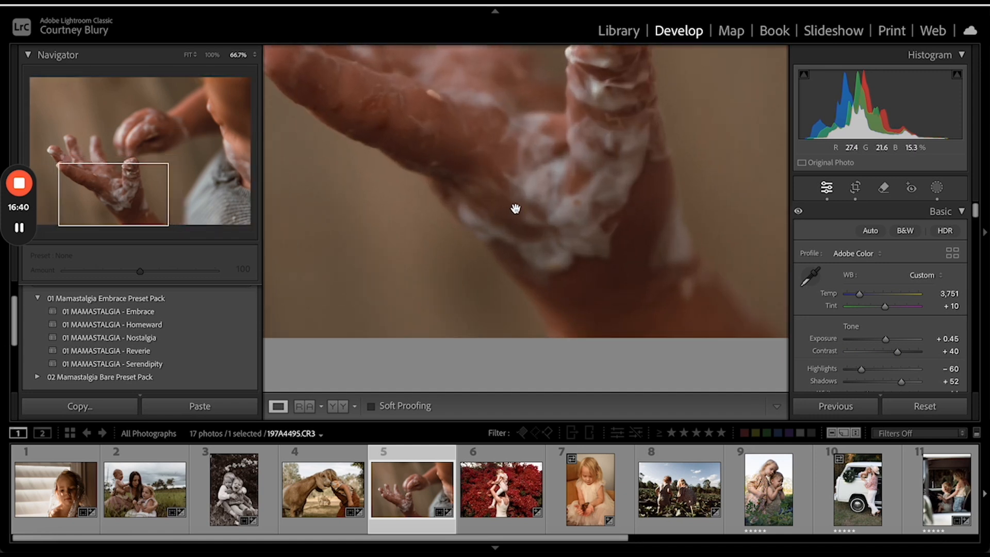
key("super+minus")
left_click_drag(595, 143, 504, 272)
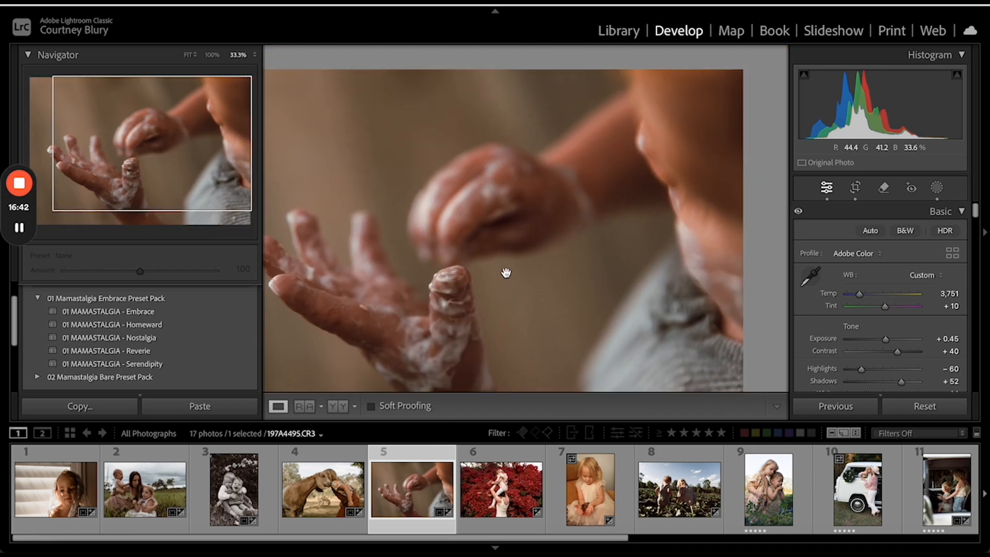
key("super+minus")
key("super+minus")
key("super+equal")
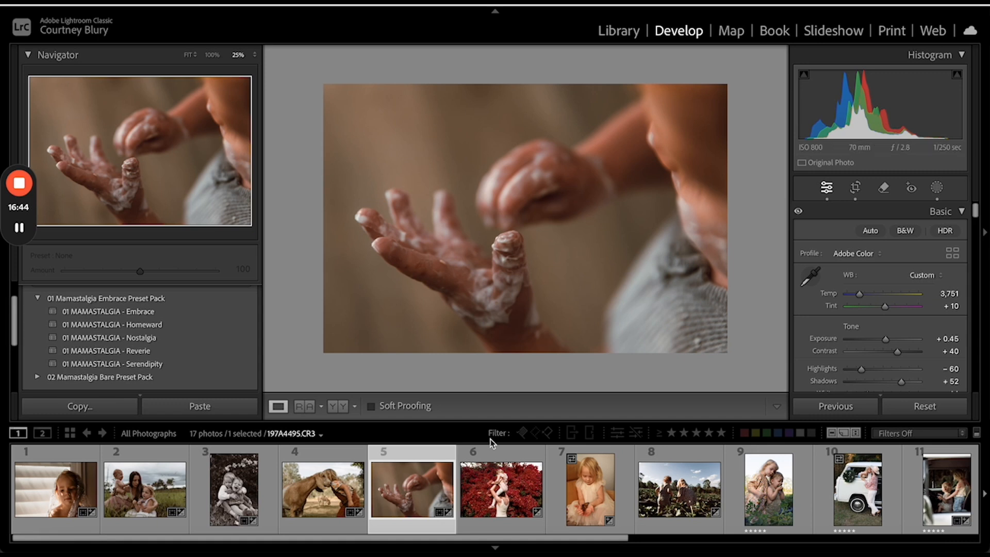
- Reset the photo of the mother and child by the red blossoms, and apply exposure −0.80 with the MAMASTALGIA - Serendipity preset
left_click(492, 473)
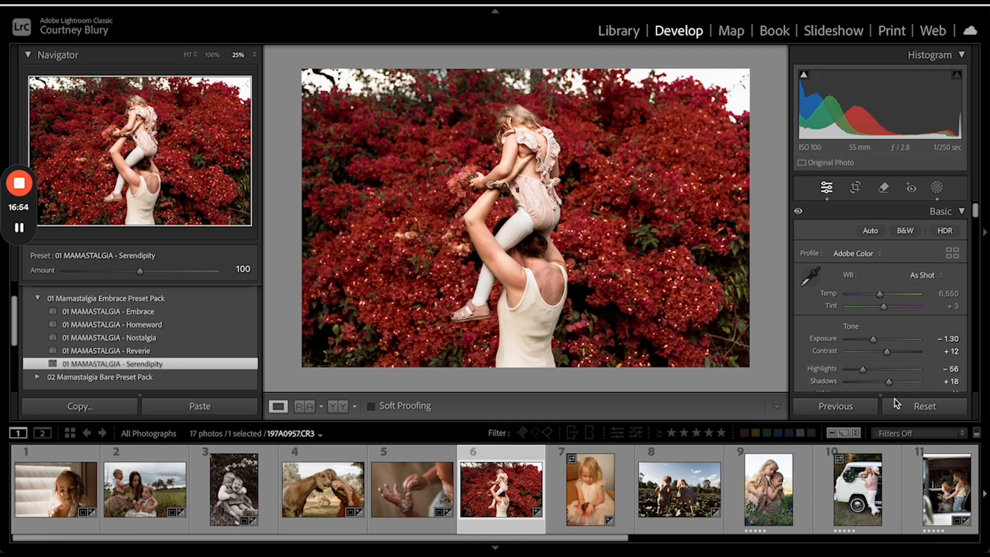
left_click(923, 406)
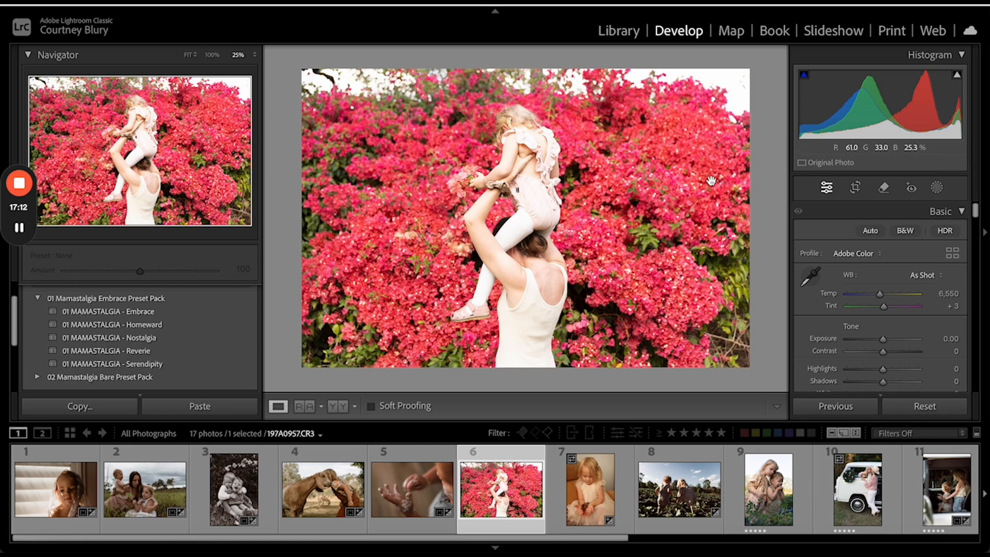
left_click_drag(884, 342, 877, 341)
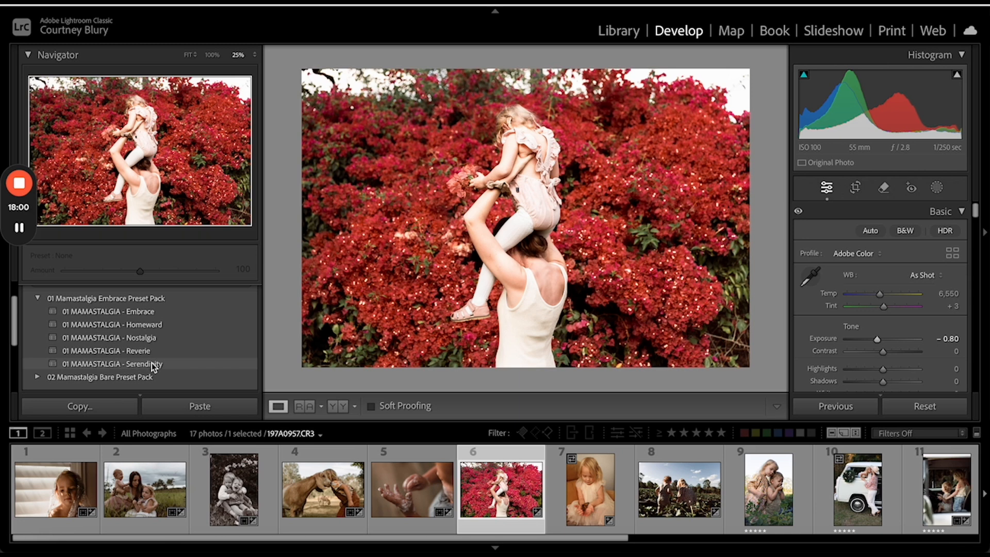
left_click(153, 365)
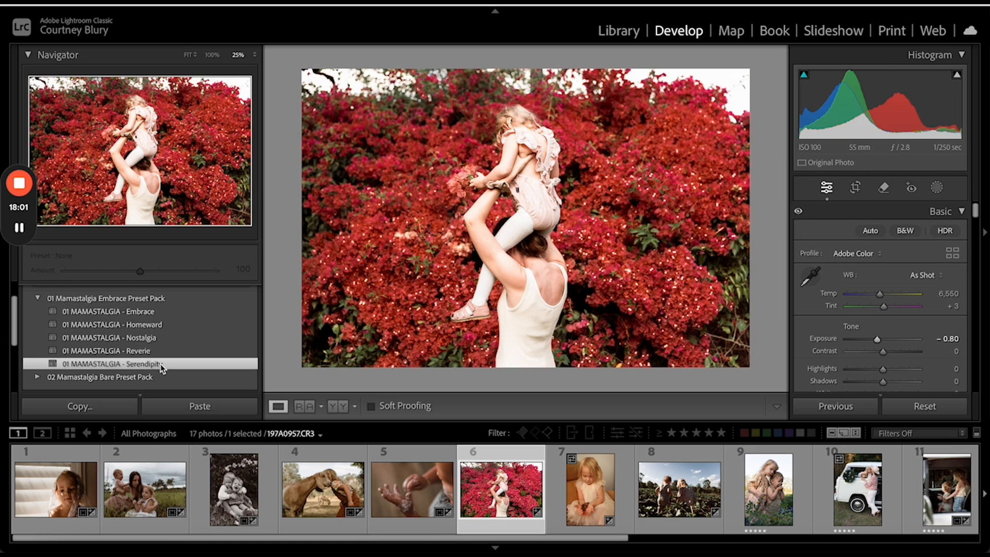
- Try a tint of −9 on the red-blossom photo, and undo the tint change
left_click(593, 261)
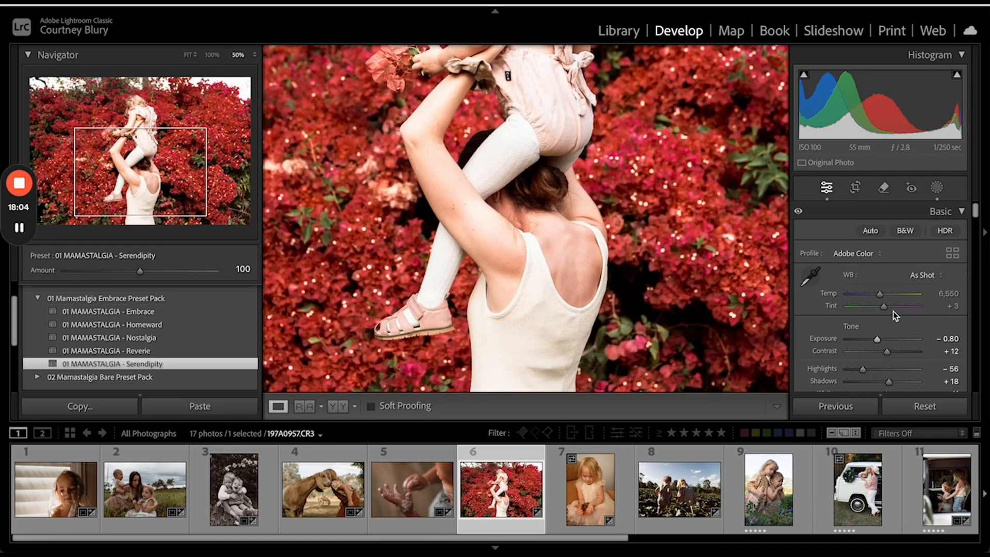
left_click(885, 307)
left_click_drag(883, 307, 883, 307)
key("ctrl+minus")
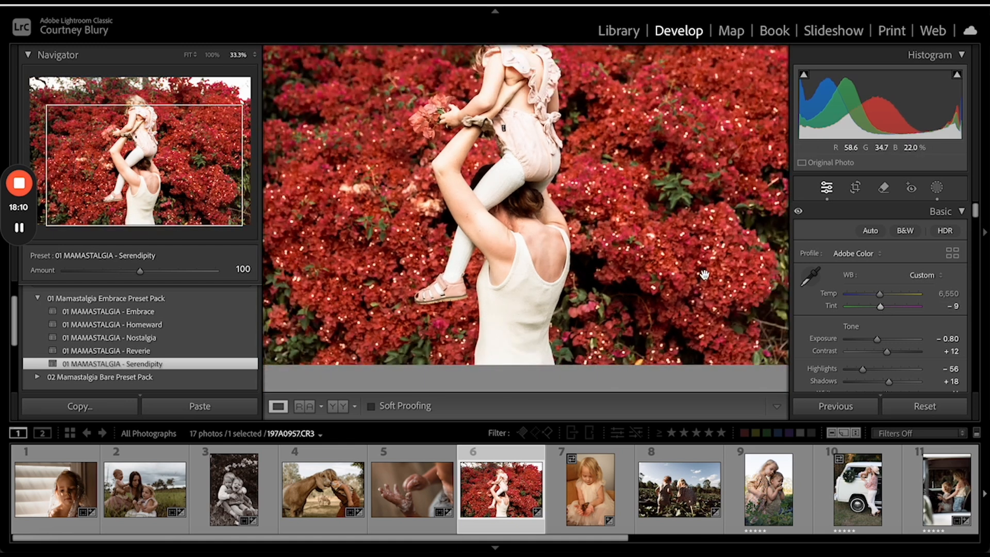
key("ctrl+z")
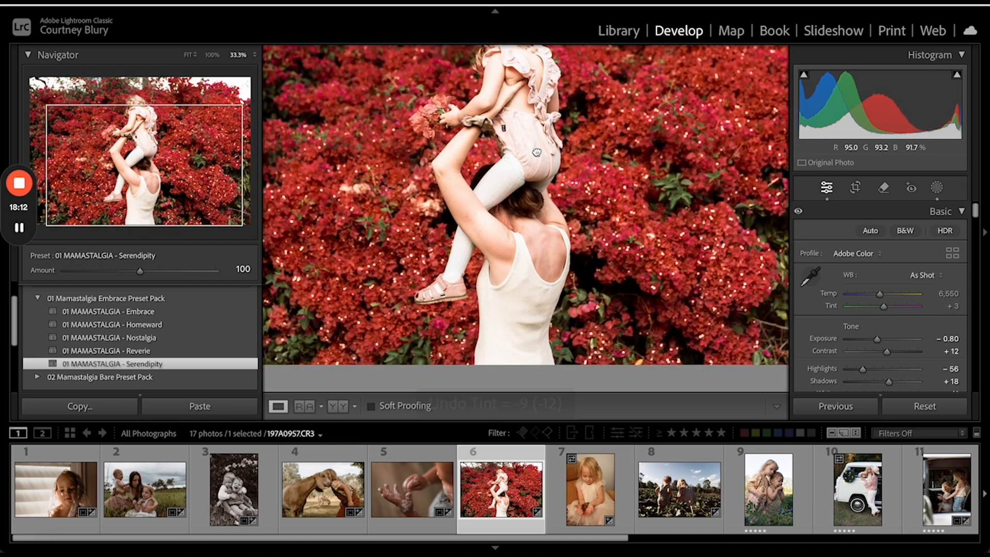
- Try the MAMASTALGIA - Reverie preset on the red-blossom photo, and apply MAMASTALGIA - Nostalgia instead
left_click_drag(537, 152, 557, 202)
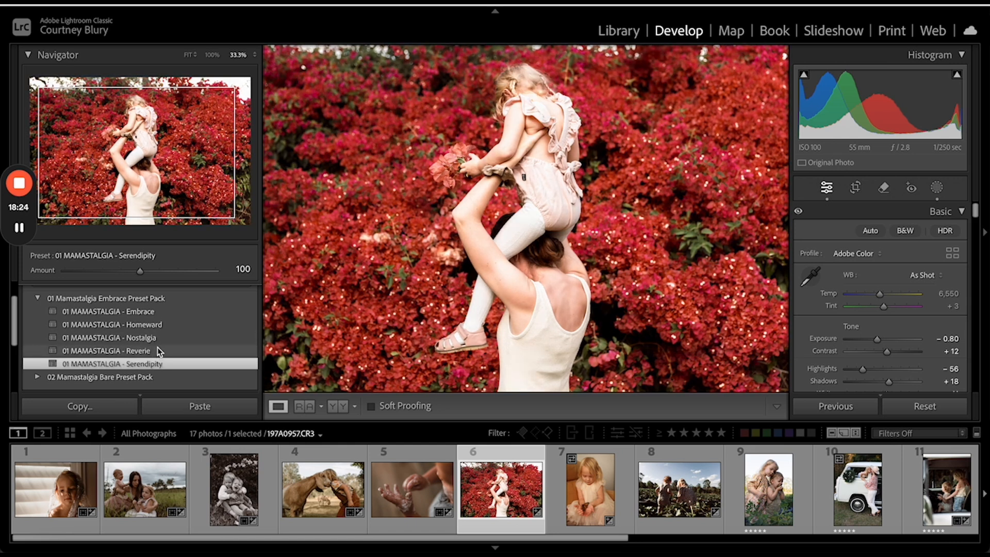
left_click(157, 347)
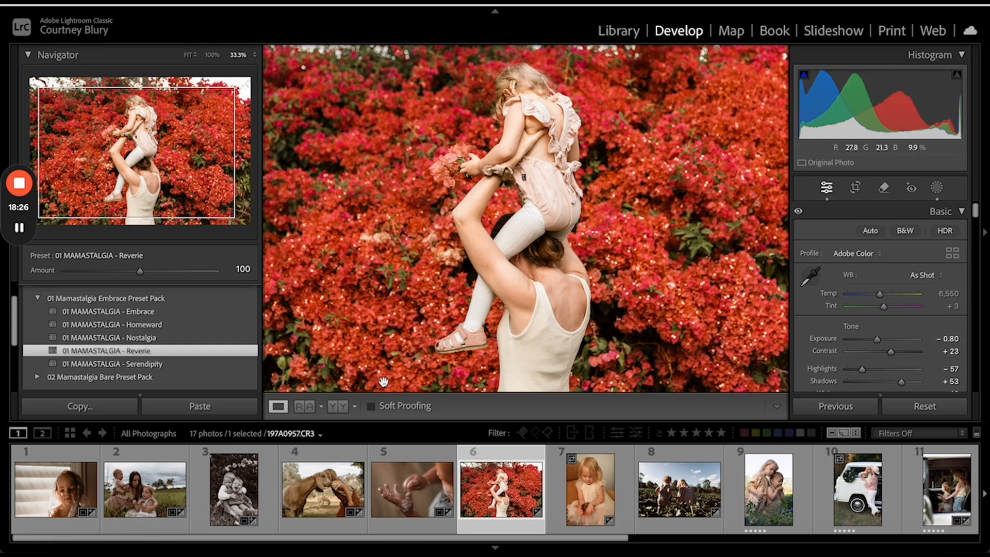
left_click(183, 338)
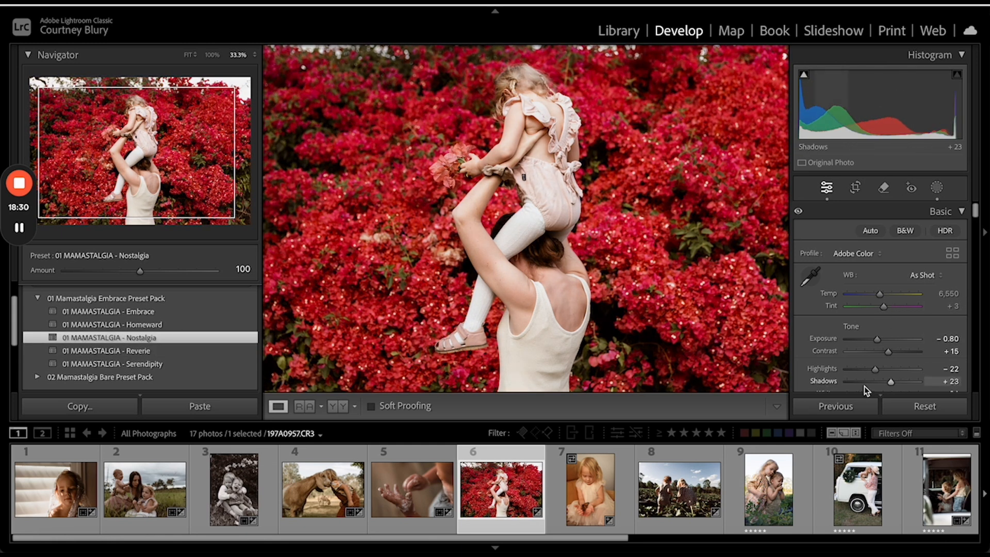
- Set the red-blossom photo's exposure to −1.25 and its temperature to 7,238
left_click_drag(879, 337, 878, 337)
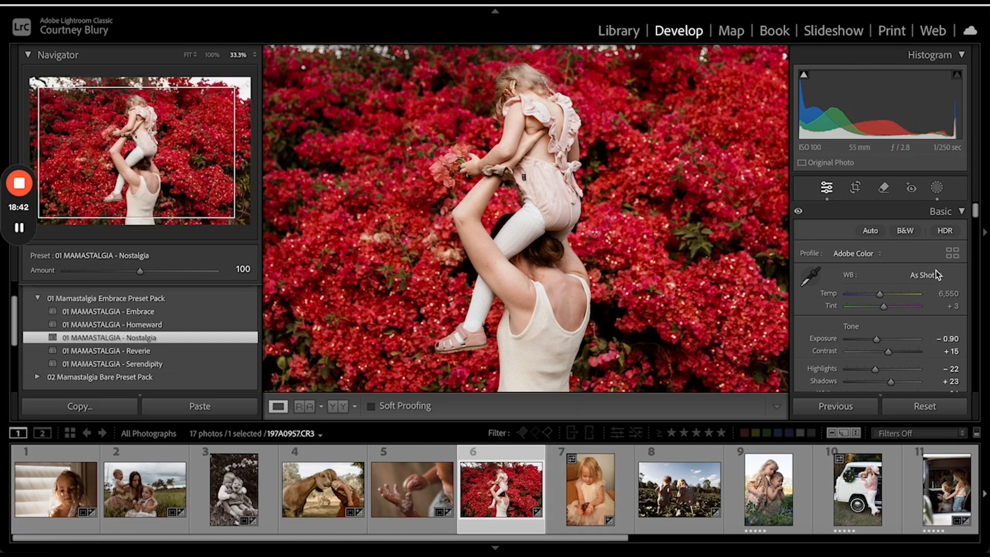
left_click_drag(881, 339, 878, 337)
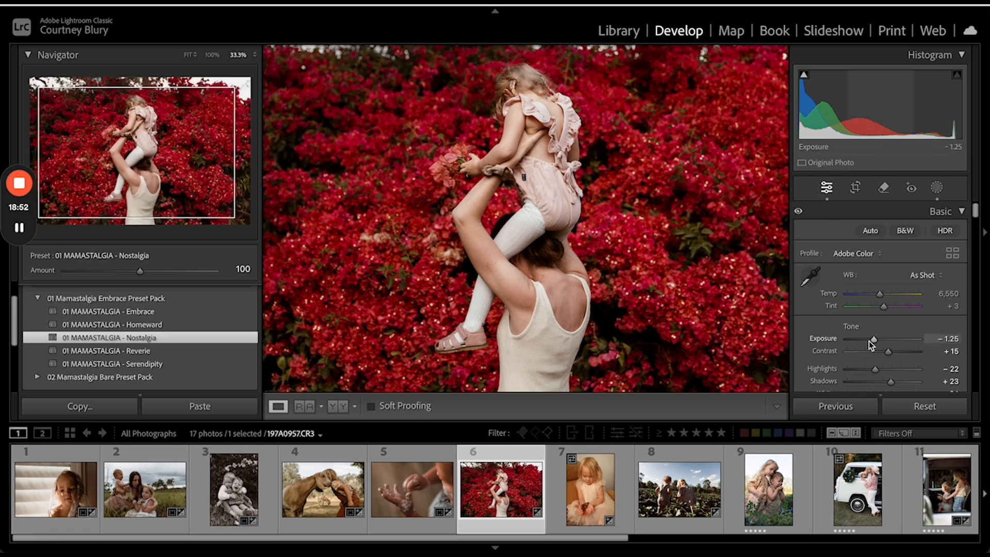
scroll(872, 335, "down", 2)
left_click_drag(881, 262, 884, 265)
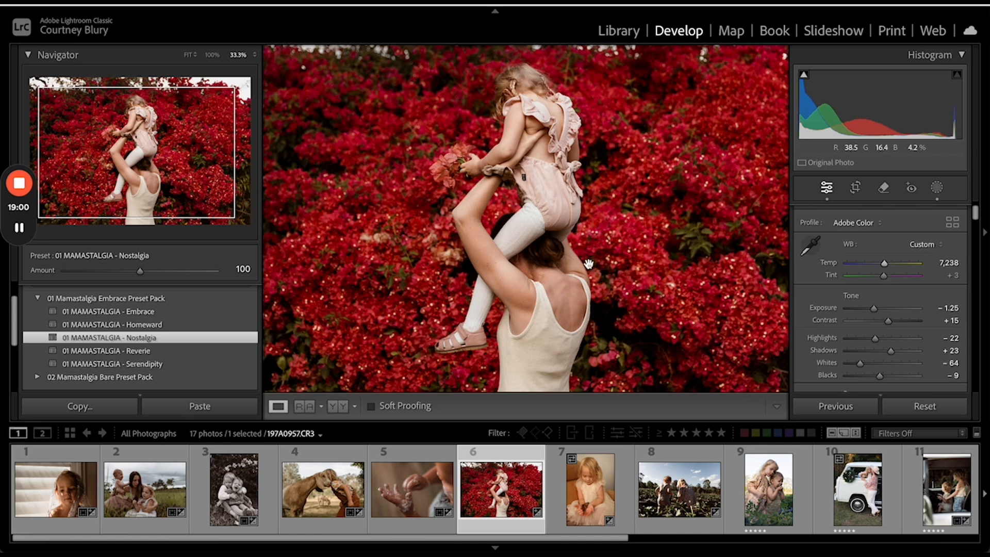
- Delete the first of the two Radial Filter masks on the red-blossom photo
left_click(937, 187)
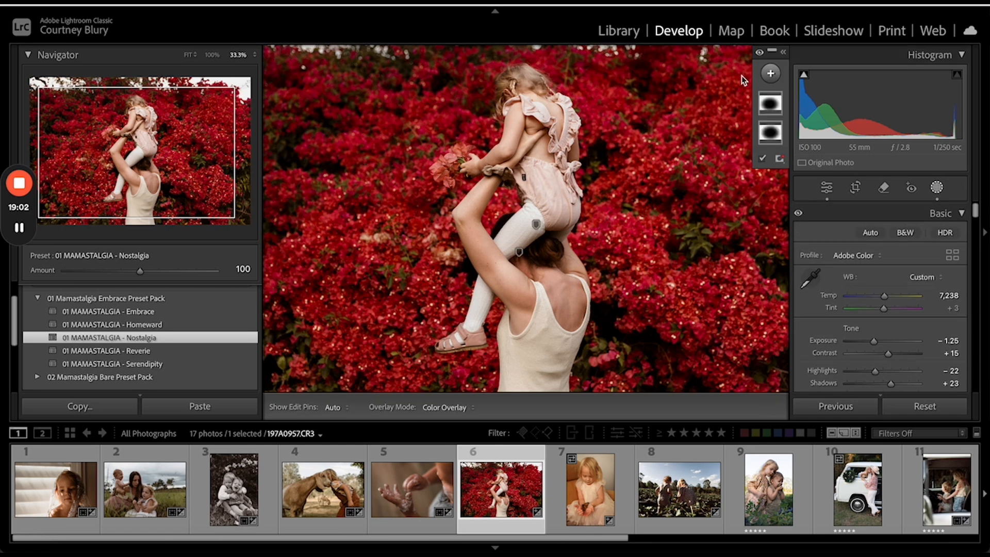
left_click(769, 108)
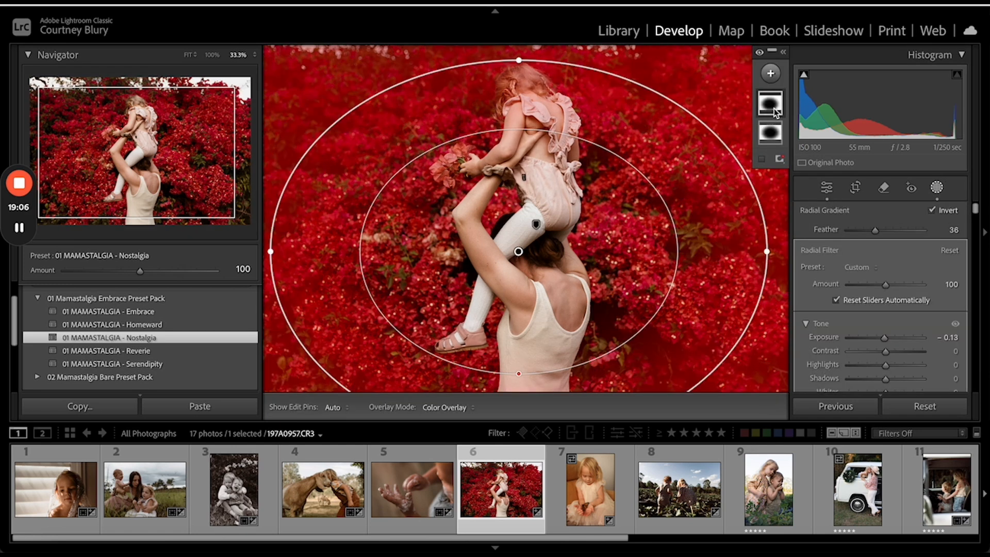
left_click(783, 54)
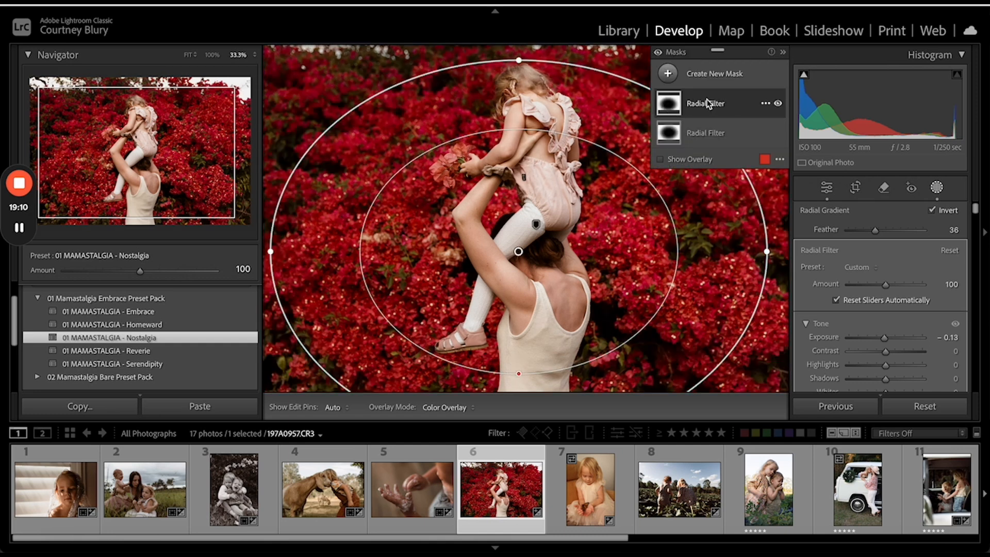
left_click(766, 104)
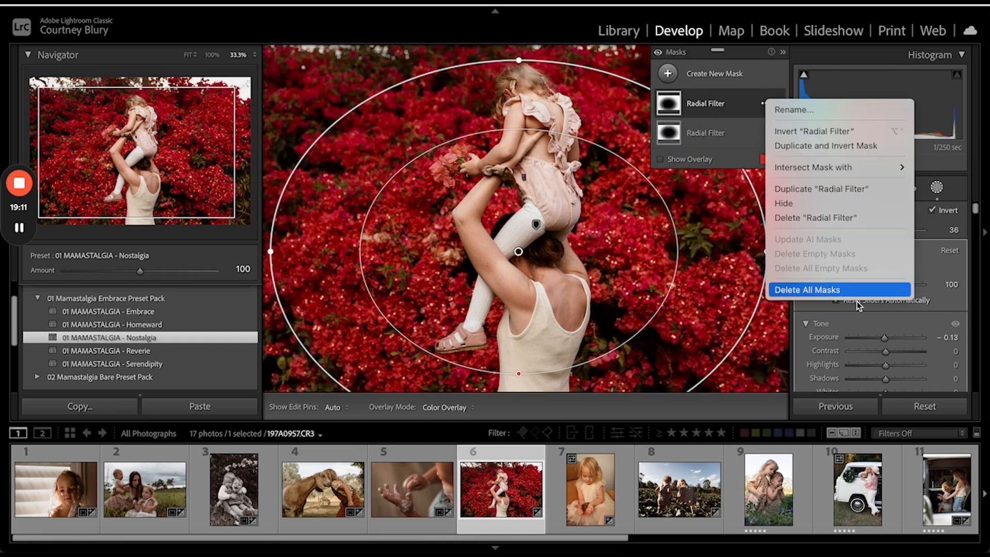
left_click(803, 217)
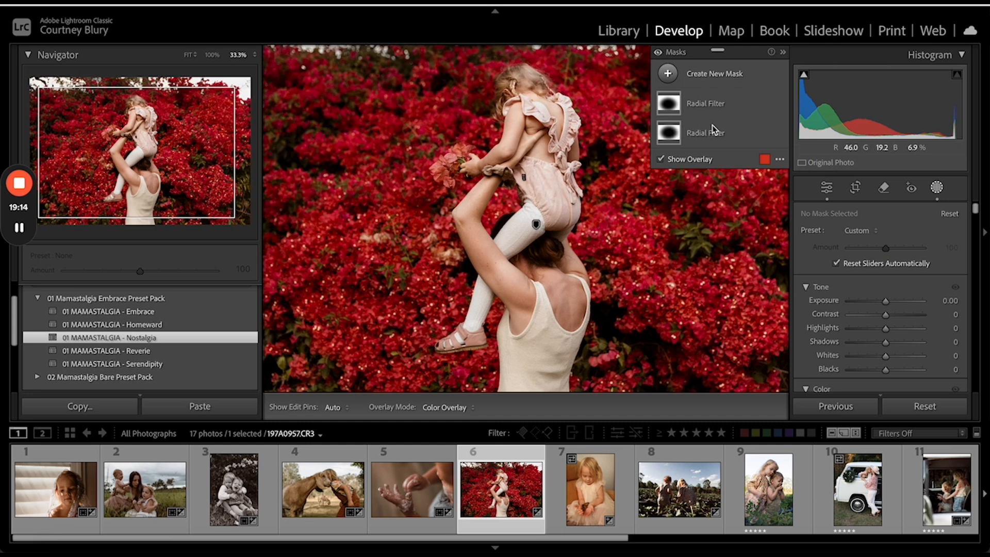
- Reshape the remaining Radial Filter into a taller, narrower oval centred on the mother and child
left_click(696, 105)
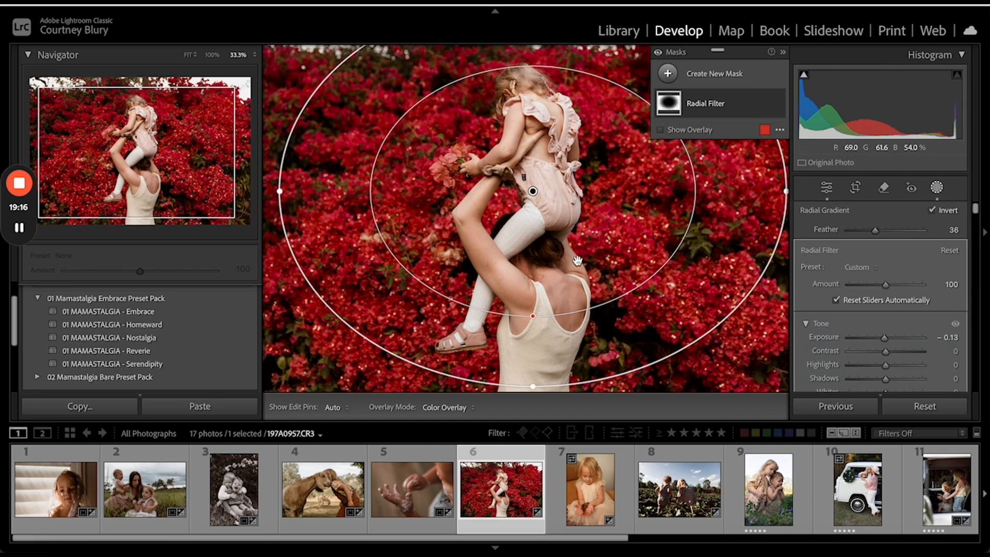
key("z")
left_click_drag(524, 291, 524, 309)
left_click_drag(524, 347, 531, 404)
left_click_drag(335, 201, 373, 199)
left_click_drag(499, 194, 486, 221)
left_click(486, 221)
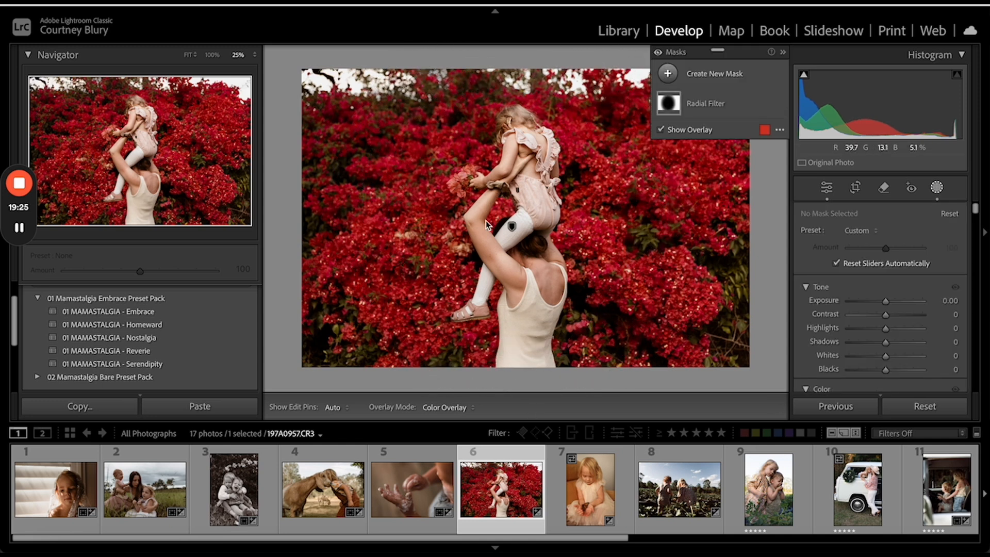
- Slightly lower the exposure of the Radial Filter around the mother and child, nudge the mask left, and leave masking
left_click(511, 226)
scroll(884, 280, "down", 2)
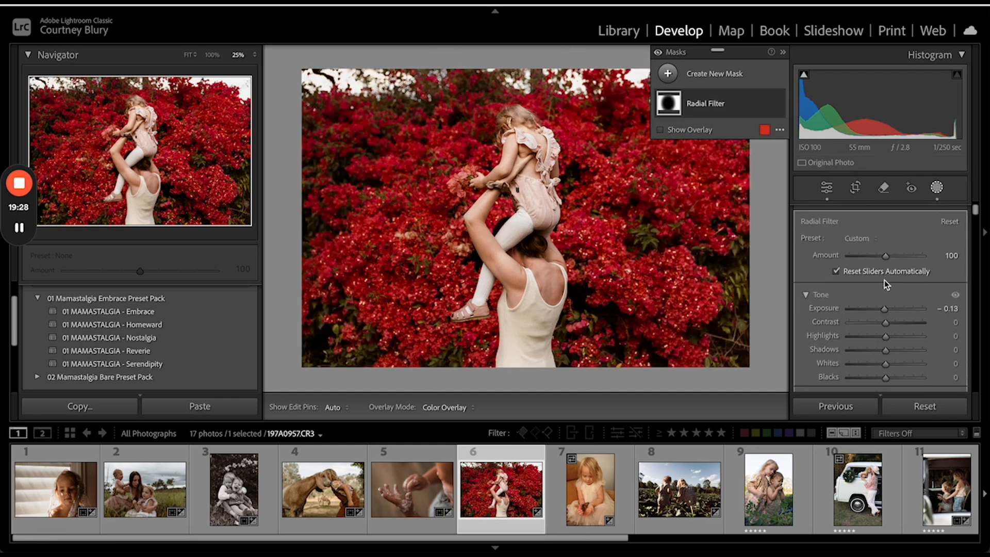
left_click_drag(884, 287, 882, 287)
left_click_drag(514, 231, 501, 230)
key("shift+w")
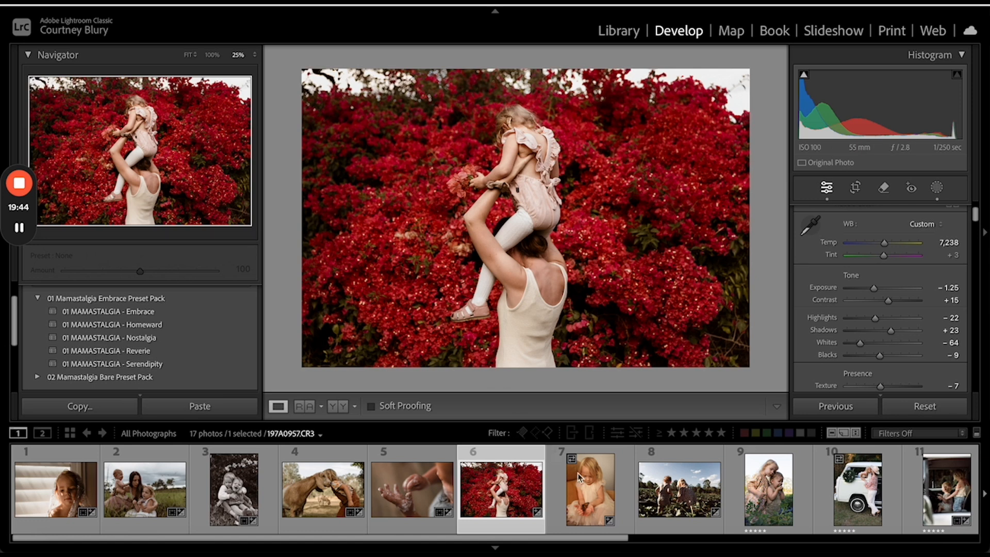
- Apply the MAMASTALGIA - Nostalgia preset to the photo of the girl holding the butterfly, with exposure +0.05 and shadows +36
key("Right")
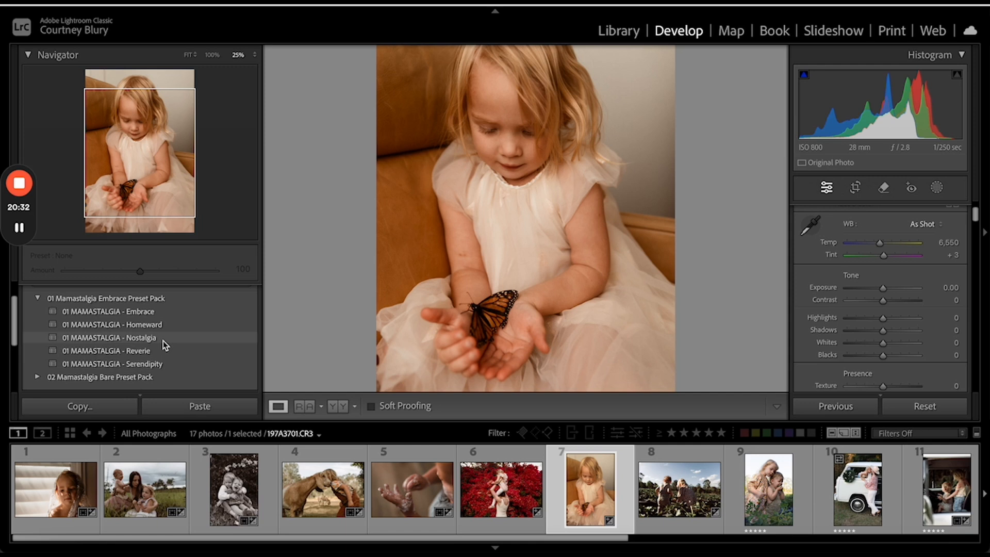
left_click(162, 340)
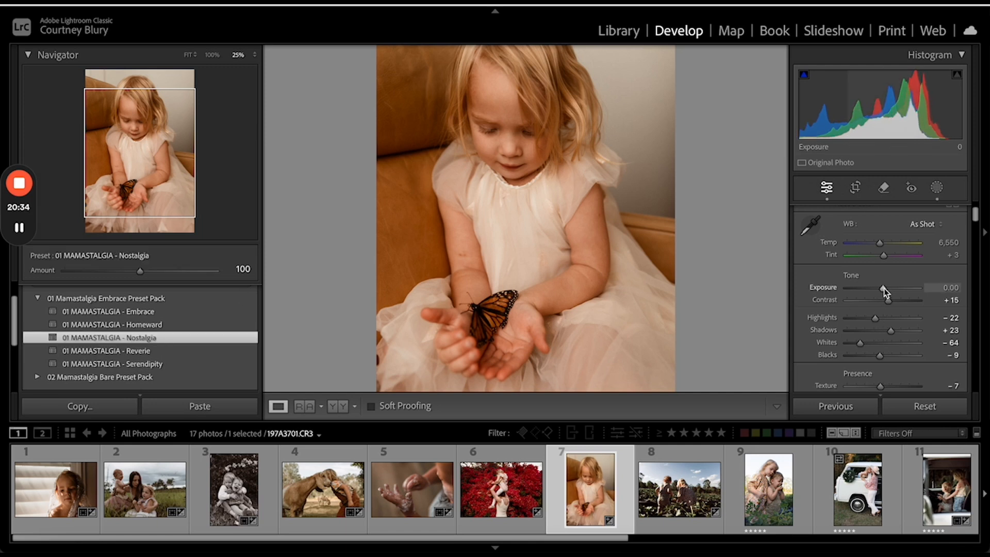
left_click_drag(883, 288, 884, 287)
left_click_drag(892, 329, 897, 332)
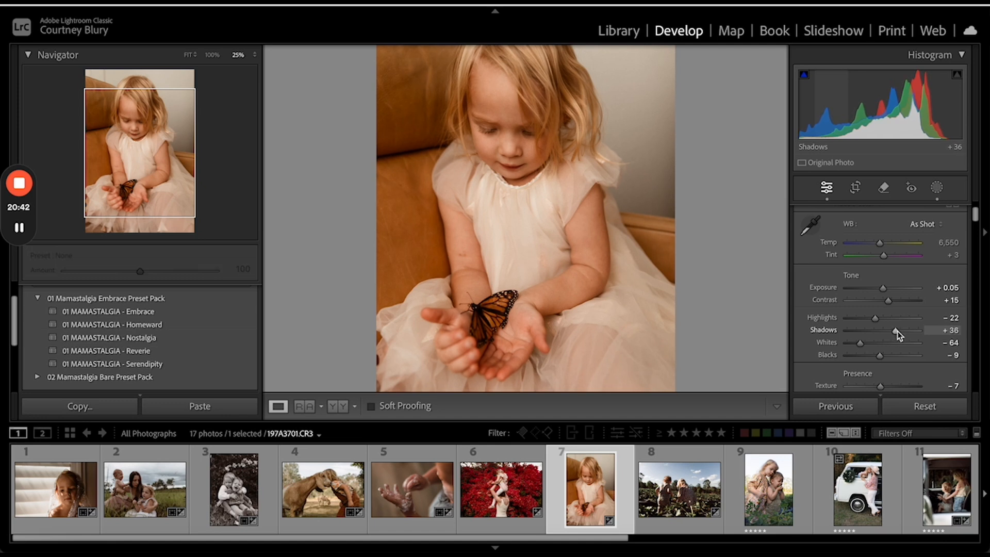
- Crop the butterfly photo tighter at the original aspect ratio, trimming mainly its right and lower edges
left_click(855, 188)
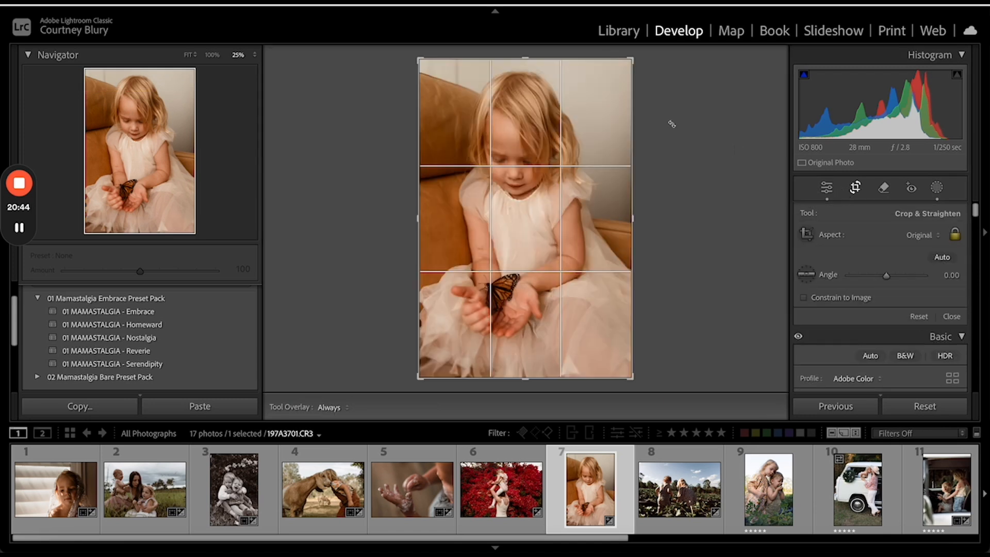
left_click_drag(635, 372, 610, 347)
mouse_move(584, 280)
left_mouse_down()
mouse_move(570, 281)
mouse_move(581, 272)
left_mouse_up()
key("r")
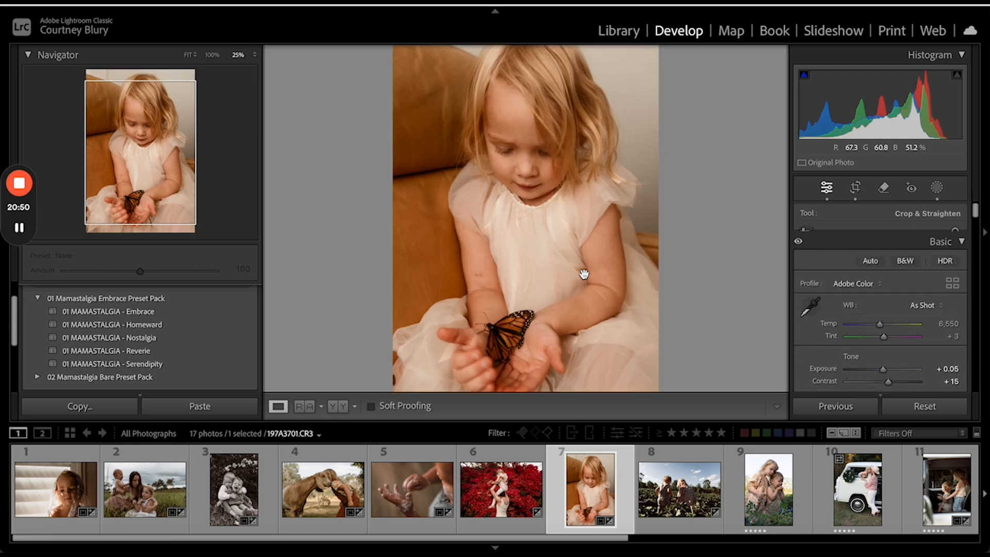
key("r")
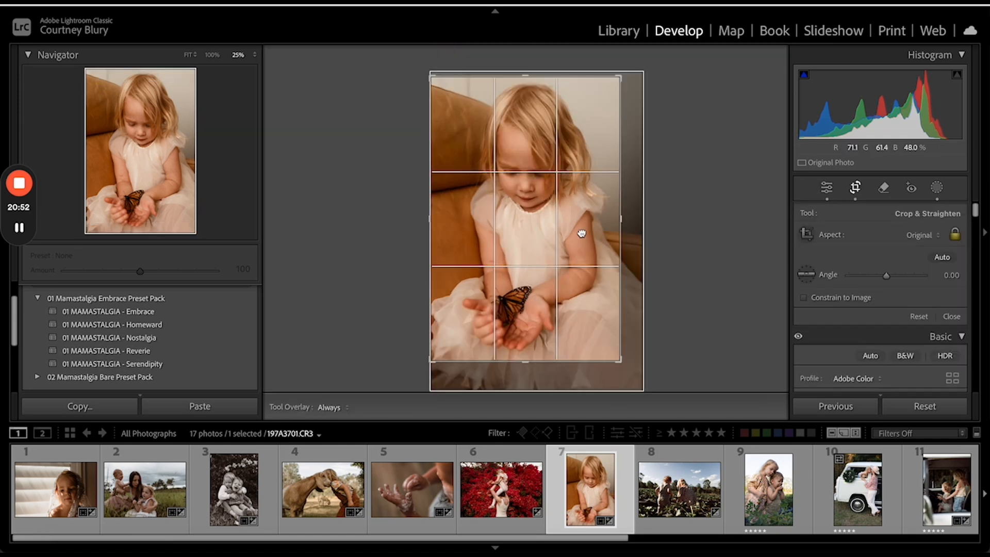
left_click_drag(582, 232, 567, 246)
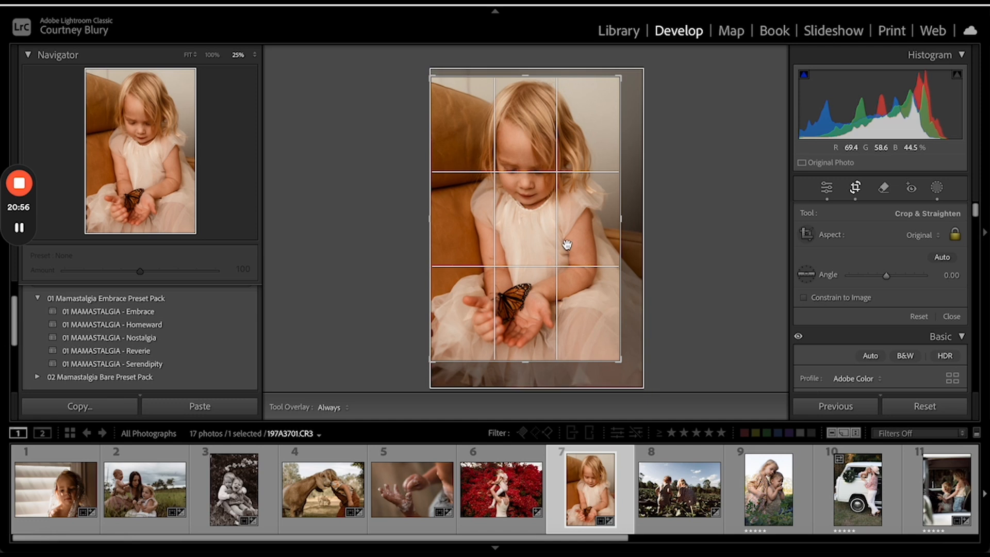
key("r")
- Remove the vertical line and the small mark on the wall above the couch using Generative AI removal with brush size 17
key("super+=")
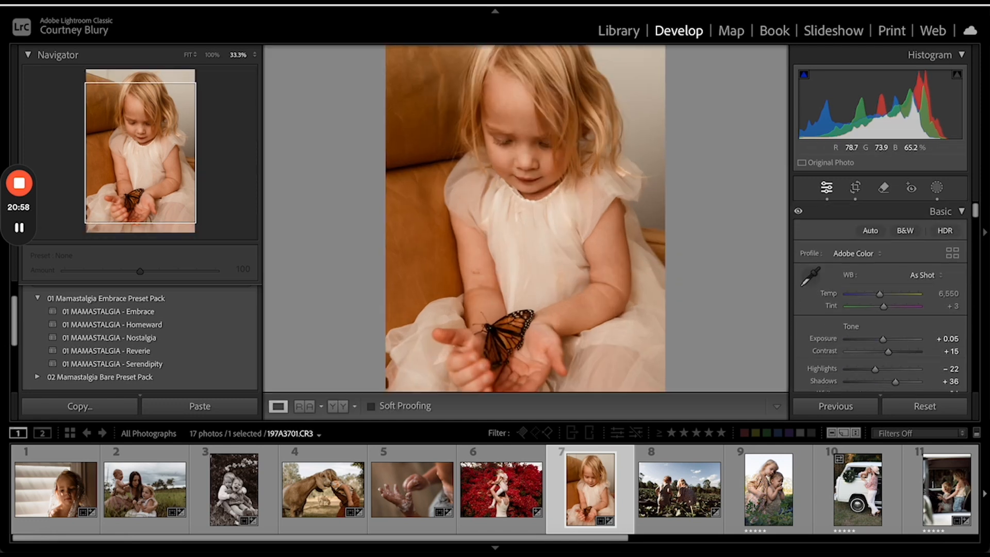
left_click_drag(526, 145, 530, 345)
key("super+=")
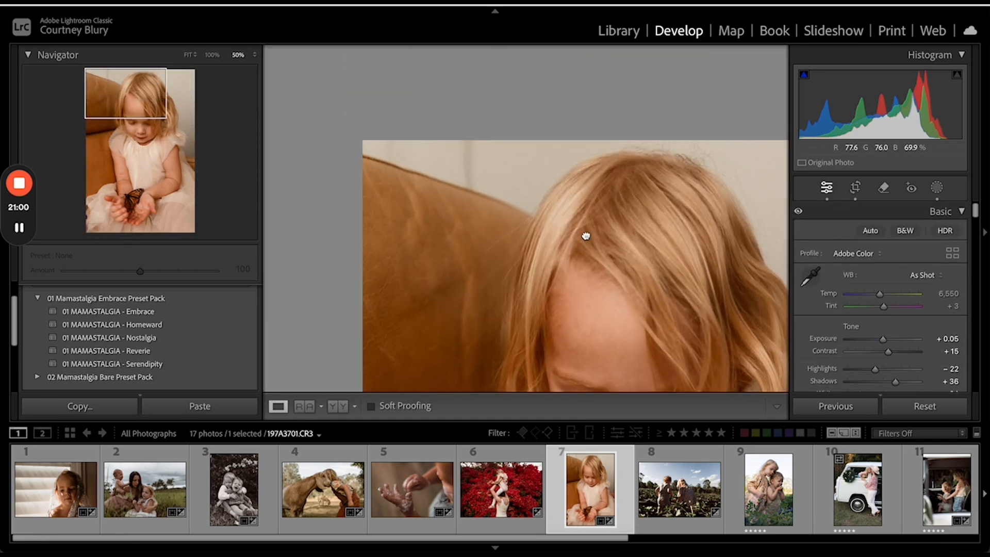
left_click(884, 189)
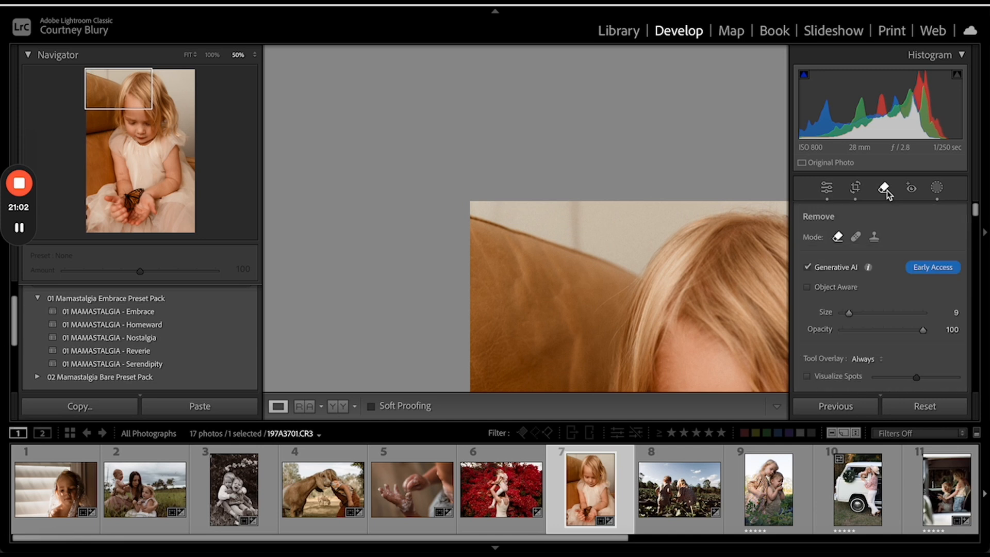
scroll(578, 243, "up", 4)
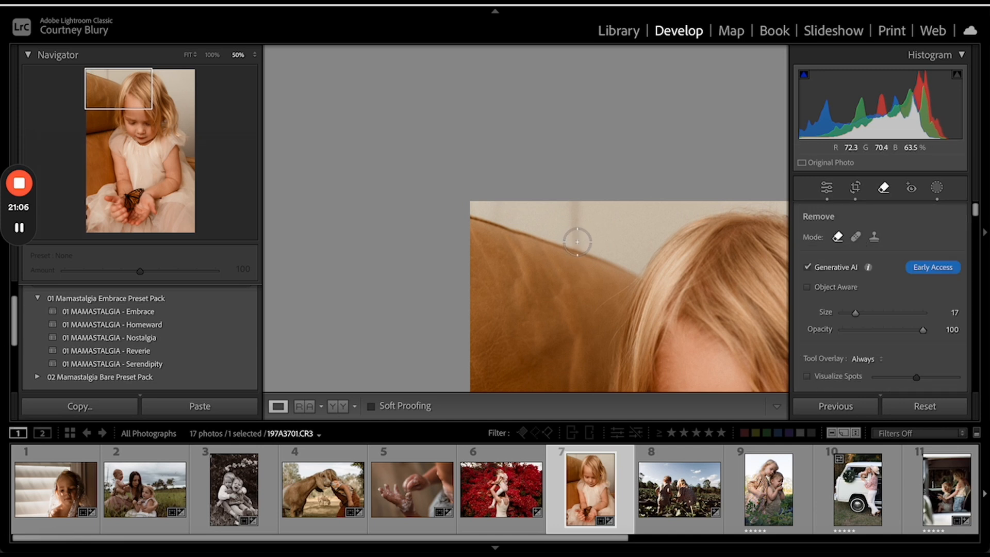
left_click_drag(578, 242, 579, 201)
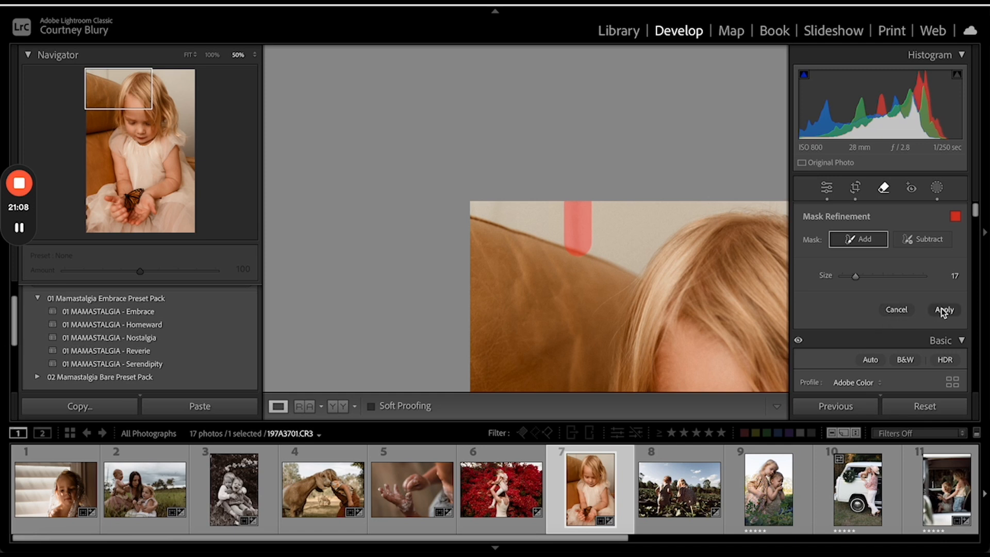
left_click(499, 208)
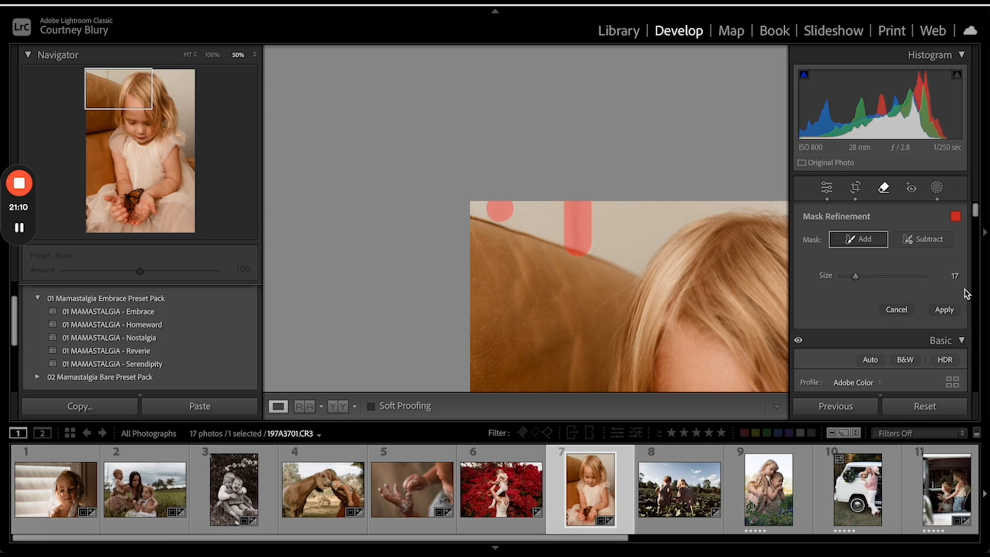
left_click(943, 310)
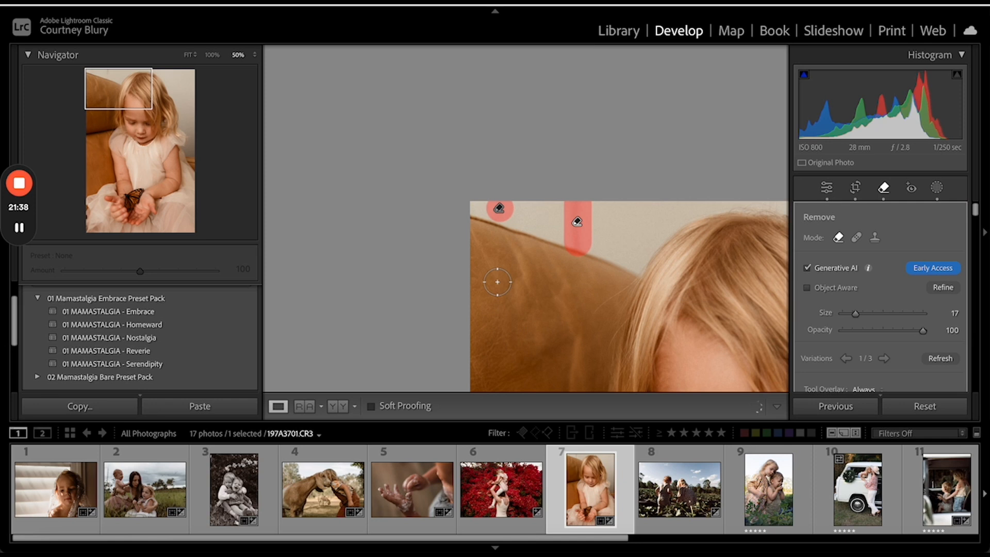
key("q")
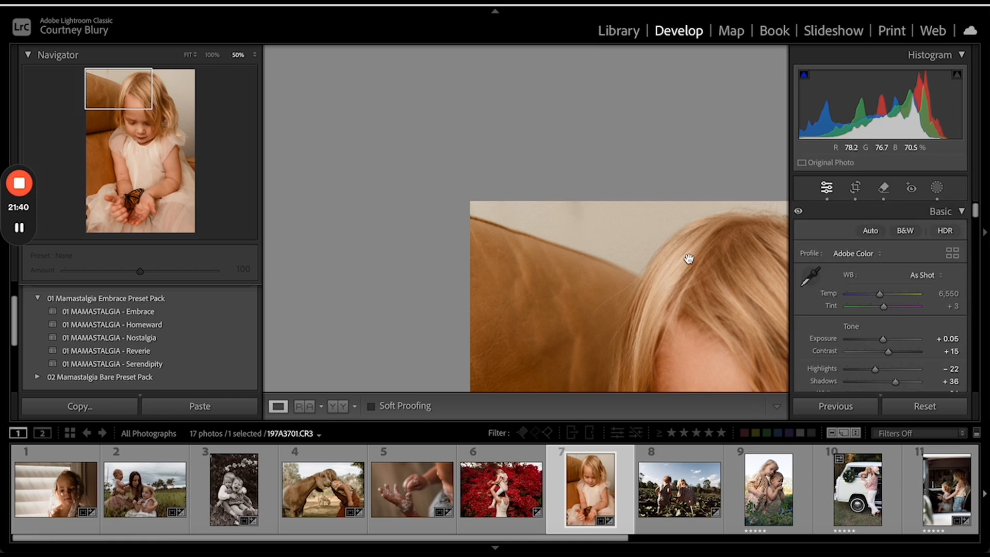
- Move the Radial Filter mask onto the butterfly and the girl's hands, shorten its oval to fit around them, and leave masking
left_click_drag(689, 258, 549, 62)
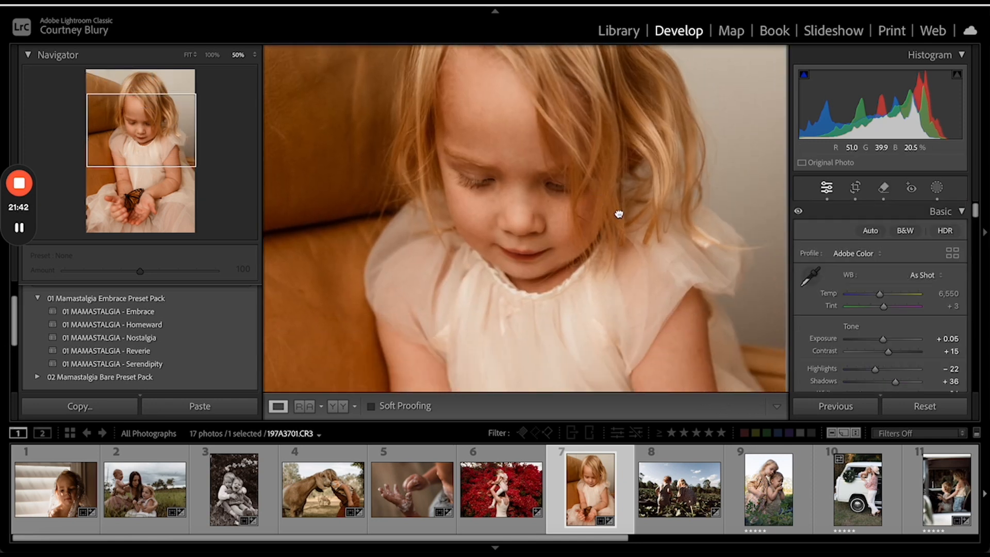
left_click_drag(618, 214, 572, 6)
mouse_move(608, 230)
left_mouse_down()
mouse_move(619, 115)
mouse_move(619, 226)
left_mouse_up()
left_click(937, 187)
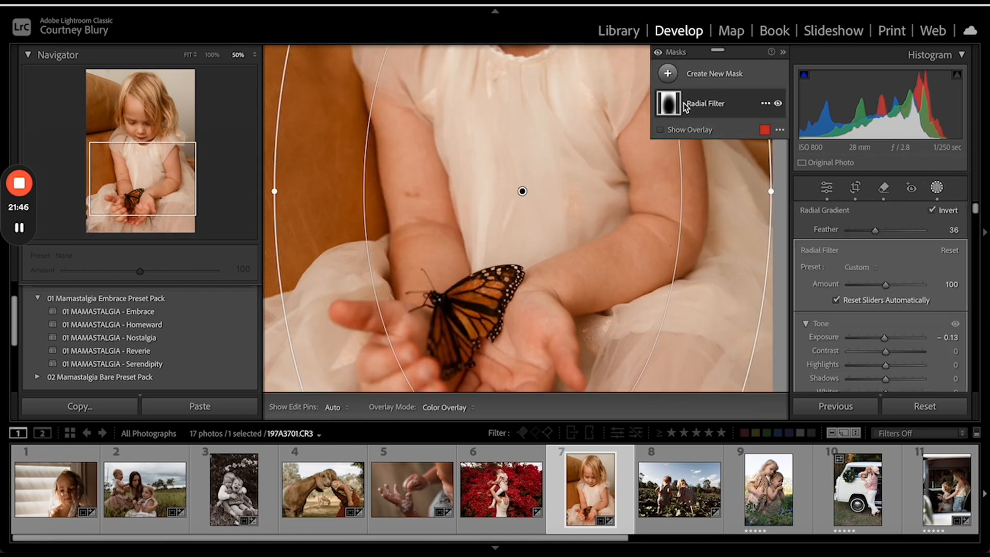
key("super+minus")
key("super+minus")
left_click_drag(534, 210, 510, 282)
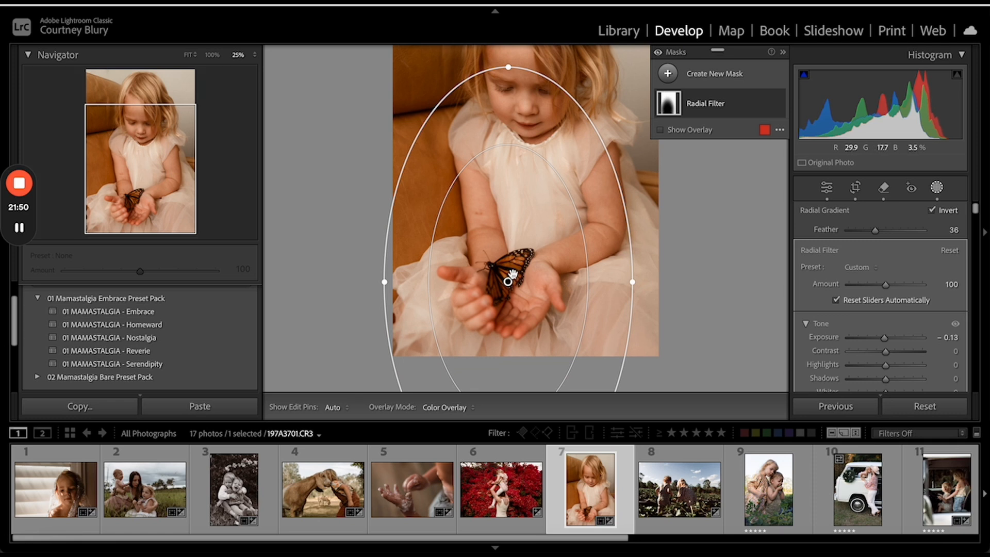
left_click_drag(509, 67, 509, 150)
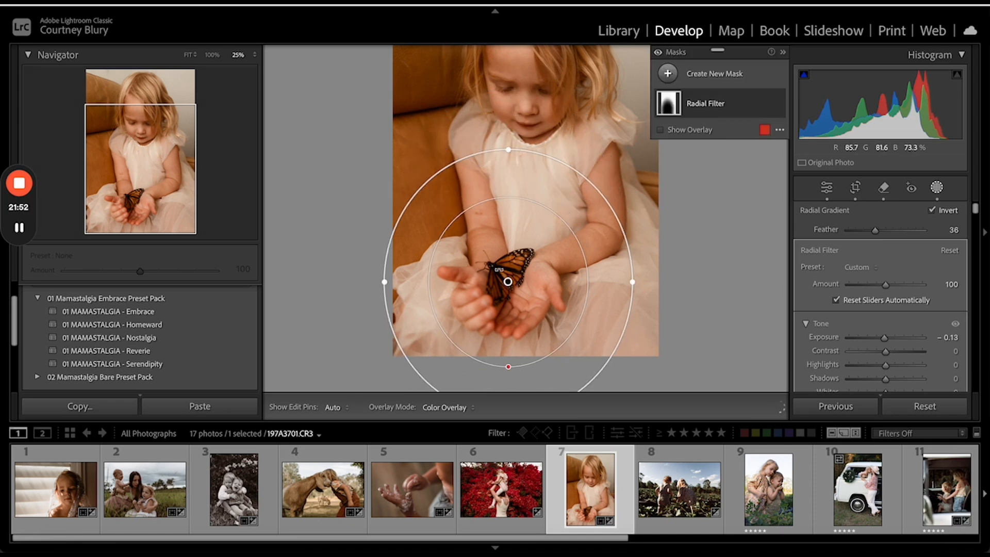
left_click_drag(510, 289, 508, 284)
key("shift+w")
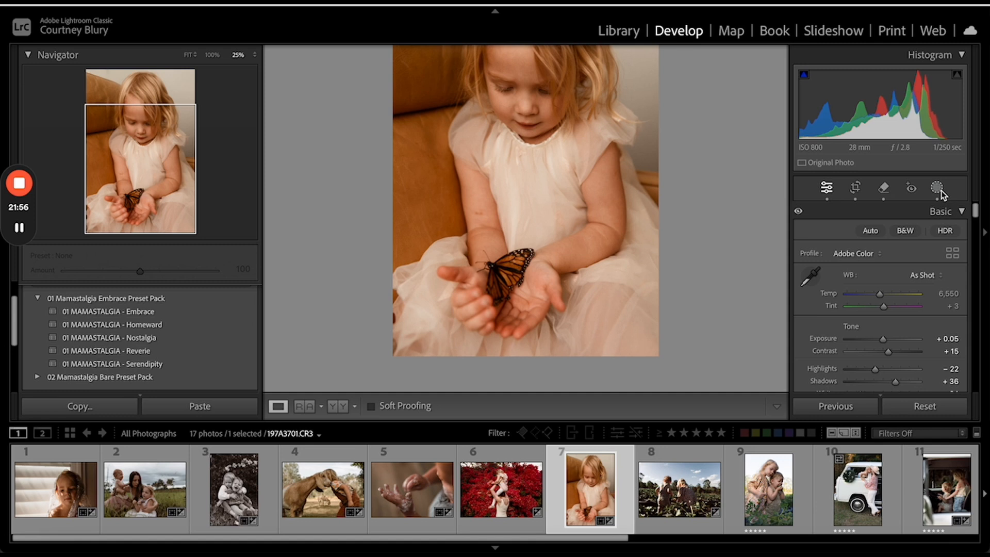
- Apply the MAMASTALGIA - Embrace preset to the photo of the two children from behind in the field and straighten it to -4.27
left_click(685, 499)
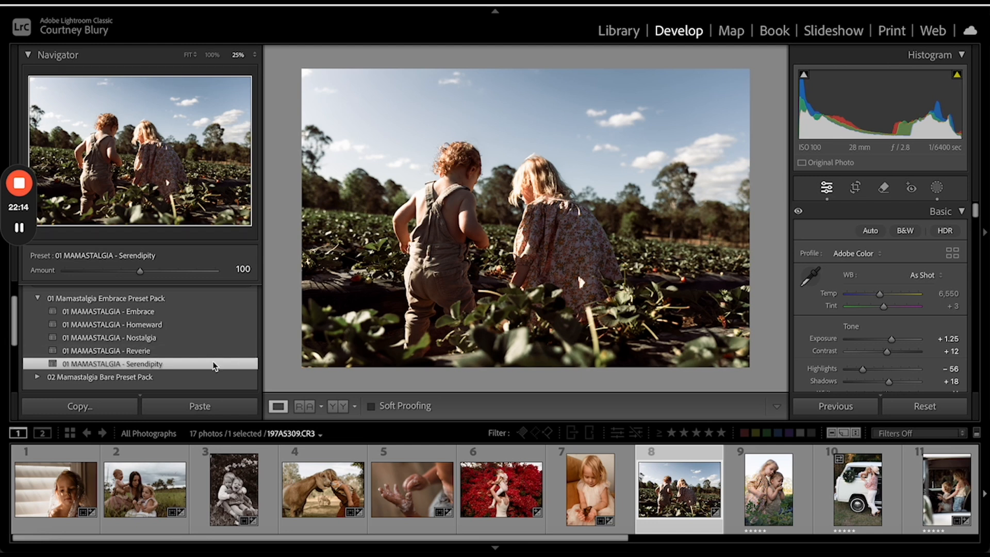
left_click(160, 312)
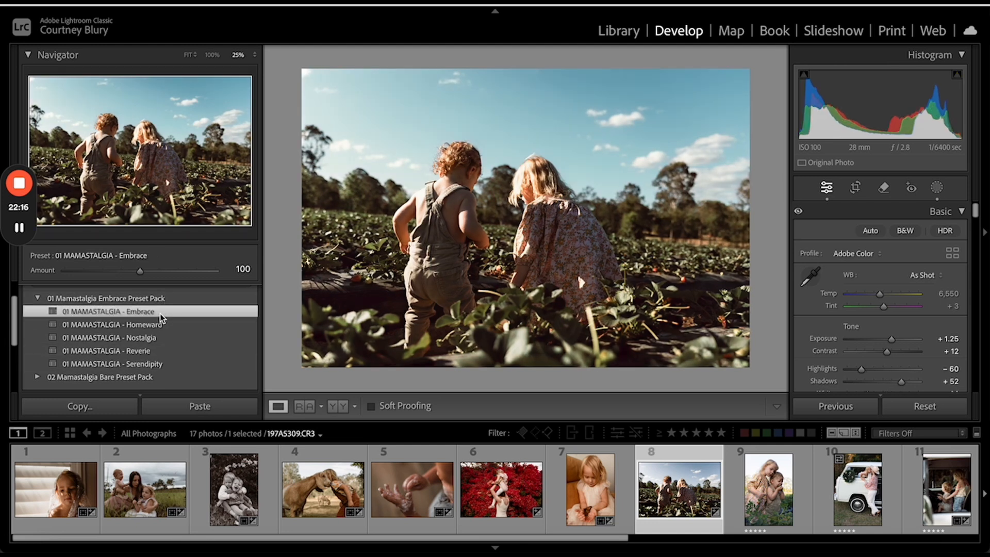
left_click(856, 187)
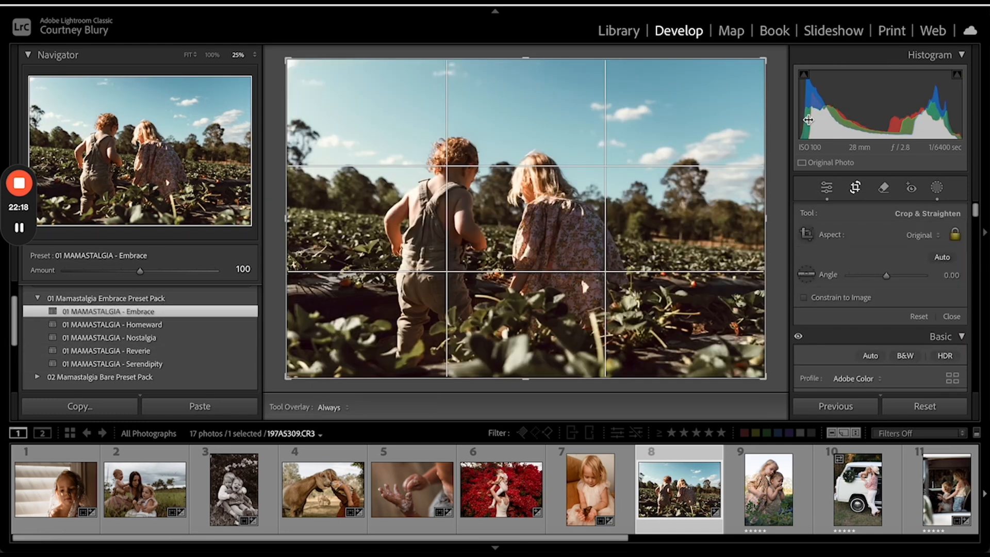
left_click_drag(773, 52, 766, 38)
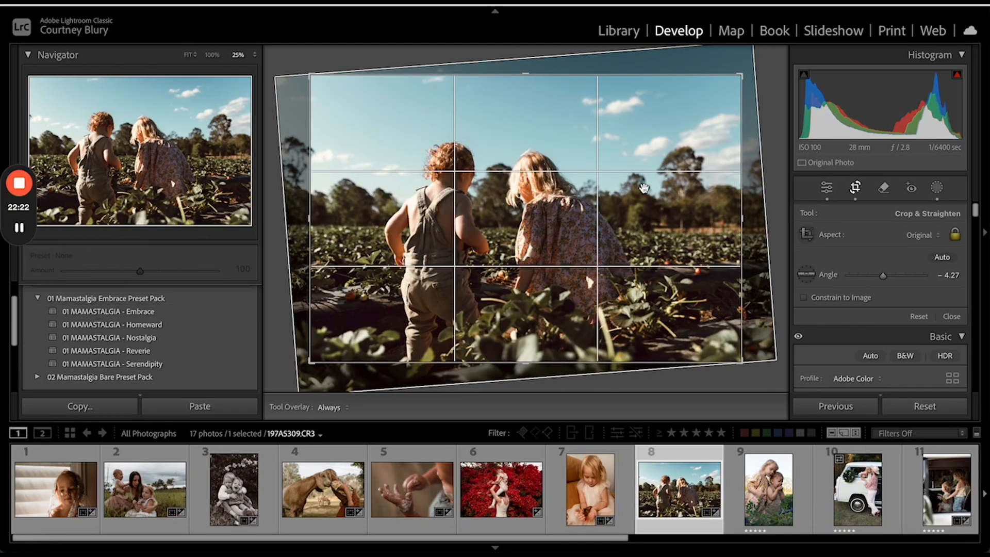
left_click_drag(601, 193, 596, 187)
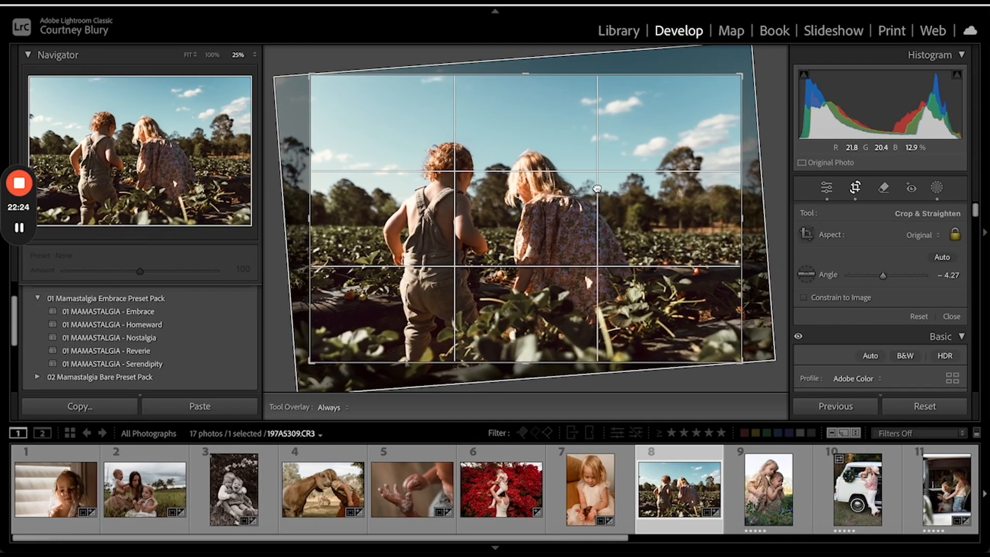
key("Return")
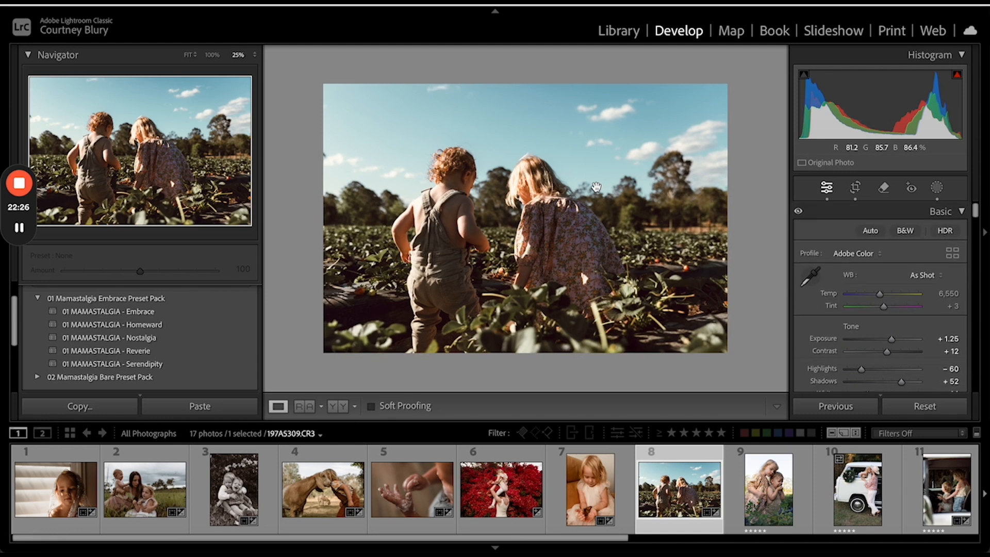
- Set the field photo's exposure to +1.05, contrast to -17, shadows to +90 and highlights to -73
scroll(872, 273, "down", 2)
scroll(873, 273, "down", 1)
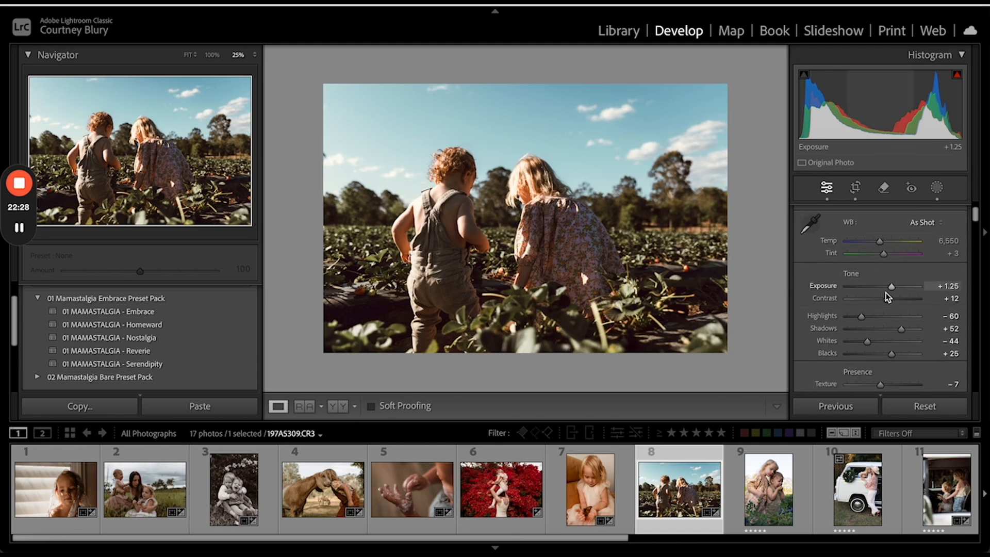
mouse_move(890, 301)
left_mouse_down()
mouse_move(877, 299)
mouse_move(888, 289)
left_mouse_up()
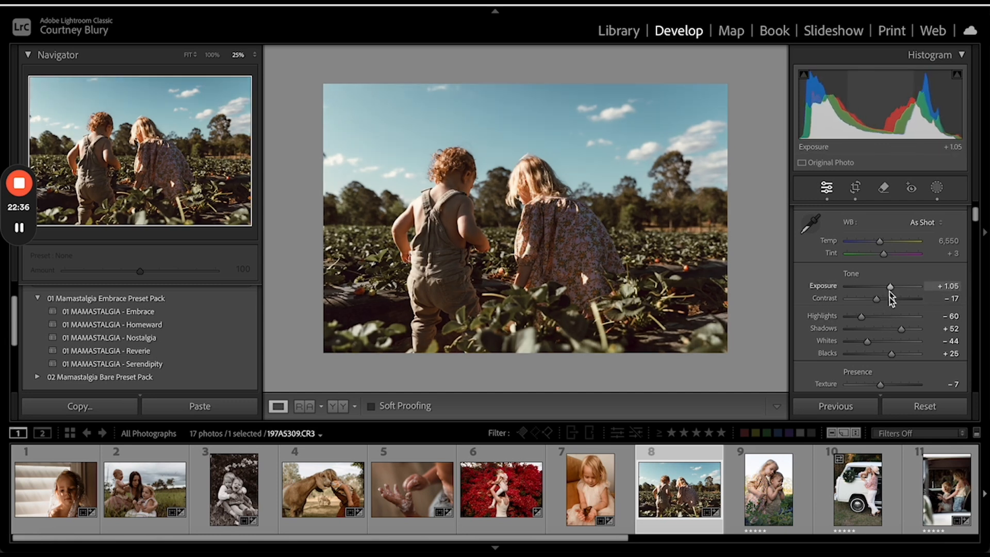
left_click_drag(899, 330, 912, 335)
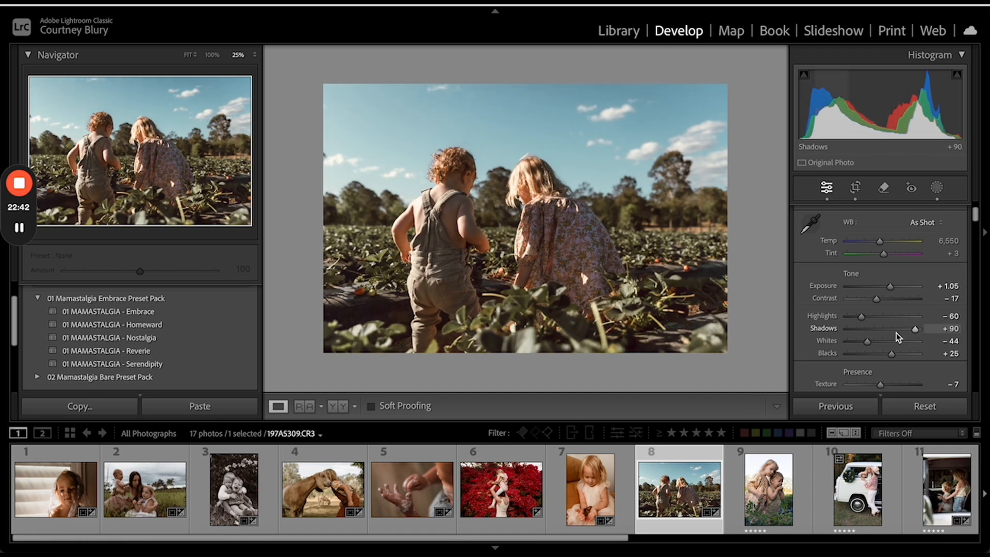
left_click_drag(861, 318, 855, 319)
scroll(882, 305, "down", 6)
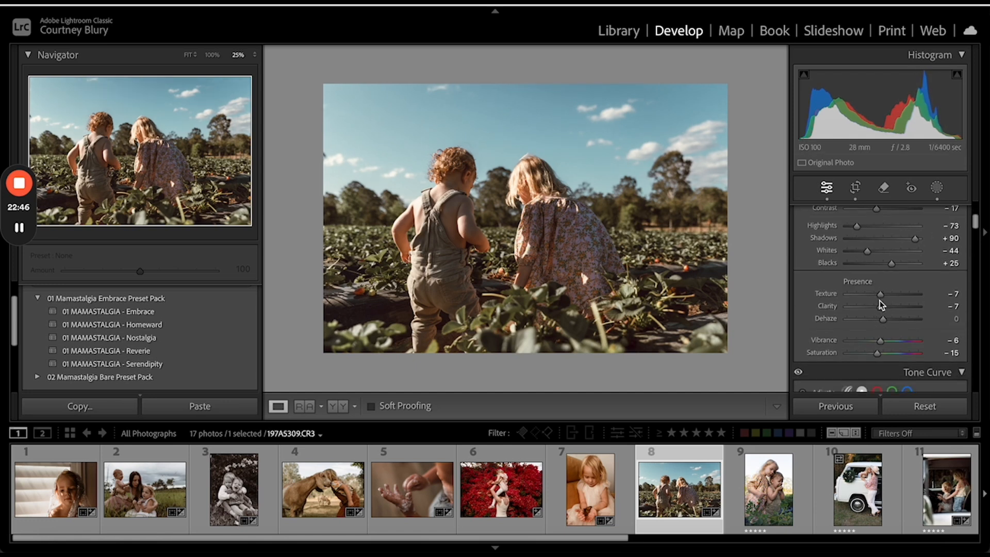
- Reshape the field photo's parametric tone curve with Lights at +34 and Darks at -19
scroll(882, 306, "down", 5)
scroll(883, 299, "up", 2)
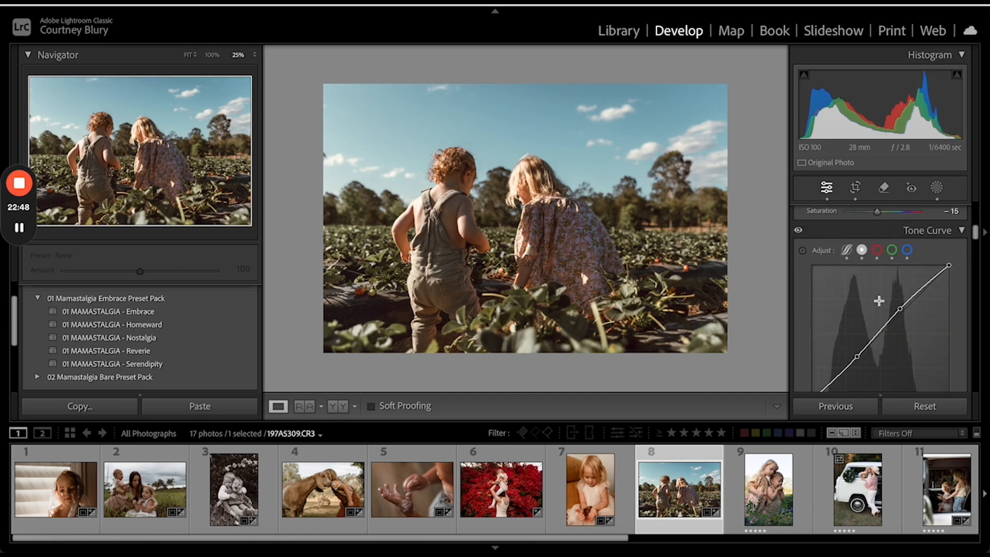
scroll(888, 336, "down", 3)
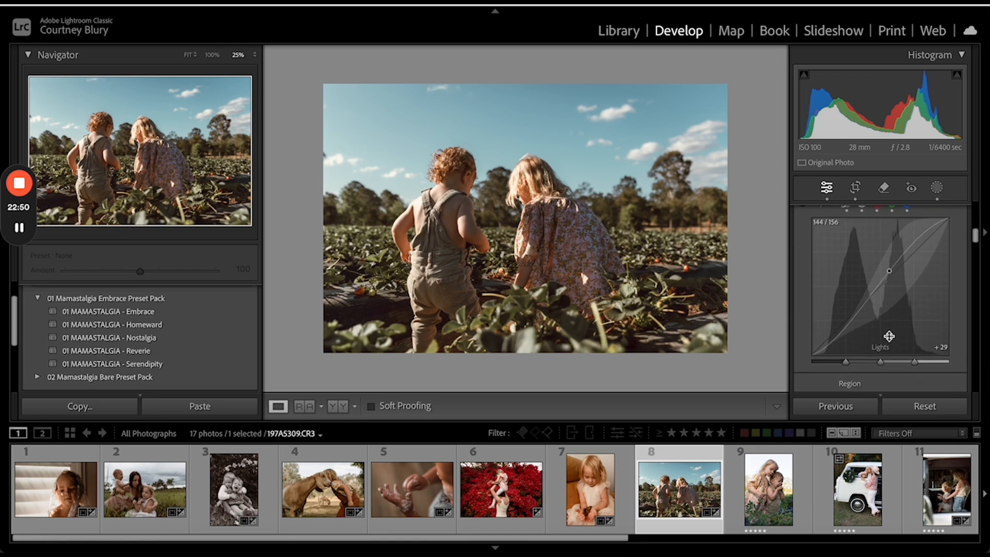
left_click_drag(862, 300, 862, 302)
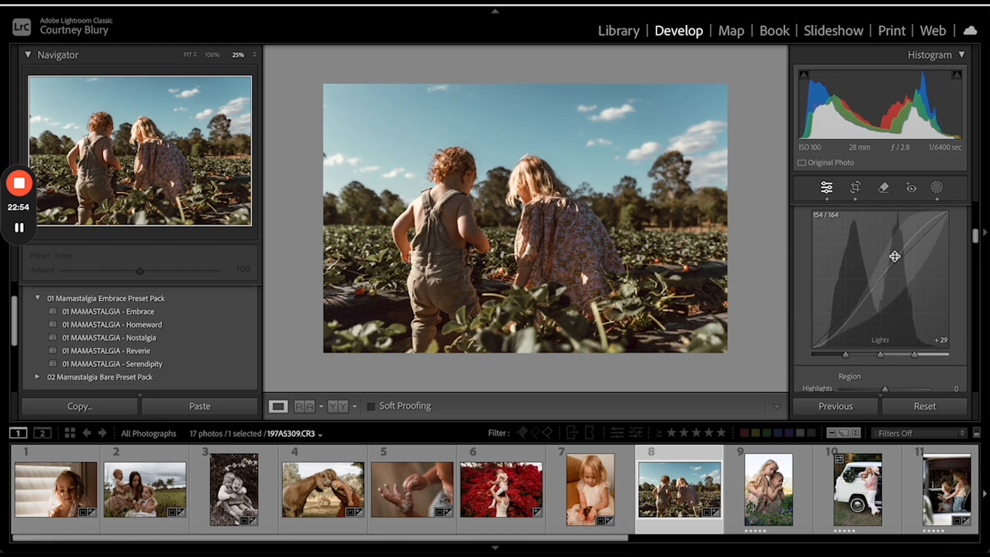
left_click_drag(895, 257, 894, 255)
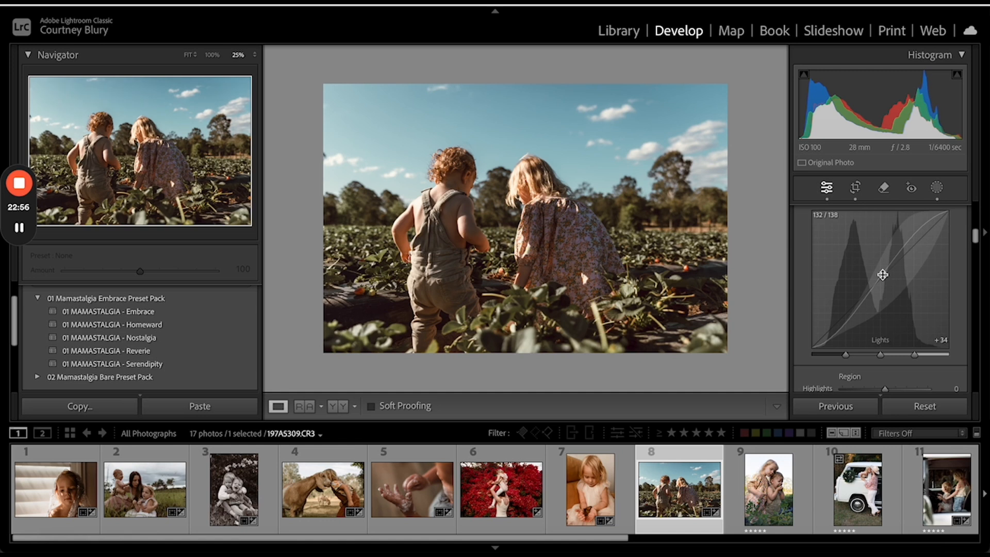
left_click_drag(880, 276, 880, 275)
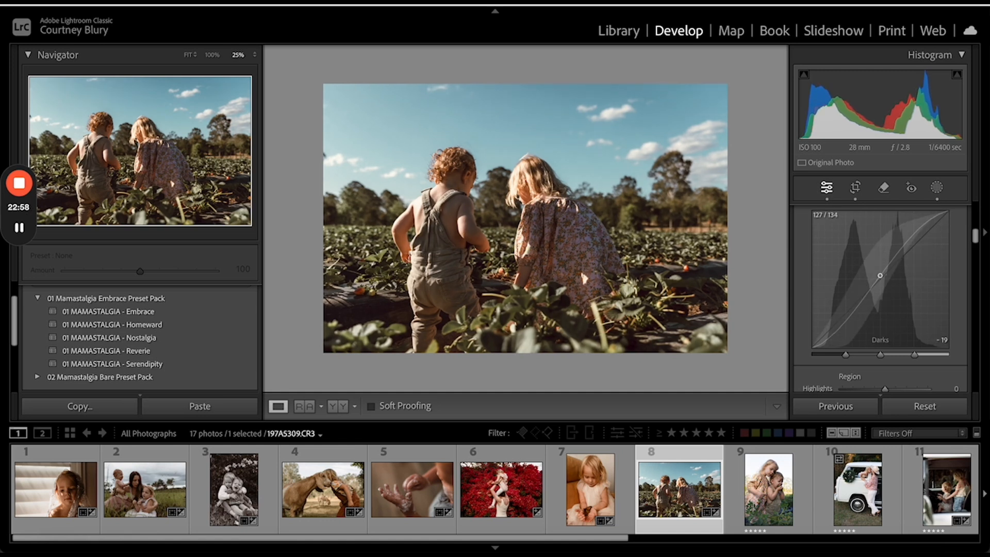
- Crop the field photo slightly tighter at the original aspect ratio and reposition the image within the frame
scroll(859, 267, "up", 3)
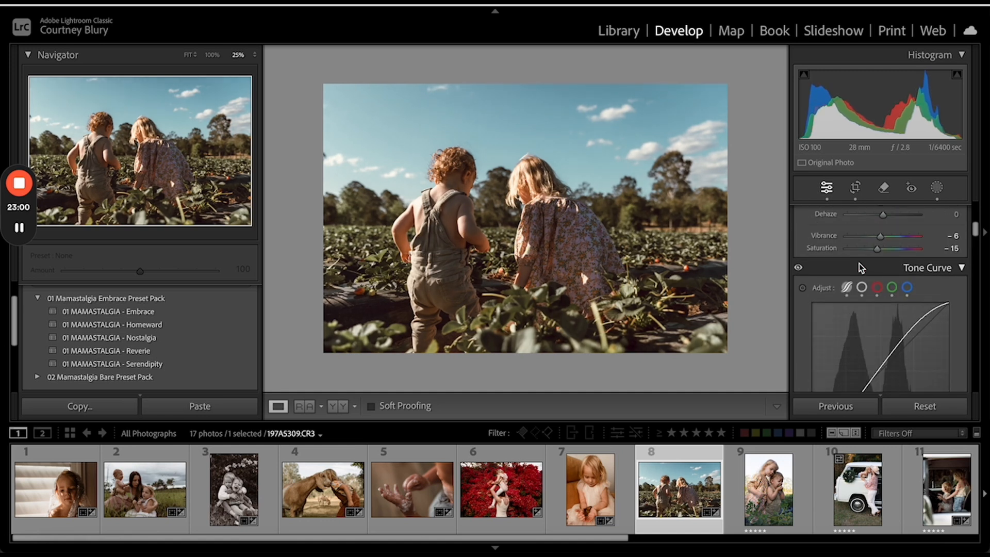
scroll(859, 263, "up", 5)
left_click(854, 188)
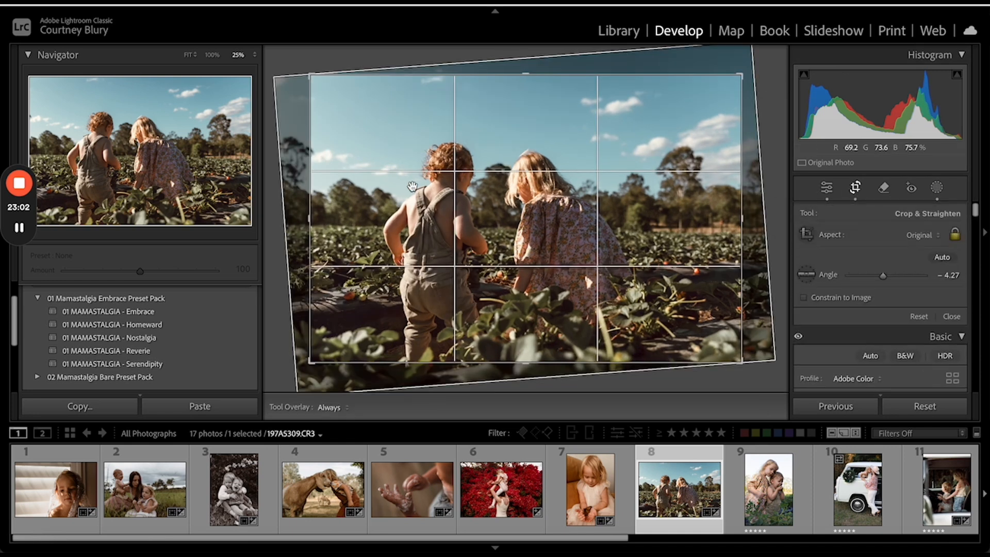
left_click_drag(310, 75, 313, 78)
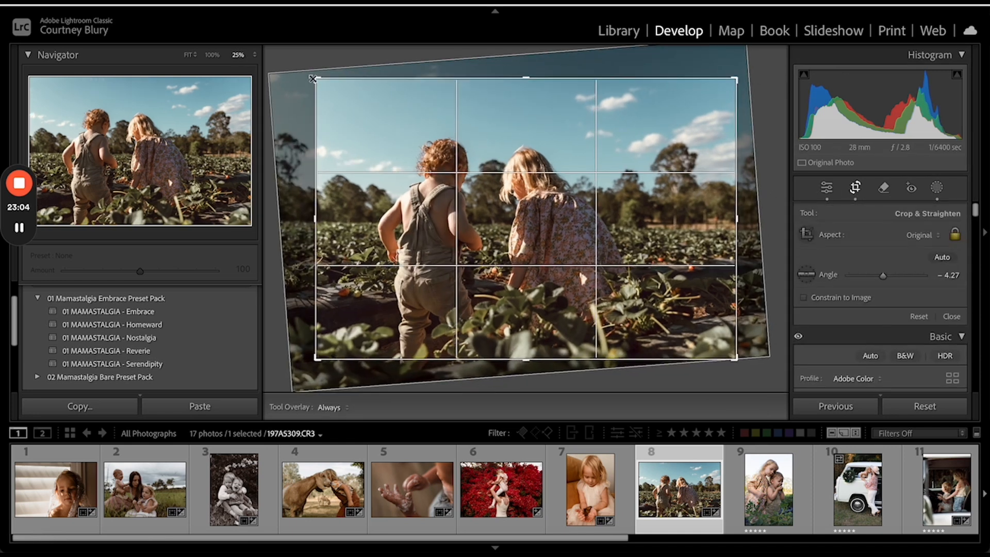
left_click_drag(629, 208, 636, 208)
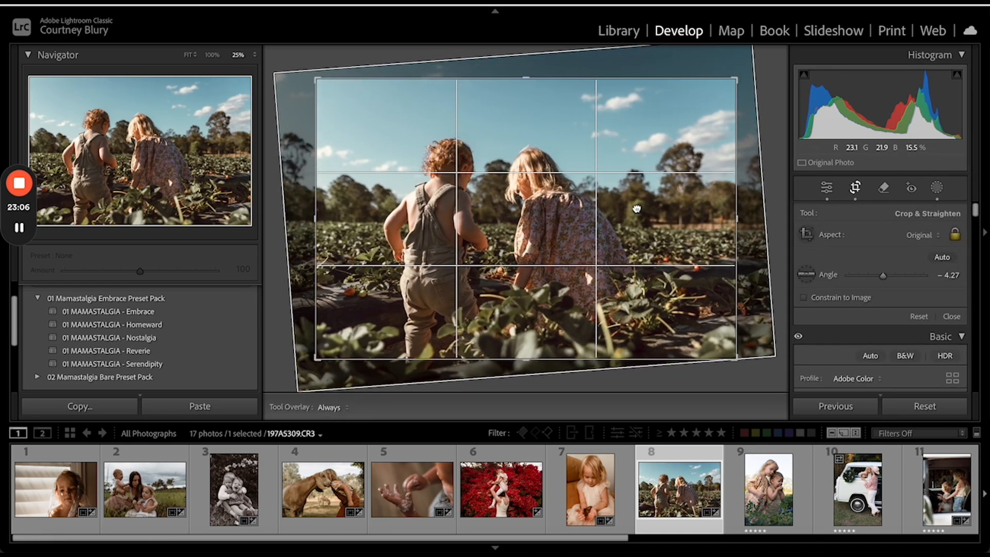
key("Return")
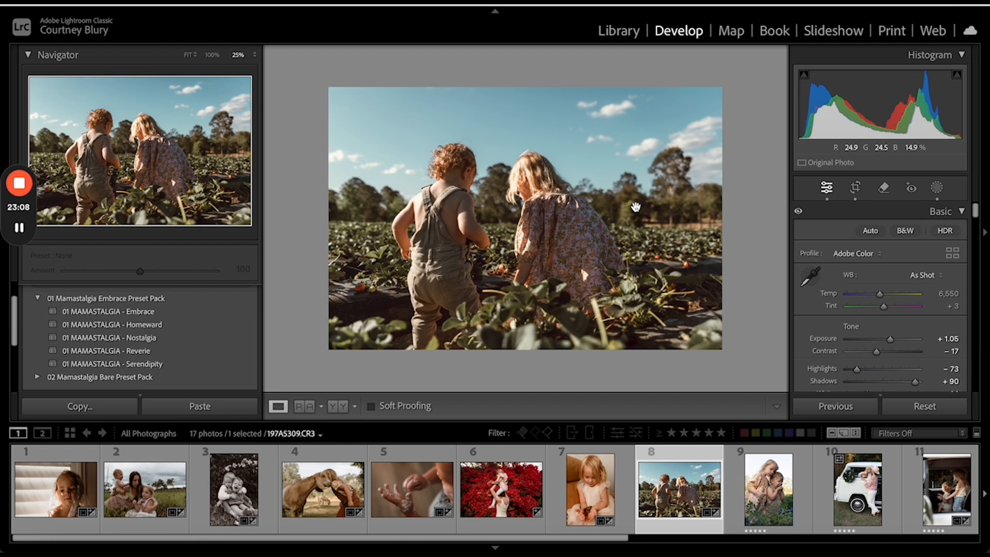
- Recheck the edited field photo against the unedited portrait of the two children huddled together, and open the portrait with their faces in view
scroll(601, 477, "down", 3)
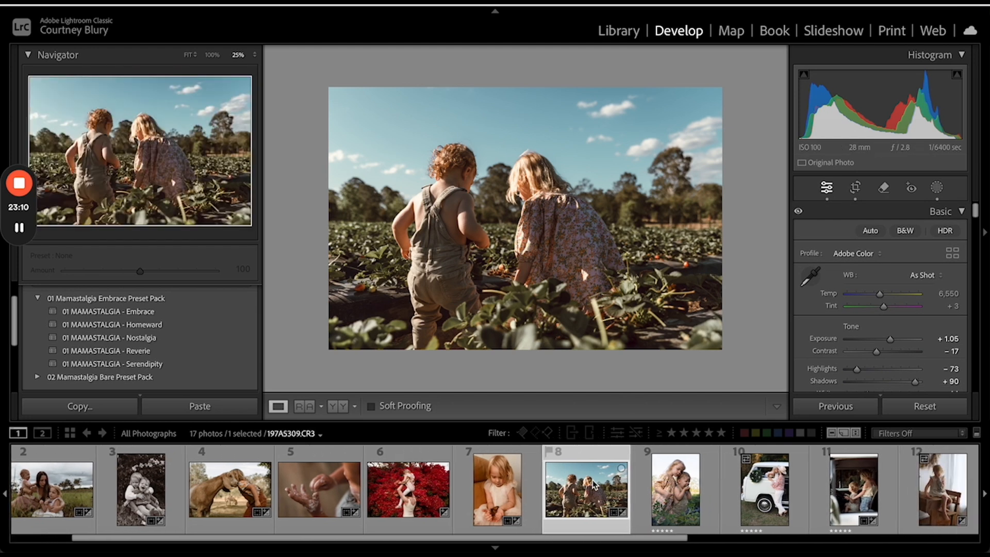
left_click(660, 487)
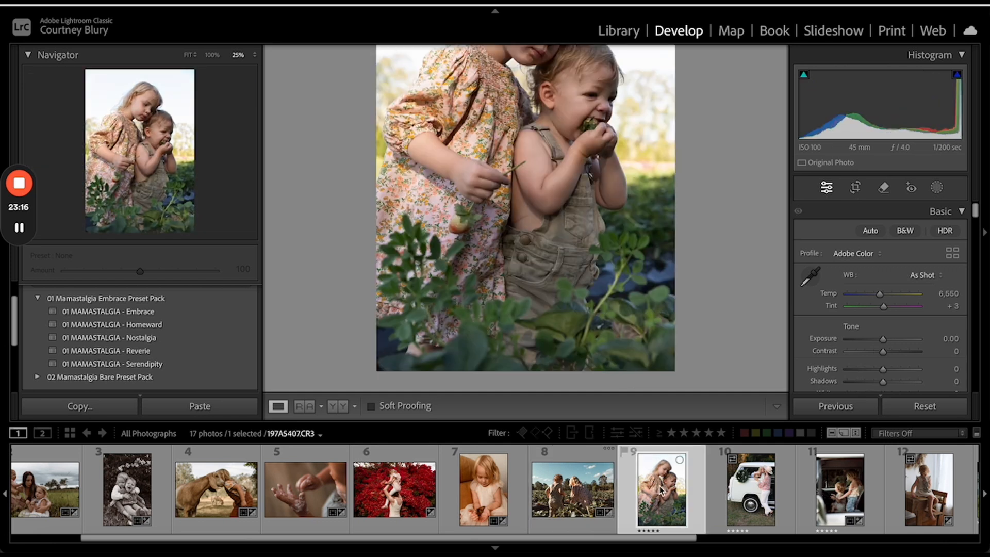
left_click(576, 487)
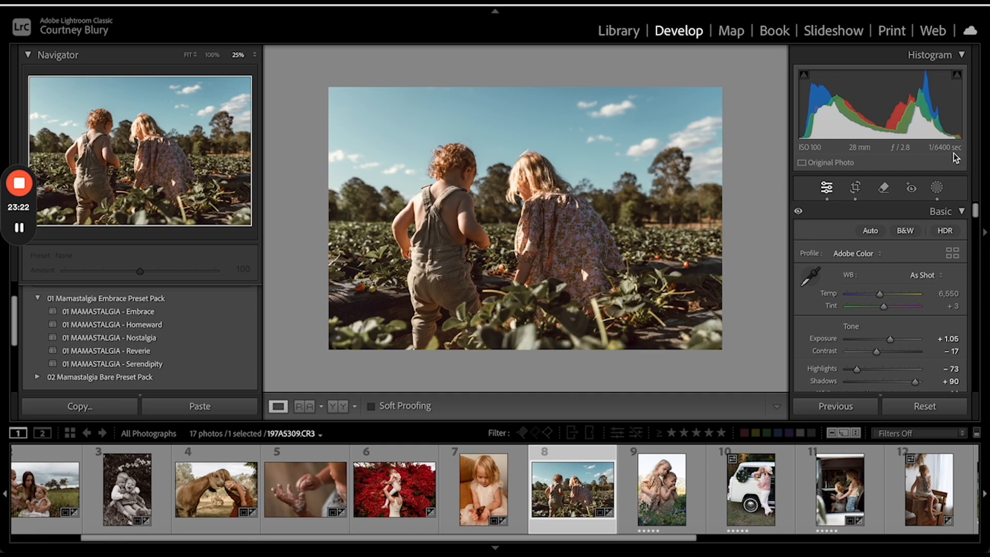
left_click(679, 475)
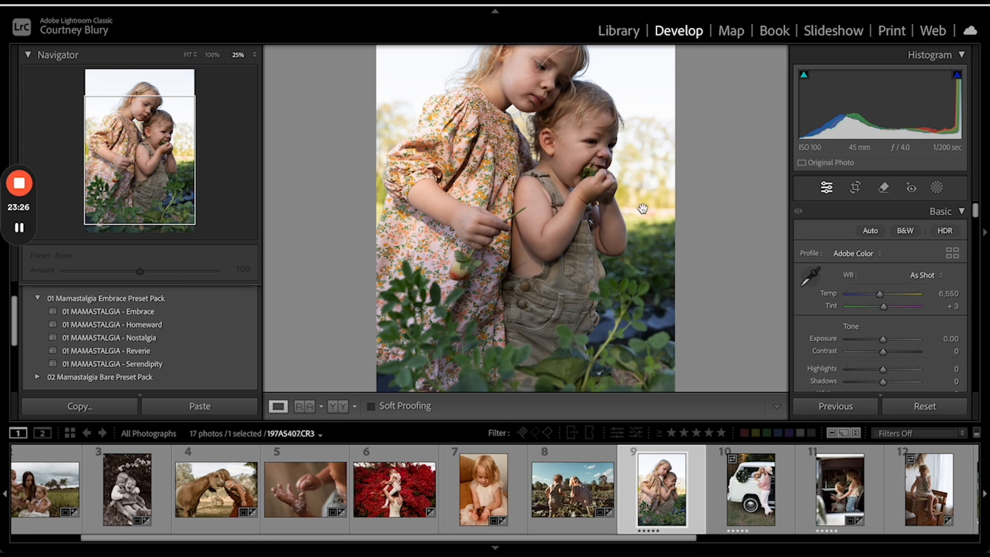
left_click_drag(648, 191, 658, 245)
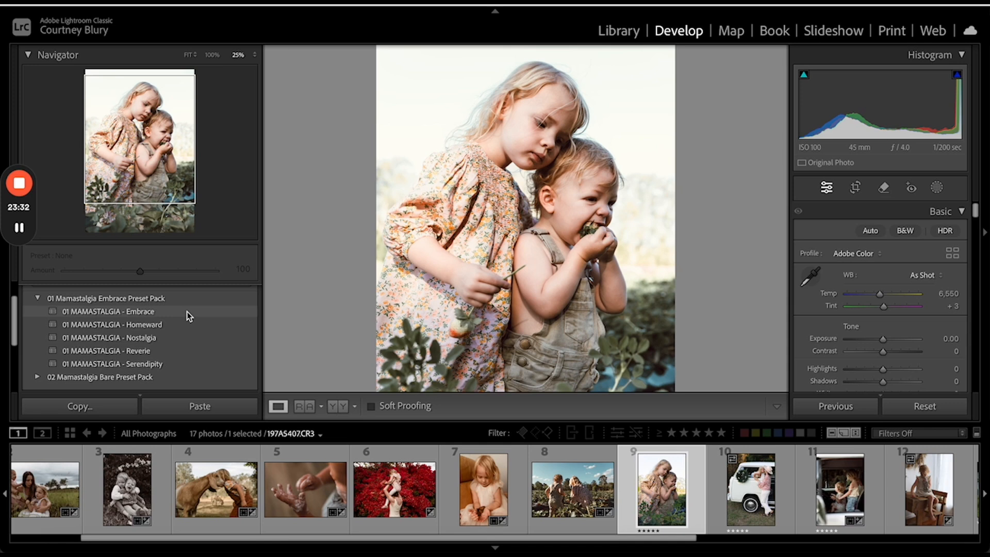
- Apply the 01 MAMASTALGIA - Embrace preset and fine-tune it with Exposure -0.55, Highlights -89, Temp 6,748 and Tint -3
left_click(187, 311)
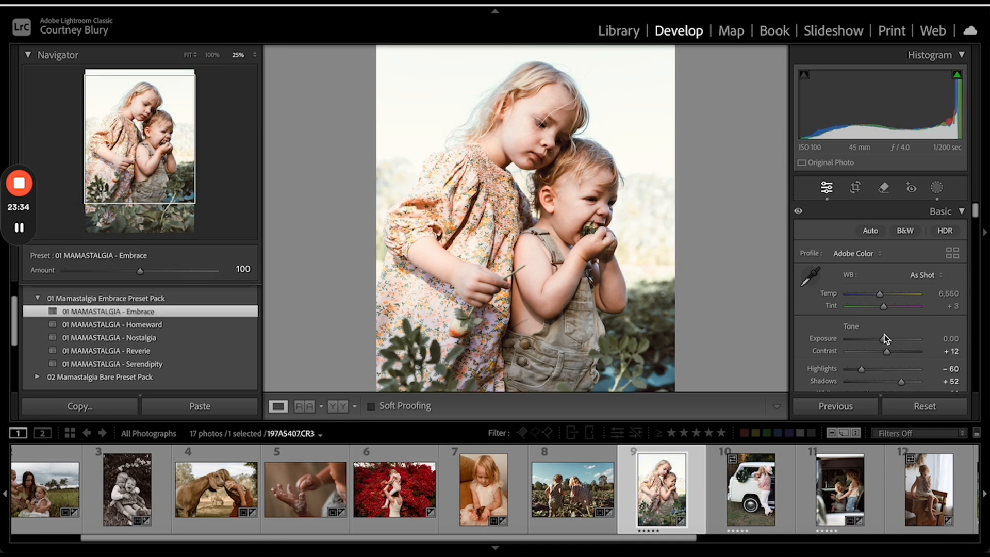
left_click_drag(883, 337, 881, 337)
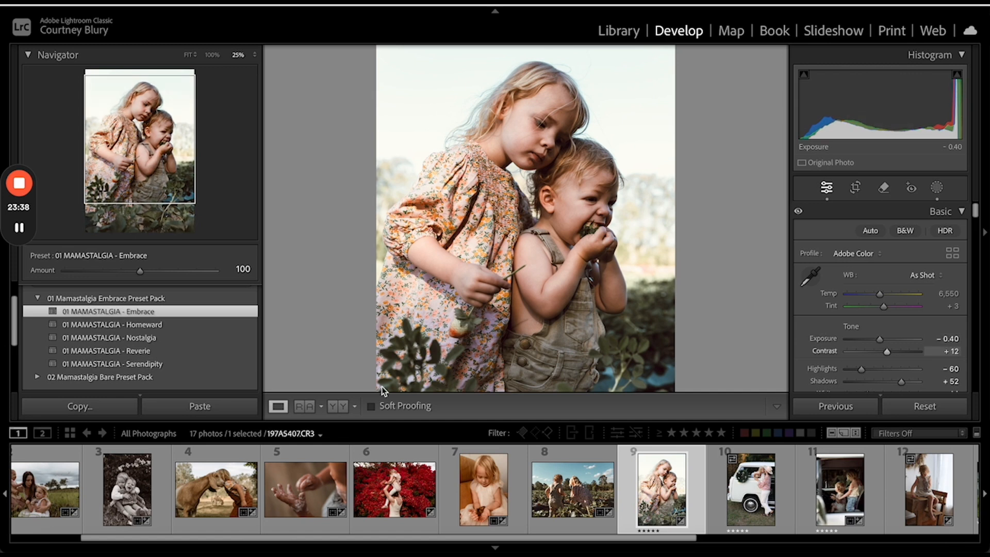
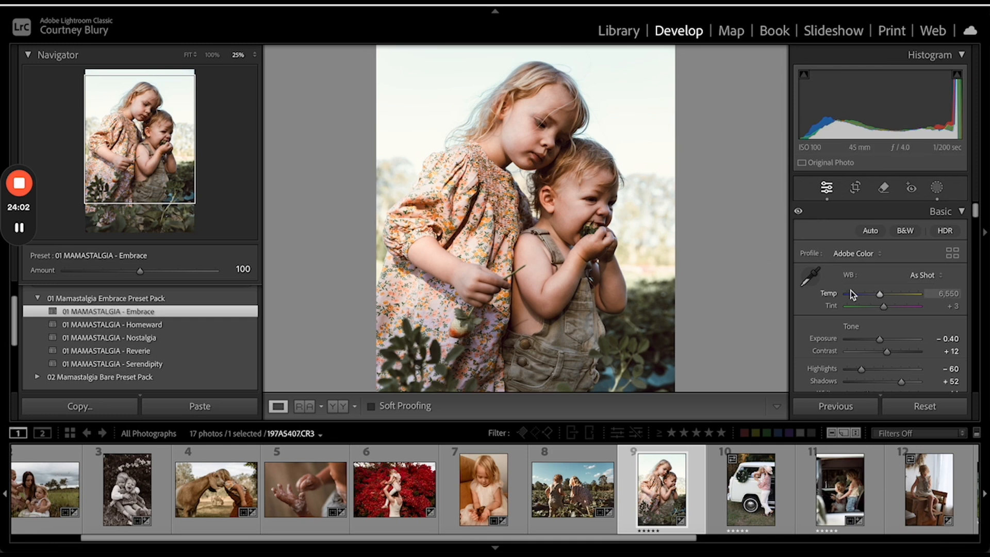
left_click_drag(879, 339, 881, 339)
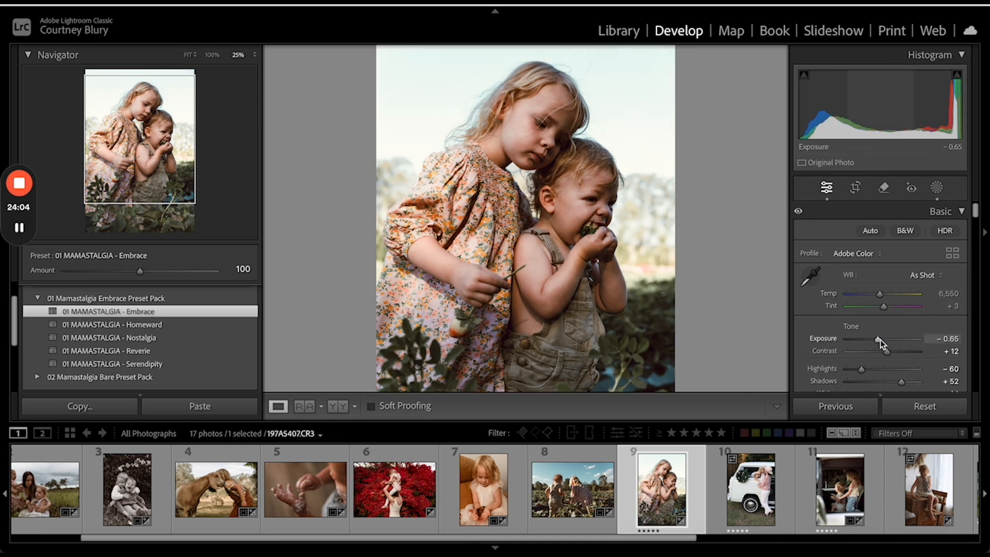
left_click_drag(859, 371, 852, 369)
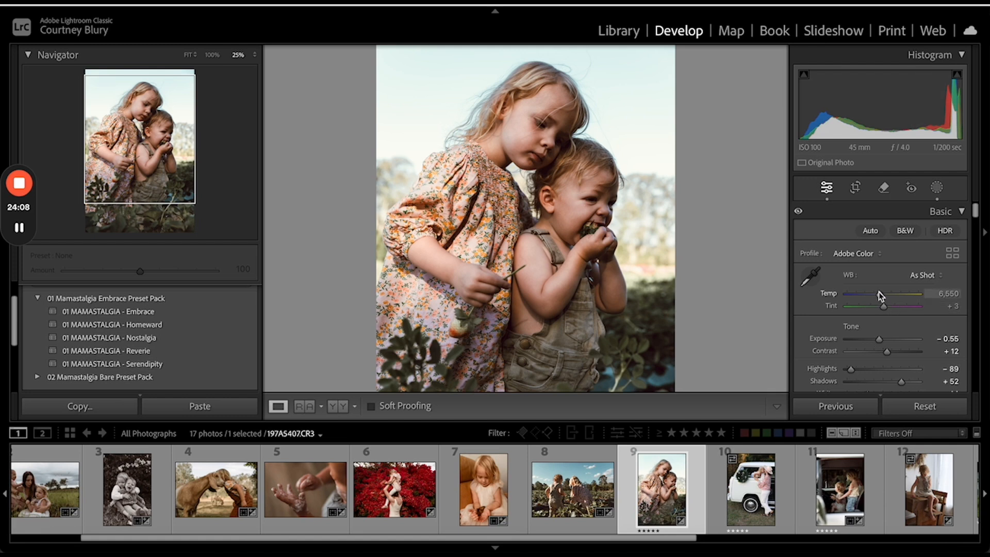
left_click_drag(881, 296, 882, 295)
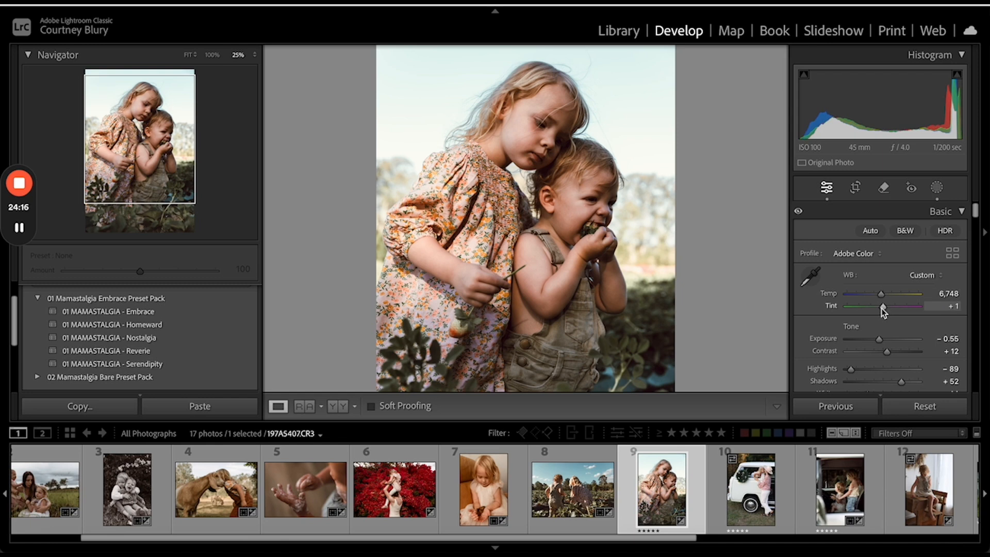
left_click_drag(883, 309, 882, 308)
- Straighten the photo of the two children to an angle of about -2.22 and crop it slightly tighter
left_click(855, 187)
left_click_drag(699, 117, 694, 106)
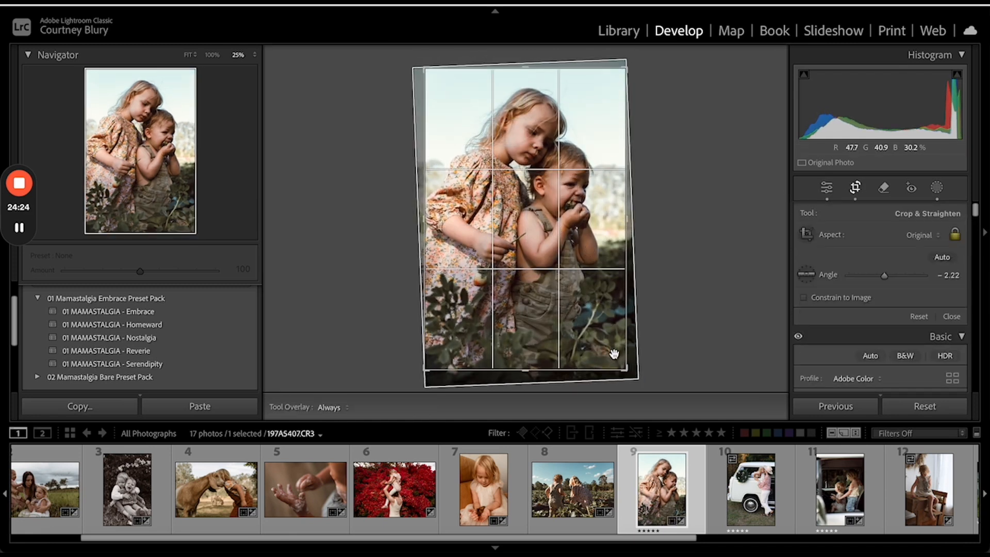
left_click_drag(625, 367, 614, 361)
key("Return")
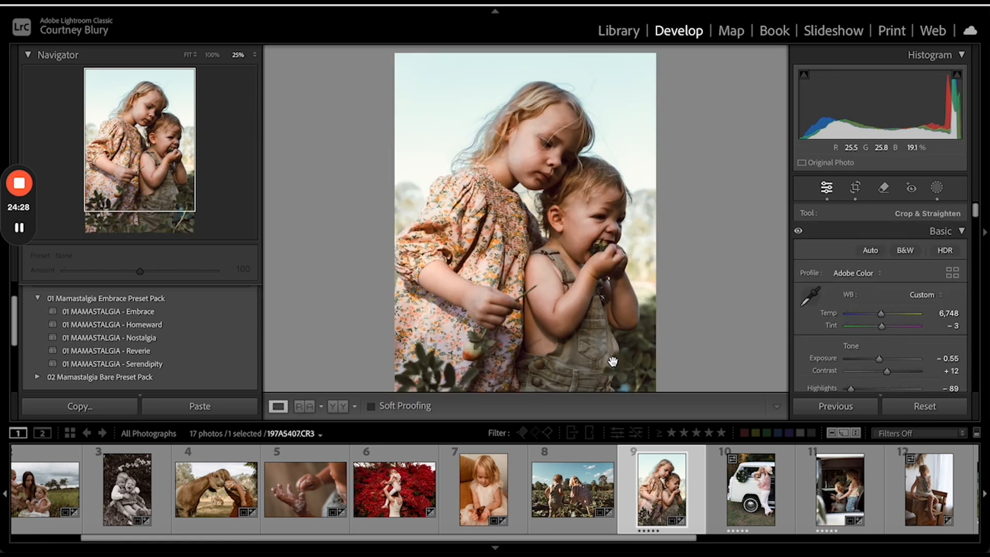
- Create a new brush mask and paint it over both children's faces
key("super+=")
key("super+=")
left_click_drag(662, 199, 548, 258)
left_click(937, 187)
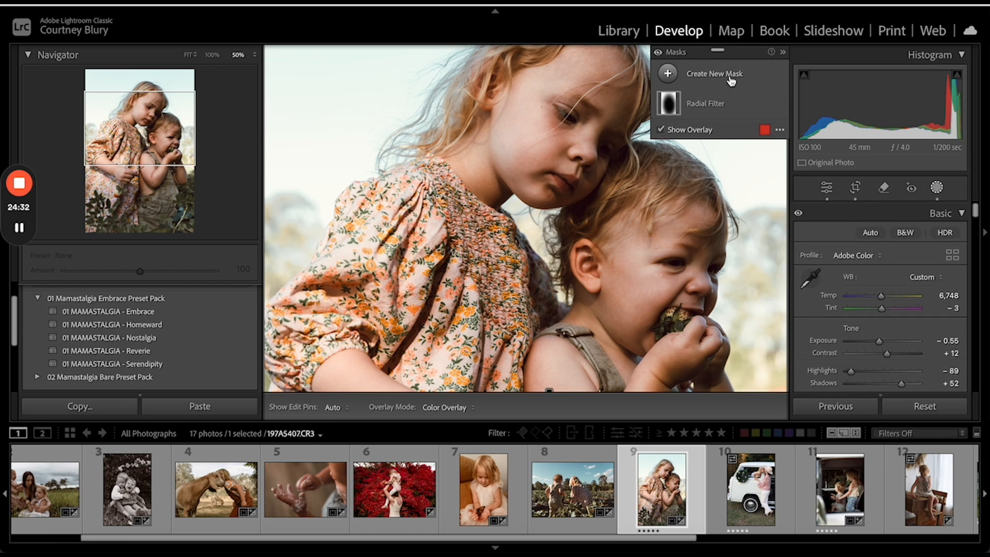
left_click(732, 80)
left_click(728, 196)
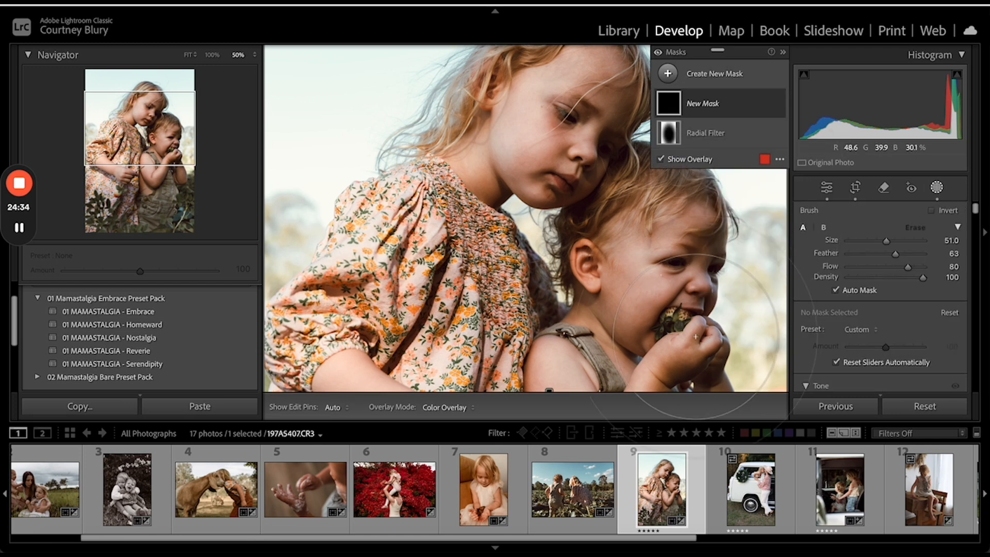
mouse_move(699, 281)
left_mouse_down()
mouse_move(698, 257)
mouse_move(685, 314)
left_mouse_up()
left_click_drag(587, 129, 568, 93)
- Set the face mask's Contrast to -73 and Shadows to 14, and compare the photo with its before view
scroll(905, 304, "down", 3)
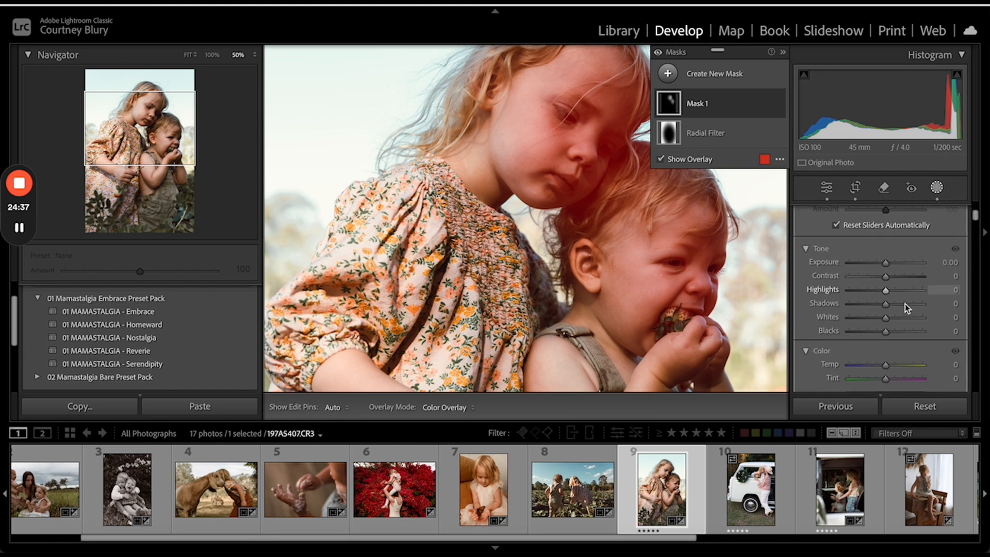
scroll(905, 304, "down", 1)
left_click_drag(887, 266, 858, 267)
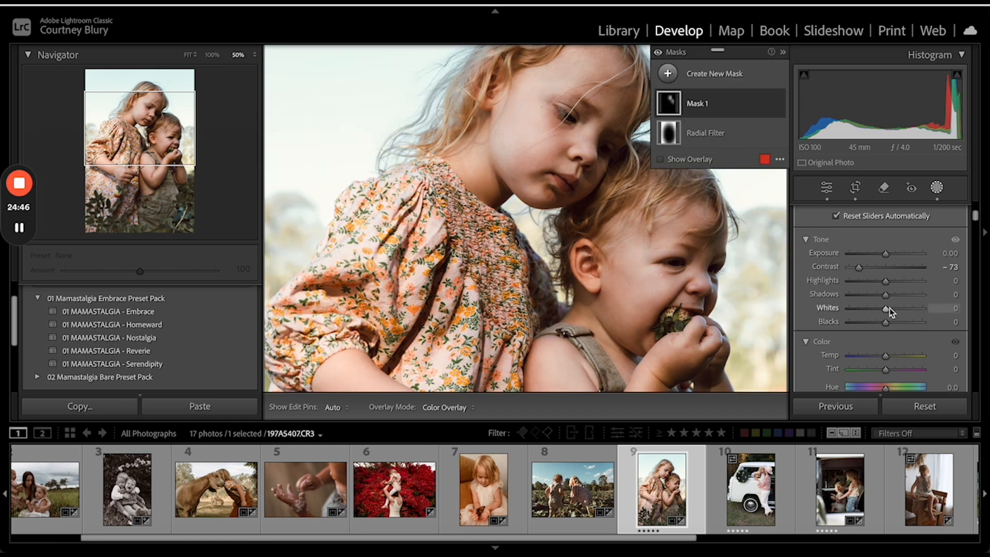
left_click_drag(885, 295, 891, 297)
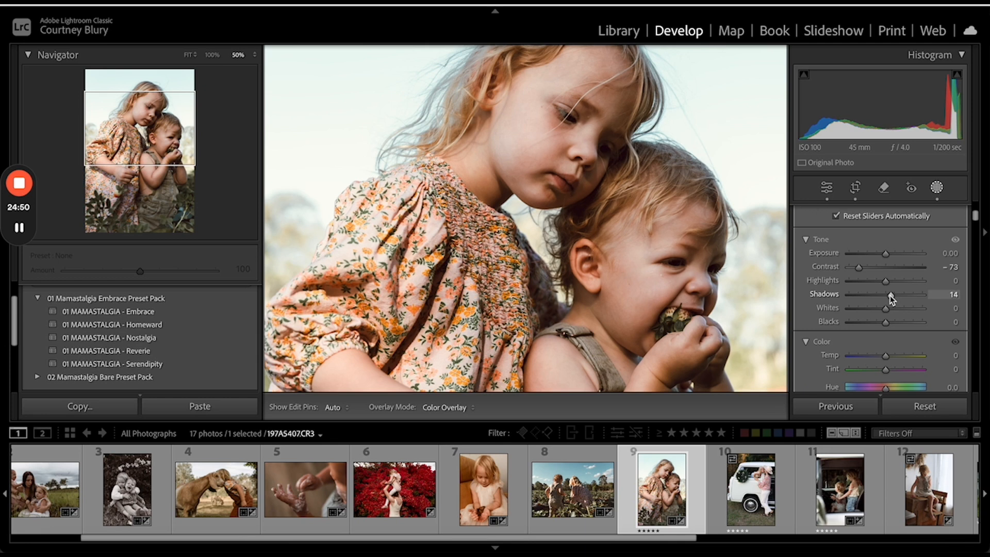
scroll(889, 295, "down", 3)
key("backslash")
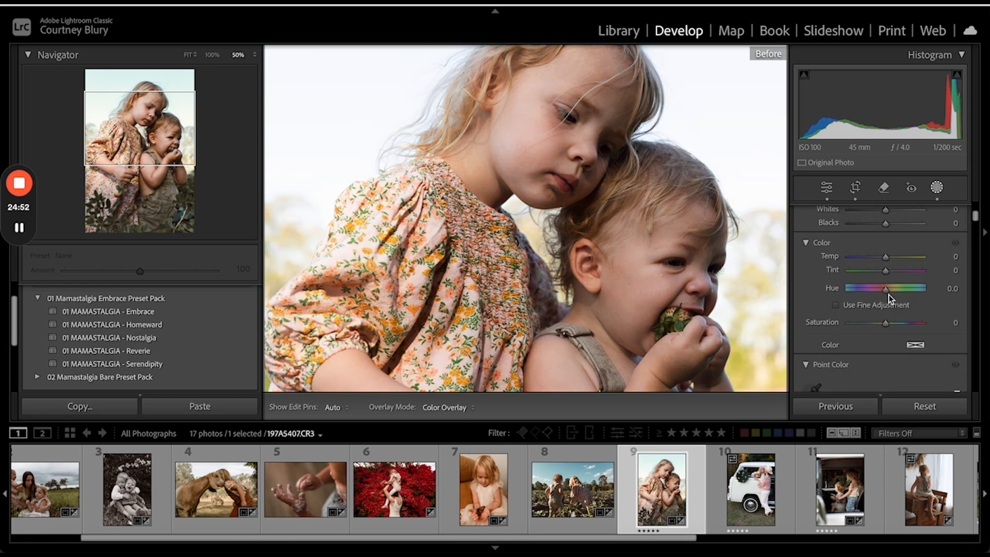
key("backslash")
key("shift+w")
- Remove the marks under the younger child's eye using the Remove tool with Generative AI at size 17
key("super+equal")
key("super+equal")
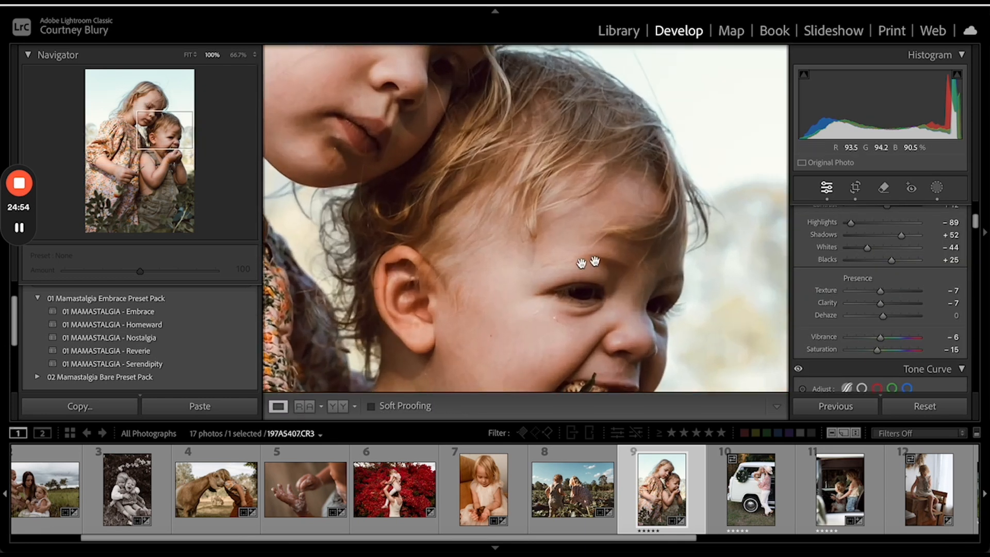
left_click_drag(686, 262, 613, 166)
key("super+equal")
key("super+equal")
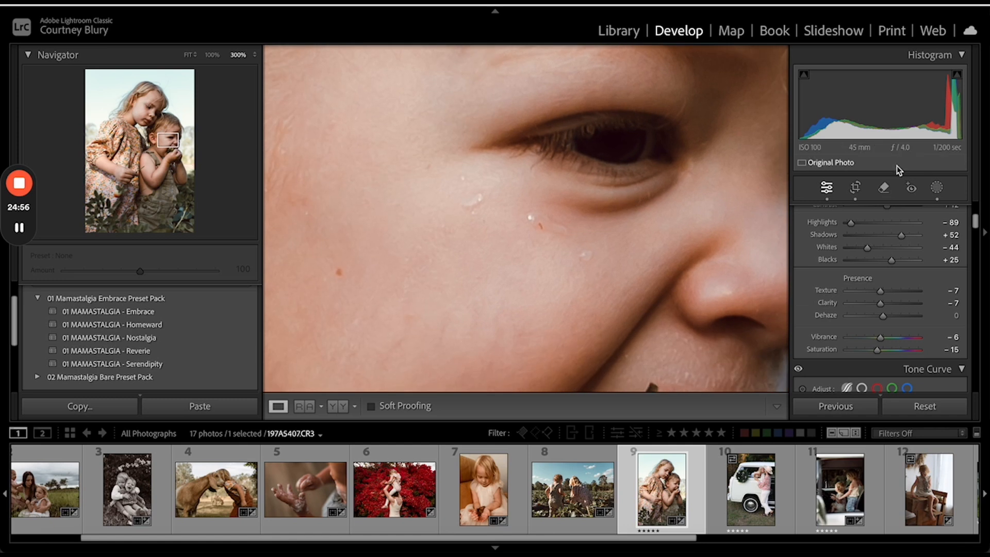
left_click(884, 188)
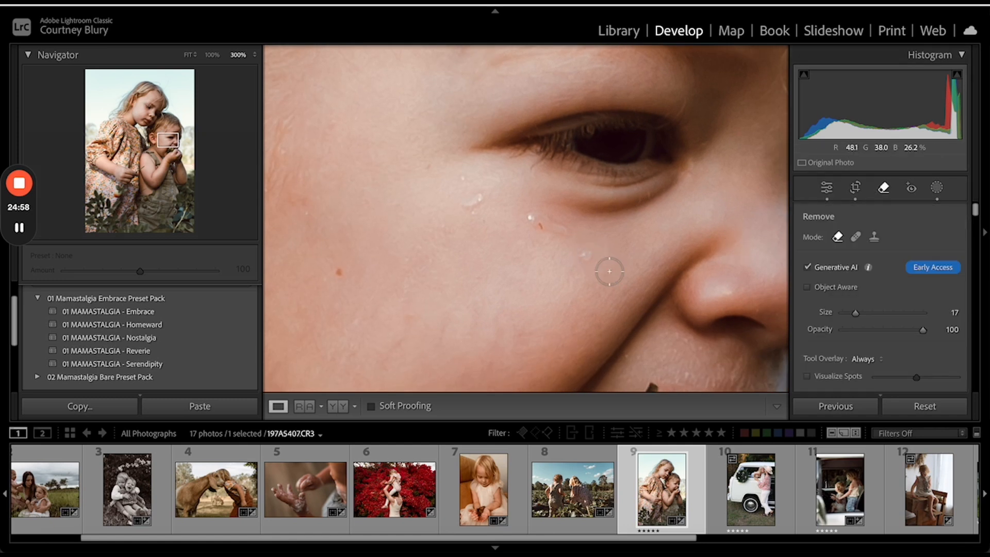
mouse_move(589, 260)
left_mouse_down()
mouse_move(533, 227)
mouse_move(572, 234)
mouse_move(459, 199)
mouse_move(456, 185)
mouse_move(496, 224)
mouse_move(450, 177)
left_mouse_up()
left_click(945, 310)
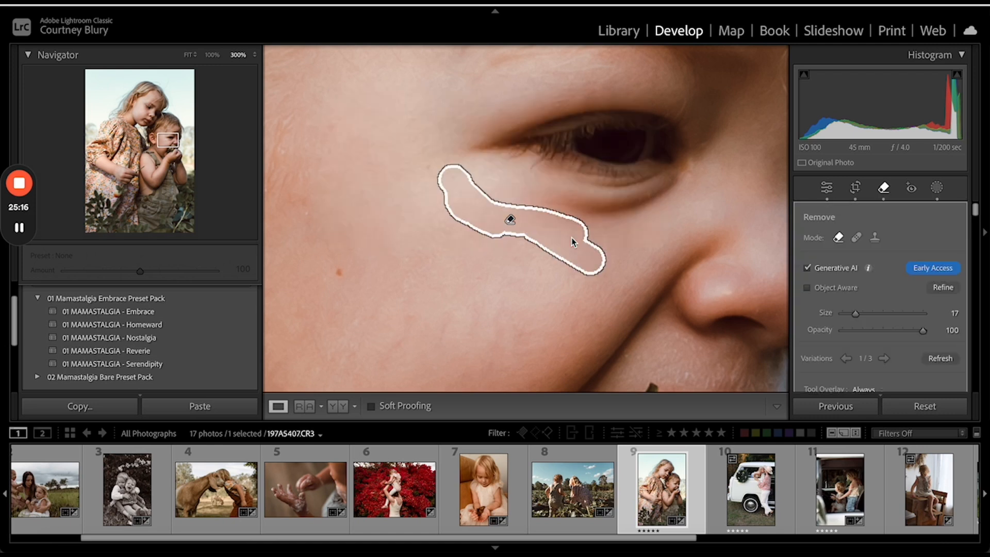
key("q")
- Select the existing Radial Filter mask and move it slightly higher over the two children
key("super+minus")
key("super+minus")
key("super+minus")
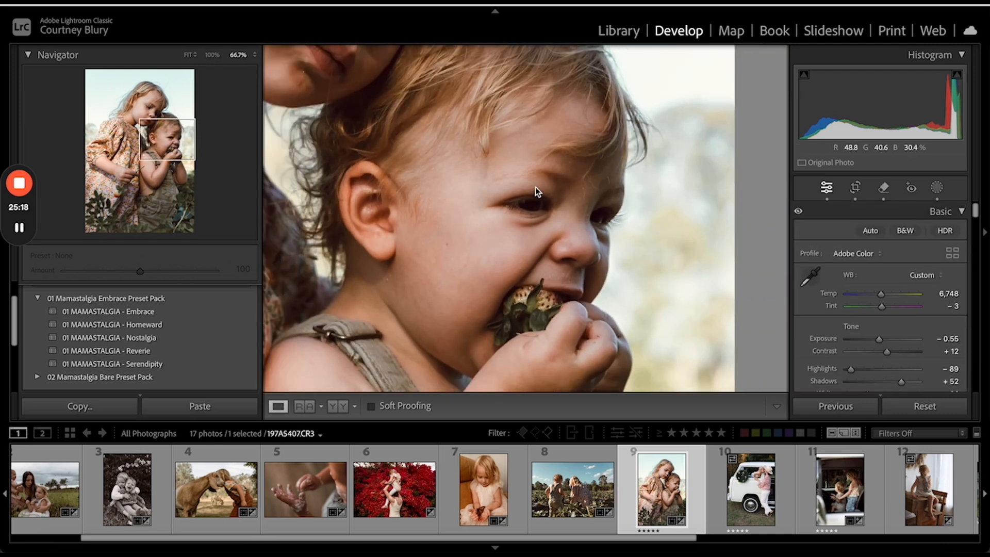
key("super+minus")
key("super+minus")
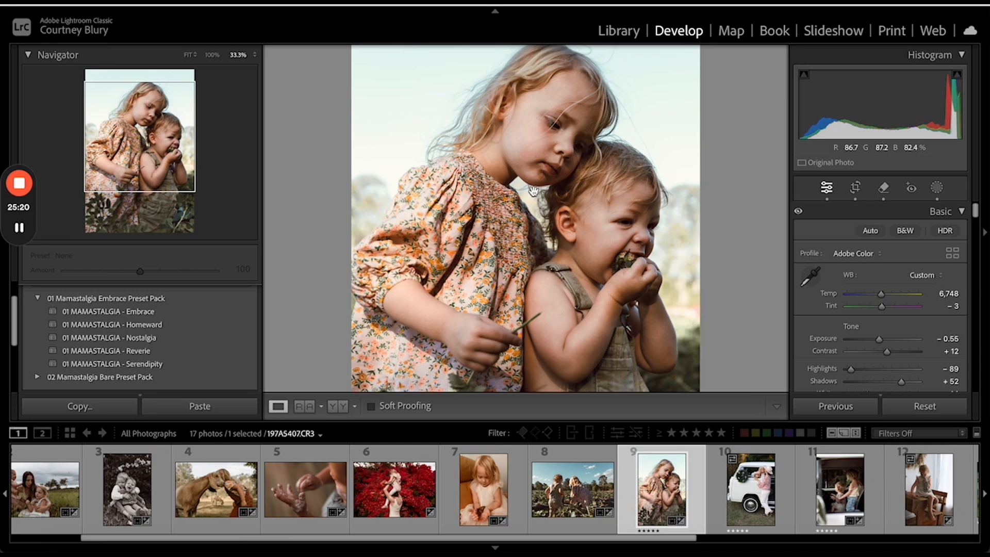
key("super+minus")
mouse_move(577, 288)
left_mouse_down()
mouse_move(592, 137)
mouse_move(593, 293)
left_mouse_up()
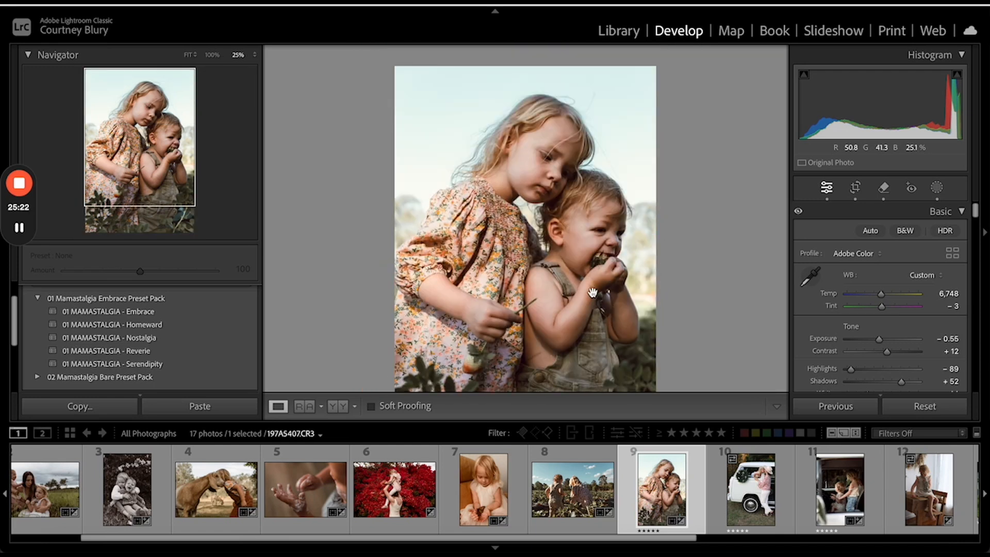
left_click(937, 187)
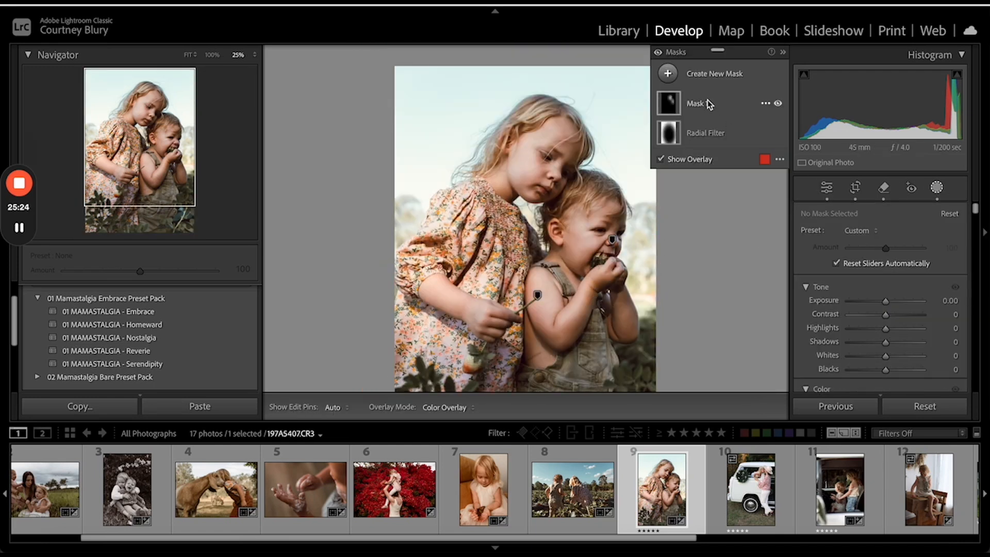
left_click(707, 144)
left_click_drag(536, 294, 541, 253)
- Set the Radial Filter mask's Clarity to -35 and finish masking
scroll(892, 336, "down", 5)
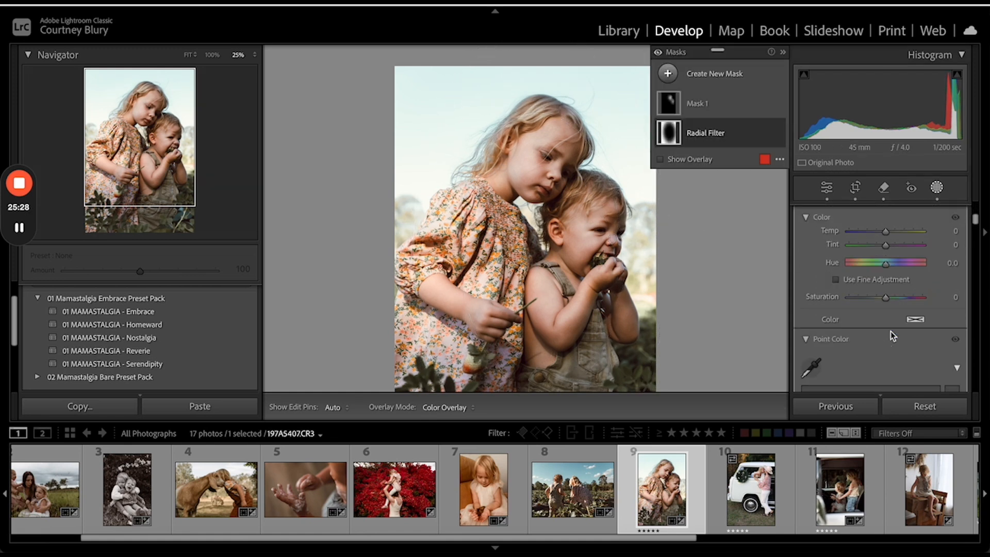
scroll(891, 331, "down", 5)
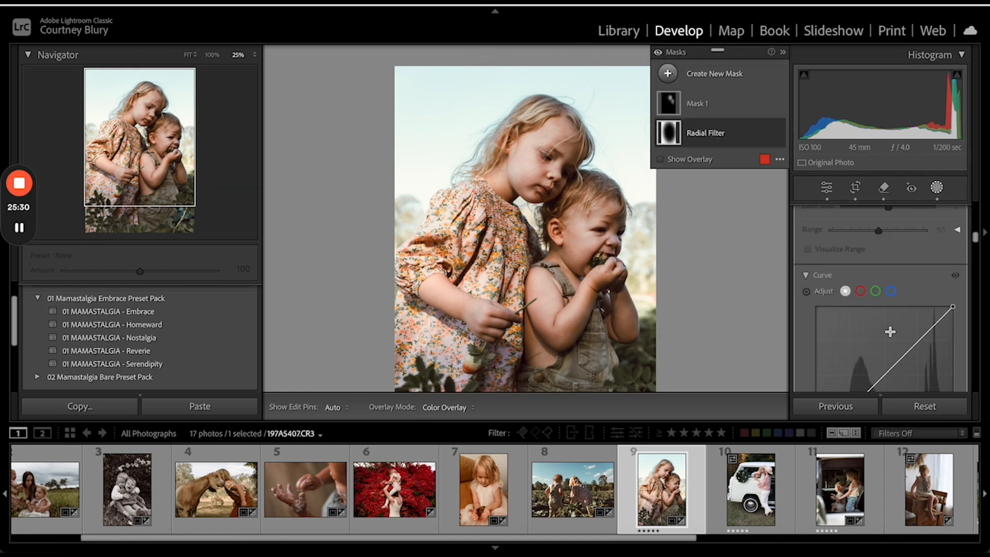
scroll(890, 331, "down", 5)
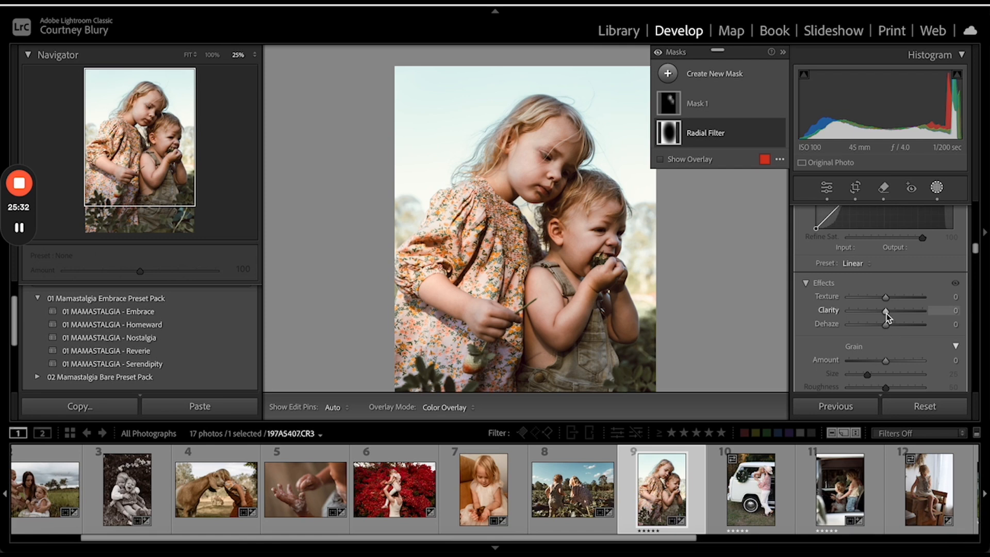
left_click_drag(885, 311, 886, 316)
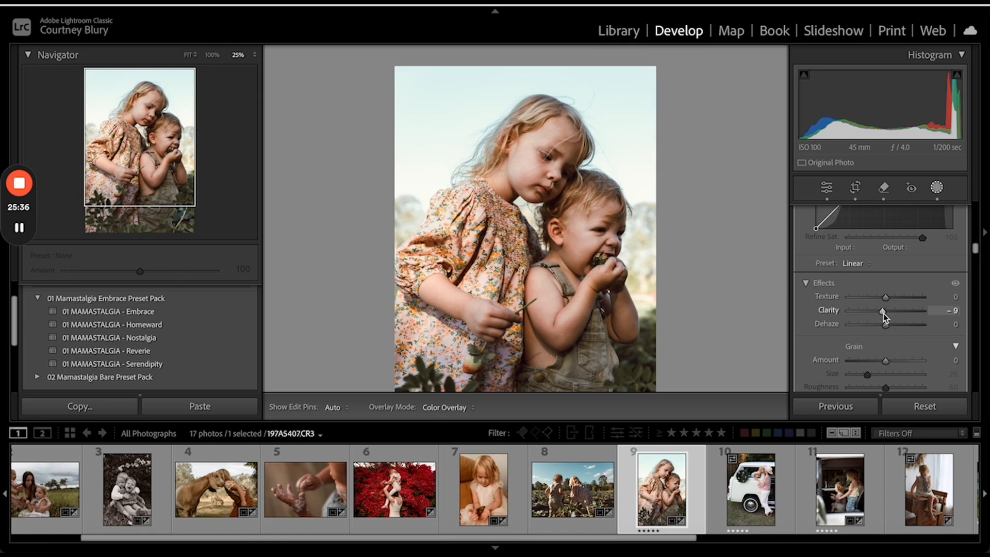
left_click_drag(883, 317, 873, 313)
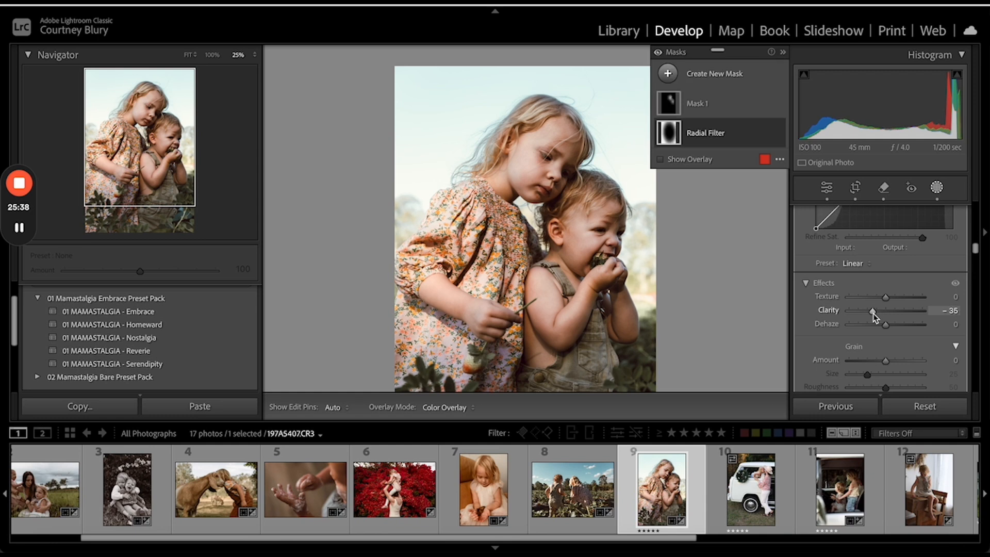
key("Return")
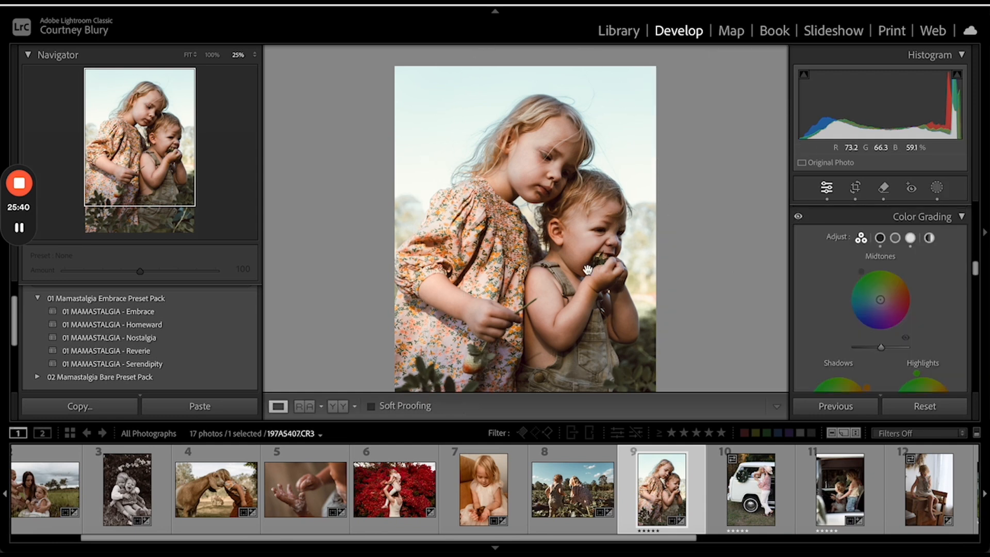
- Open the photo of the woman and child at the white van and rotate its crop to an angle of -1.99
scroll(655, 504, "down", 3)
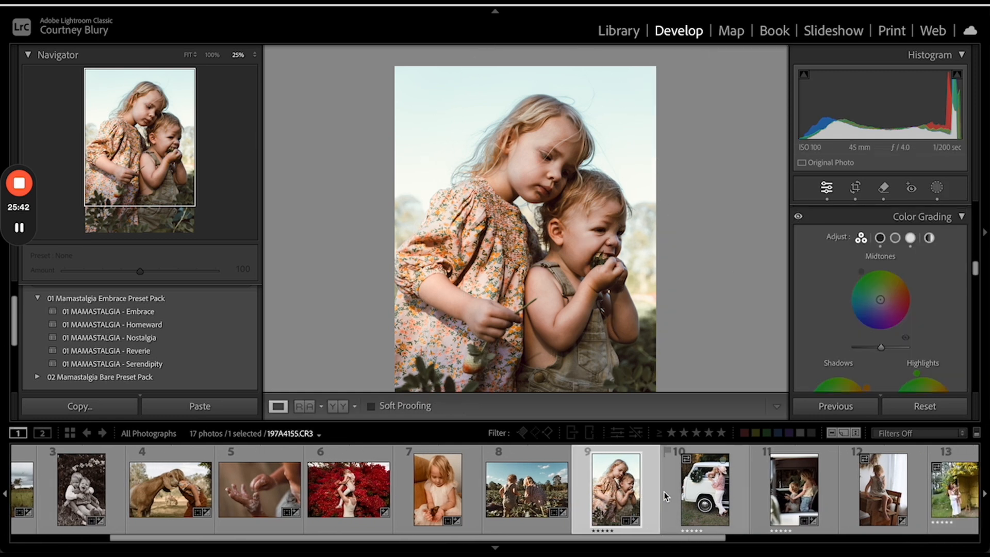
left_click(705, 492)
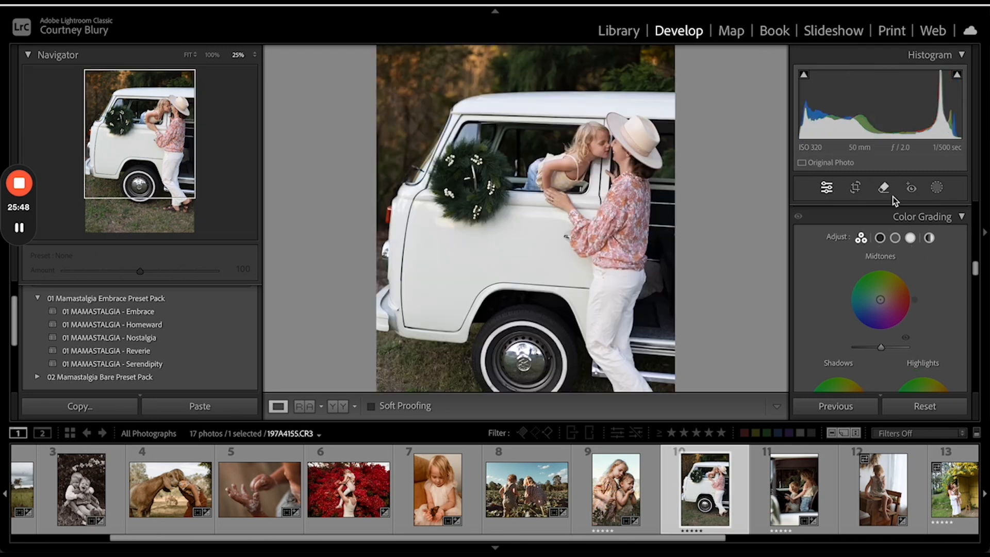
left_click(859, 188)
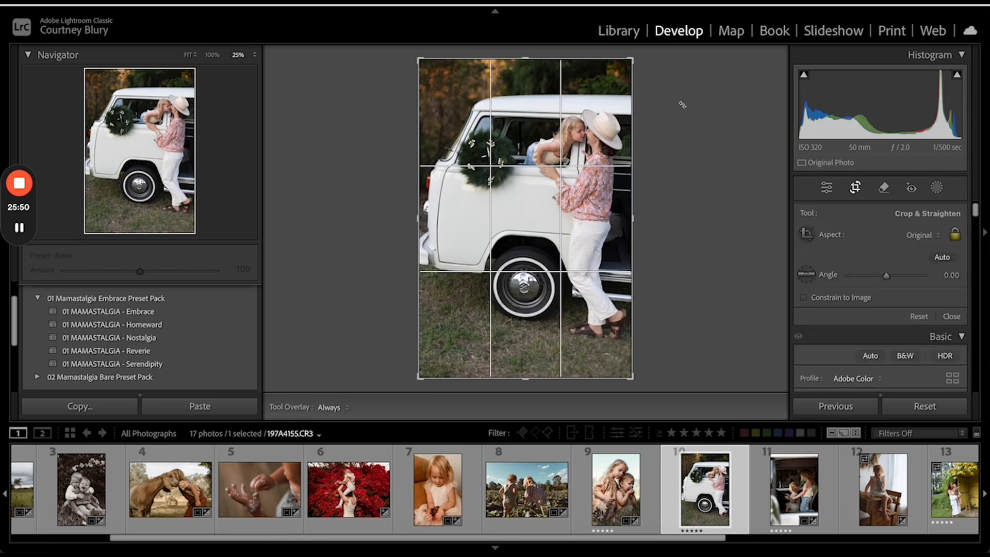
left_click_drag(680, 100, 676, 101)
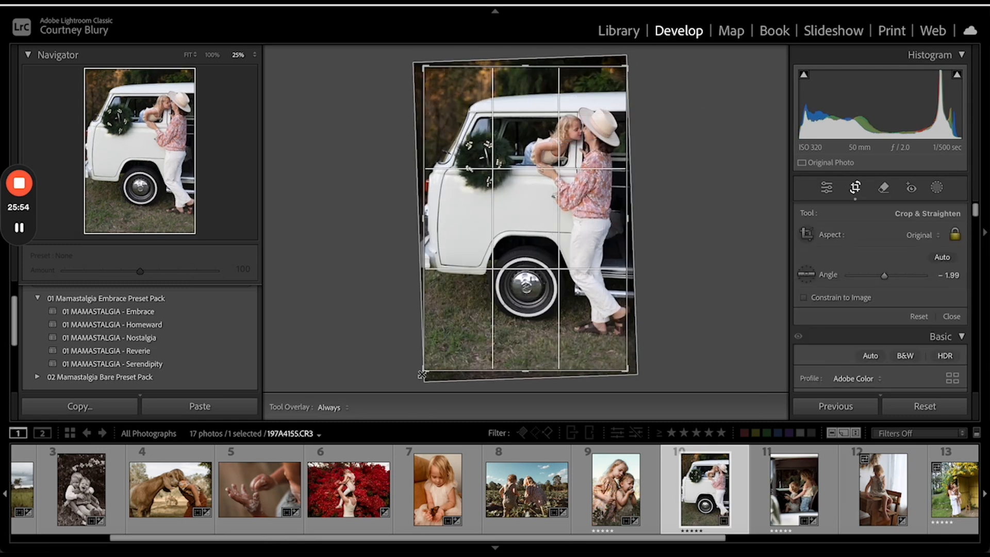
- Tighten the crop around the van and the two people, keeping the feet and front wheel in frame, and apply it
left_click_drag(427, 373, 445, 369)
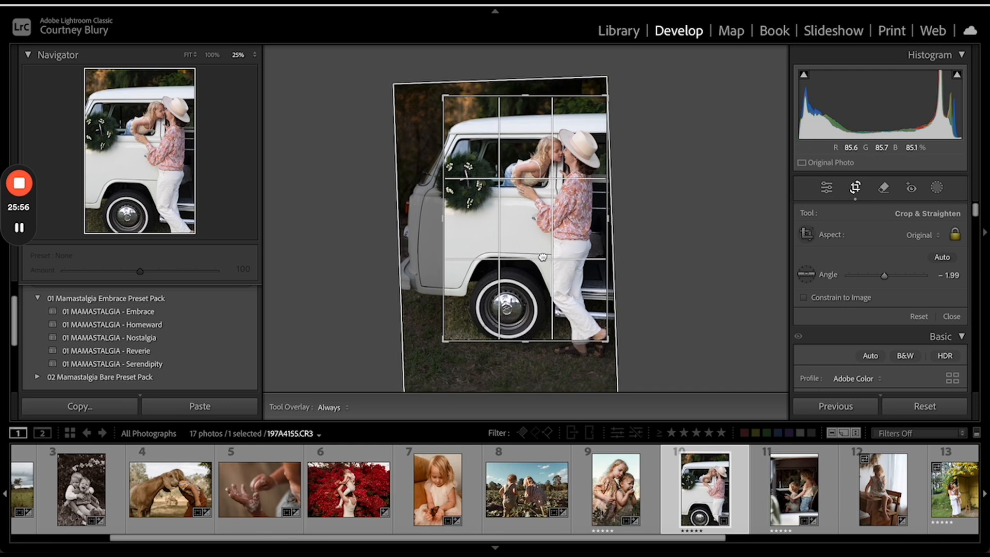
left_click_drag(543, 257, 543, 232)
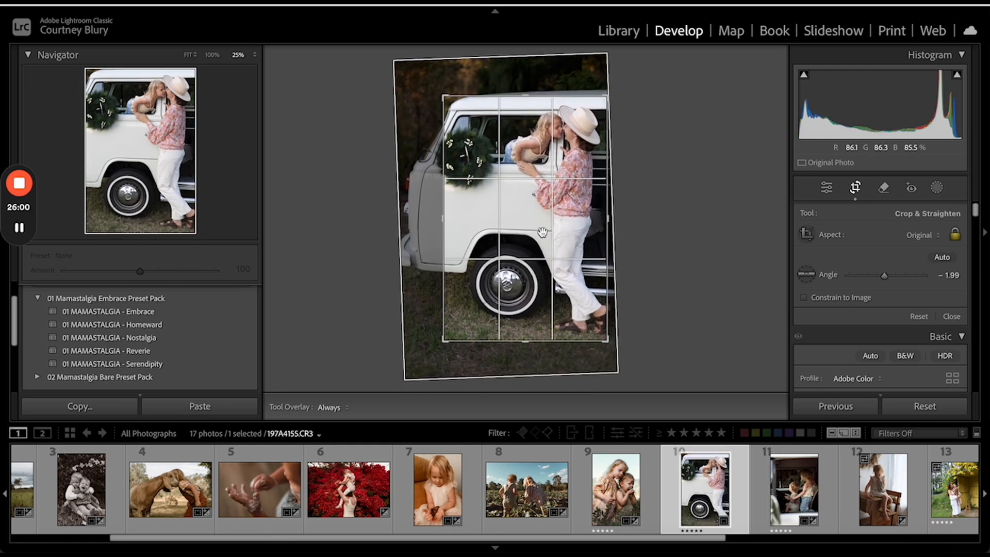
left_click_drag(442, 96, 442, 83)
left_click_drag(557, 146, 556, 140)
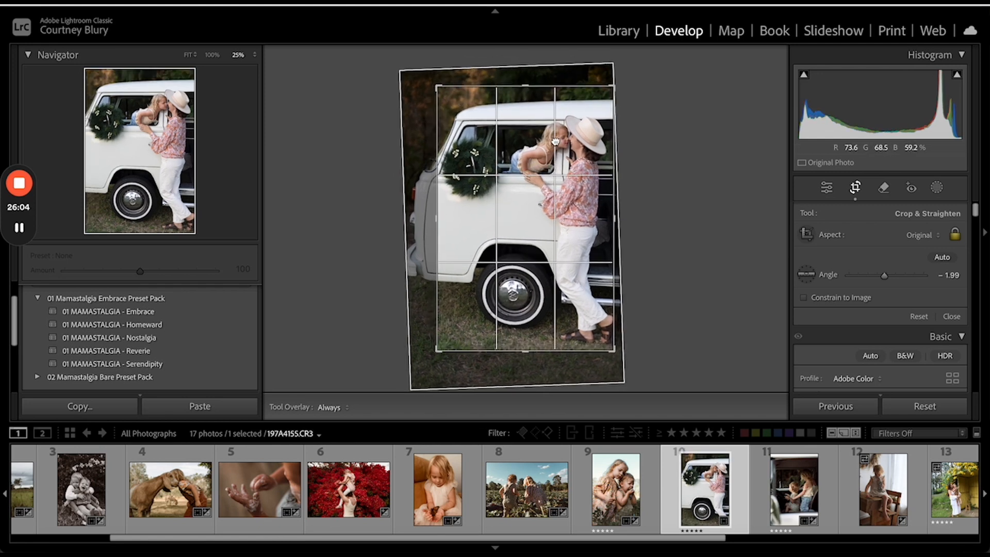
left_click(856, 188)
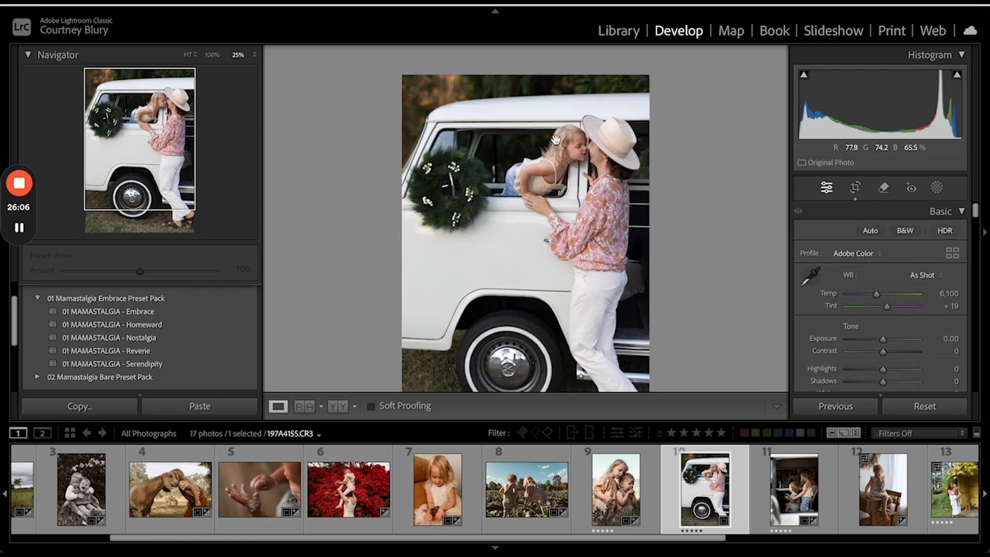
- Straighten the van photo further to an angle of -2.63 and apply the crop
left_click(858, 189)
left_click_drag(684, 109, 682, 104)
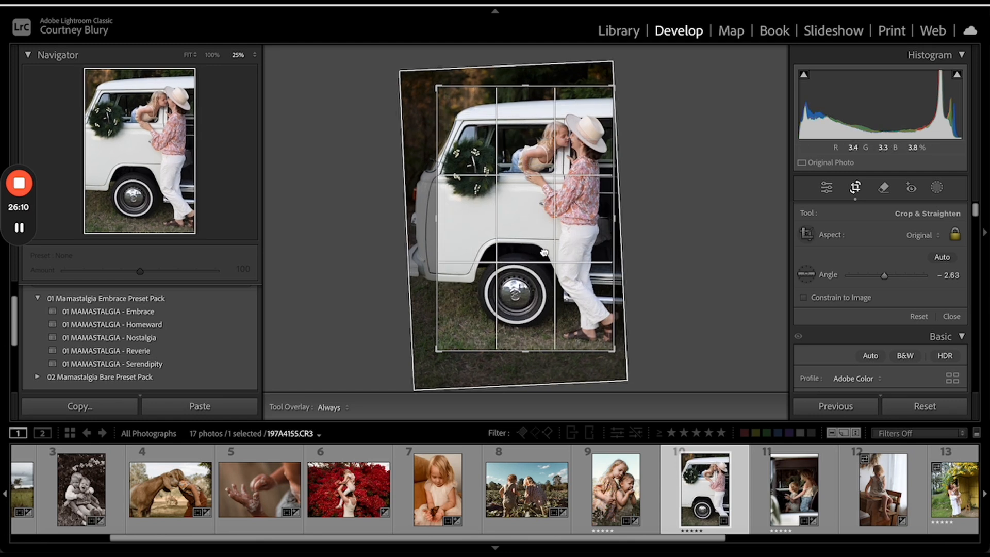
key("Return")
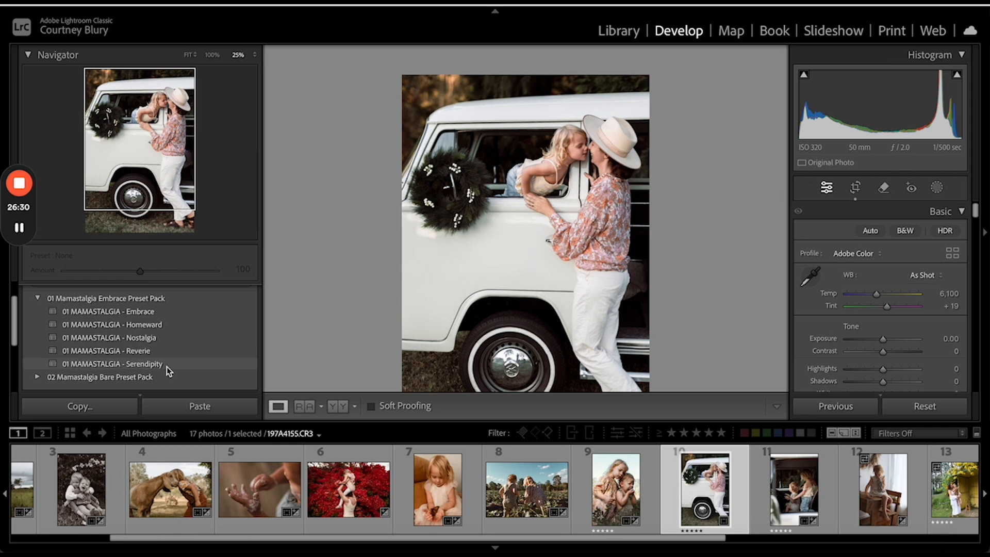
- Apply the 01 MAMASTALGIA - Serendipity preset to the van photo and check the lower part of the image
left_click(166, 367)
scroll(580, 230, "down", 2)
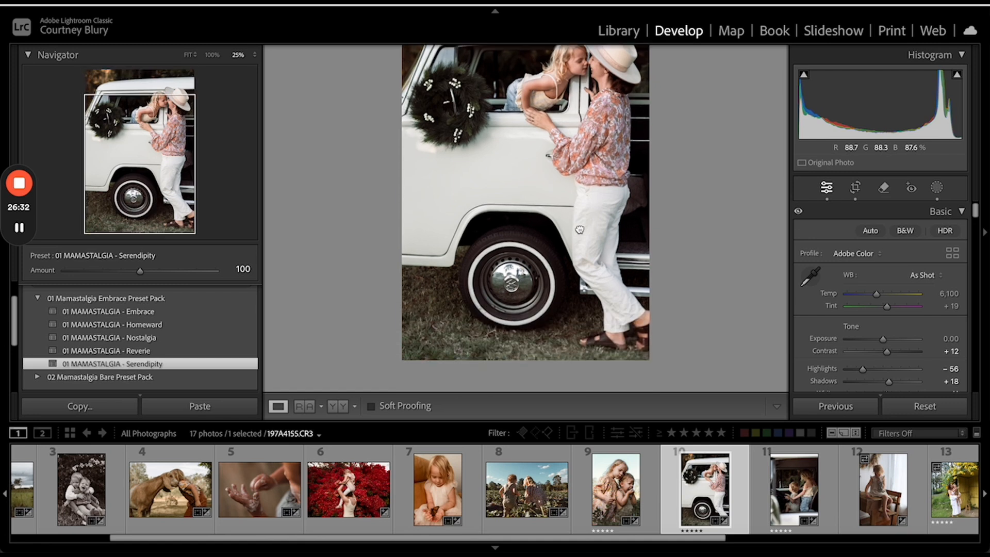
scroll(580, 230, "down", 1)
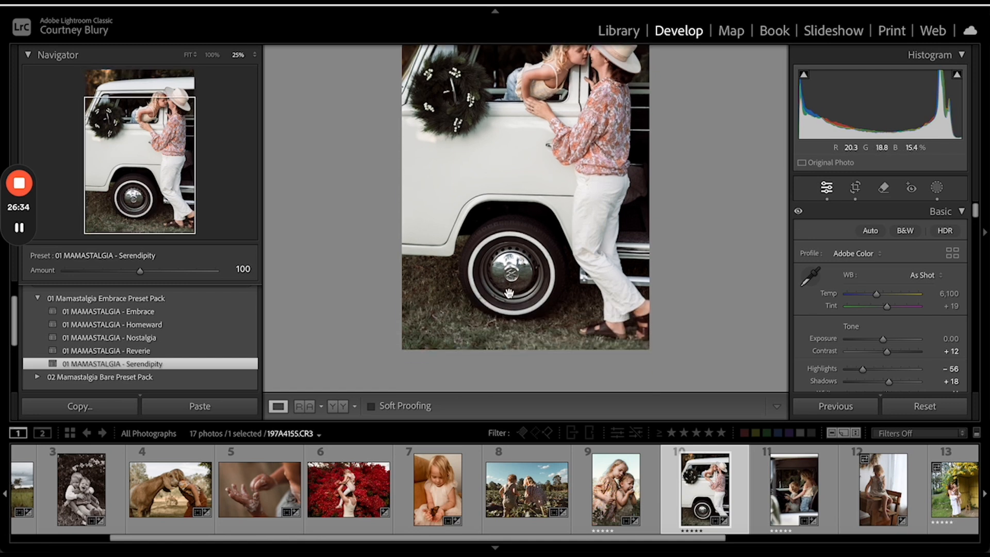
- Rotate the van photo's crop to an angle of -3.16 and apply it
scroll(571, 183, "up", 2)
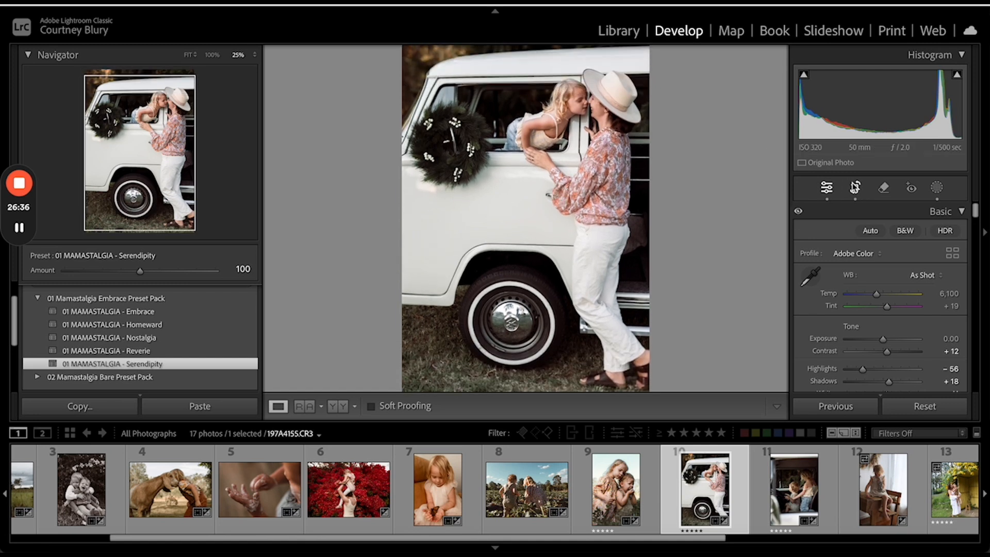
left_click(855, 188)
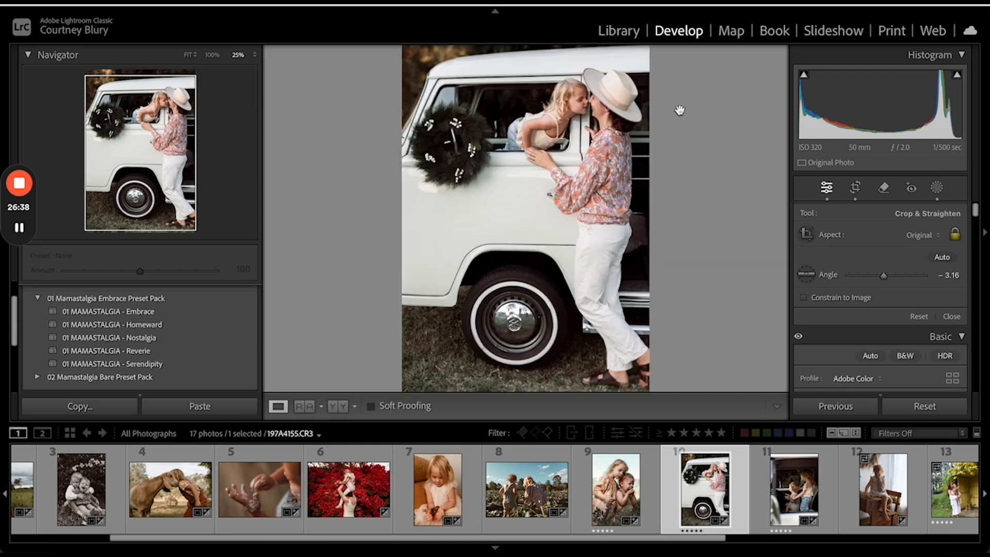
key("r")
- Paint a new brush mask over the trees behind the van, using size 26 for the narrower area, increase one mask adjustment and finish masking
left_click_drag(583, 101, 584, 258)
left_click(937, 187)
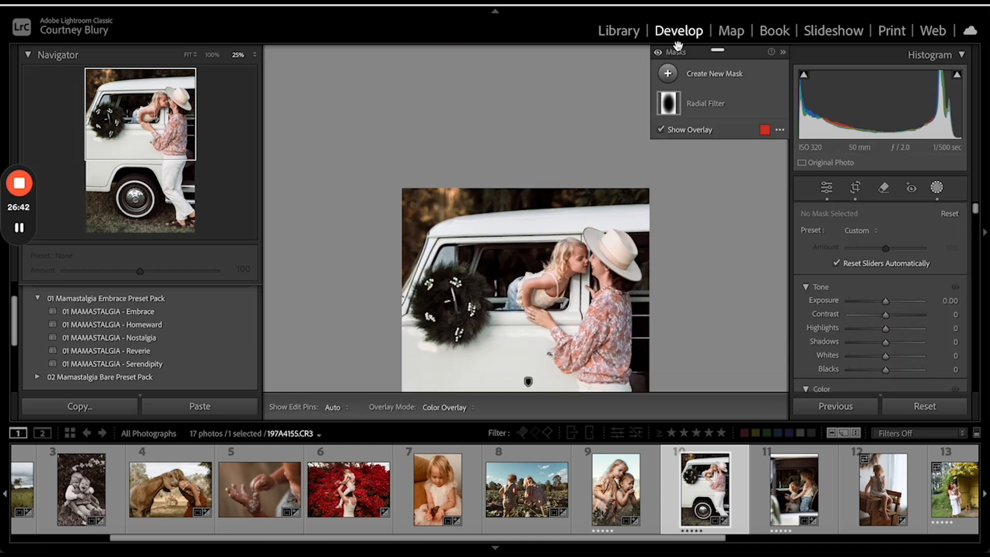
left_click(720, 75)
left_click(733, 193)
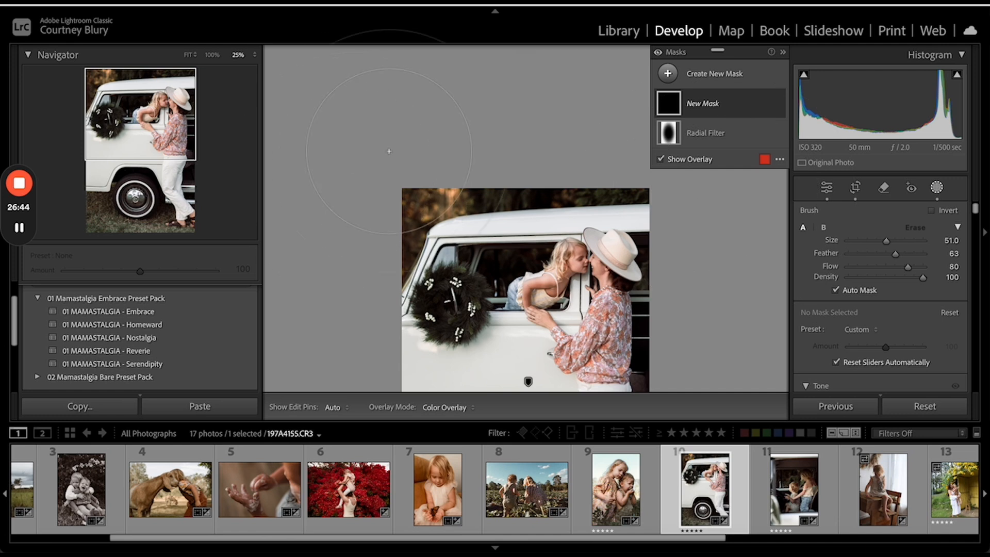
mouse_move(381, 251)
left_mouse_down()
mouse_move(402, 173)
mouse_move(463, 155)
mouse_move(357, 182)
mouse_move(629, 147)
left_mouse_up()
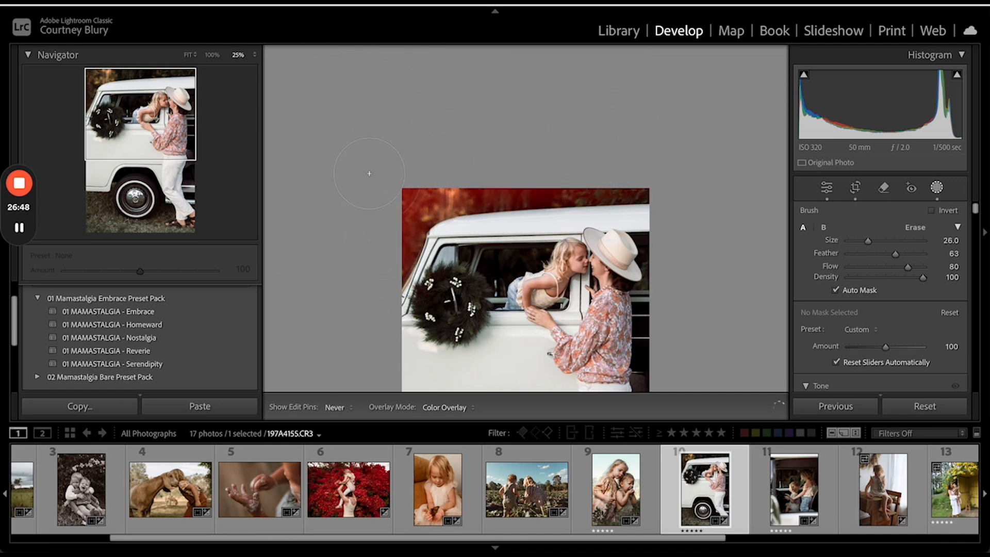
left_click_drag(369, 173, 356, 253)
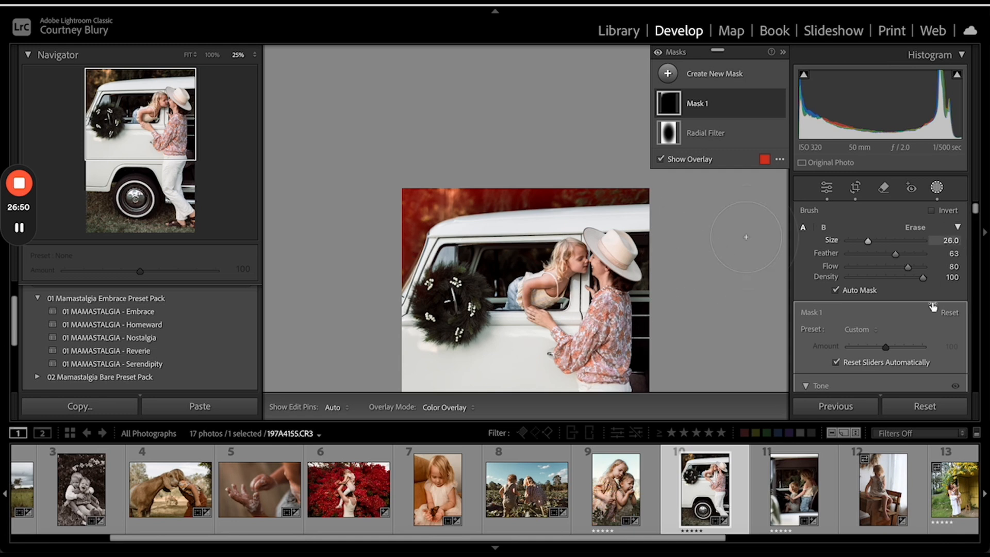
scroll(933, 307, "down", 5)
left_click_drag(884, 316, 897, 317)
key("Escape")
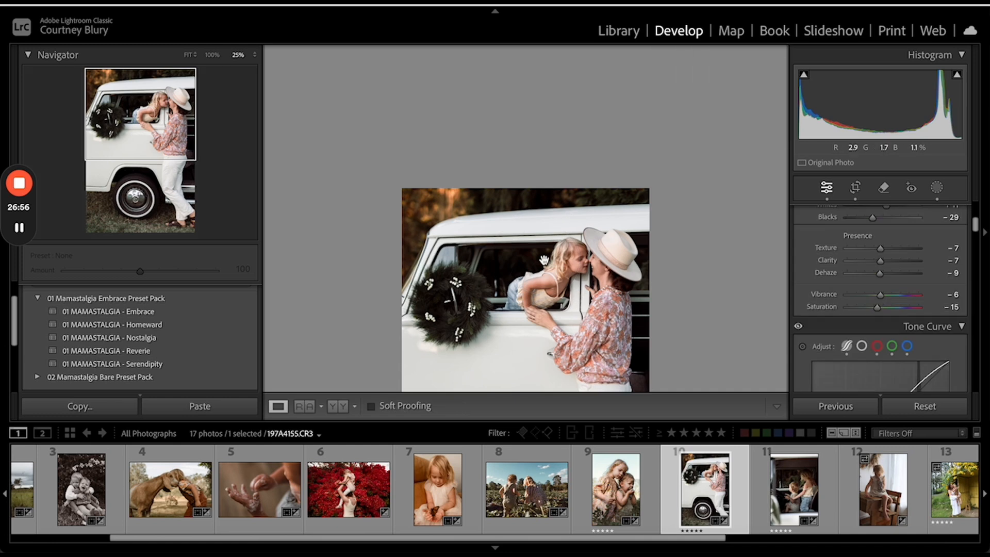
- Heal the spot beside the woman's eye under the hat brim using the Heal mode at size 12 and feather 51
left_click(544, 260)
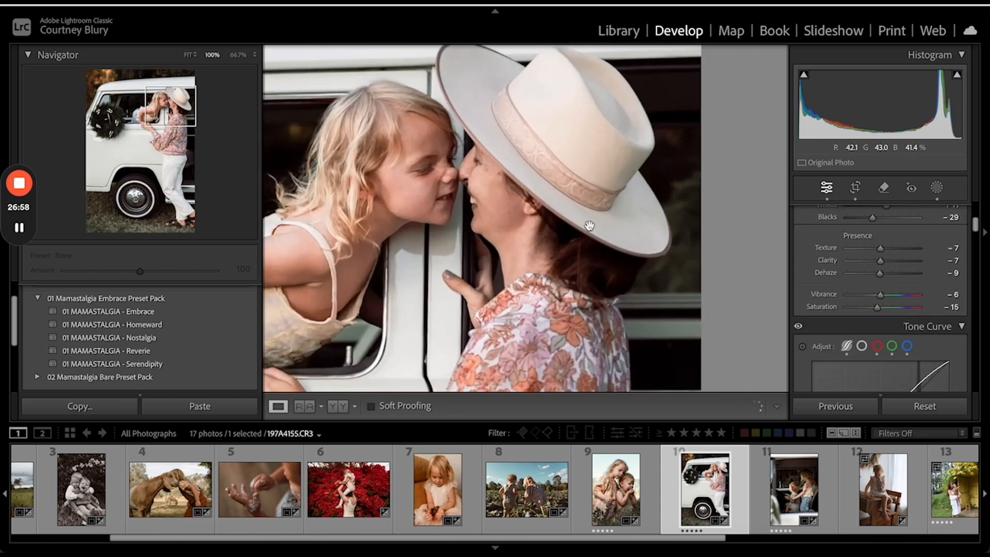
key("ctrl+minus")
key("ctrl+equal")
key("ctrl+equal")
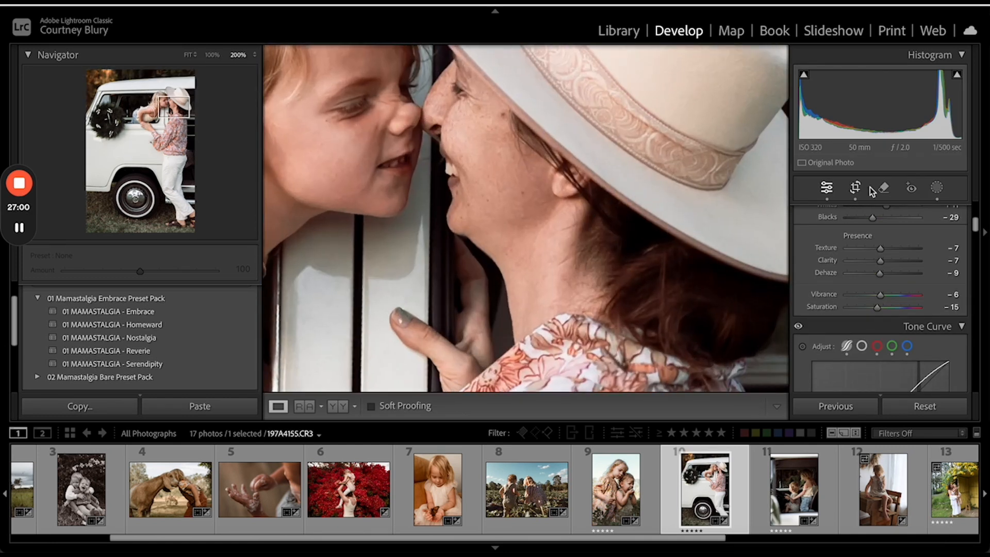
left_click(884, 189)
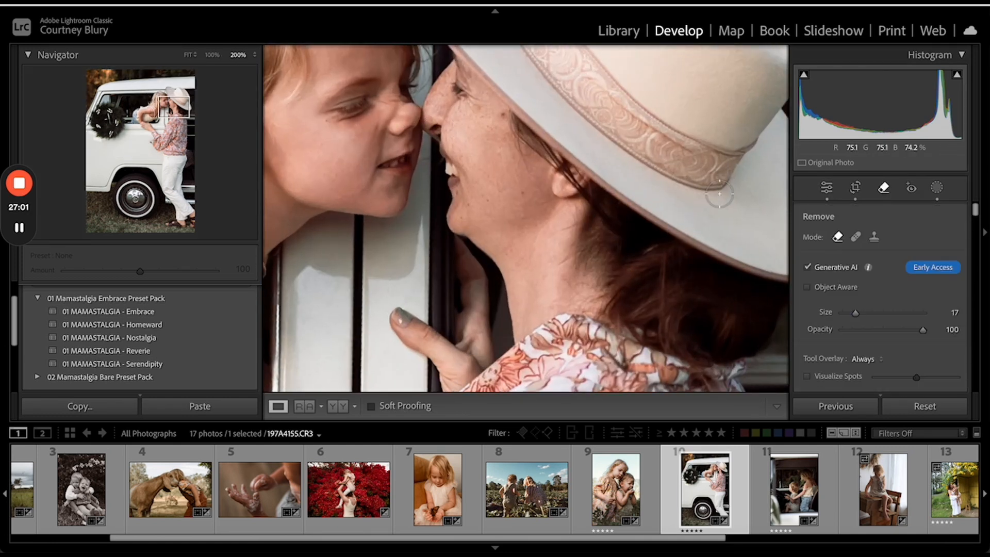
left_click(855, 237)
scroll(507, 124, "down", 4)
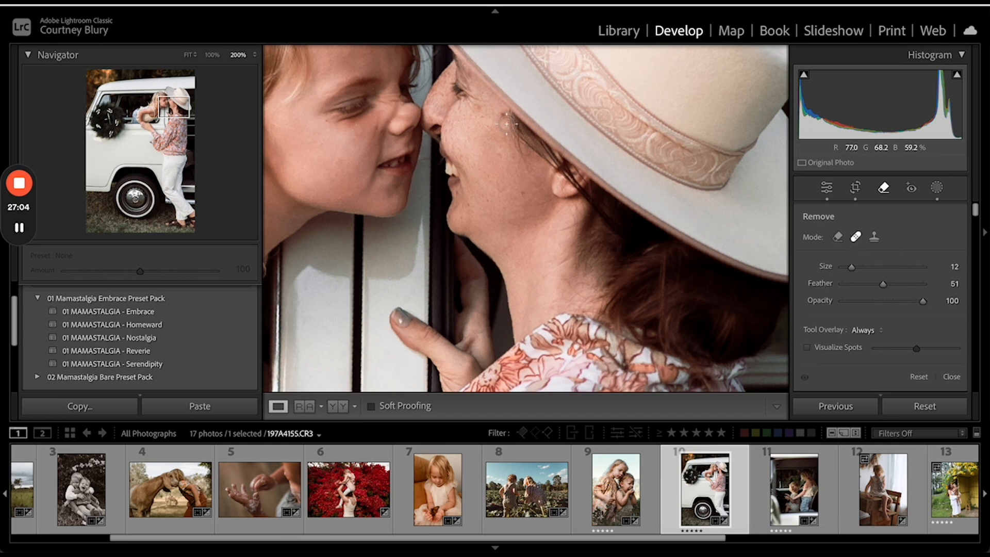
scroll(506, 124, "up", 1)
left_click(501, 115)
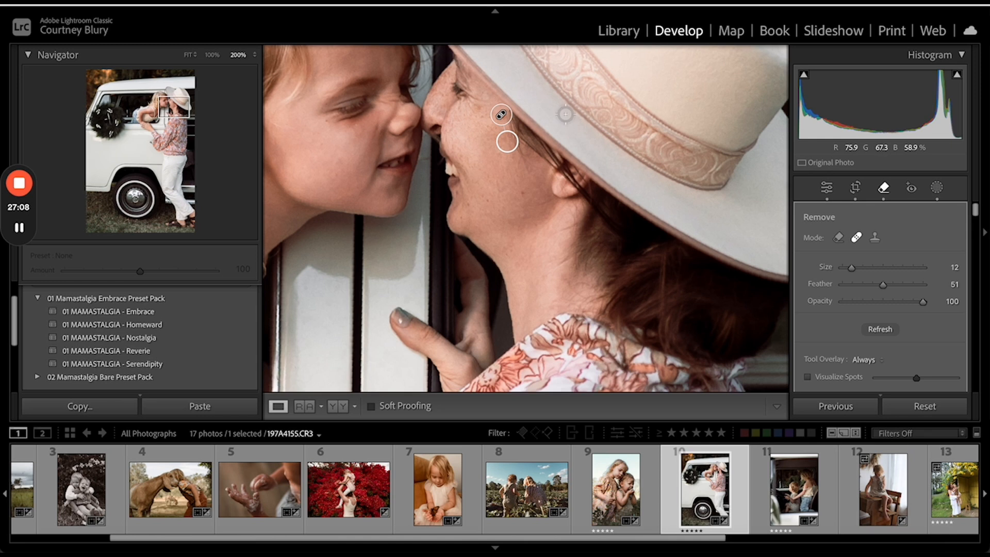
key("q")
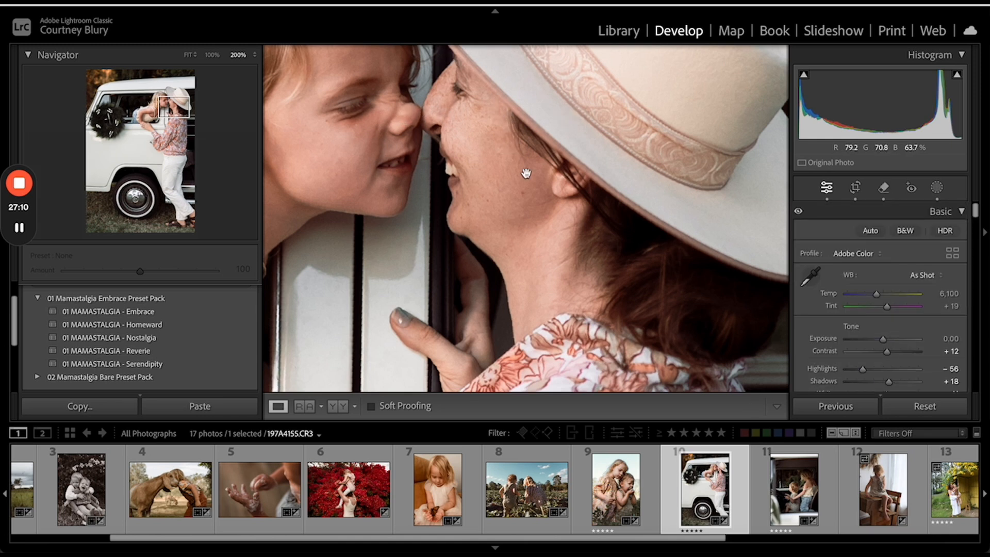
- Set the van photo's white balance Tint to +3
key("ctrl+minus")
key("ctrl+minus")
key("ctrl+minus")
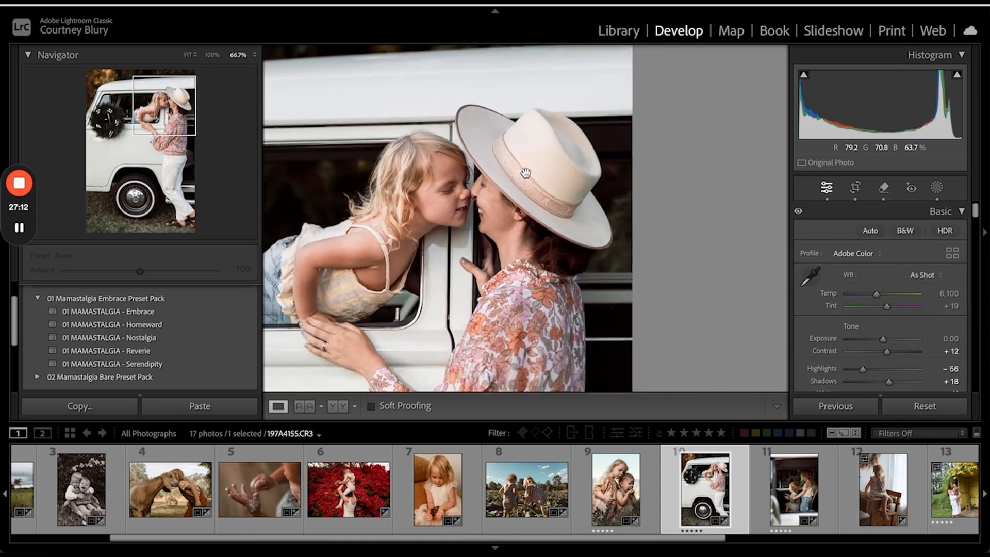
left_click_drag(561, 285, 717, 245)
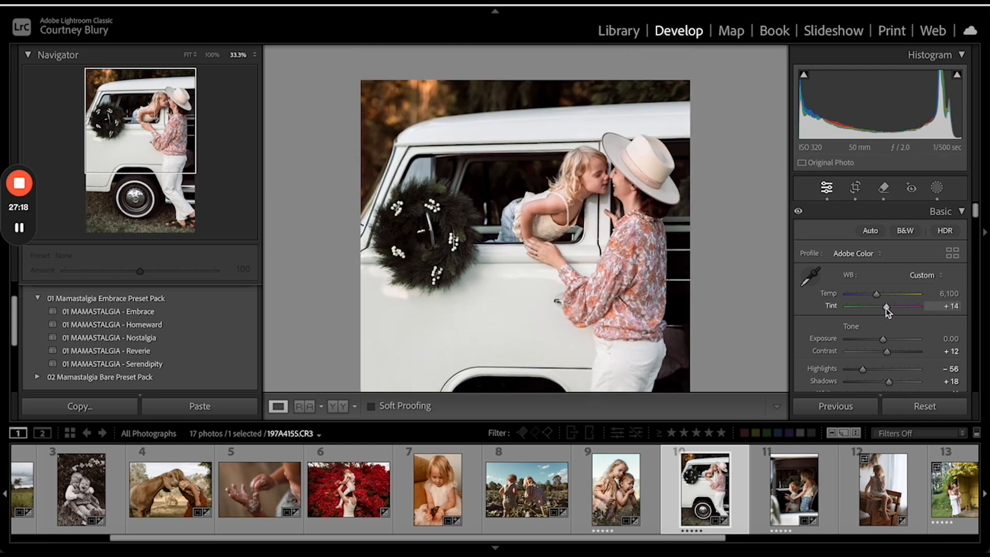
left_click_drag(886, 308, 883, 308)
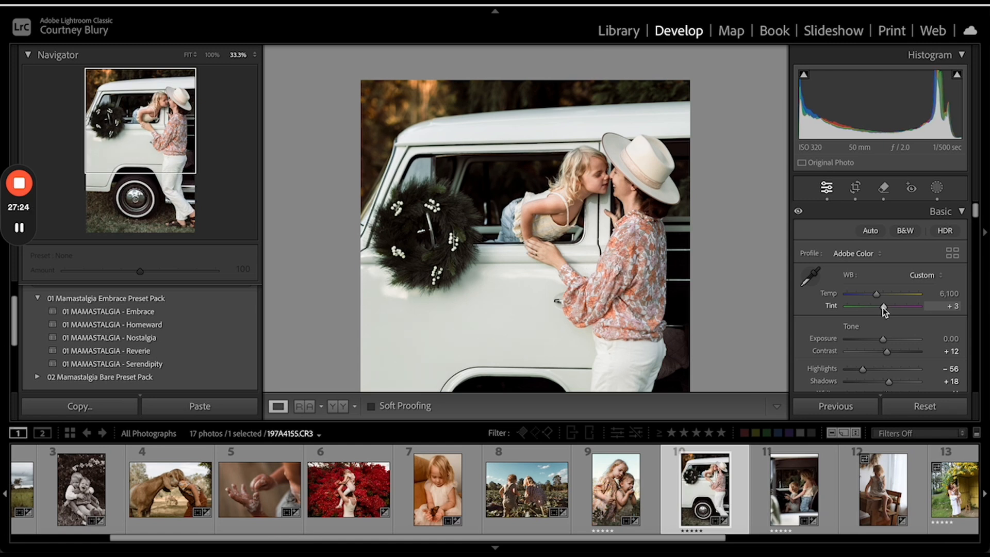
- Rotate the van photo's crop to an angle of -3.81 and apply it
key("super+minus")
key("super+minus")
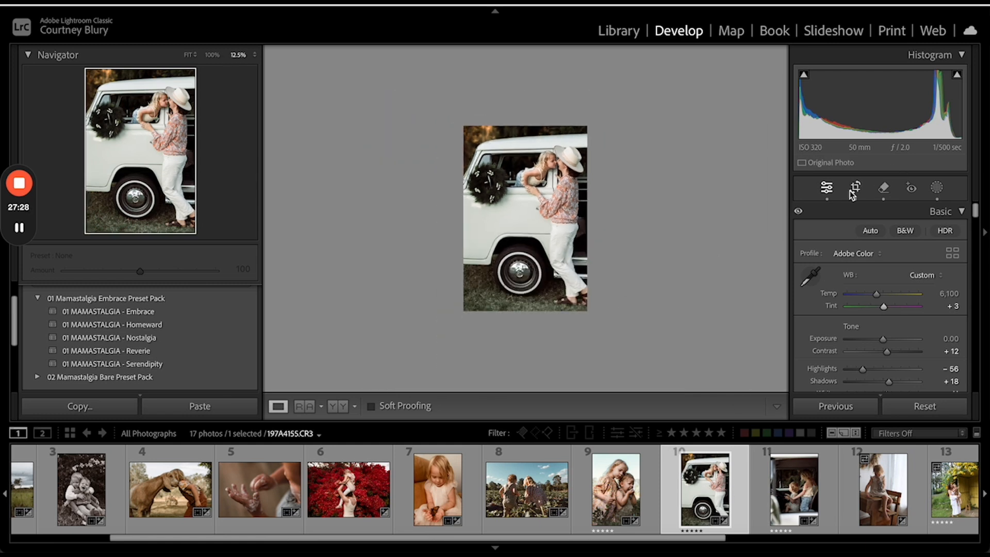
key("r")
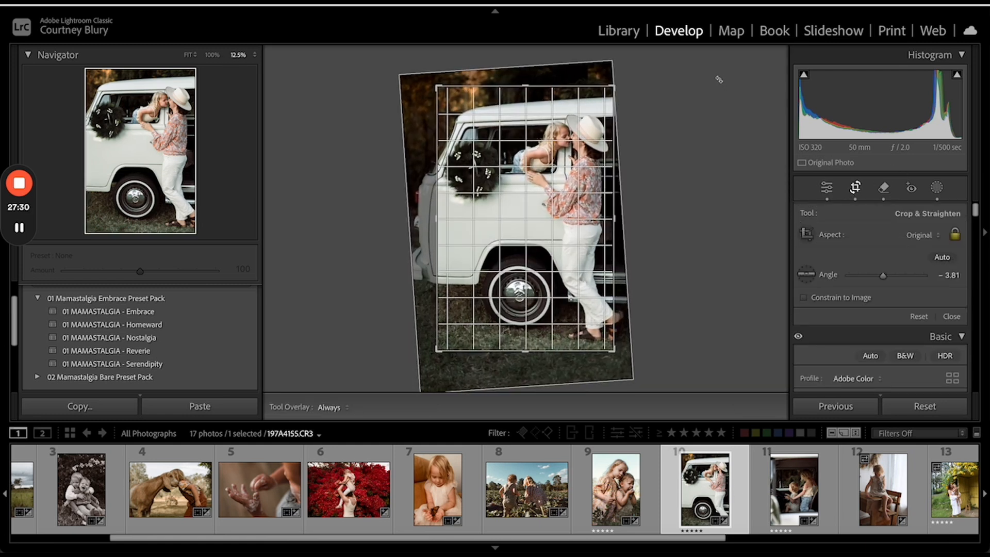
key("r")
- Open the photo of the two children inside the vehicle and apply the 01 MAMASTALGIA - Embrace preset
left_click(775, 500)
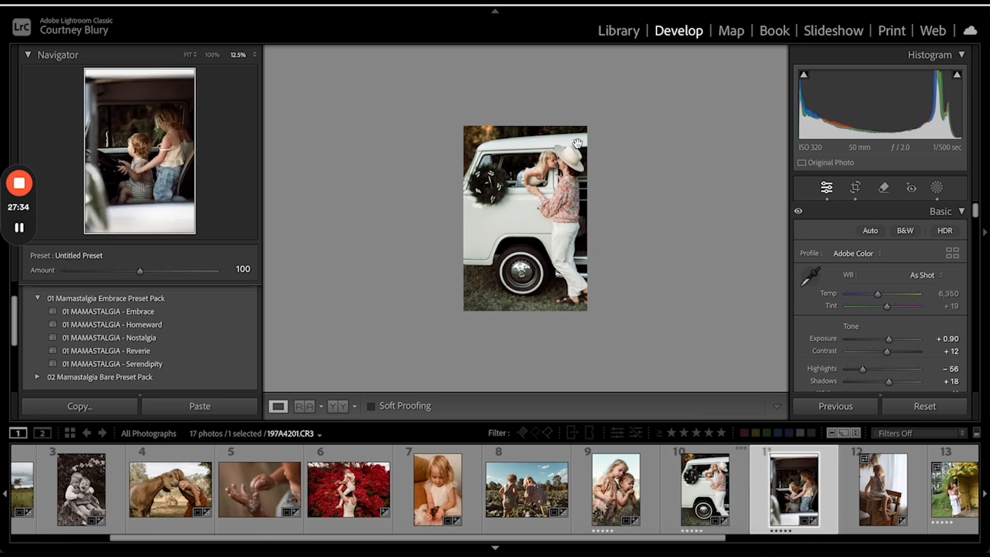
scroll(671, 487, "down", 2)
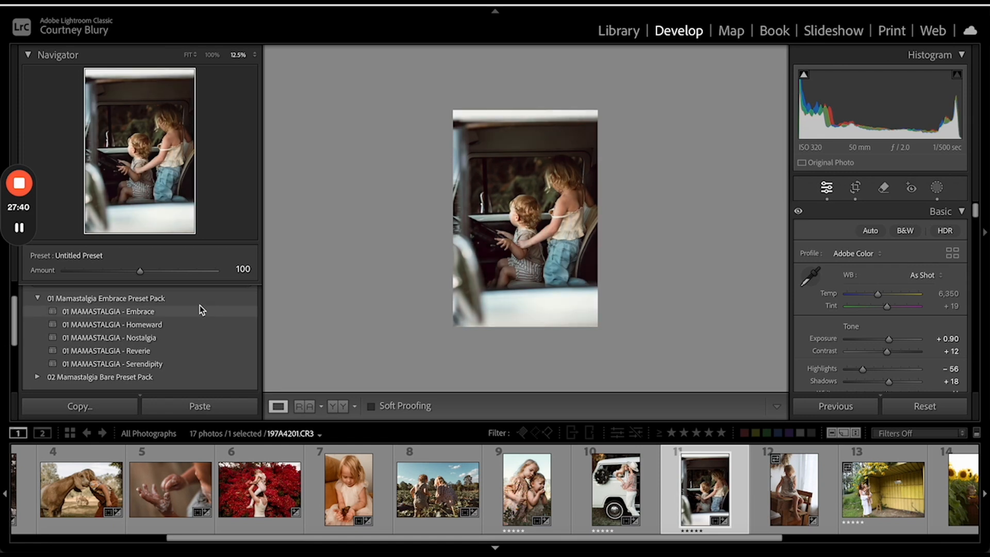
left_click(551, 225)
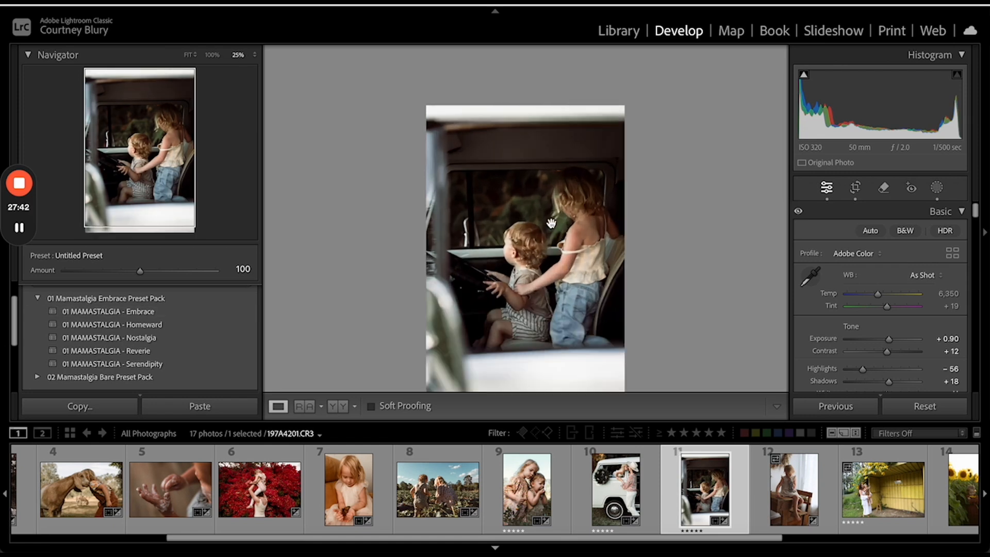
left_click_drag(579, 274, 583, 163)
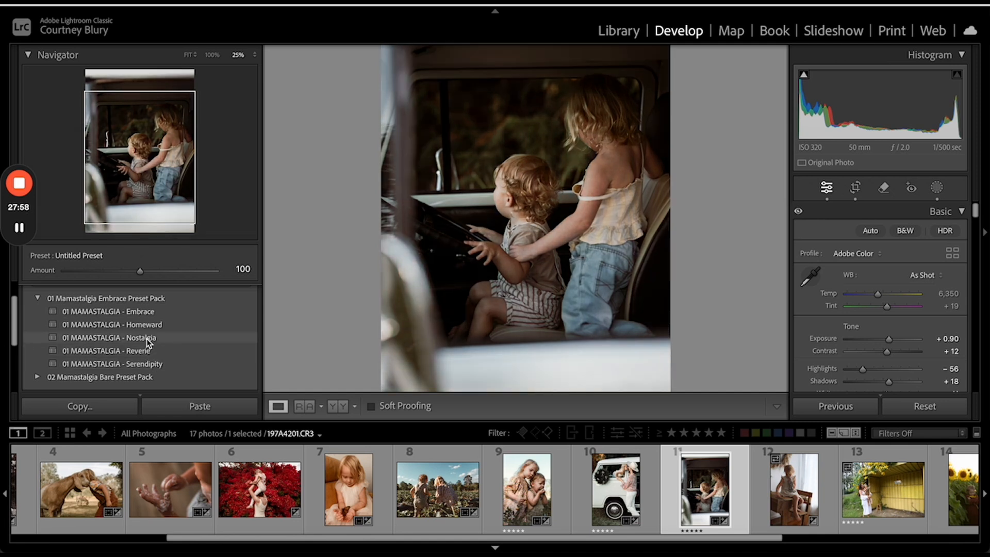
left_click(147, 312)
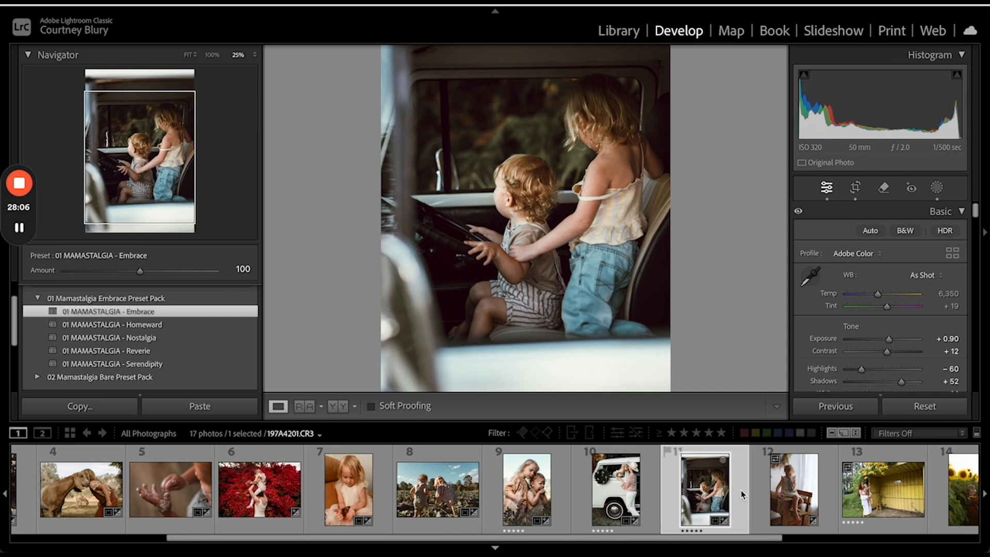
- Compare the van photo with the edited photo of the two children inside the vehicle
left_click(639, 499)
left_click(692, 498)
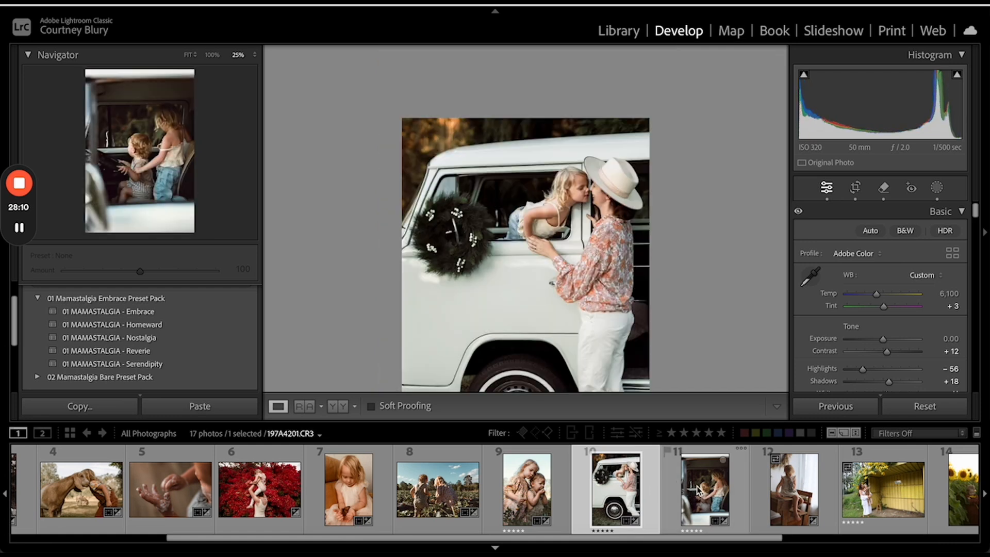
left_click(719, 509)
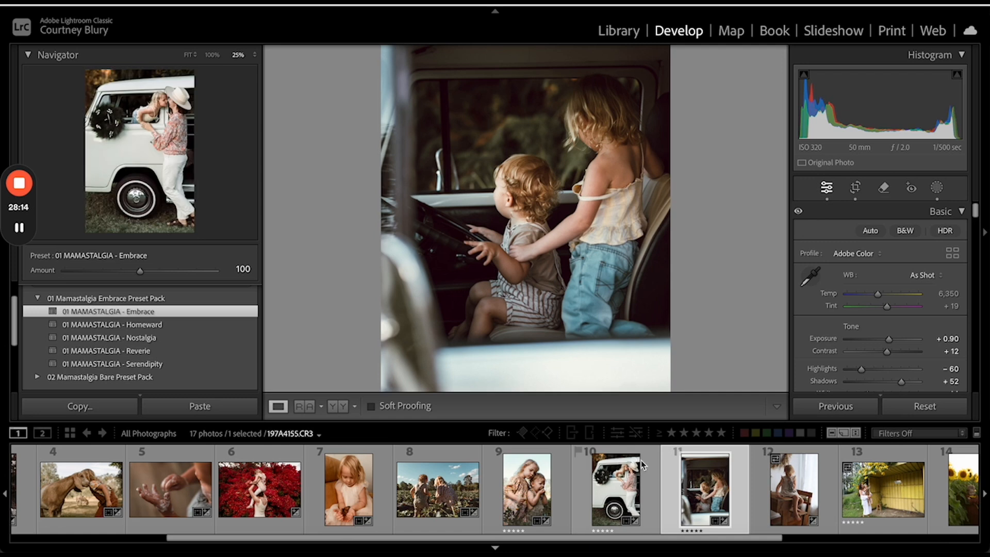
left_click(609, 243)
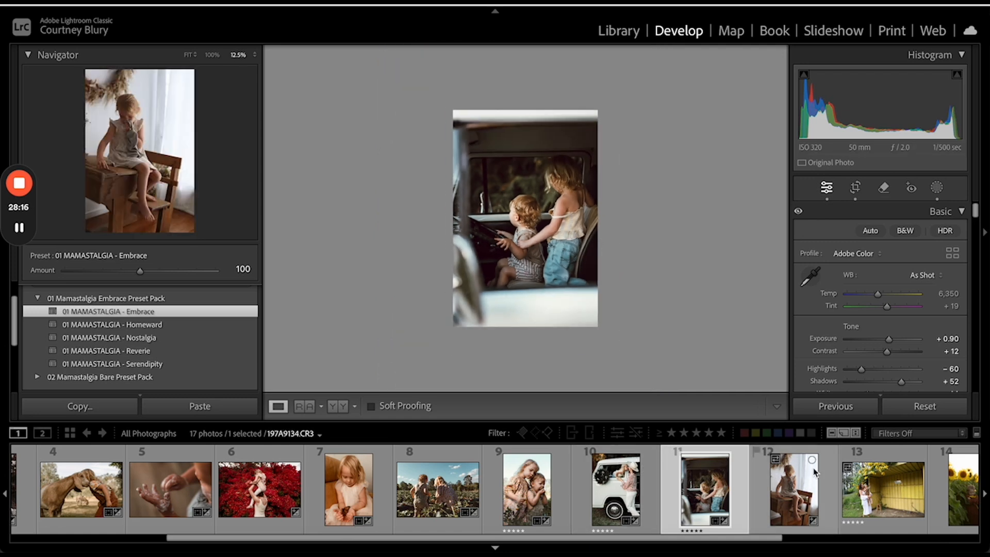
- Open the photo of the girl sitting on the wooden desk and crop it slightly tighter on all sides, keeping the Original aspect
left_click(795, 490)
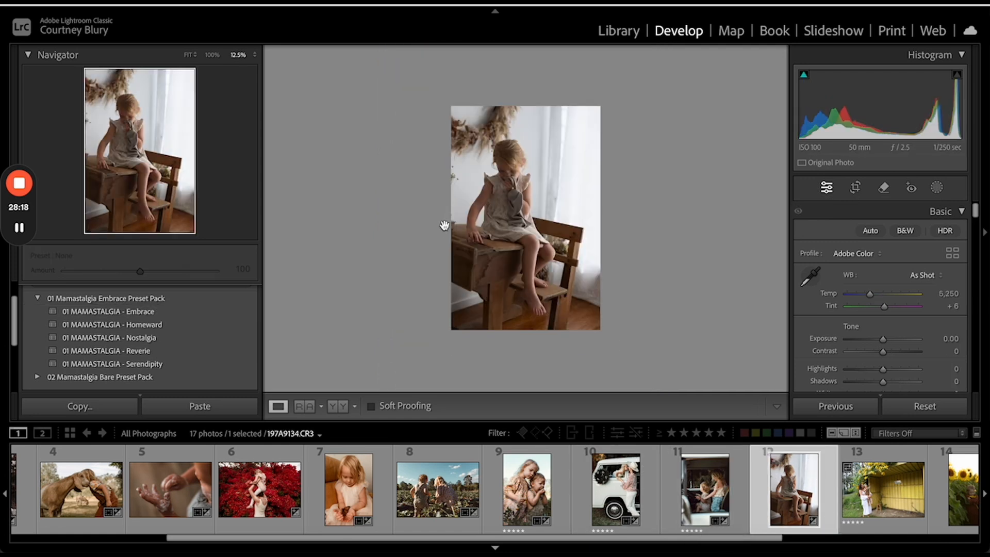
left_click(445, 226)
left_click(445, 225)
left_click(855, 187)
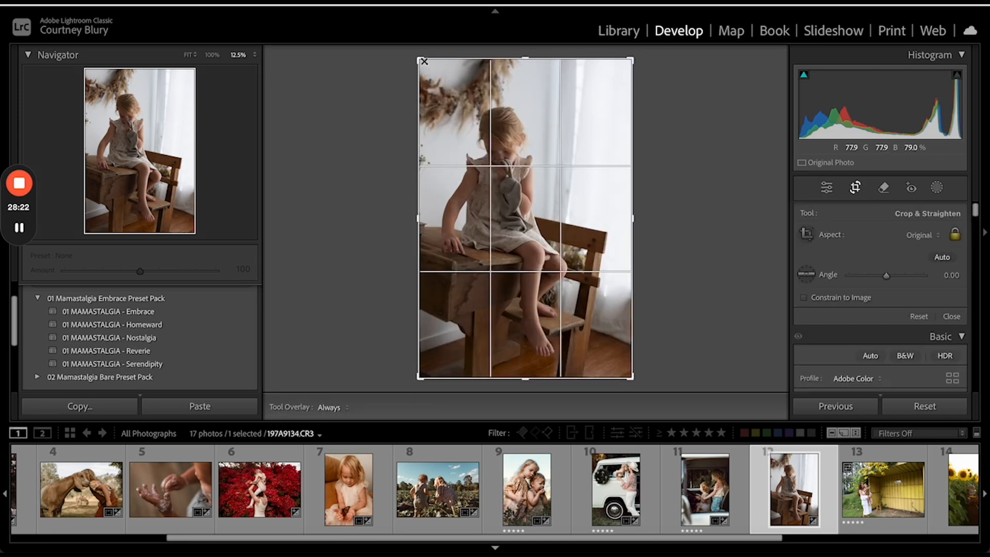
left_click_drag(425, 62, 431, 71)
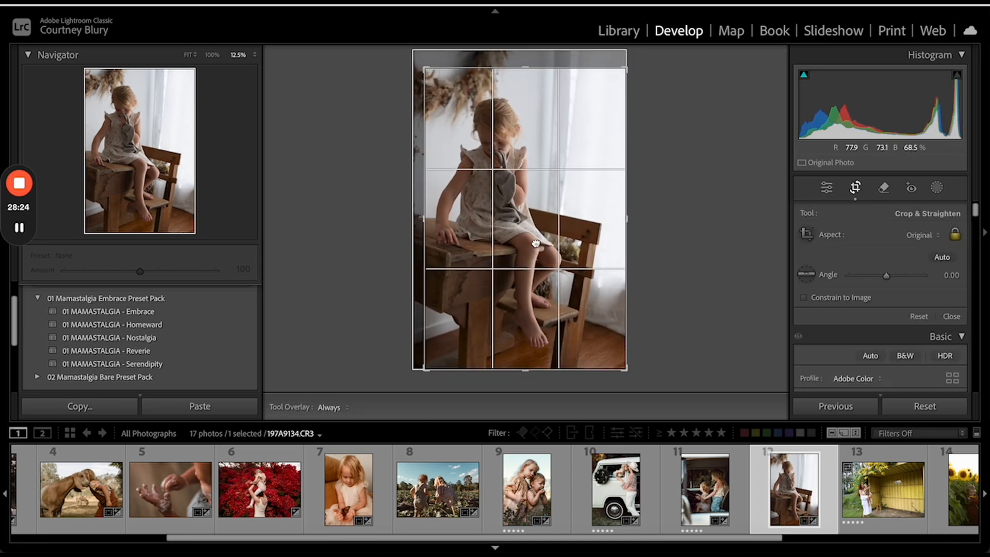
left_click_drag(535, 239, 536, 249)
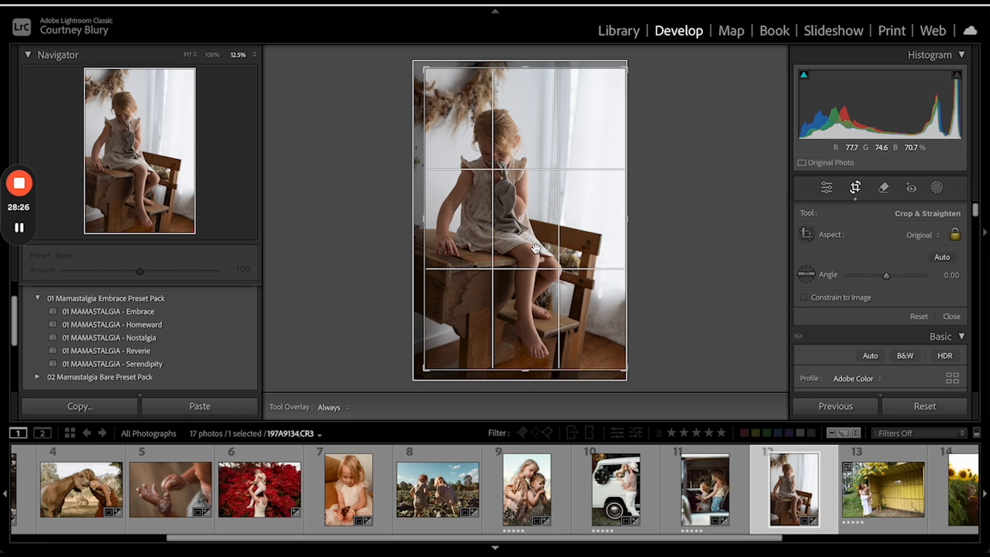
key("Return")
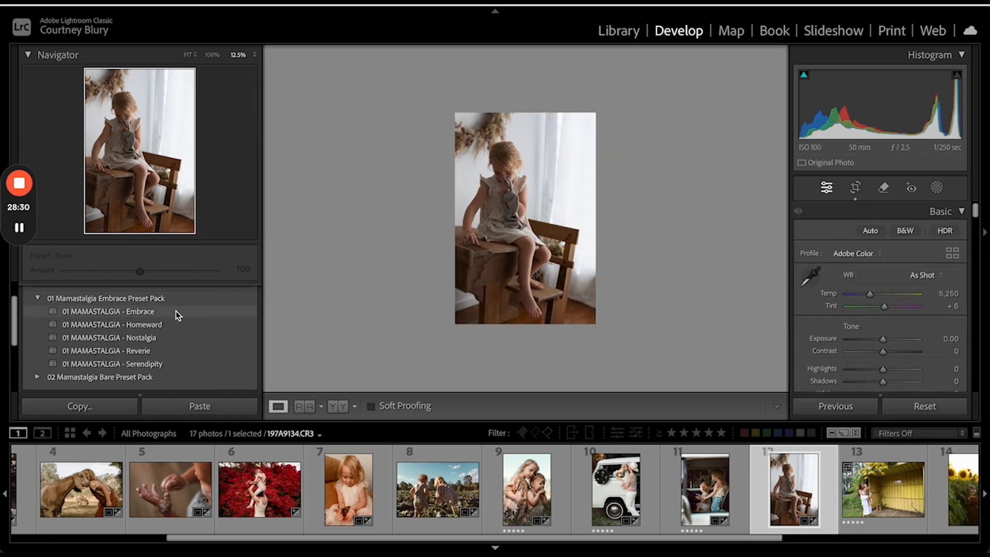
left_click(855, 187)
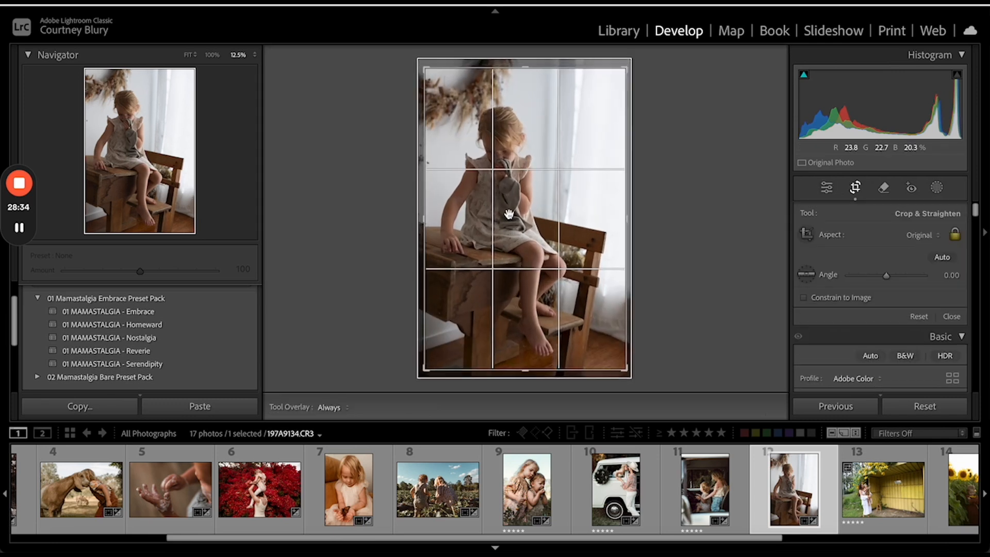
key("r")
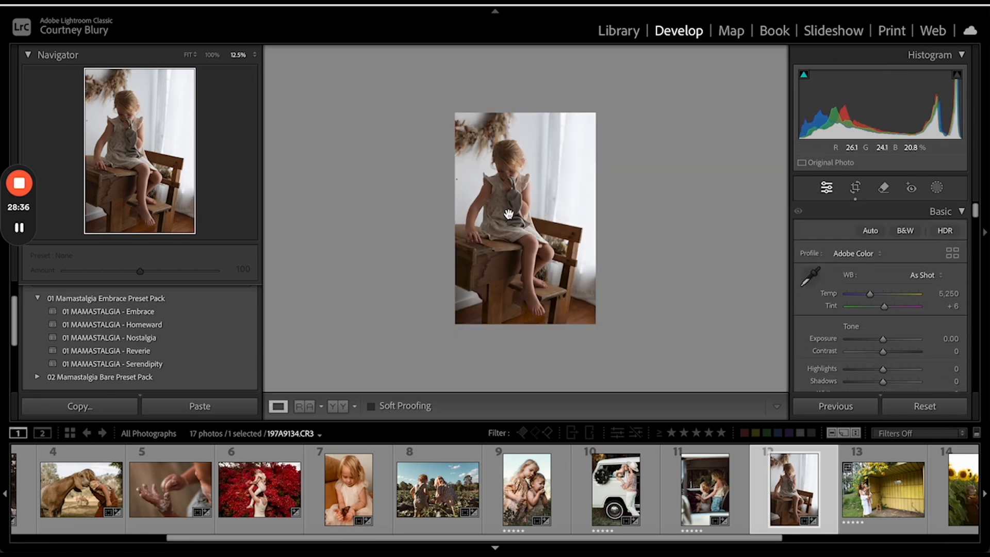
- Preview the Mamastalgia Embrace presets on the girl's photo and apply 01 MAMASTALGIA - Nostalgia
left_click(509, 214)
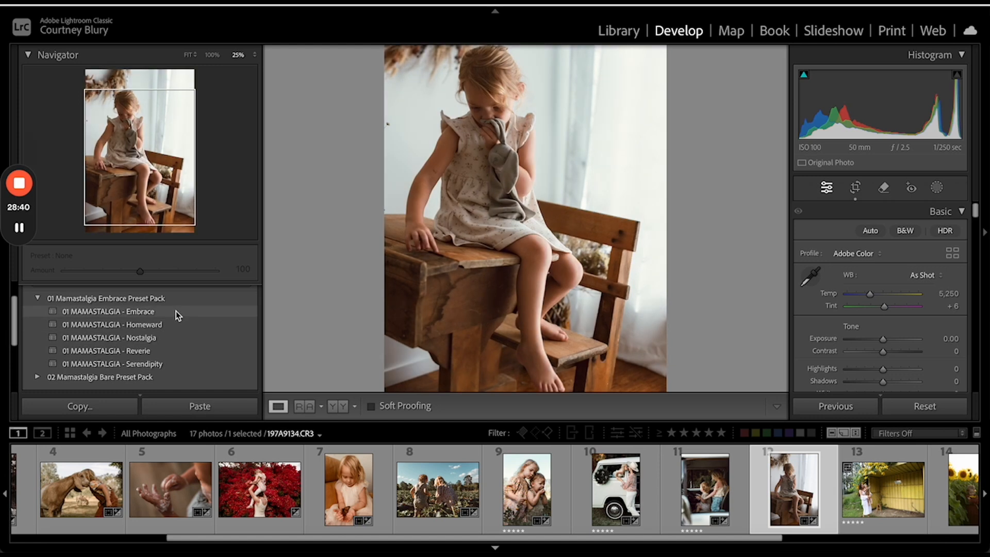
scroll(175, 311, "down", 2)
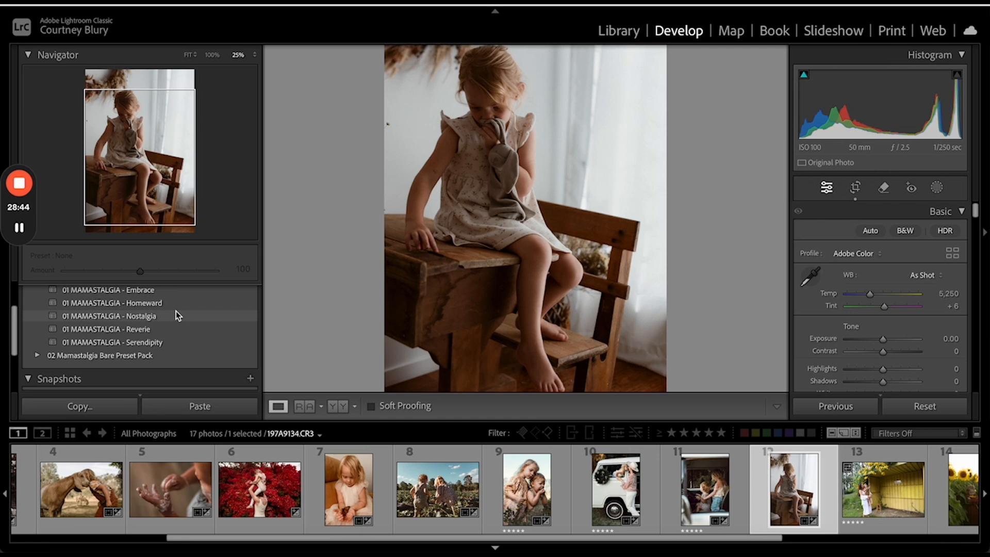
scroll(175, 311, "down", 2)
scroll(176, 311, "down", 1)
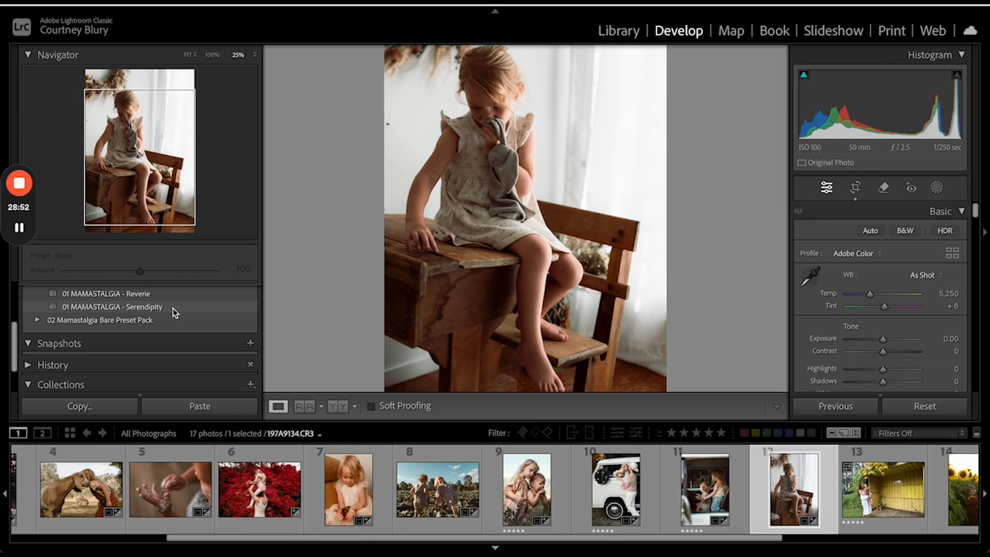
scroll(174, 312, "up", 2)
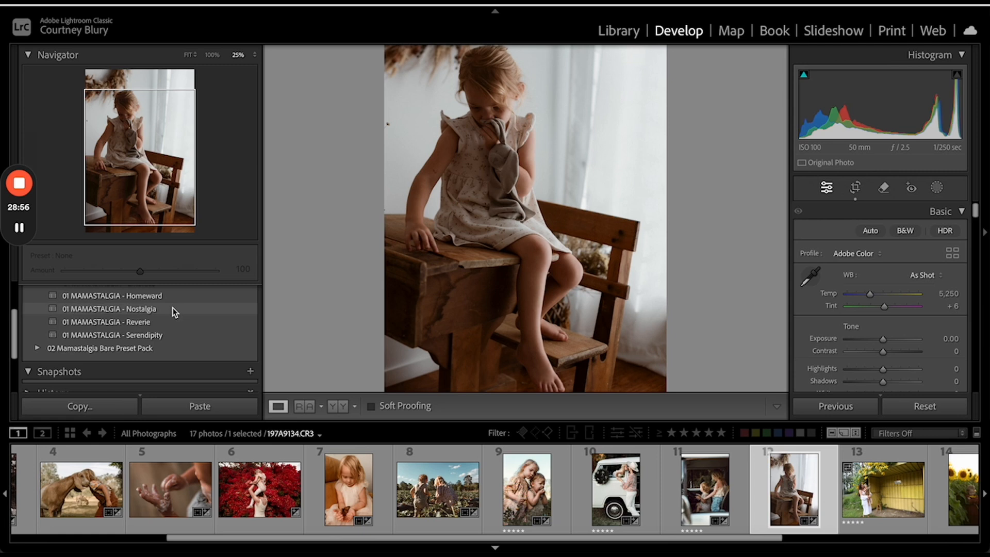
left_click(172, 307)
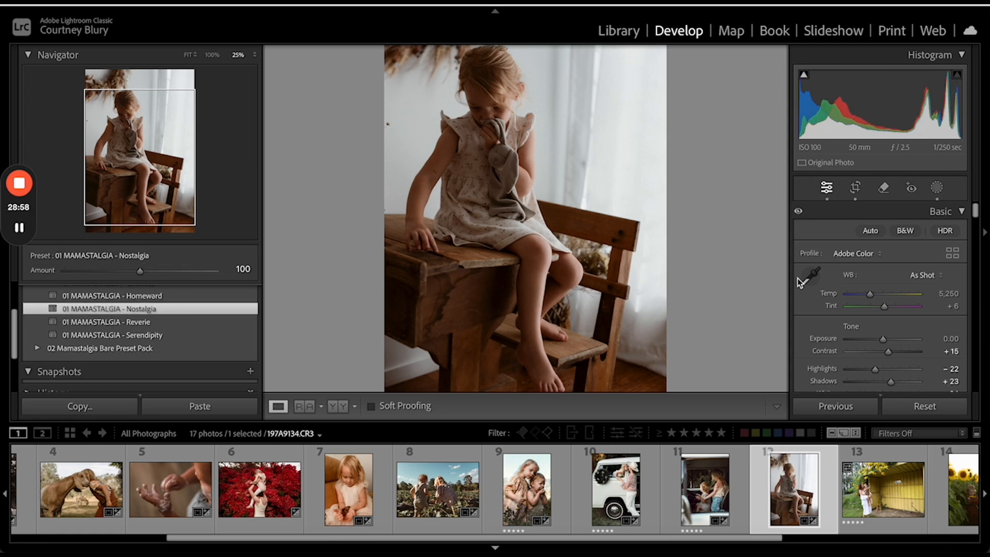
- Raise the Exposure of the girl's photo to +0.35
scroll(878, 330, "down", 1)
scroll(878, 330, "down", 1)
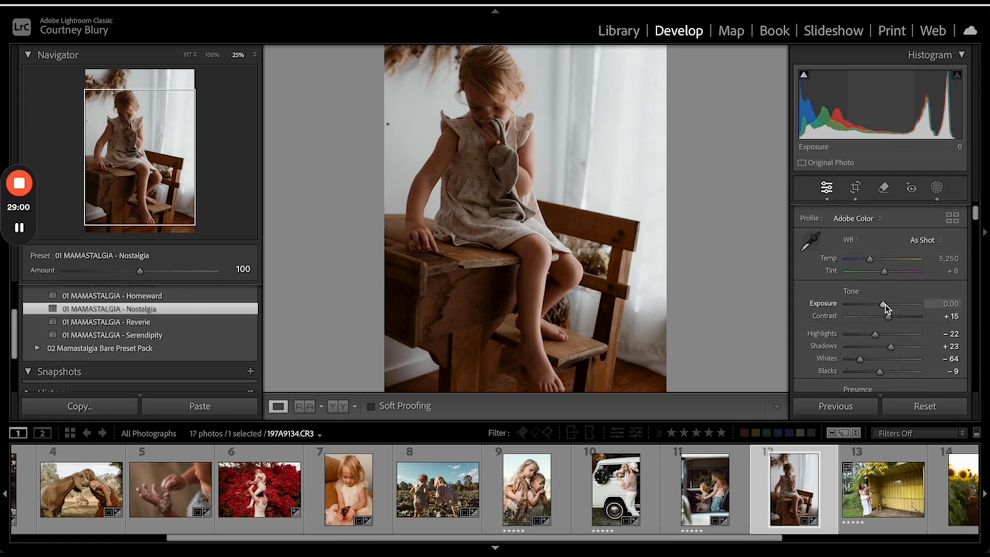
left_click_drag(886, 305, 887, 304)
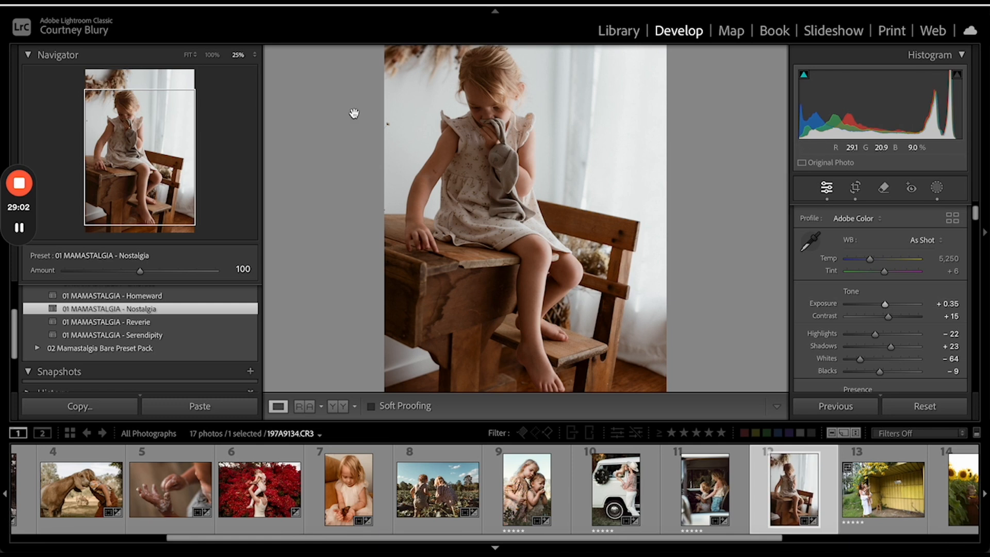
- Remove the two dark marks on the wall at the photo's left edge using generative Remove at size 12
left_click_drag(353, 113, 518, 181)
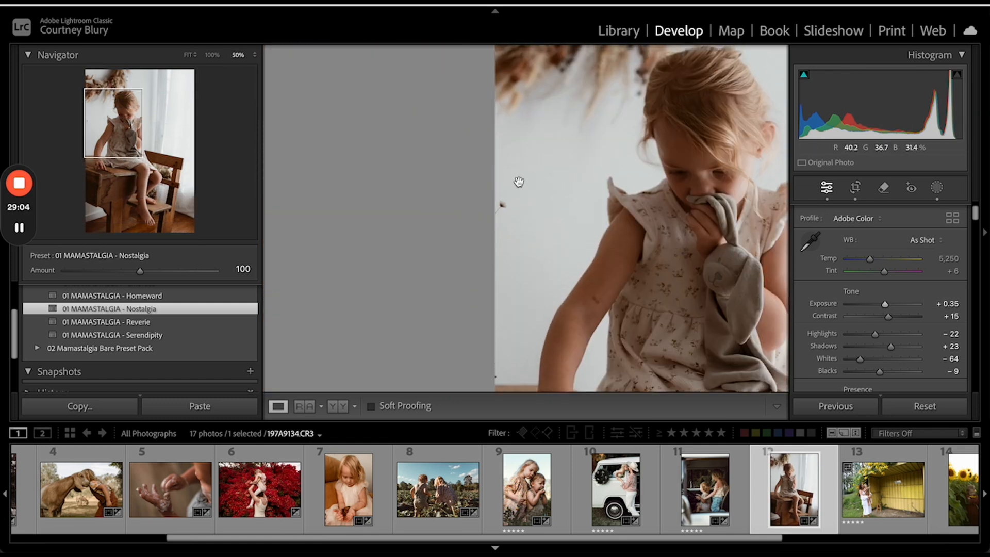
left_click(883, 187)
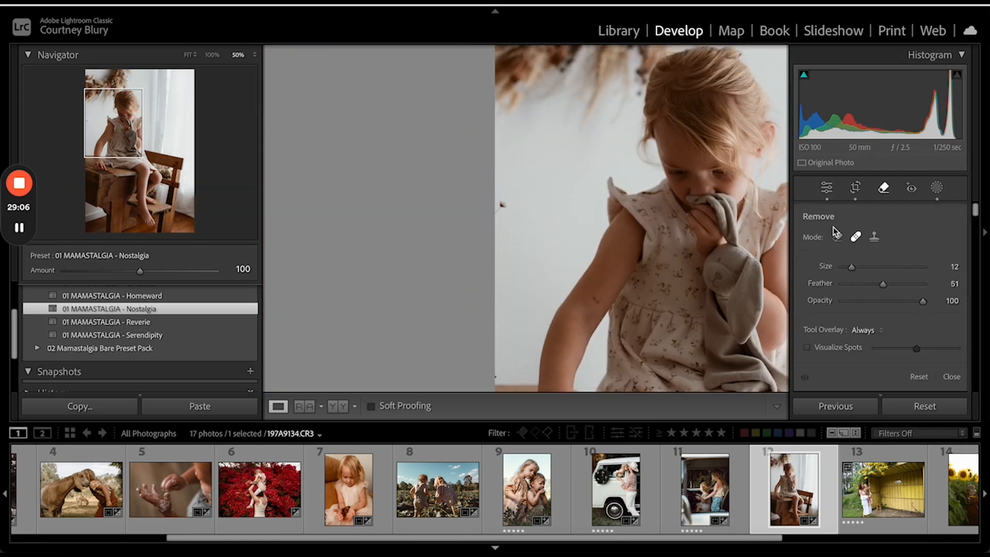
left_click(837, 235)
left_click_drag(504, 196, 503, 205)
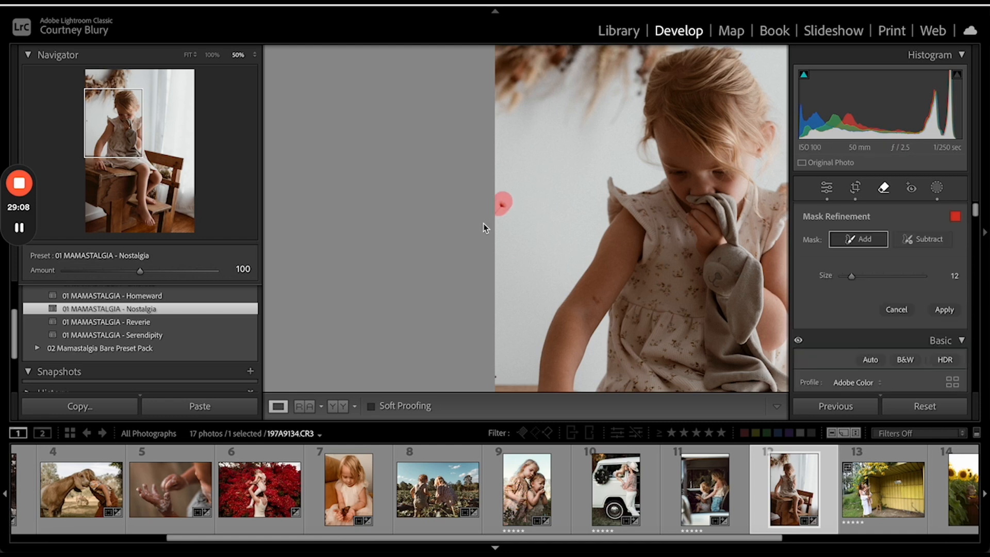
left_click_drag(521, 255, 521, 186)
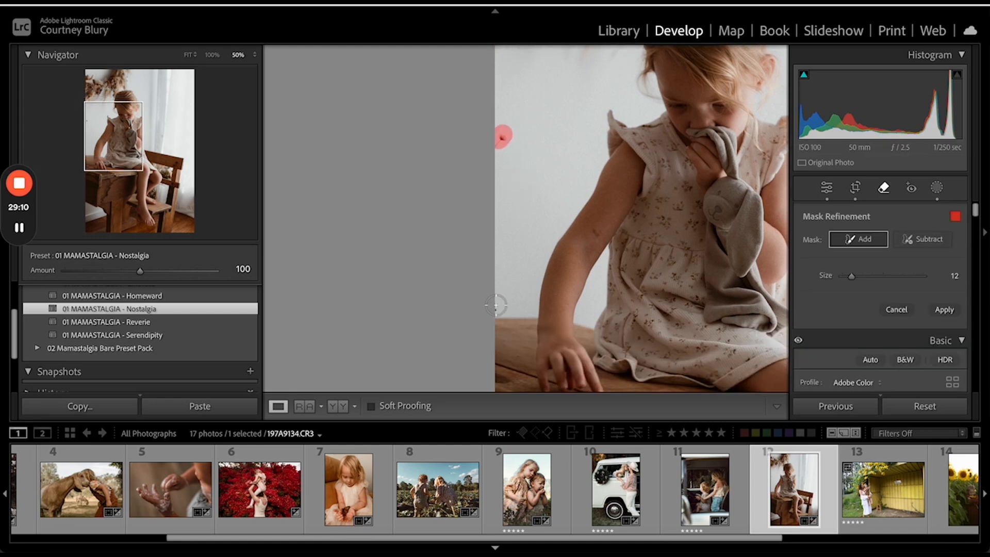
left_click(495, 305)
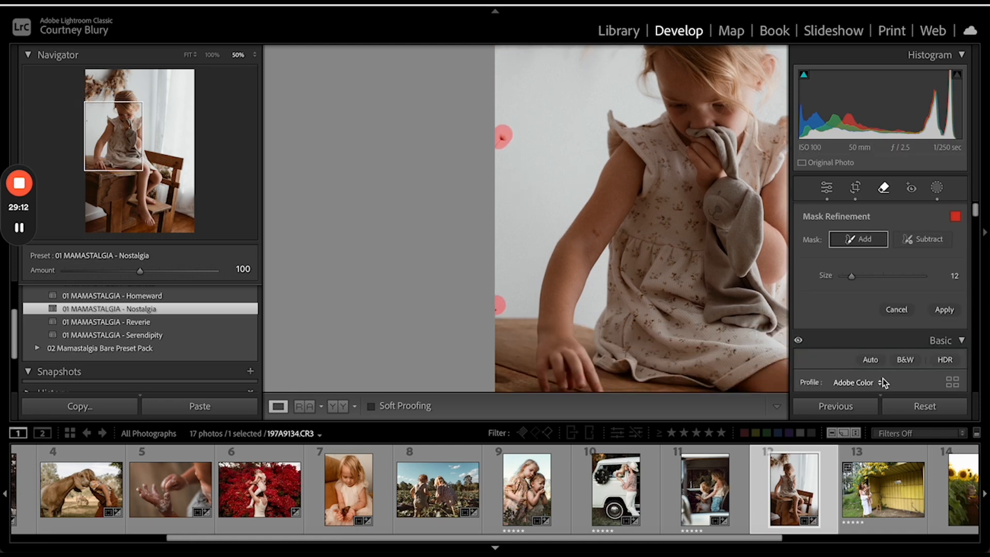
left_click(944, 309)
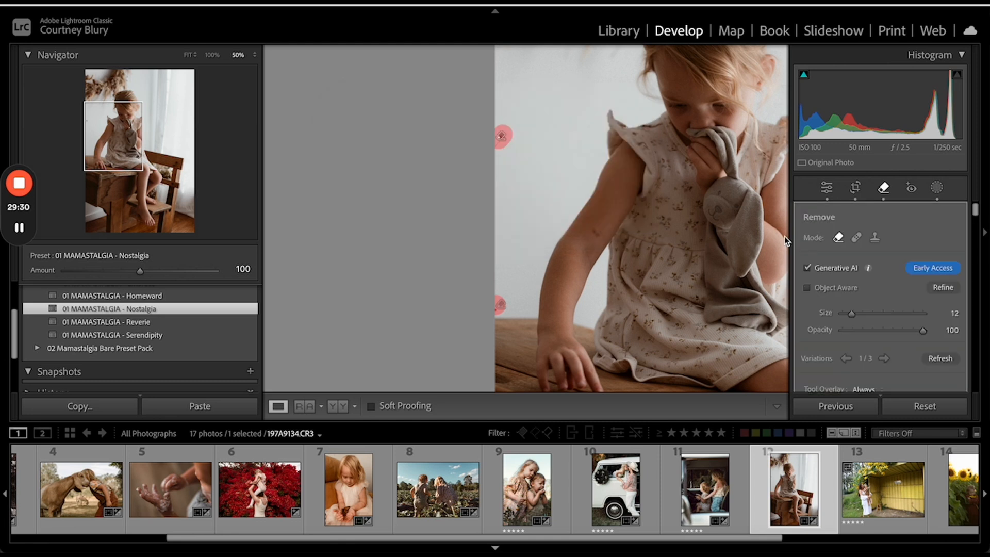
key("q")
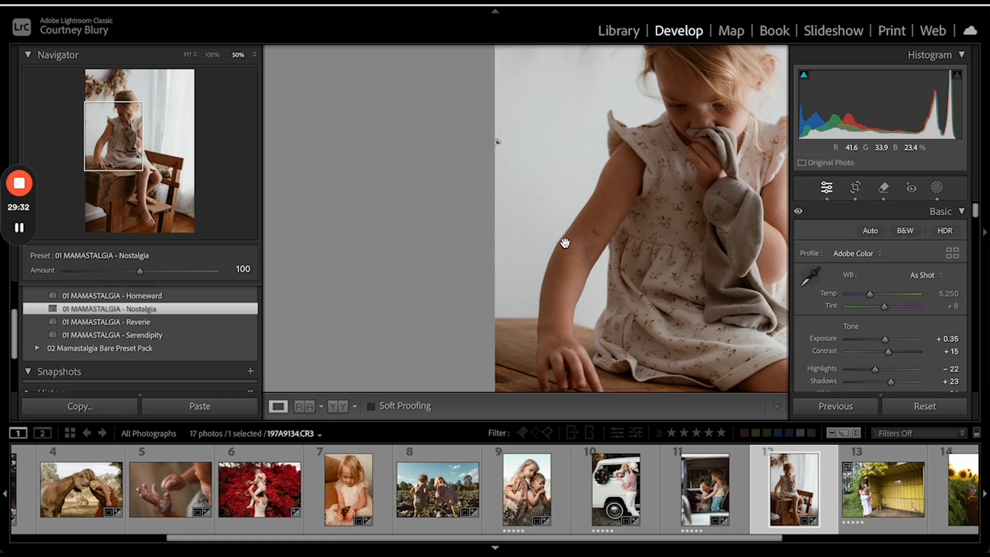
- Heal the remaining mark on the wall's left edge using Heal mode at size 12 and feather 51
left_click(856, 187)
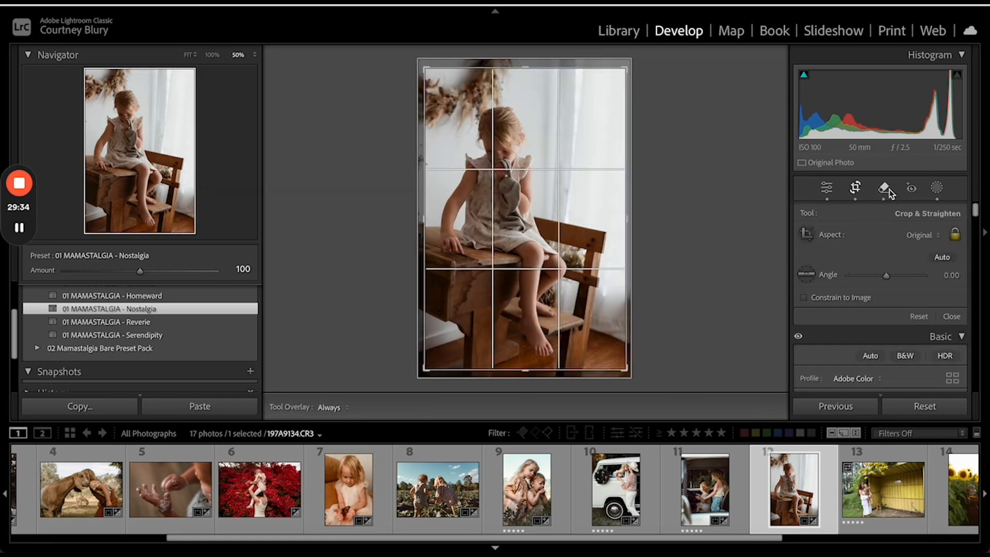
key("r")
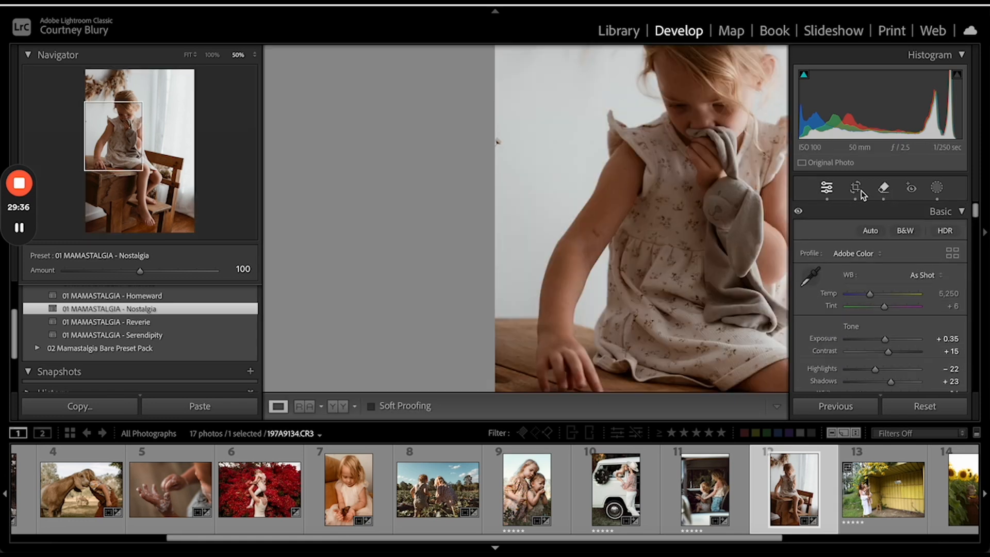
left_click(884, 188)
left_click(855, 237)
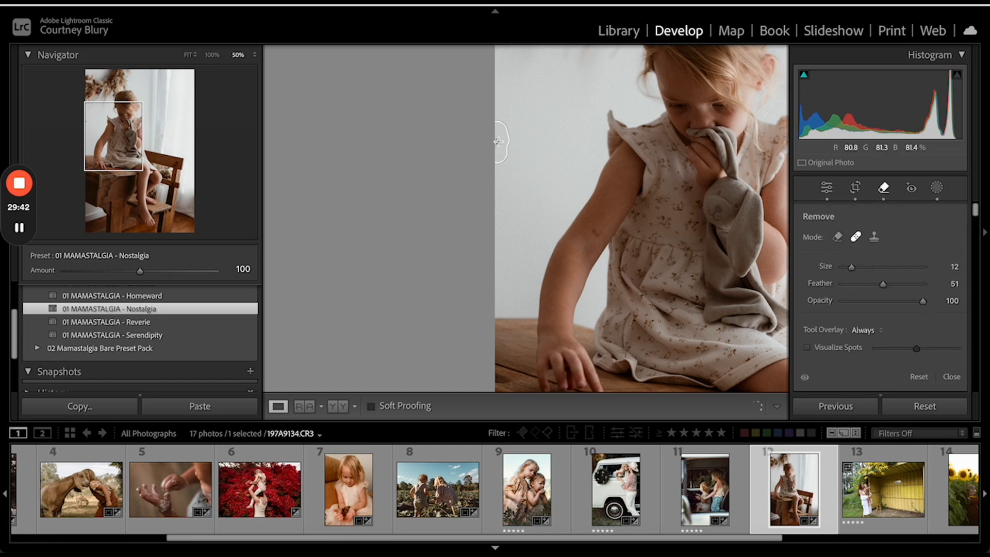
left_click_drag(499, 142, 499, 143)
key("q")
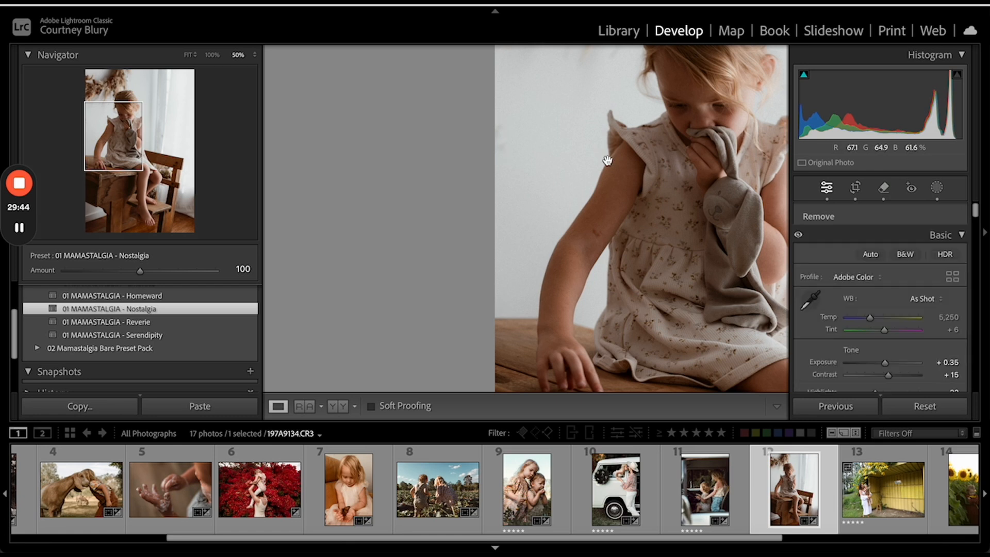
key("ctrl+minus")
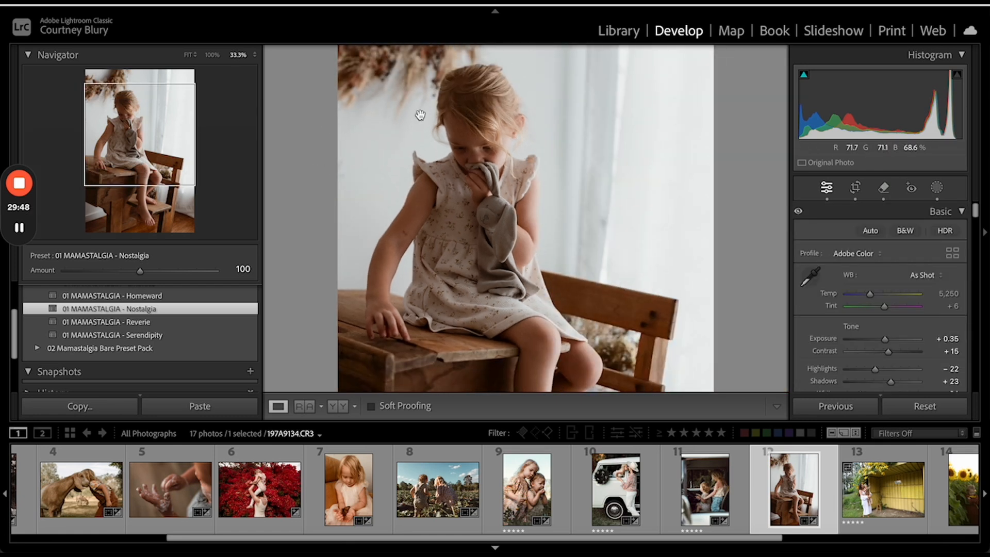
left_click_drag(588, 212, 586, 40)
key("ctrl+minus")
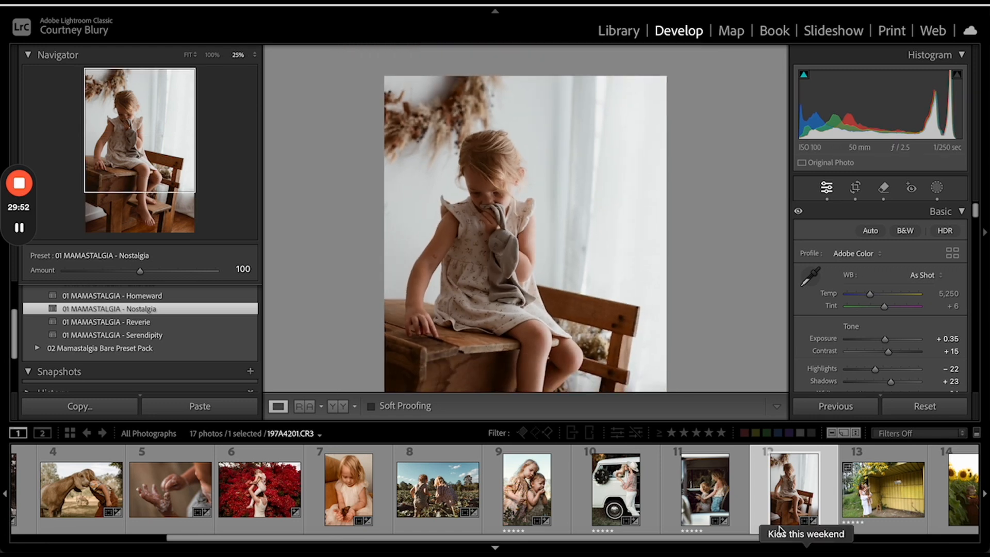
- Open the photo of the woman and child by the yellow shelter, rotate its crop to 2.29, trim the right and bottom, and apply it
scroll(753, 477, "down", 3)
left_click(717, 478)
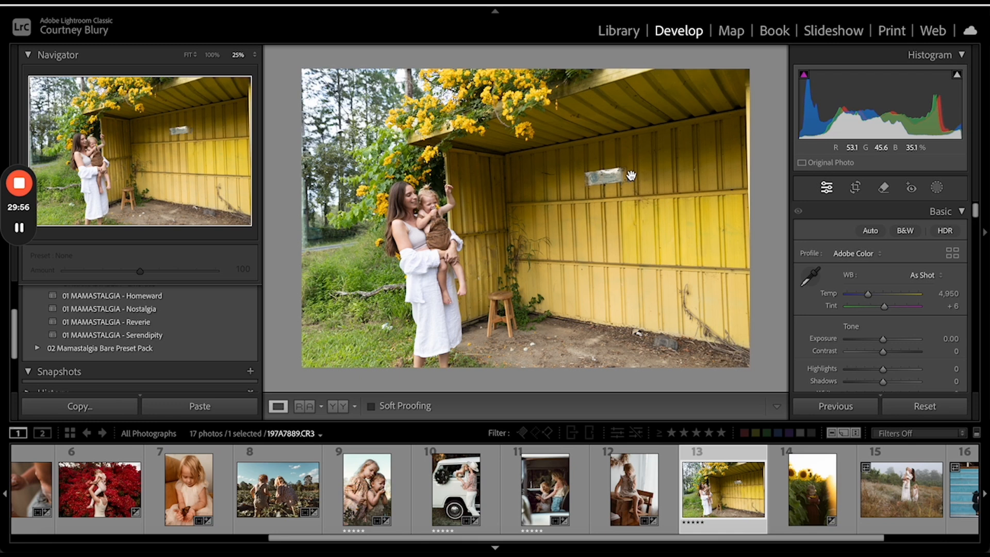
left_click(884, 188)
left_click(855, 188)
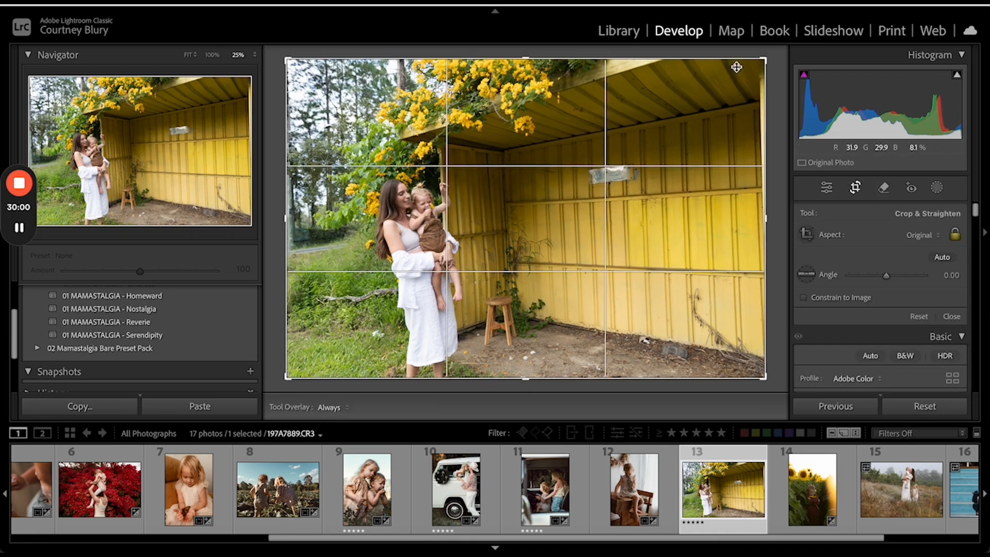
left_click_drag(772, 55, 781, 73)
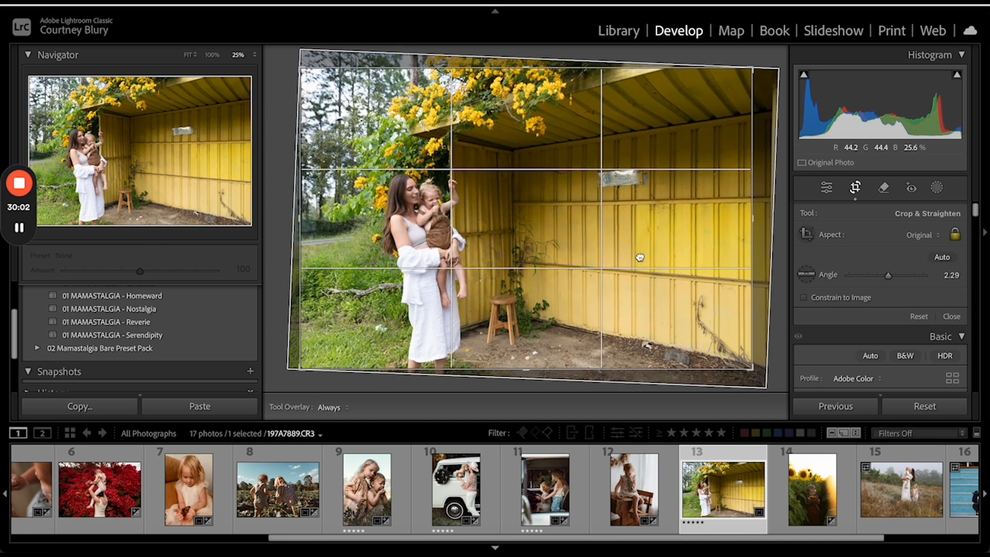
left_click_drag(752, 371, 730, 354)
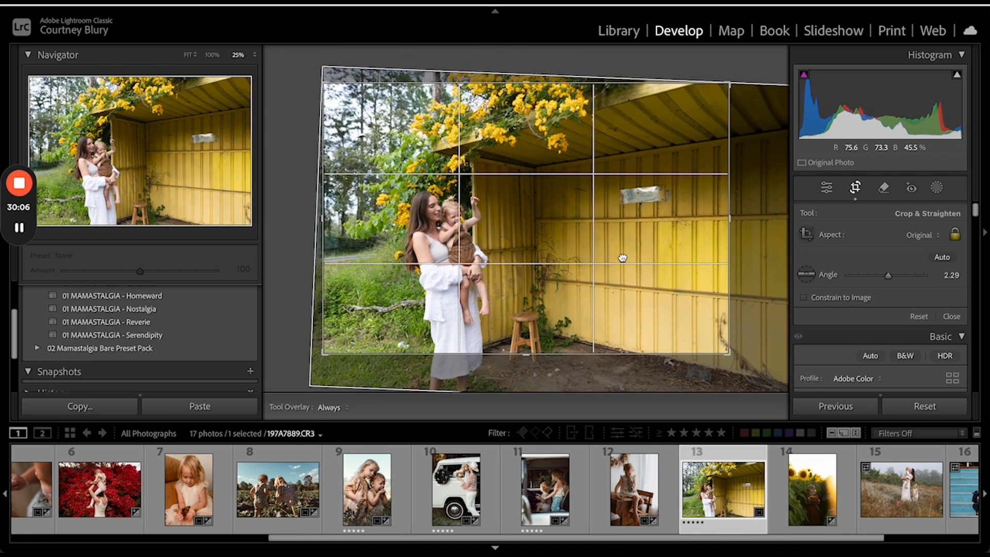
key("Return")
left_click(479, 203)
left_click_drag(639, 271, 474, 127)
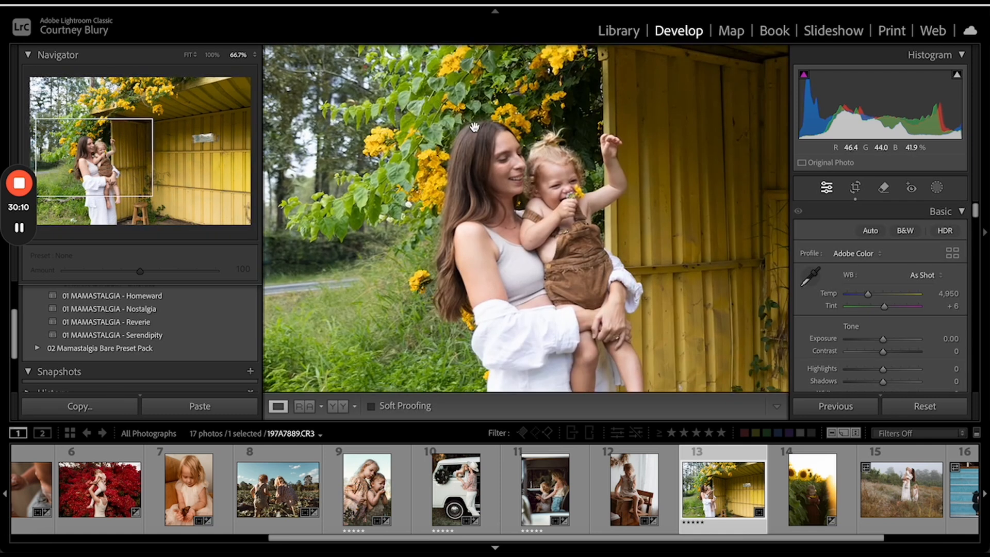
- Try the 01 MAMASTALGIA - Reverie preset on the yellow shelter photo, and apply 01 MAMASTALGIA - Nostalgia instead
left_click(474, 126)
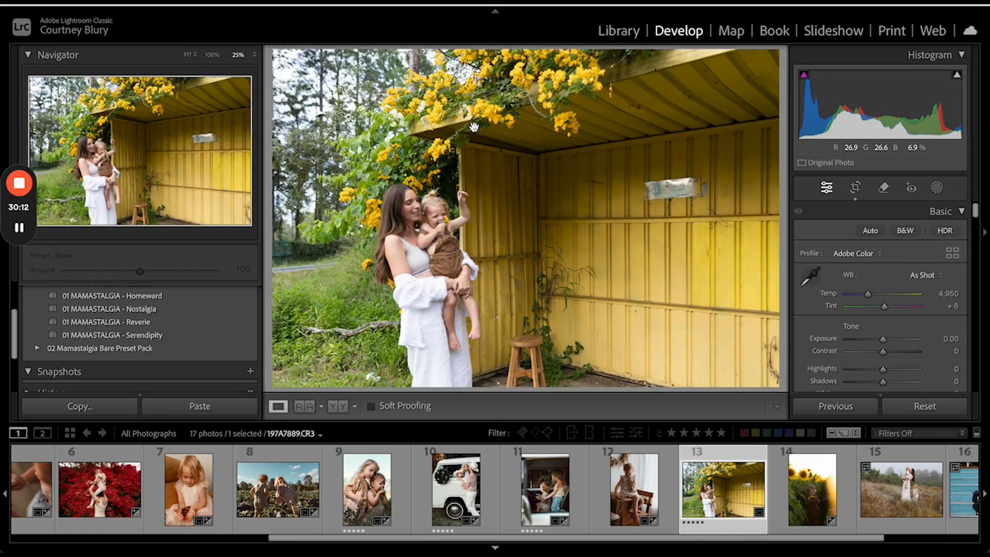
scroll(474, 127, "down", 2)
scroll(474, 127, "up", 3)
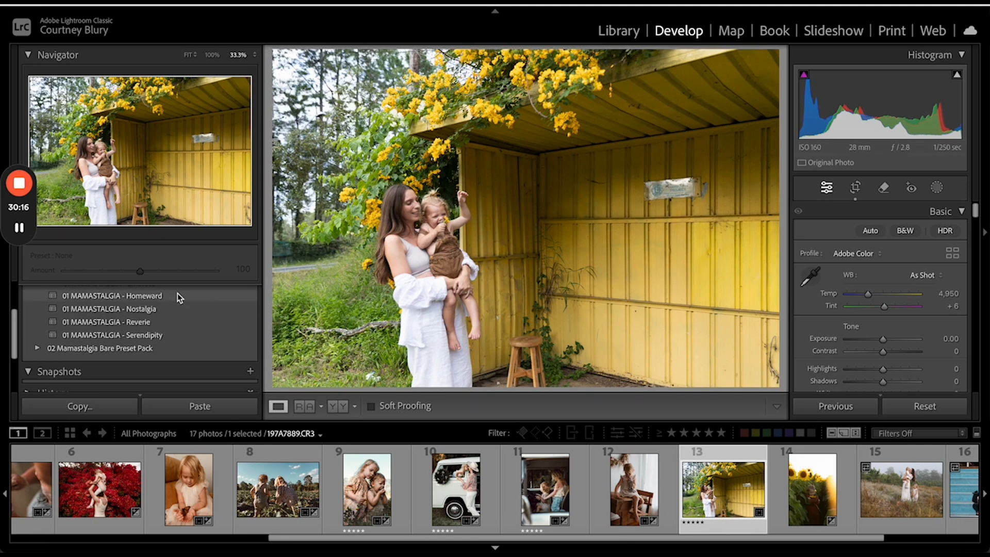
scroll(173, 294, "up", 3)
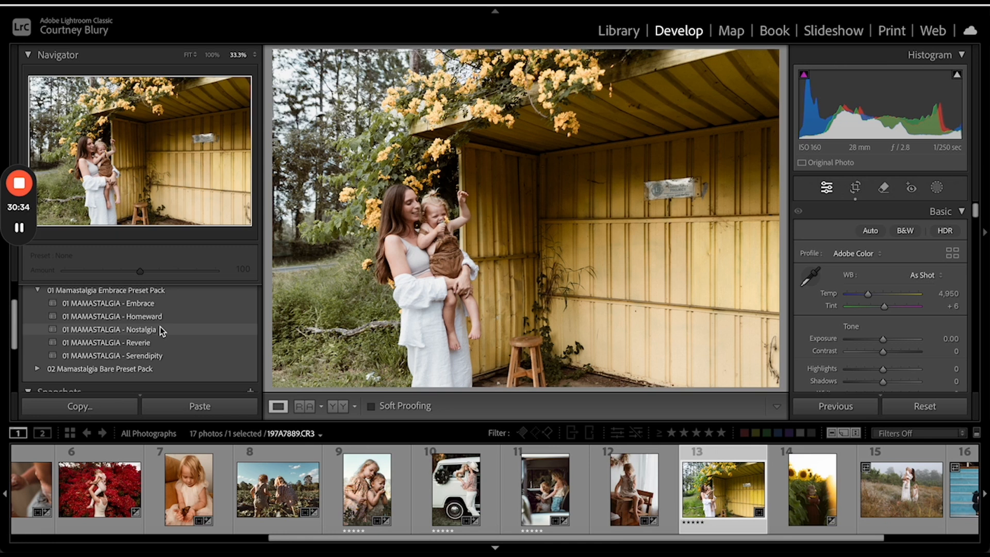
left_click(158, 343)
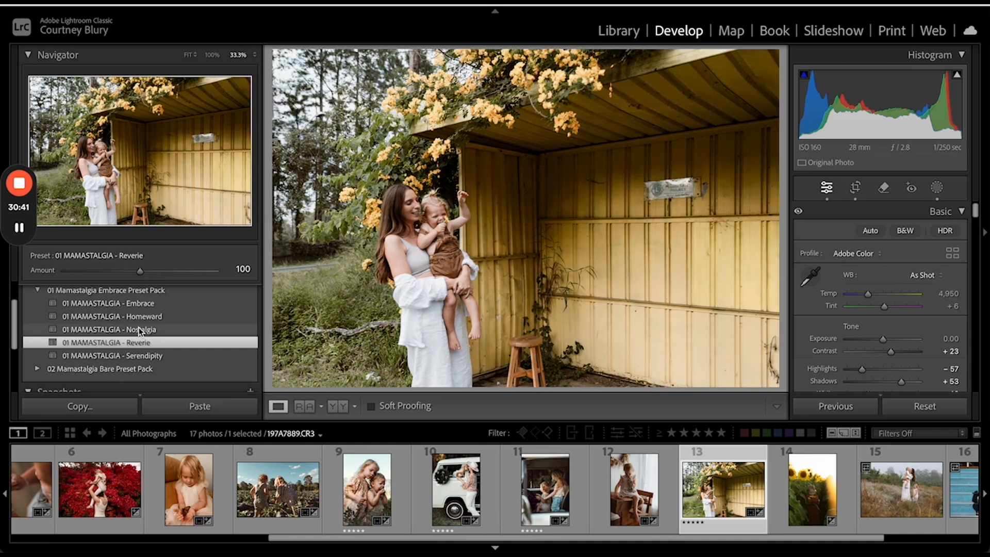
left_click(138, 329)
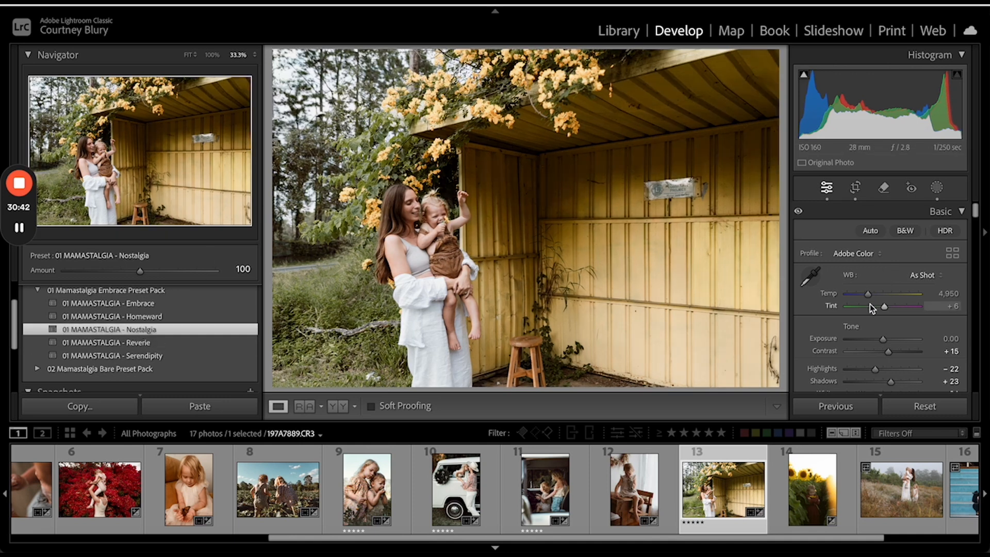
- Remove the sign on the shelter's back wall using generative Remove at size 19
left_click(856, 187)
left_click(892, 189)
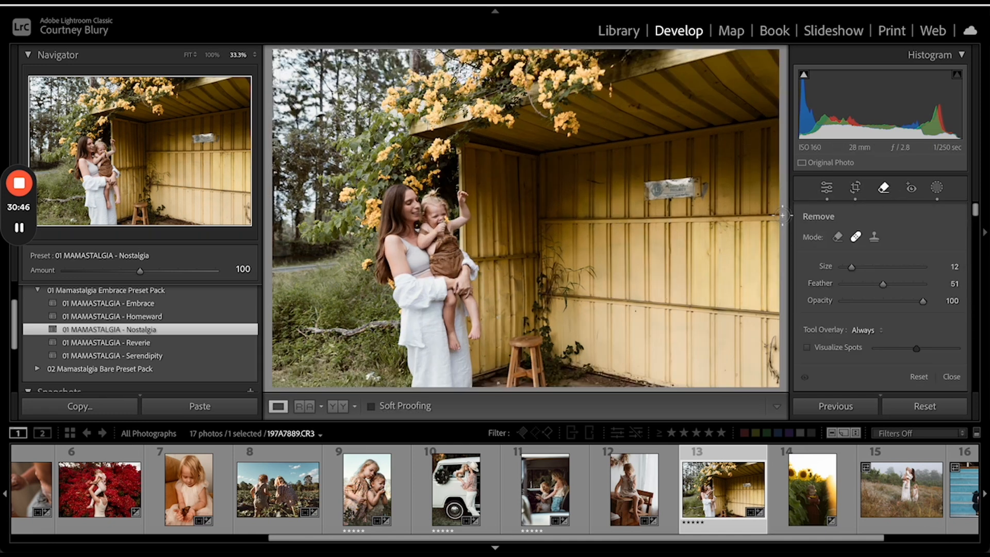
scroll(712, 189, "up", 3)
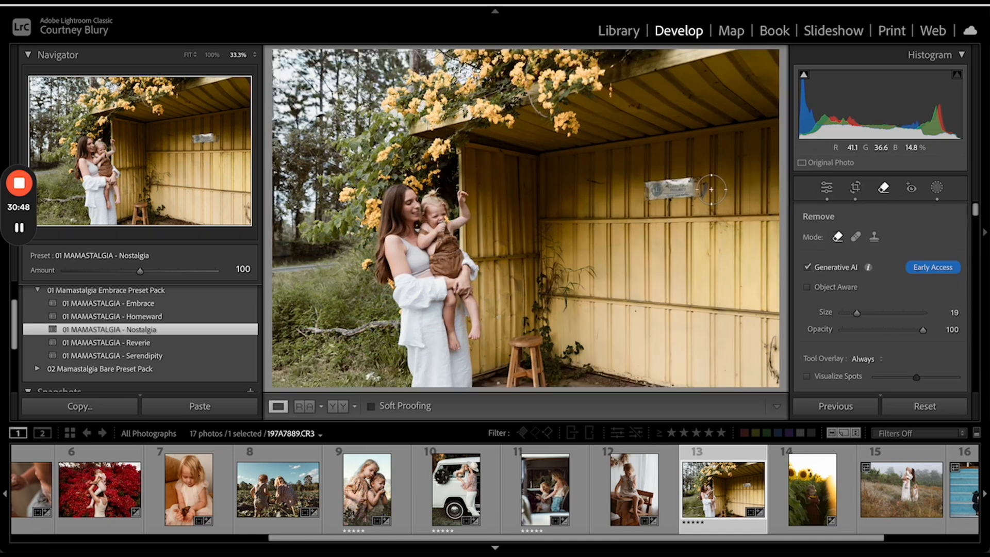
left_click_drag(717, 188, 639, 189)
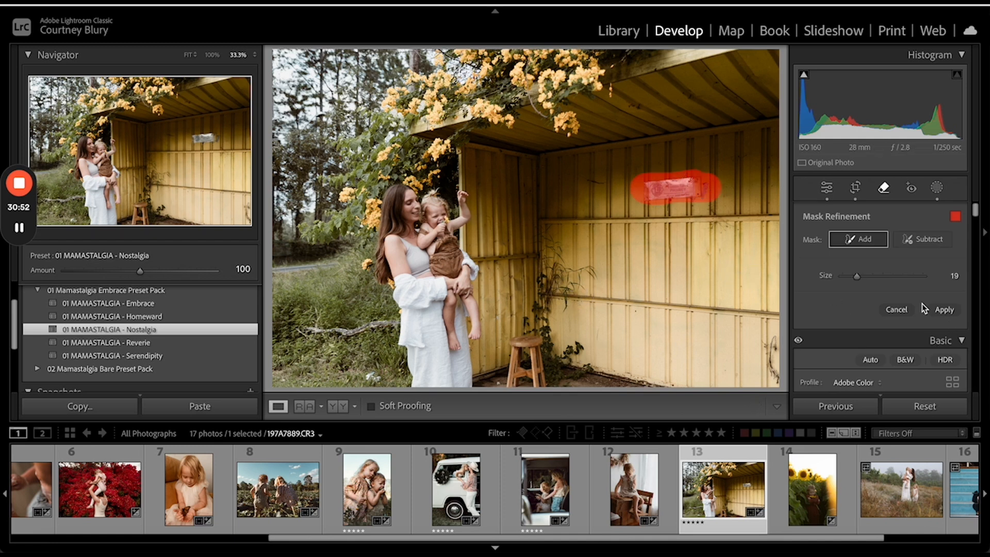
left_click(944, 310)
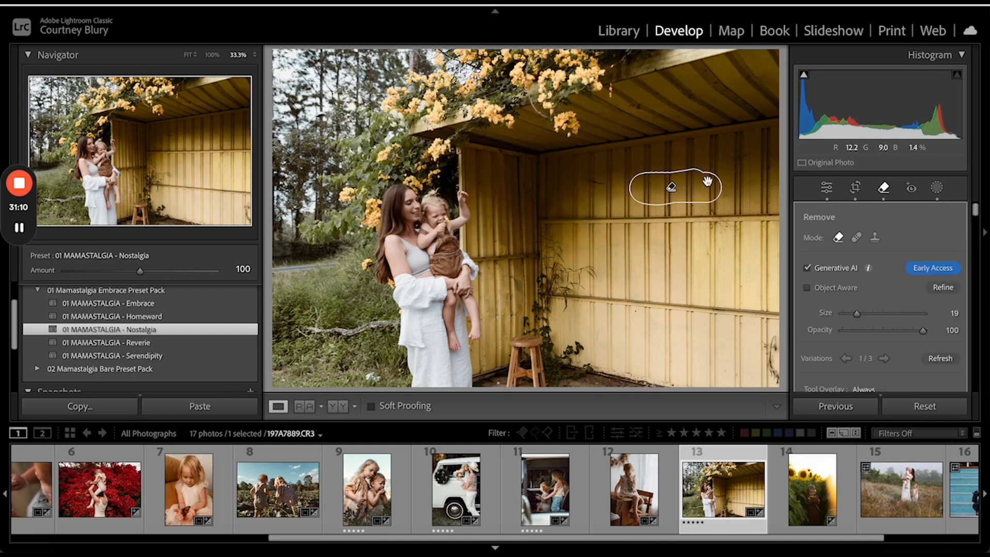
key("q")
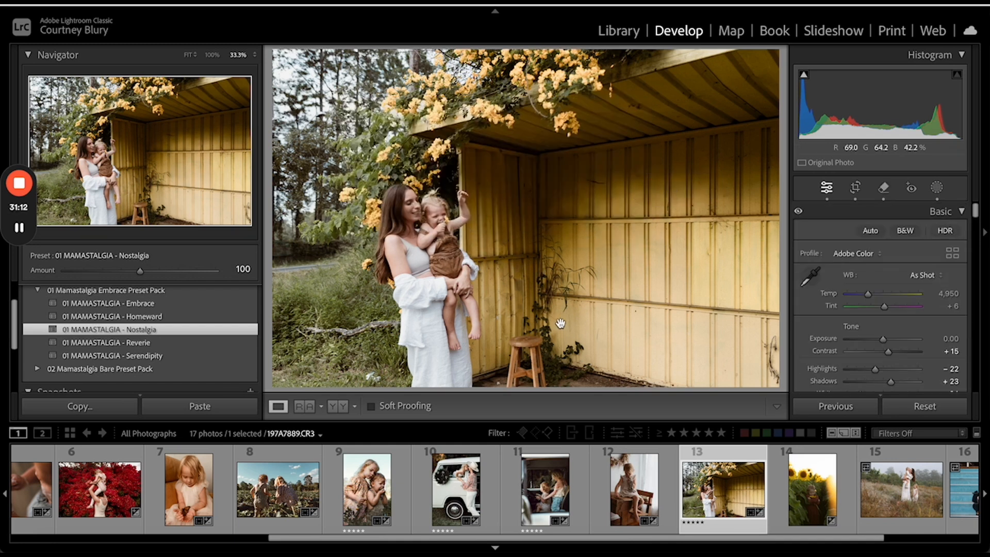
- Remove the wooden stool beside the woman using generative Remove at size 19
left_click(853, 188)
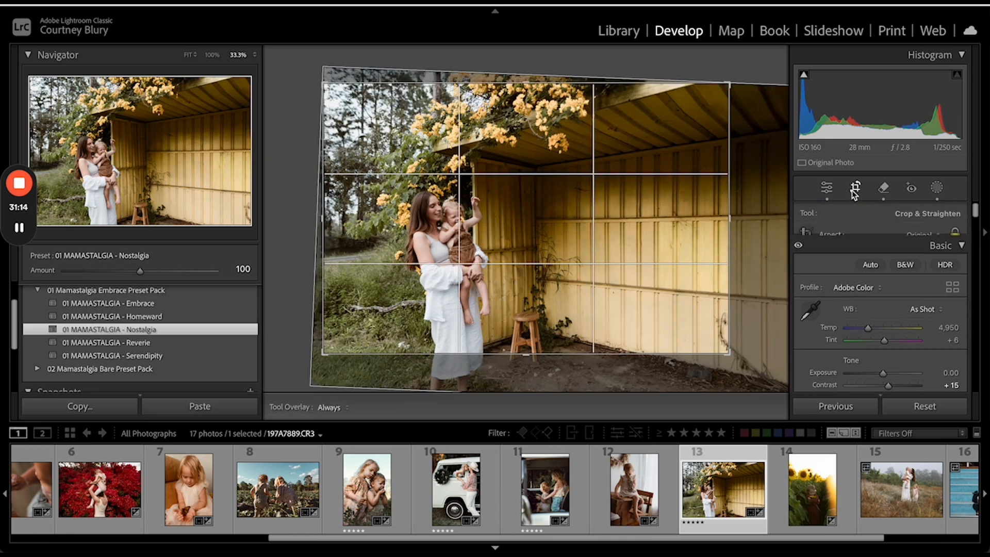
left_click(887, 187)
mouse_move(547, 383)
left_mouse_down()
mouse_move(536, 342)
mouse_move(516, 365)
mouse_move(514, 344)
left_mouse_up()
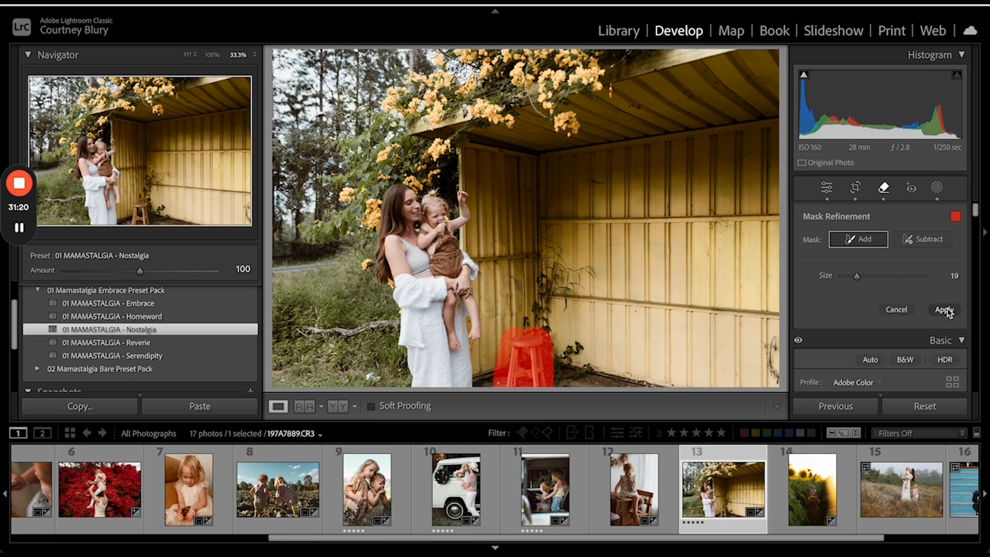
left_click(946, 310)
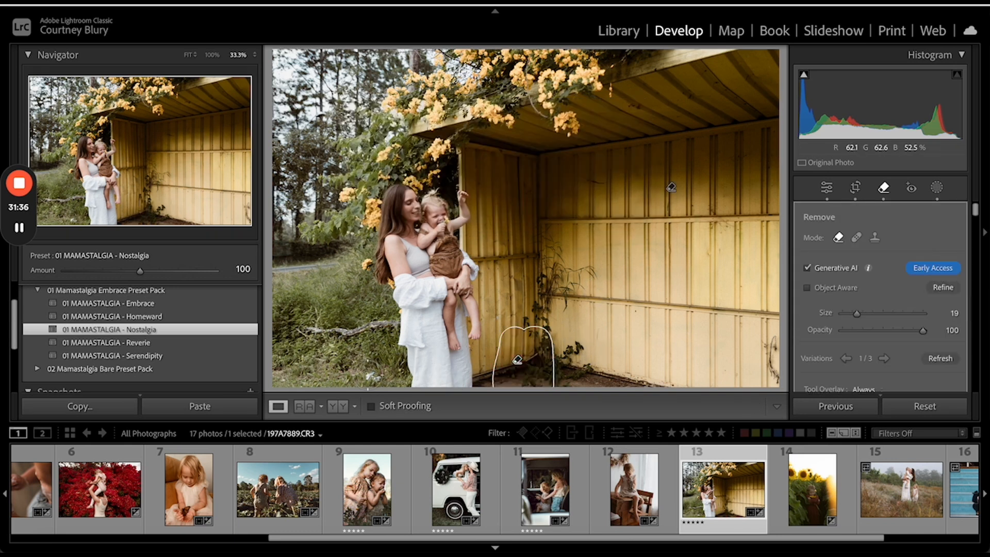
- Remove the white spot in the grass beside the woman's skirt using generative Remove at size 15
scroll(367, 375, "down", 3)
left_click(373, 375)
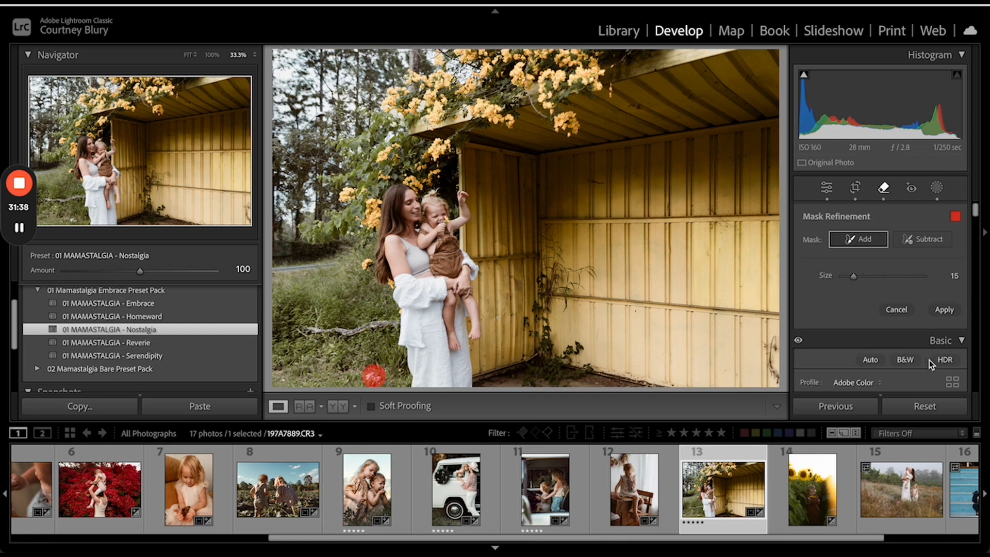
left_click(948, 312)
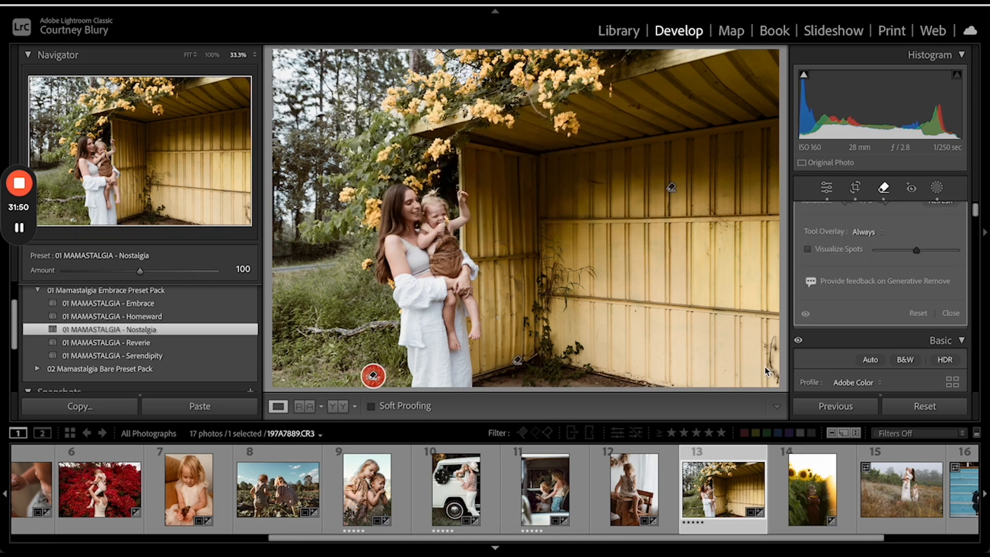
- Remove the small vine at the lower right edge of the shelter wall using generative Remove at size 8
scroll(777, 371, "down", 1)
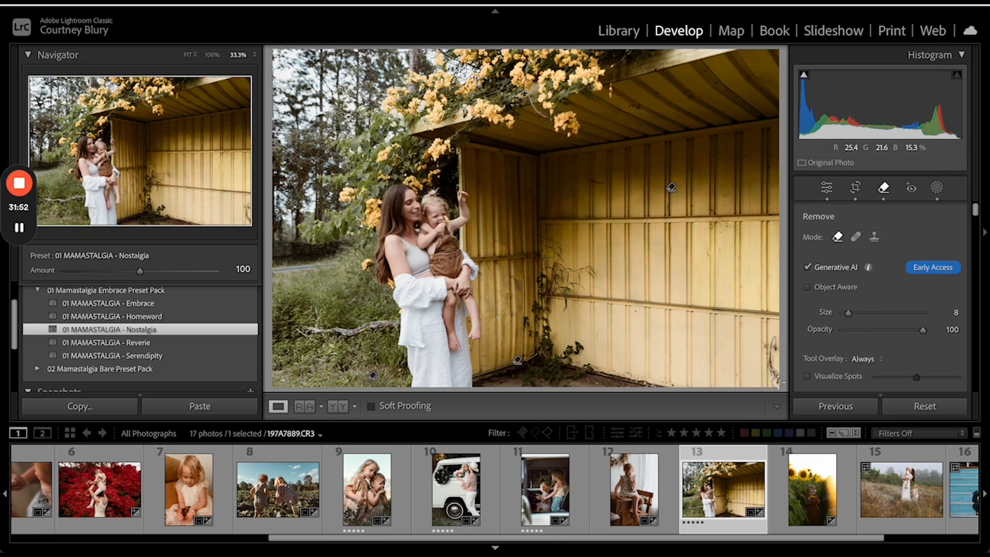
mouse_move(776, 378)
left_mouse_down()
mouse_move(776, 338)
mouse_move(777, 354)
mouse_move(763, 344)
mouse_move(783, 378)
left_mouse_up()
left_click(945, 311)
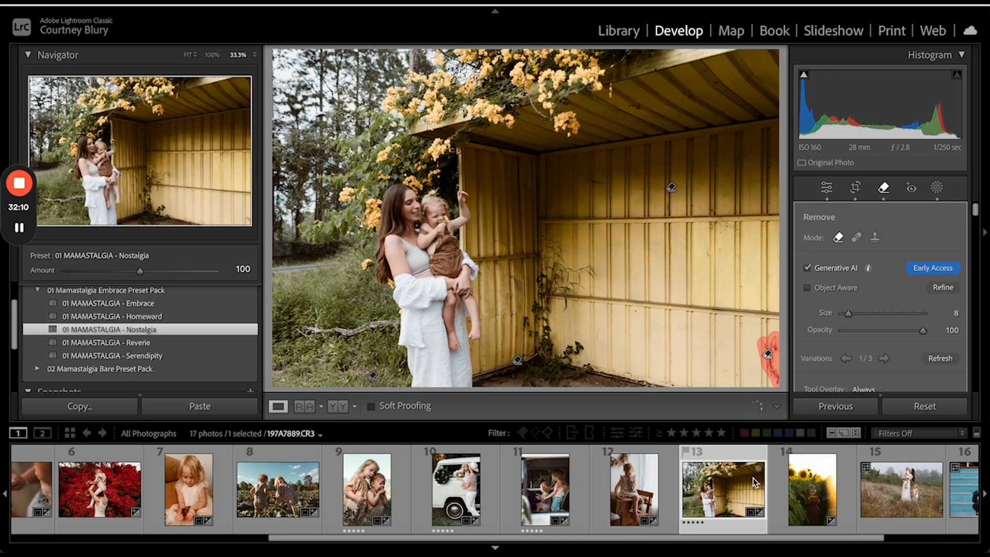
key("q")
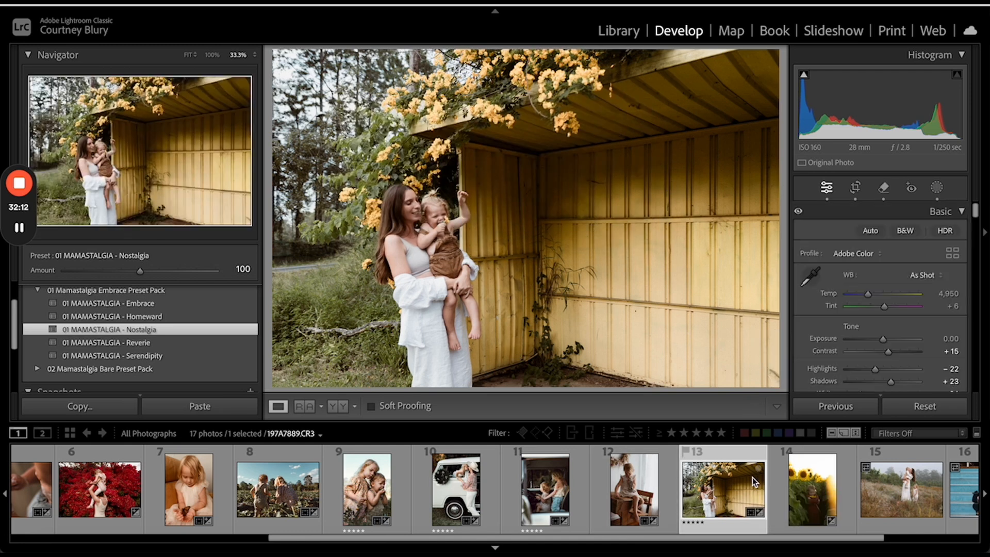
- Open the photo of the girl among the sunflowers and apply the 01 MAMASTALGIA - Serendipity preset
left_click(809, 482)
left_click(548, 152)
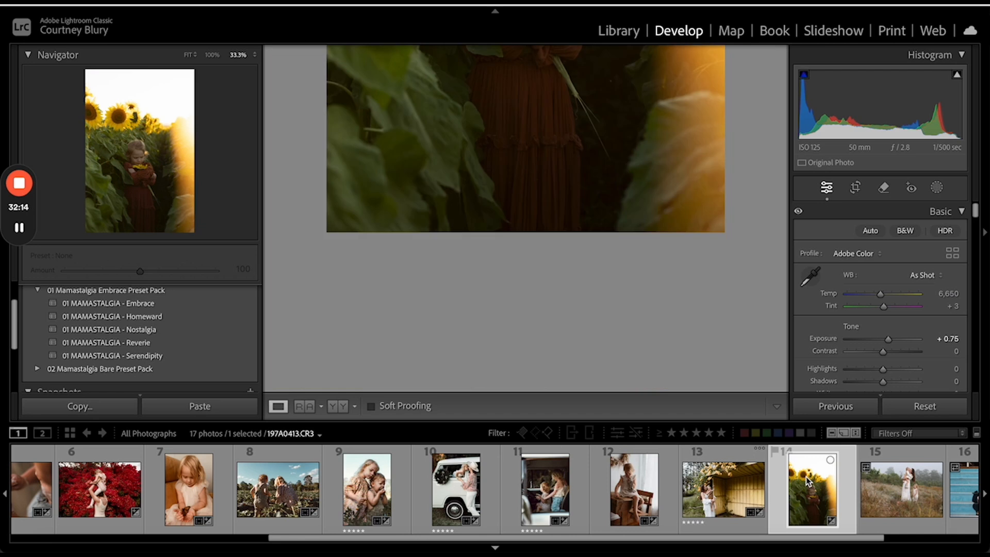
left_click_drag(550, 146, 553, 221)
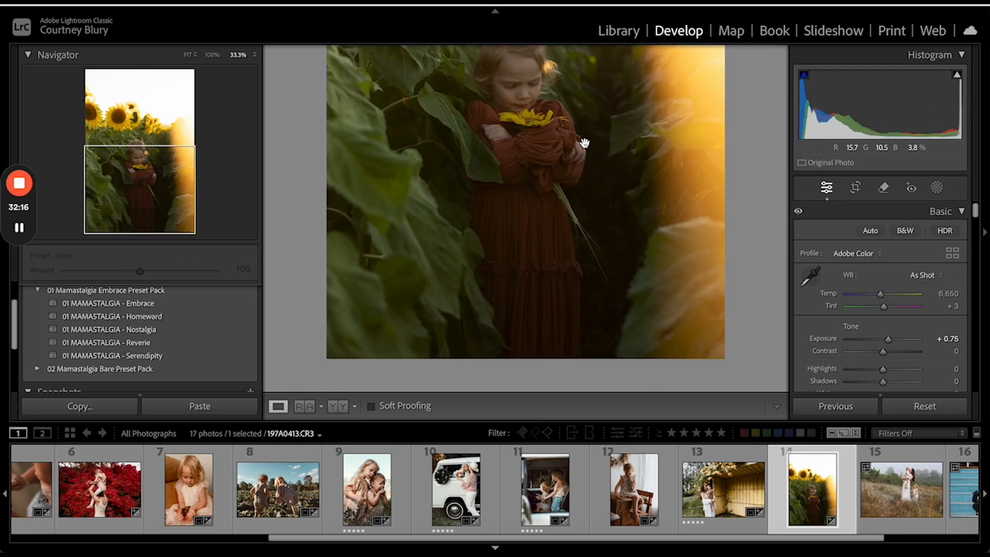
key("super+minus")
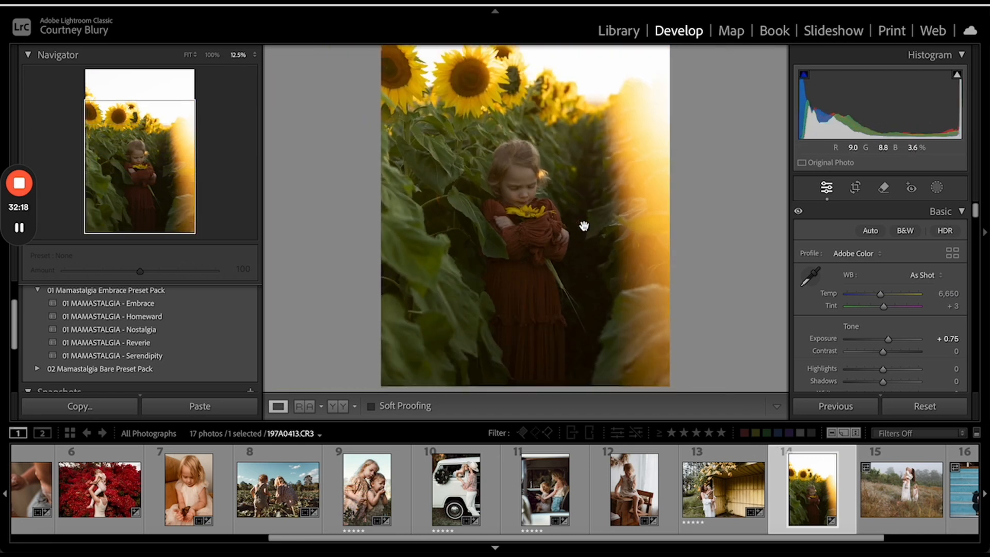
key("super+minus")
key("super+equal")
left_click_drag(563, 160, 563, 192)
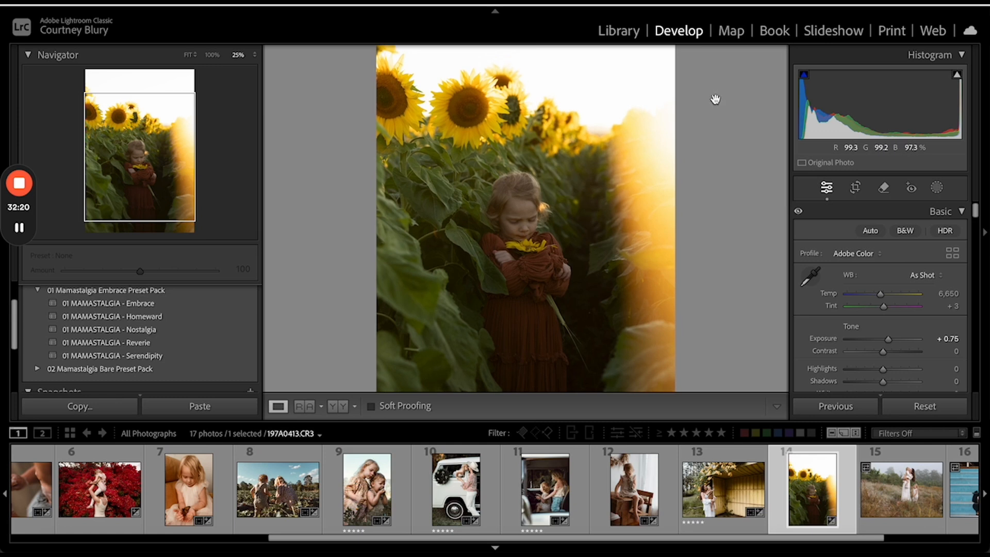
scroll(220, 298, "up", 2)
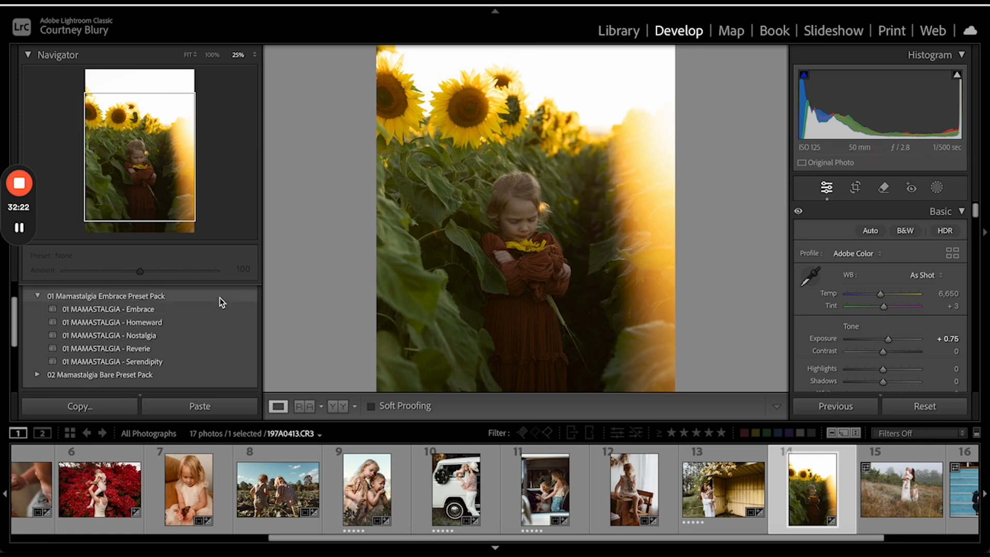
scroll(219, 297, "down", 1)
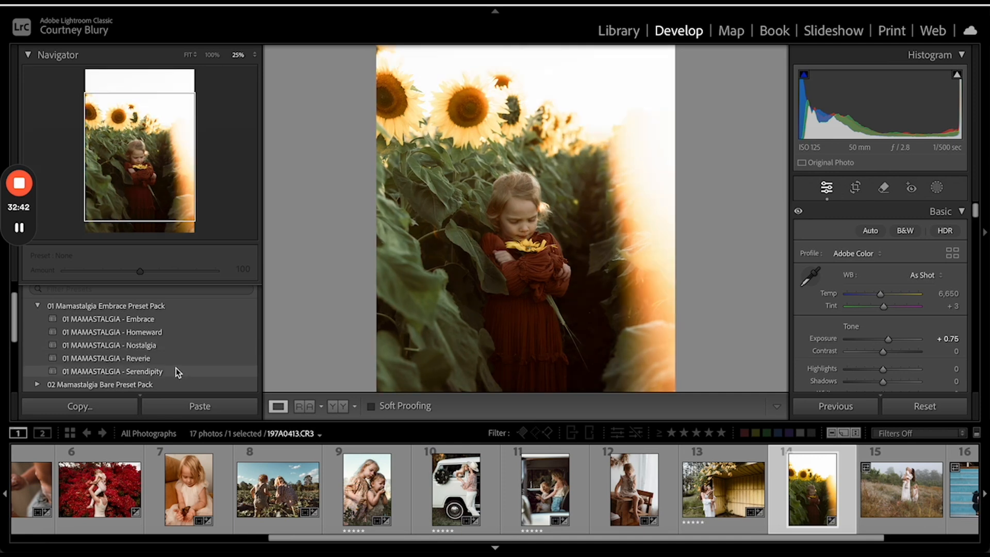
left_click(176, 369)
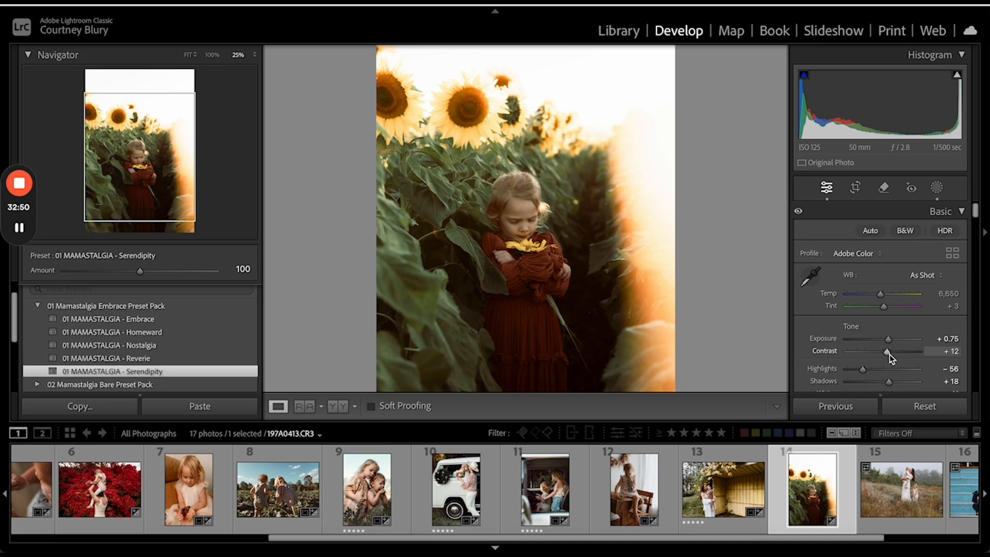
- Set the sunflower photo's Contrast to +25, Shadows to +34 and Exposure to +0.55
left_click_drag(891, 358, 896, 365)
scroll(895, 359, "down", 1)
left_click_drag(889, 317, 886, 318)
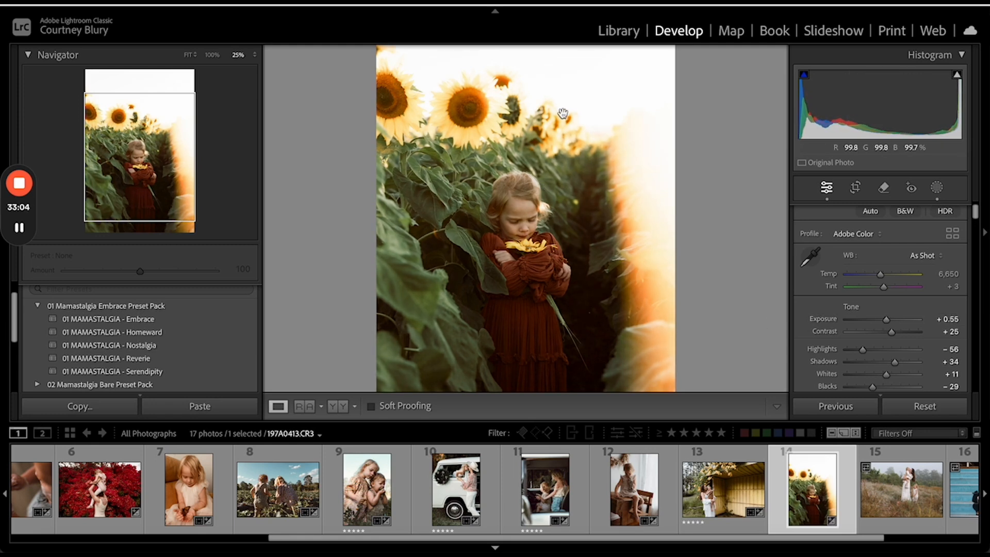
- Add a linear gradient mask over the sky, running from the photo's top edge down to the girl's flower
left_click_drag(562, 113, 495, 208)
left_click(937, 187)
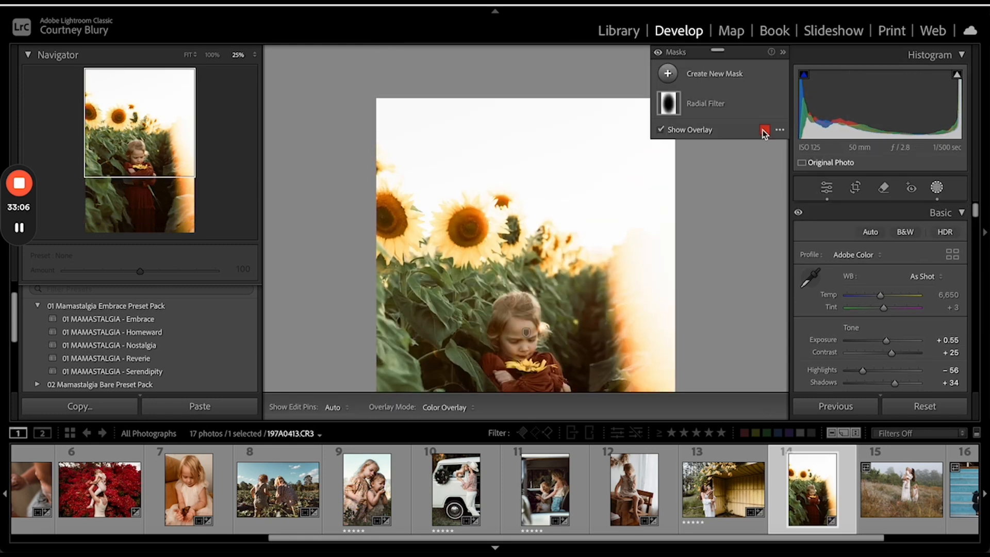
left_click(701, 70)
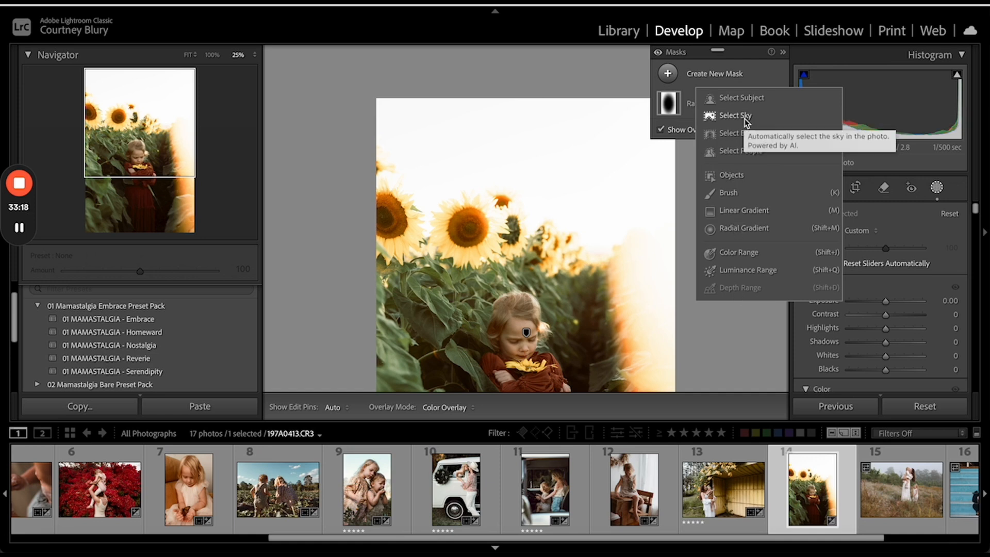
left_click(745, 211)
left_click_drag(527, 97, 510, 358)
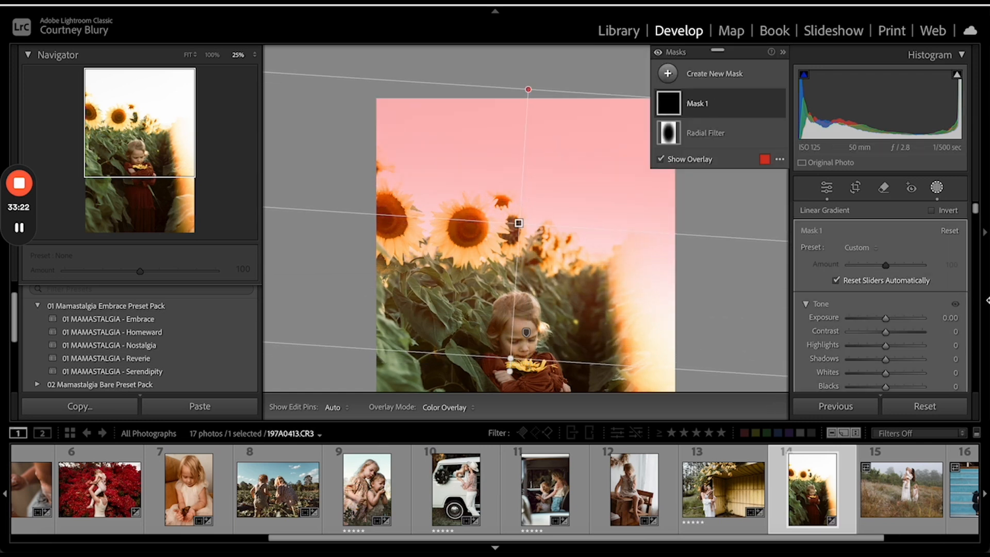
- Set the sky gradient mask's Exposure to -1.80, Shadows to 38 and Highlights to -18
scroll(896, 311, "down", 3)
left_click_drag(887, 255, 902, 239)
scroll(870, 248, "down", 2)
scroll(902, 239, "up", 3)
left_click_drag(886, 295, 880, 296)
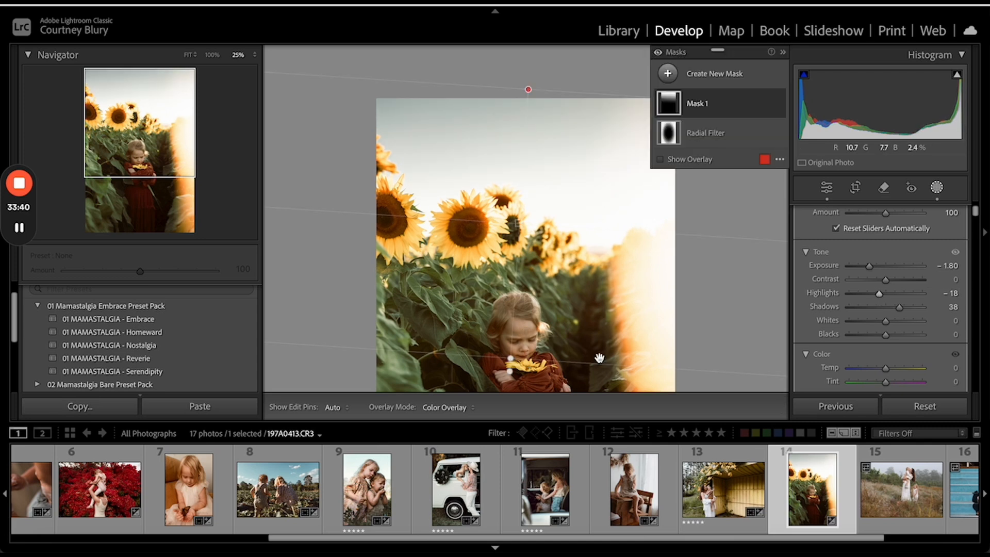
- Raise the sky gradient mask's Highlights slightly and close masking
key("ctrl+minus")
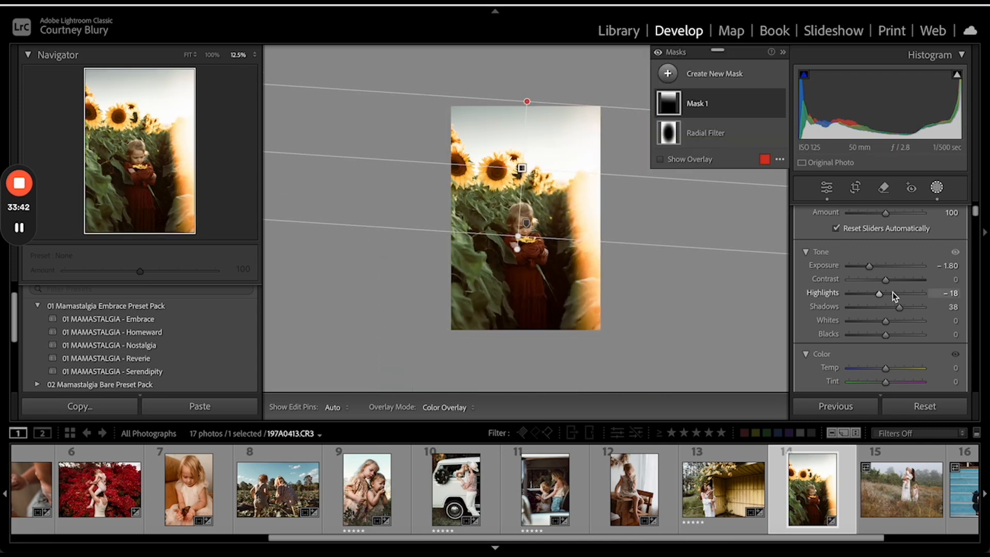
left_click_drag(881, 295, 889, 295)
key("Escape")
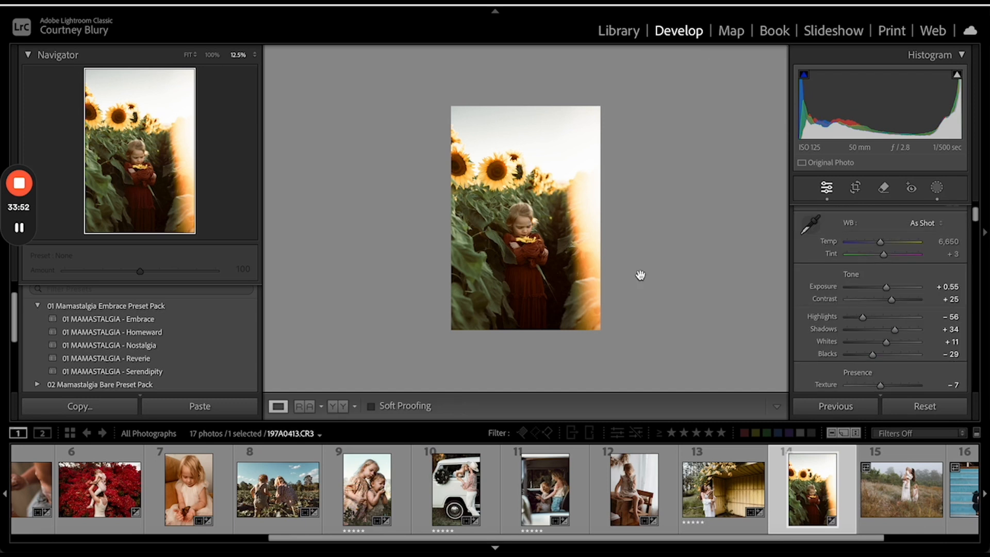
- Check the sunflower photo up close and switch its preset to 01 MAMASTALGIA - Nostalgia
left_click(639, 274)
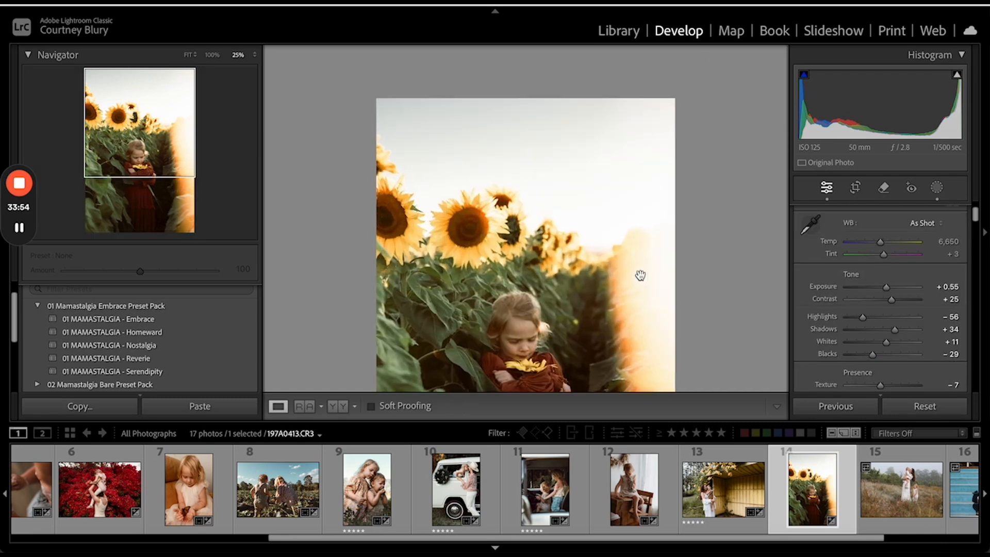
left_click(639, 273)
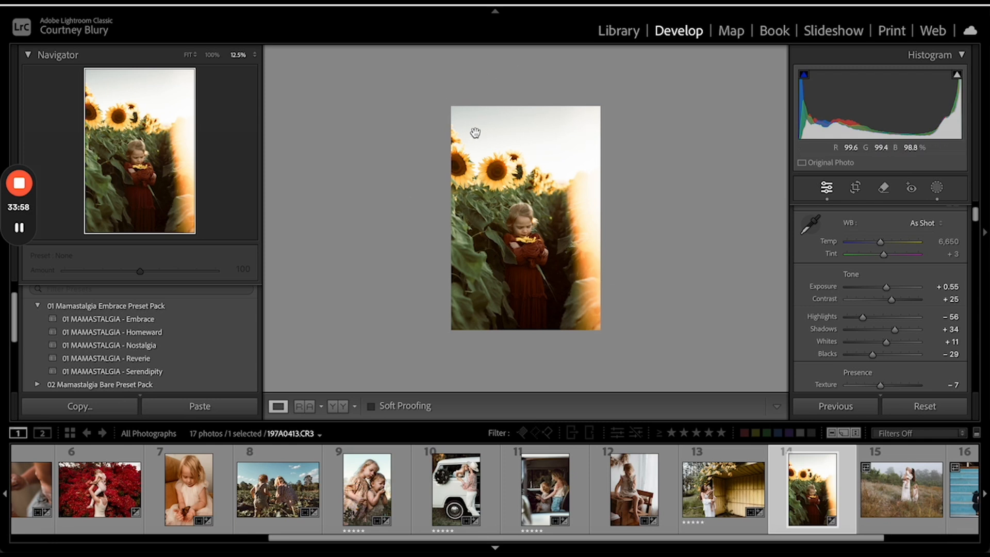
left_click(128, 349)
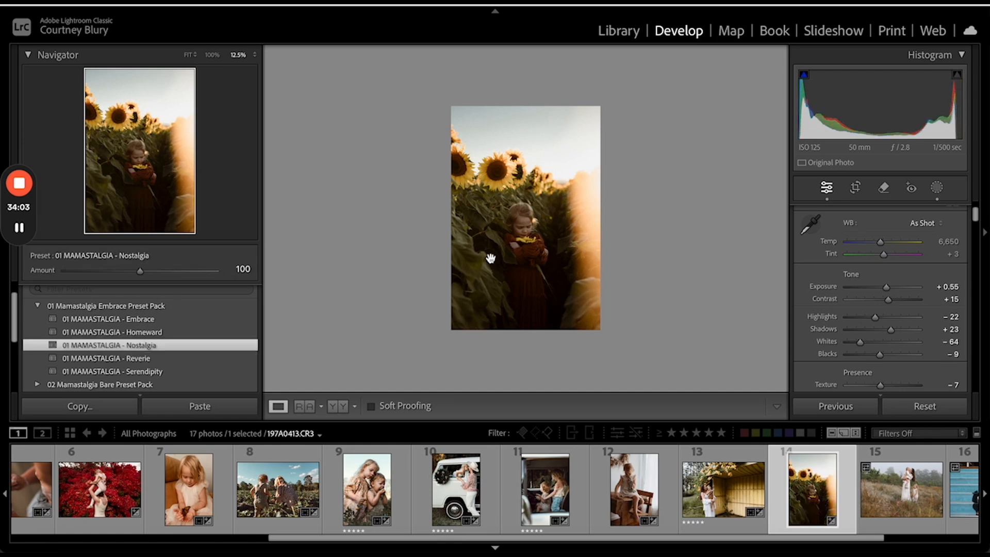
- Set the sunflower photo's Shadows to +41 and check the girl and the surrounding leaves up close
left_click(542, 255)
left_click(541, 255)
left_click_drag(892, 333, 895, 329)
left_click(526, 282)
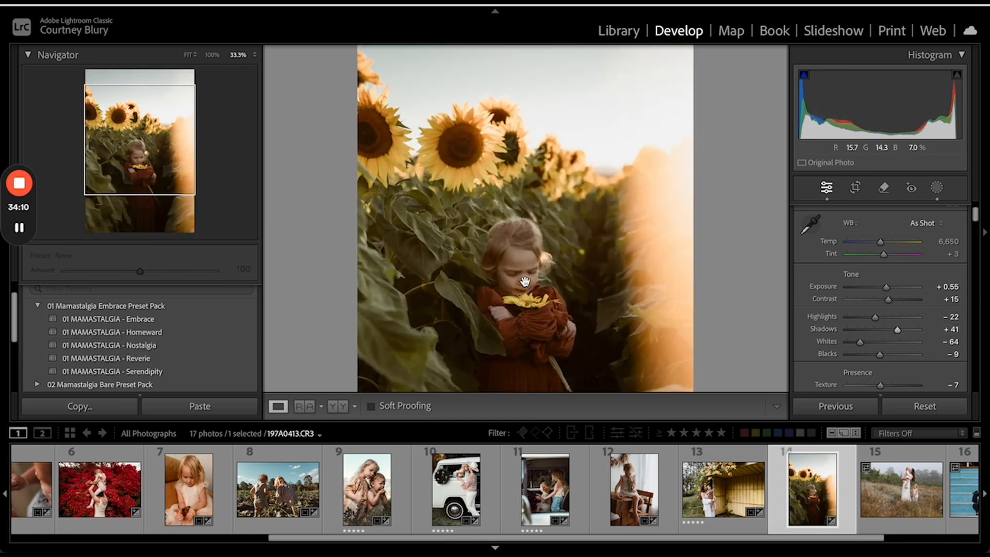
left_click_drag(614, 327, 614, 155)
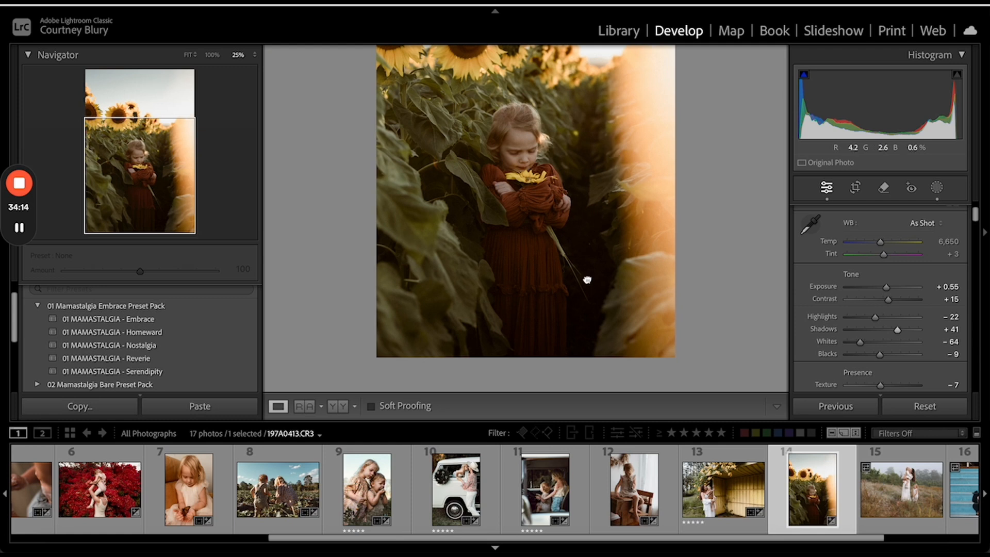
- Remove the frayed lower end of the girl's flower stem with Generative AI Remove at brush size 4
key("super+=")
left_click_drag(586, 280, 510, 252)
left_click(638, 261)
key("super+=")
key("super+=")
left_click(885, 188)
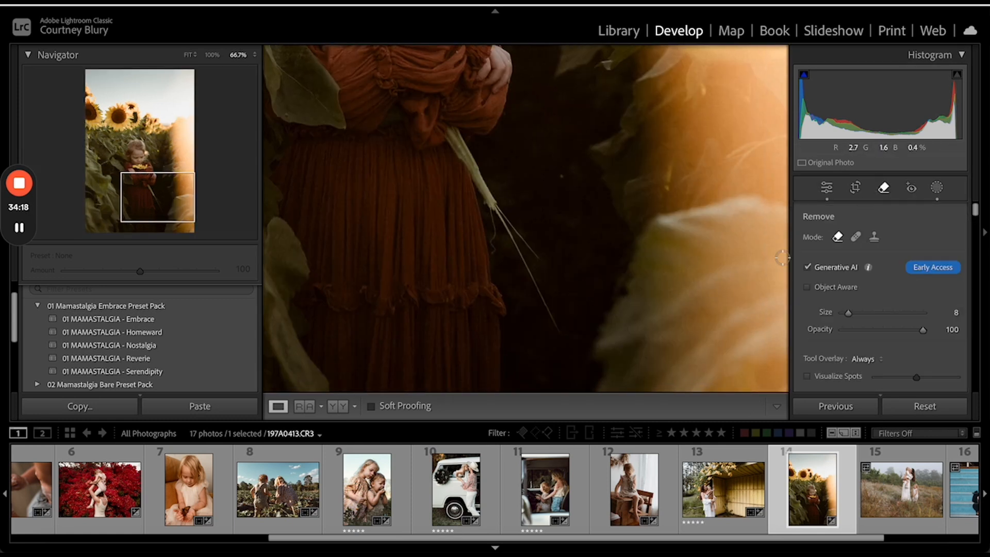
key("bracketright")
key("bracketright")
mouse_move(558, 329)
left_mouse_down()
mouse_move(498, 210)
mouse_move(487, 221)
mouse_move(493, 256)
mouse_move(557, 329)
mouse_move(524, 252)
left_mouse_up()
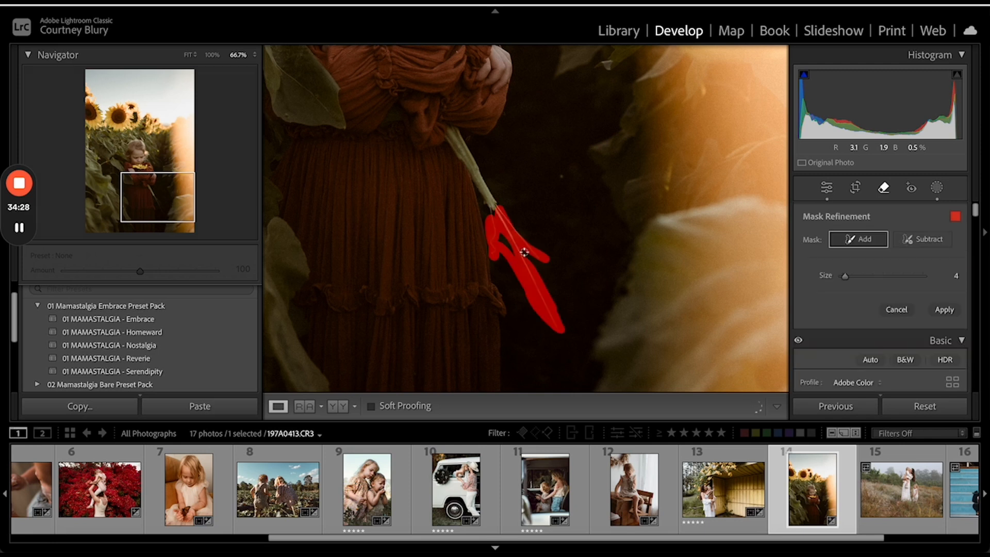
left_click(943, 310)
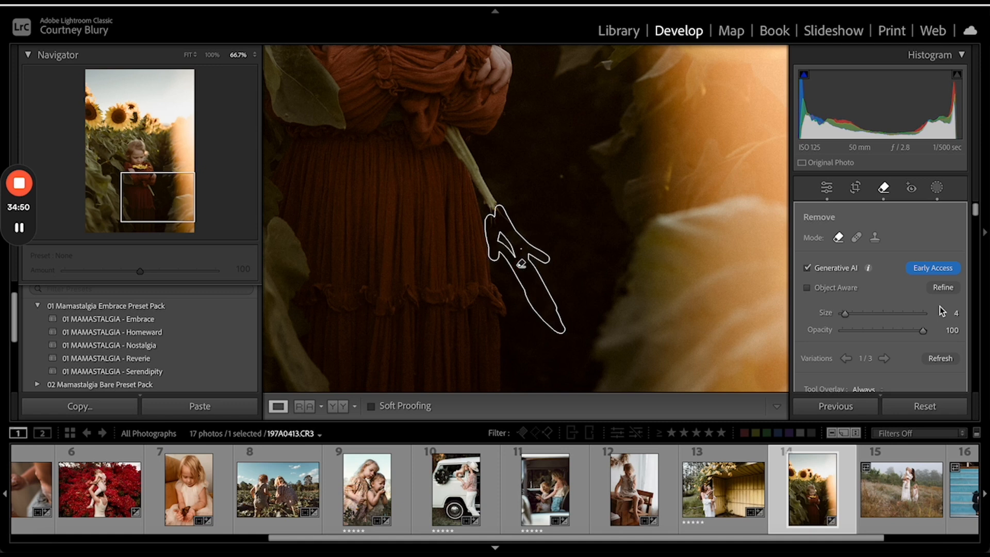
key("q")
left_click(722, 213)
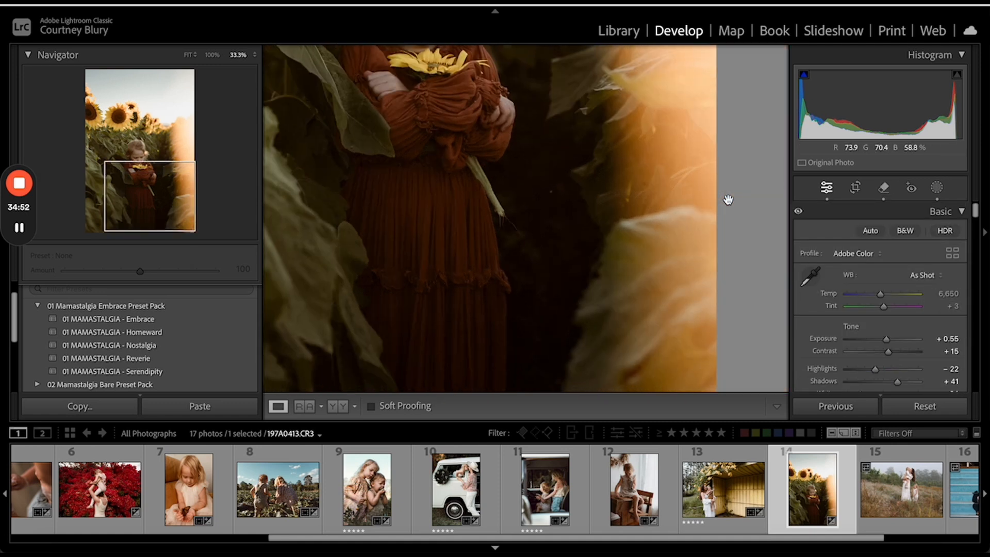
left_click_drag(619, 249, 645, 128)
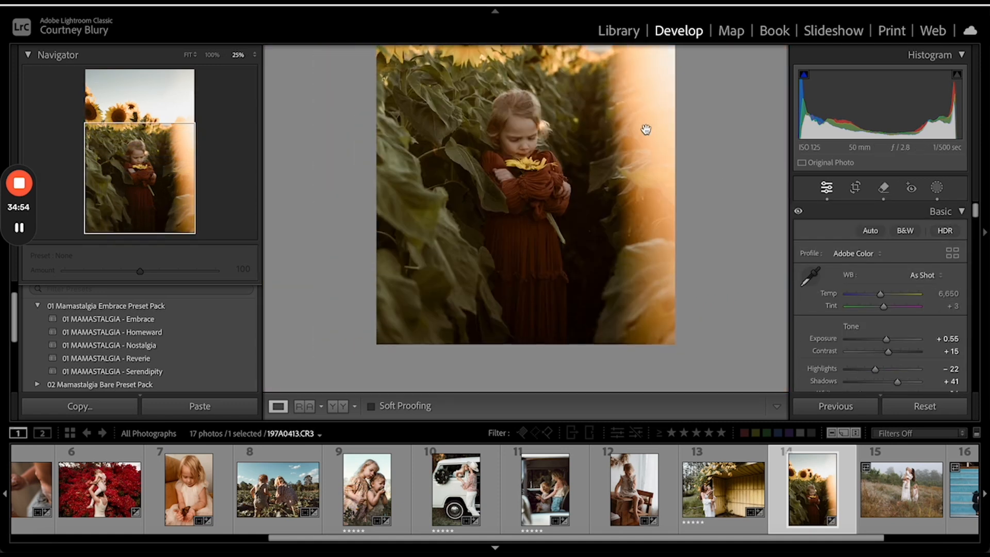
- Crop the photo of the mother and two girls in the field slightly tighter from its lower-left corner, keeping the original aspect
scroll(687, 495, "down", 2)
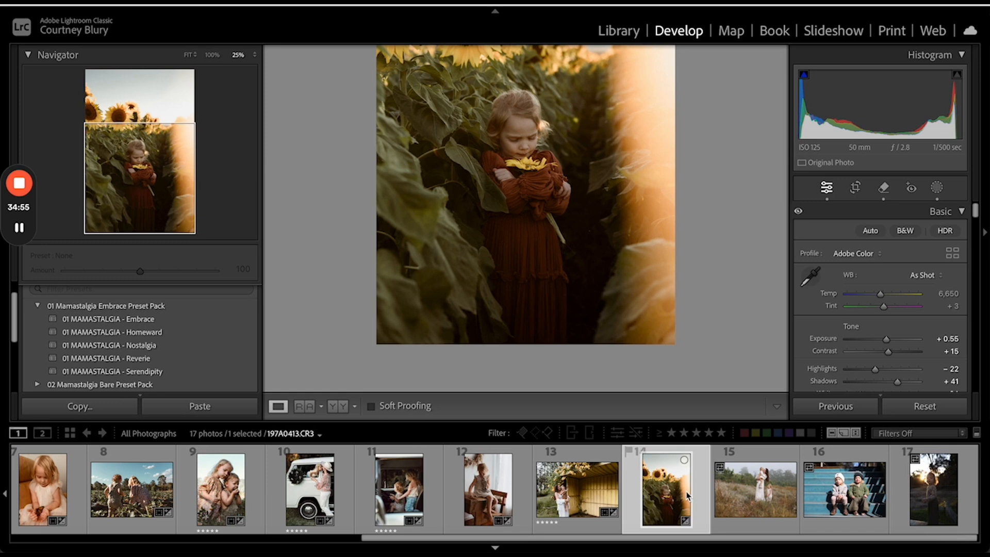
left_click(778, 488)
left_click(855, 187)
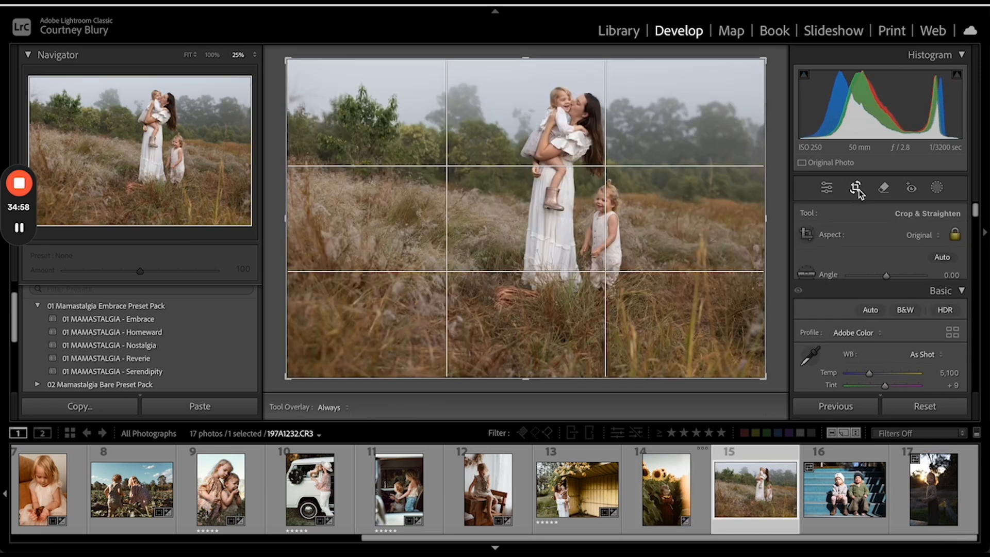
left_click_drag(287, 373, 310, 359)
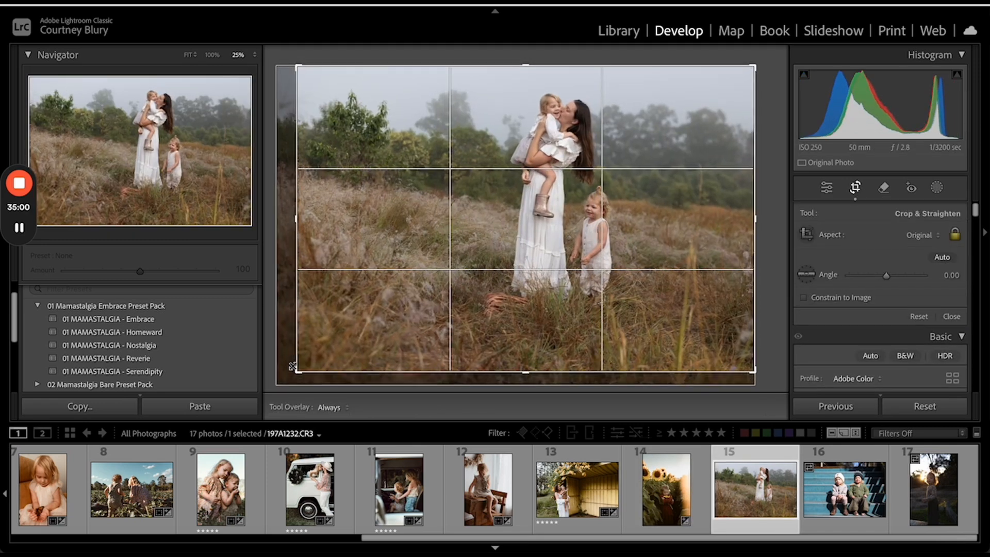
key("Return")
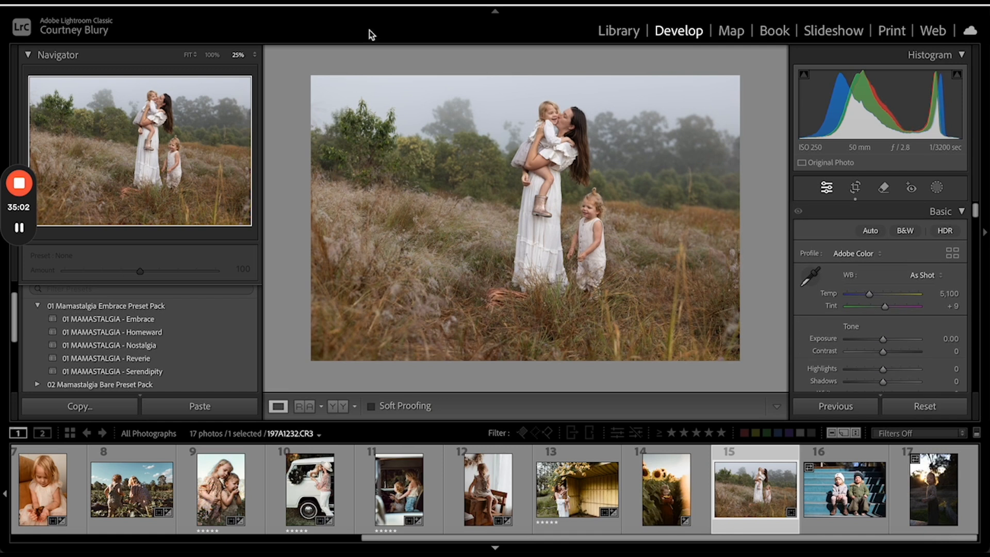
- Apply the 01 MAMASTALGIA - Serendipity preset to the field photo and set Tint to +2 and Exposure to -0.05
left_click(115, 320)
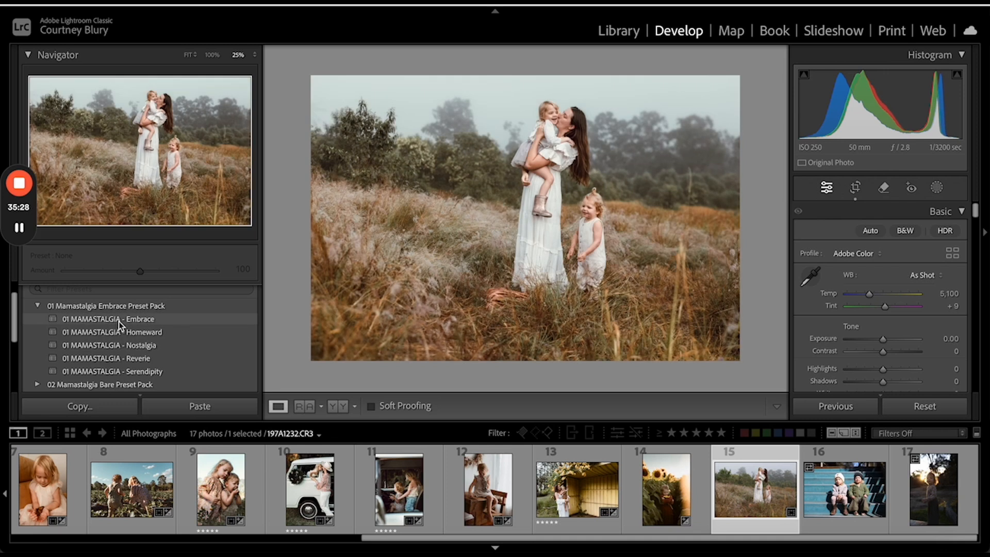
left_click(116, 368)
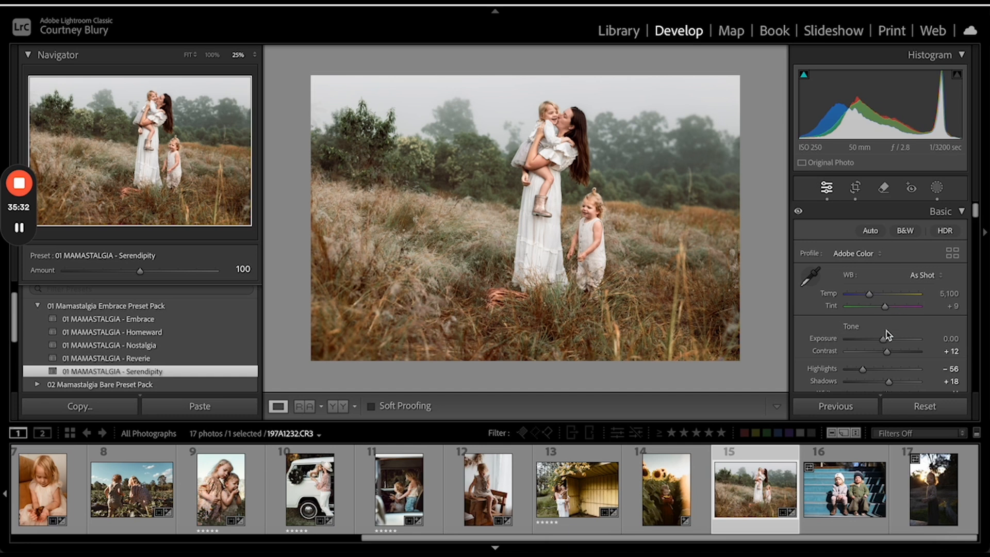
left_click_drag(885, 307, 883, 308)
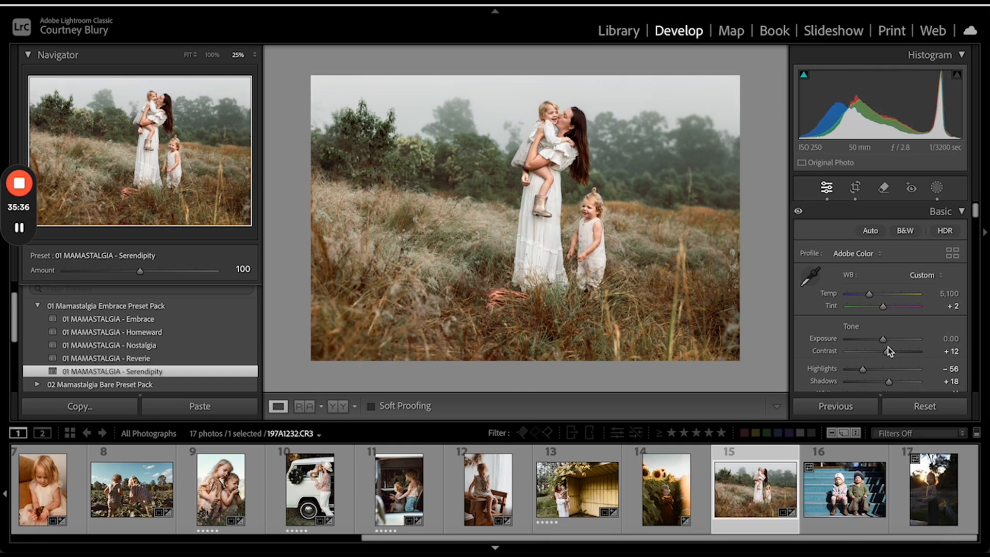
left_click_drag(885, 338, 884, 339)
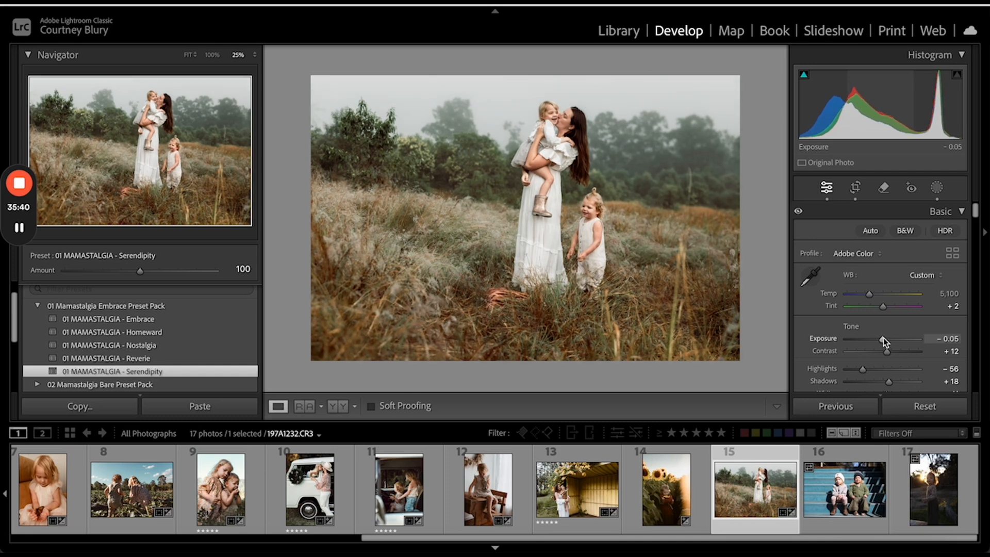
- Heal the blemish on the mother's forehead with brush size 5 and review the rest of the field photo
key("super+=")
key("super+=")
key("super+=")
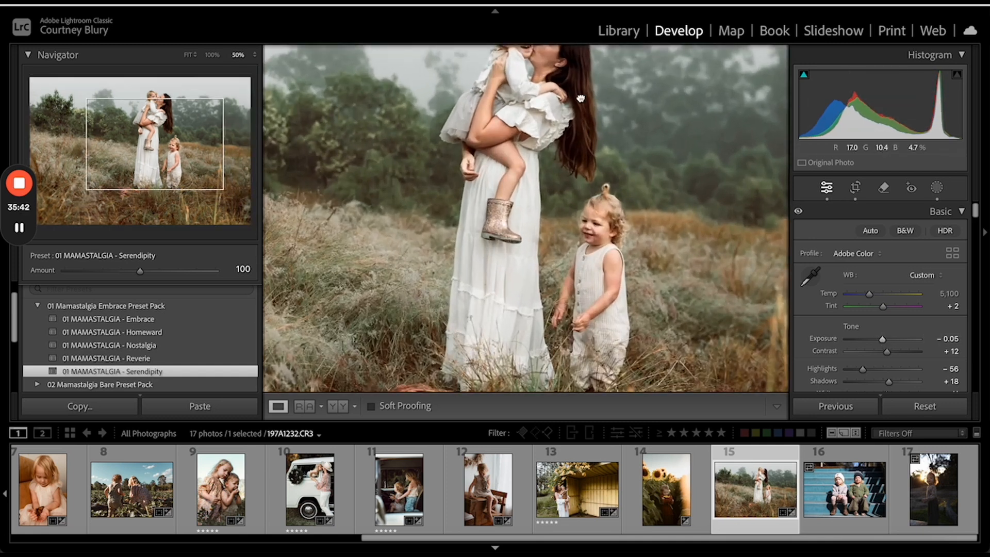
left_click_drag(589, 196, 600, 387)
key("super+=")
key("super+=")
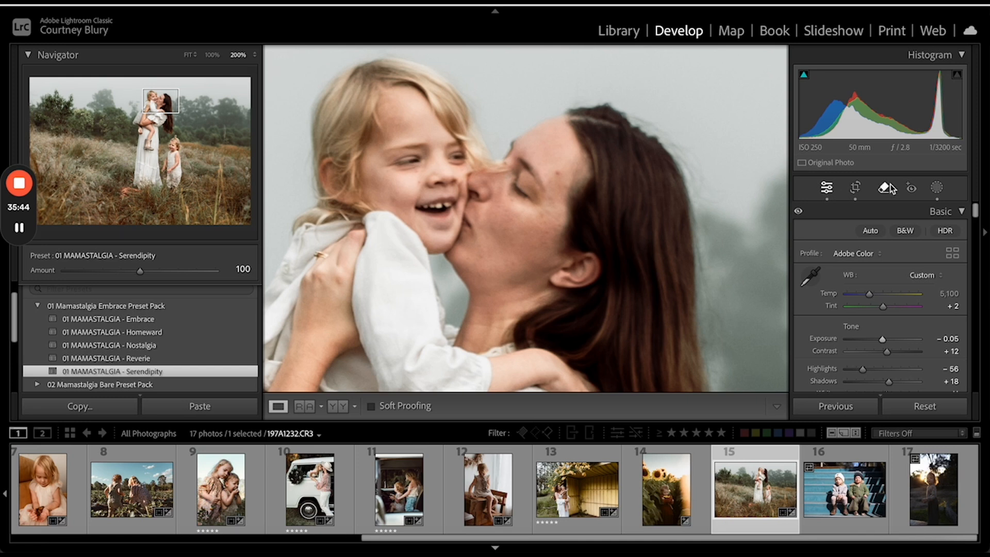
left_click(887, 187)
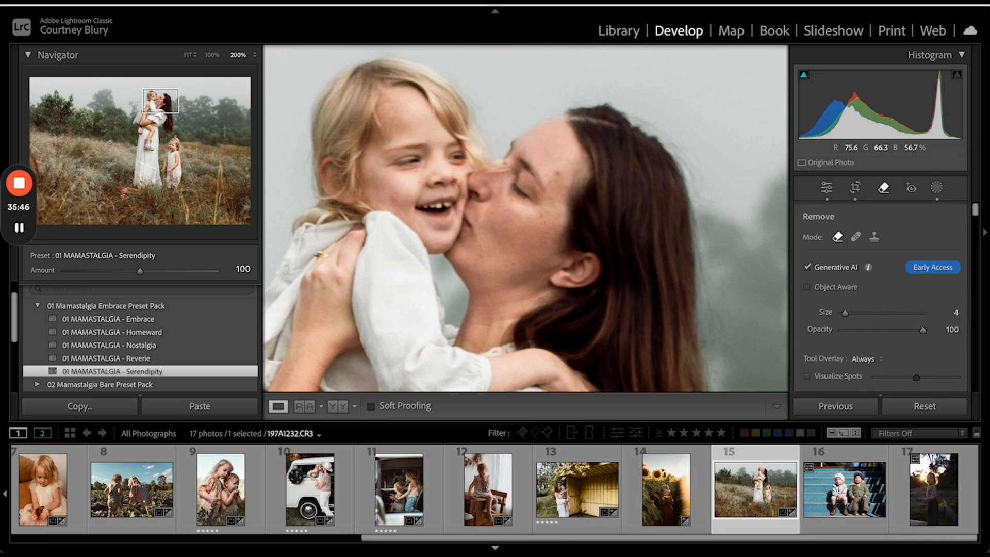
left_click(856, 238)
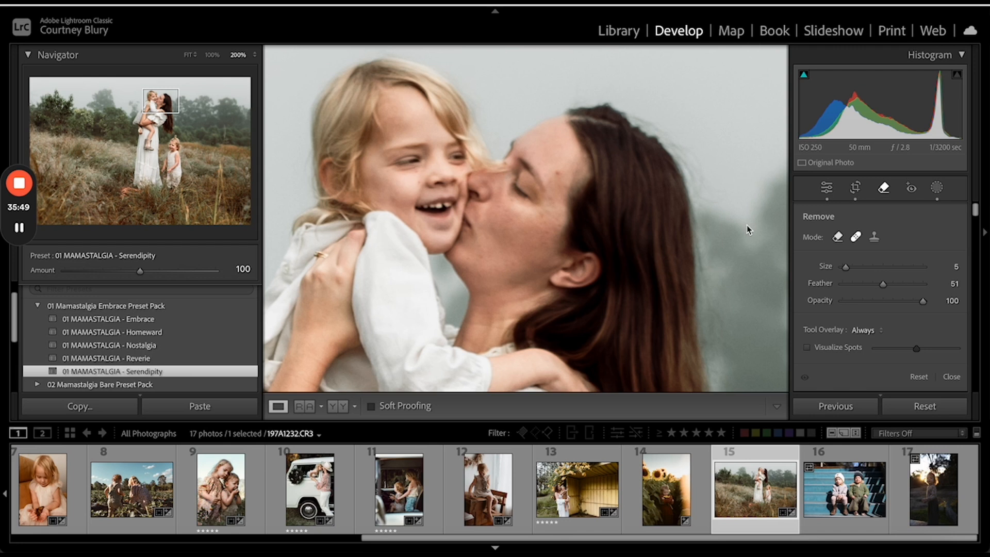
left_click(559, 174)
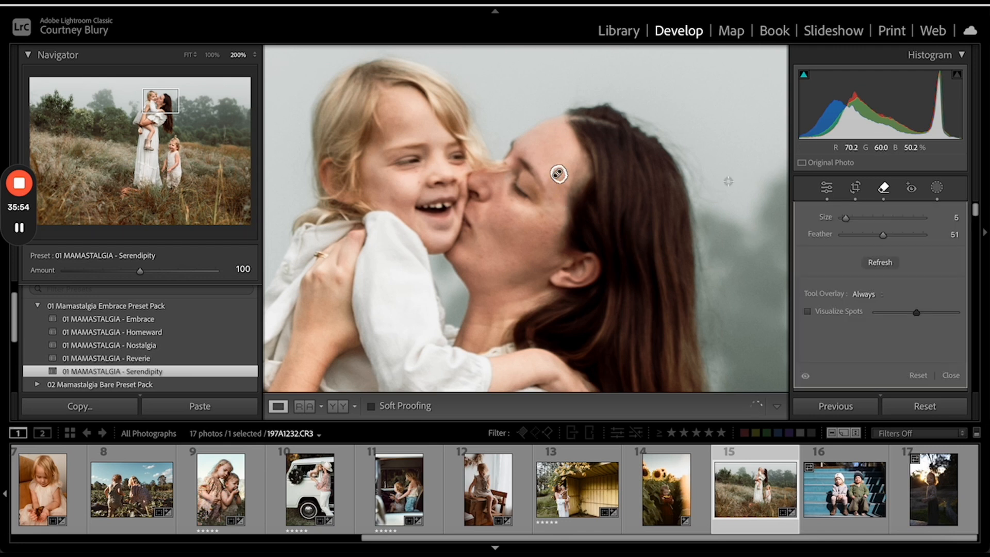
key("q")
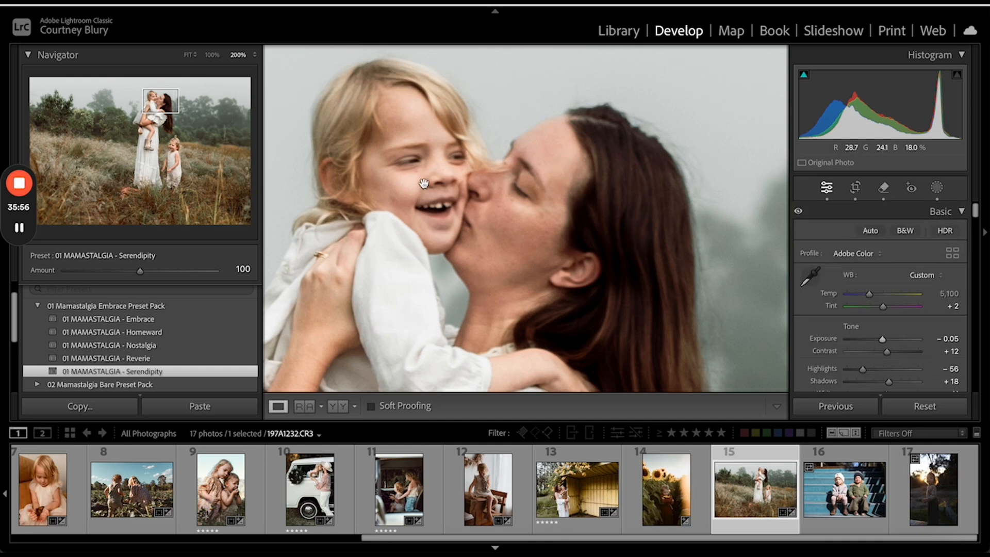
key("super+minus")
key("super+minus")
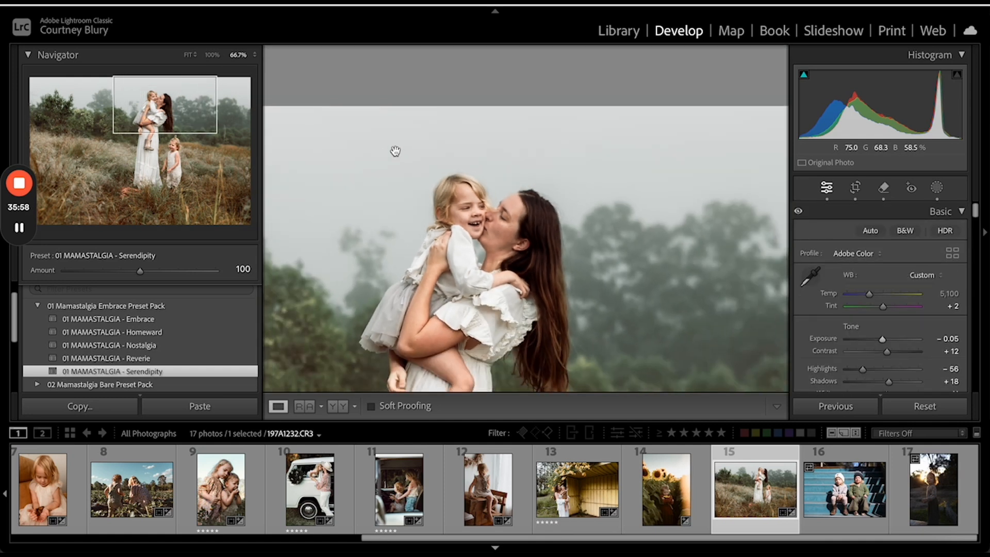
left_click_drag(556, 282, 549, 6)
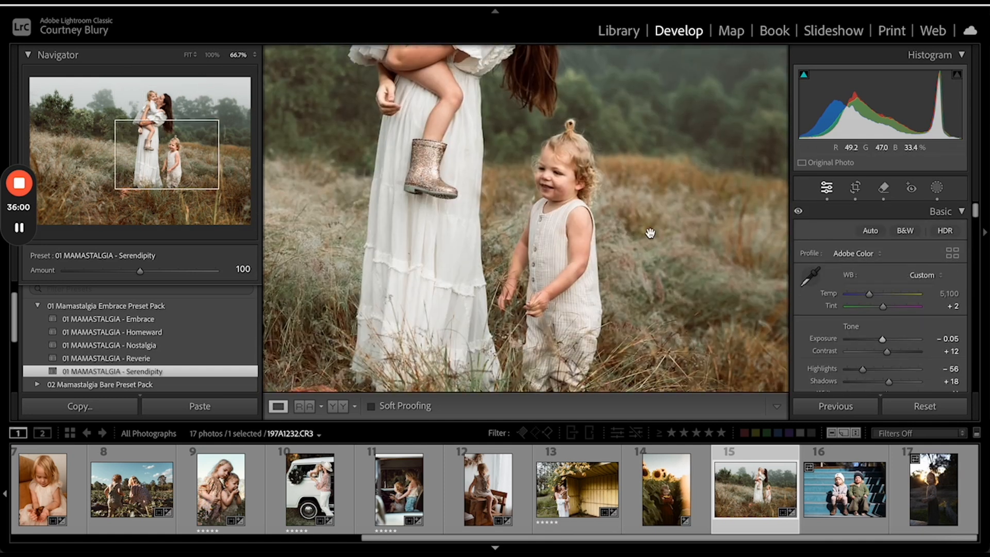
left_click_drag(546, 119, 607, 174)
key("super+minus")
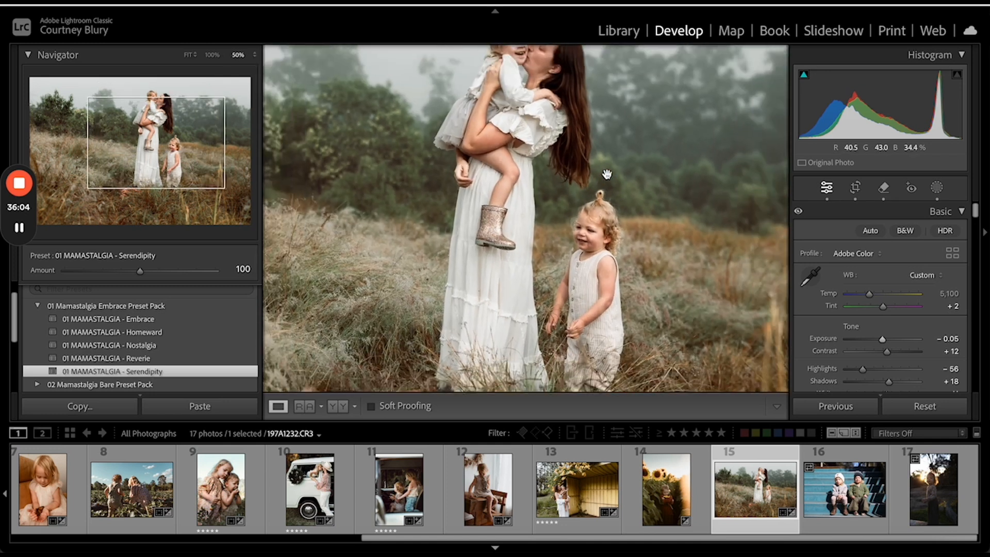
key("super+minus")
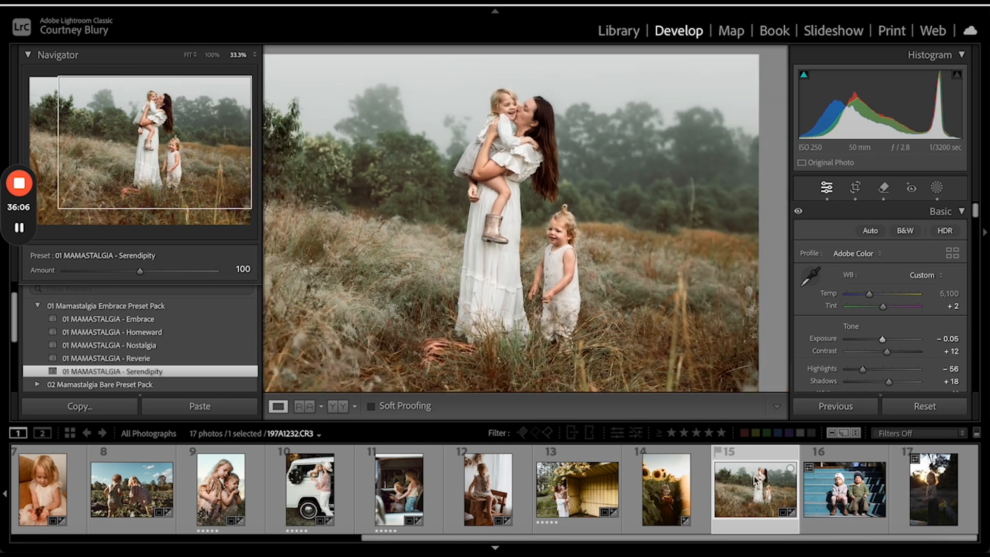
- Apply the 01 MAMASTALGIA - Reverie preset to the photo of two children on the steps and straighten it to an angle of -0.27
left_click(826, 485)
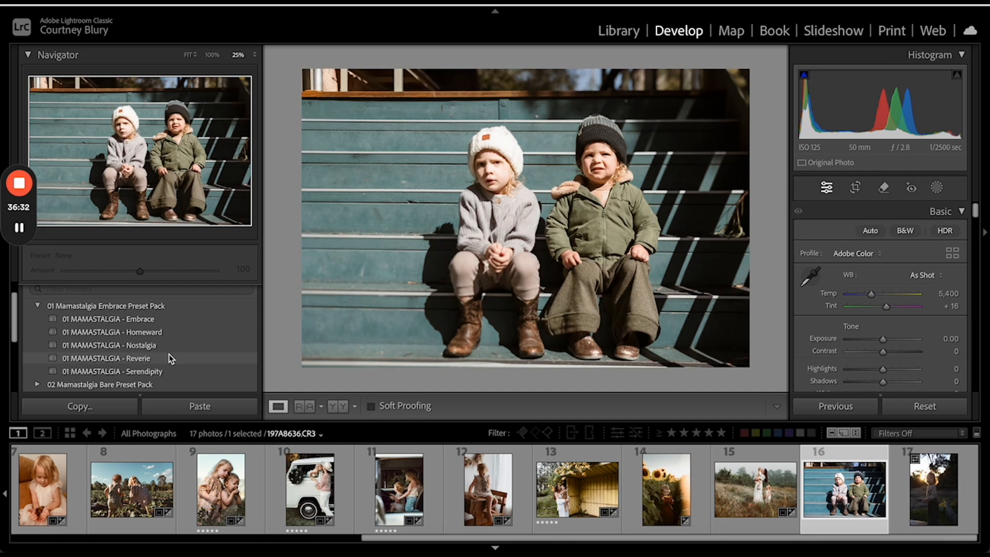
left_click(170, 357)
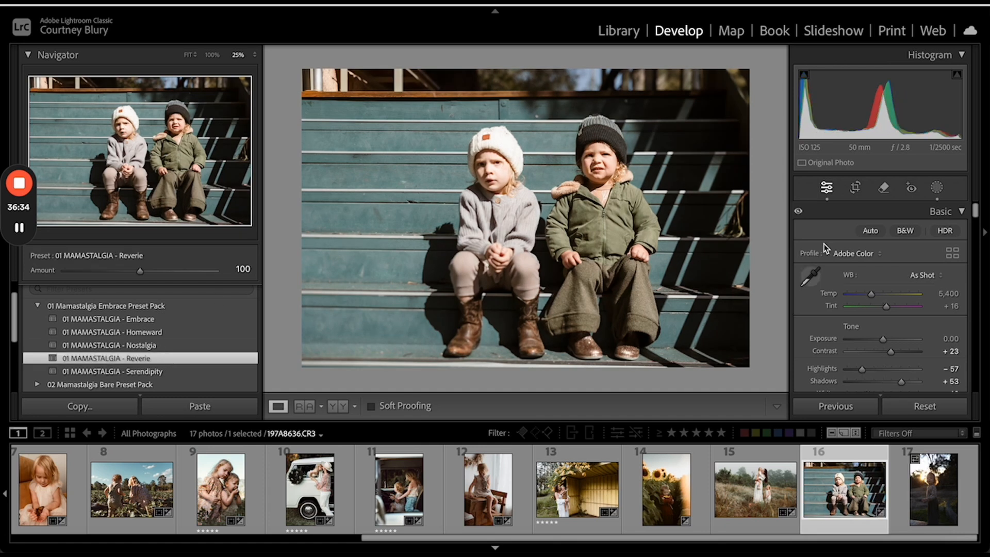
key("r")
left_click_drag(773, 55, 772, 56)
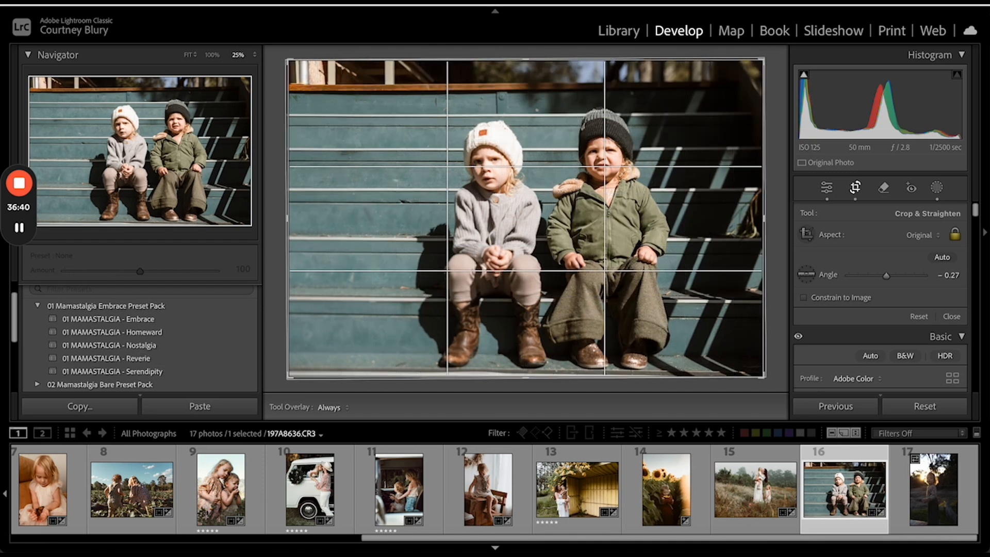
key("Return")
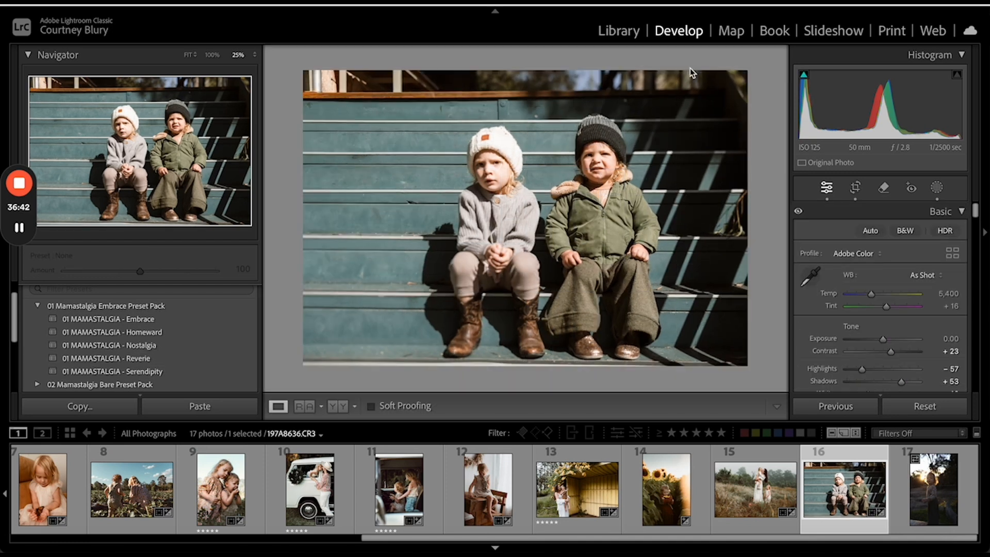
- Remove the dried plant at the right edge of the steps with Generative AI Remove at brush size 23
left_click(706, 197)
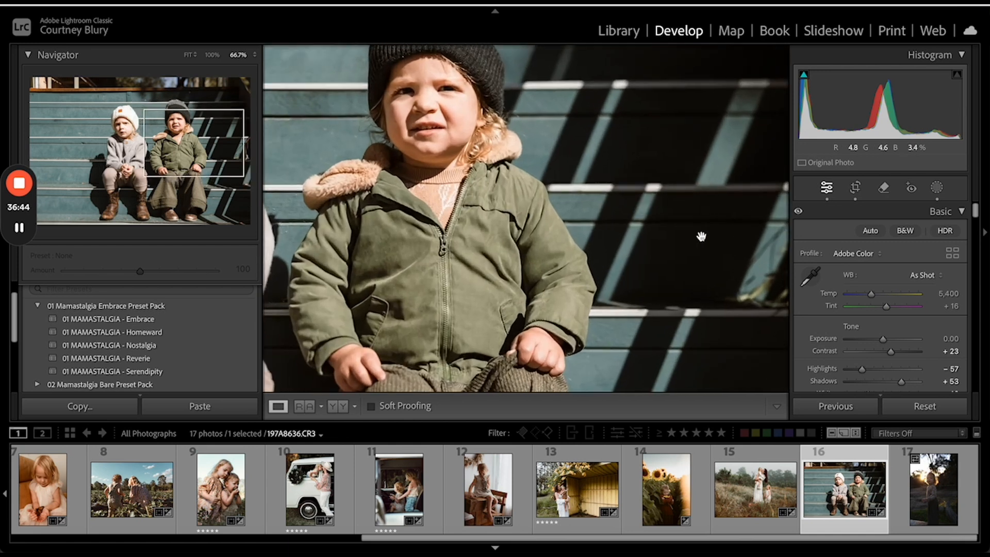
left_click(884, 189)
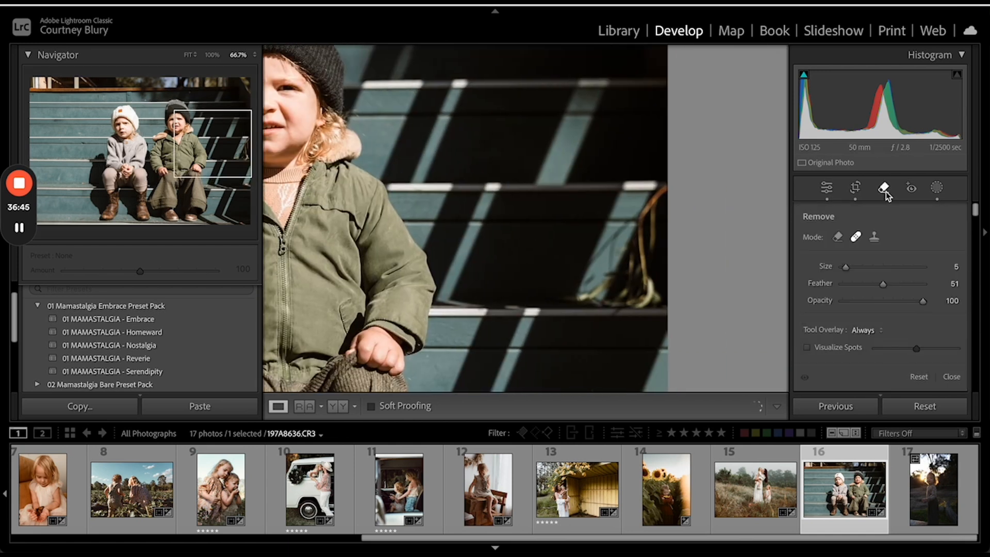
left_click(837, 237)
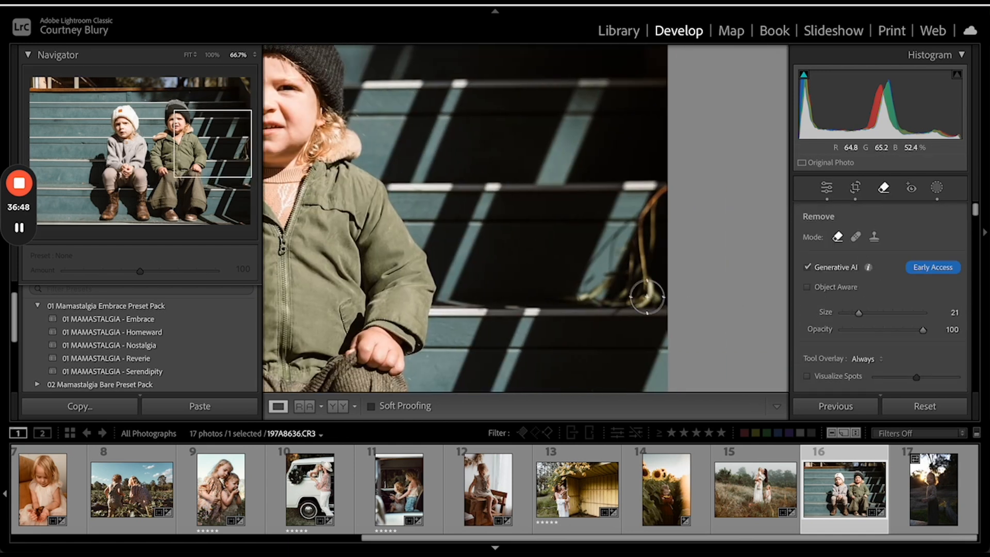
mouse_move(648, 297)
left_mouse_down()
mouse_move(637, 309)
mouse_move(546, 294)
mouse_move(660, 258)
left_mouse_up()
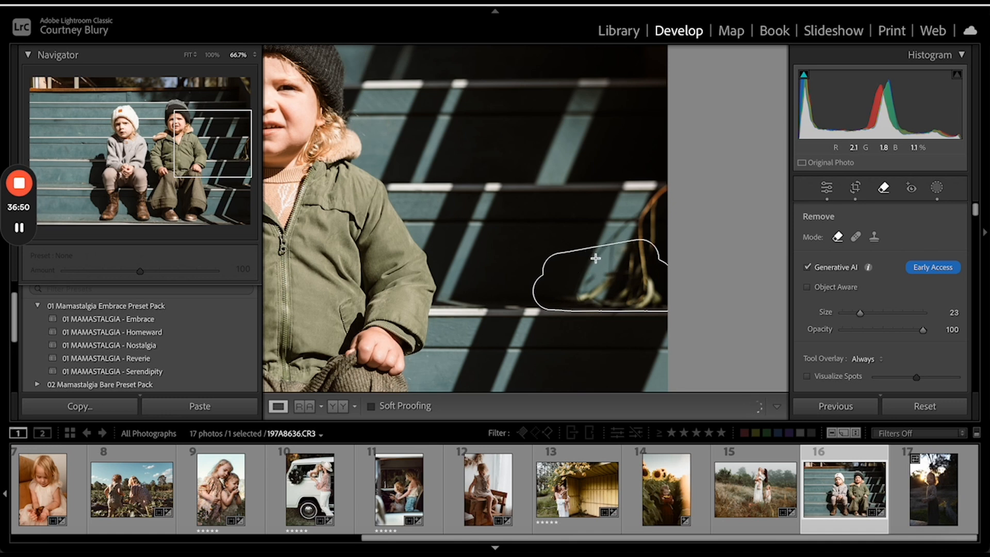
mouse_move(596, 258)
left_mouse_down()
mouse_move(673, 210)
mouse_move(665, 183)
left_mouse_up()
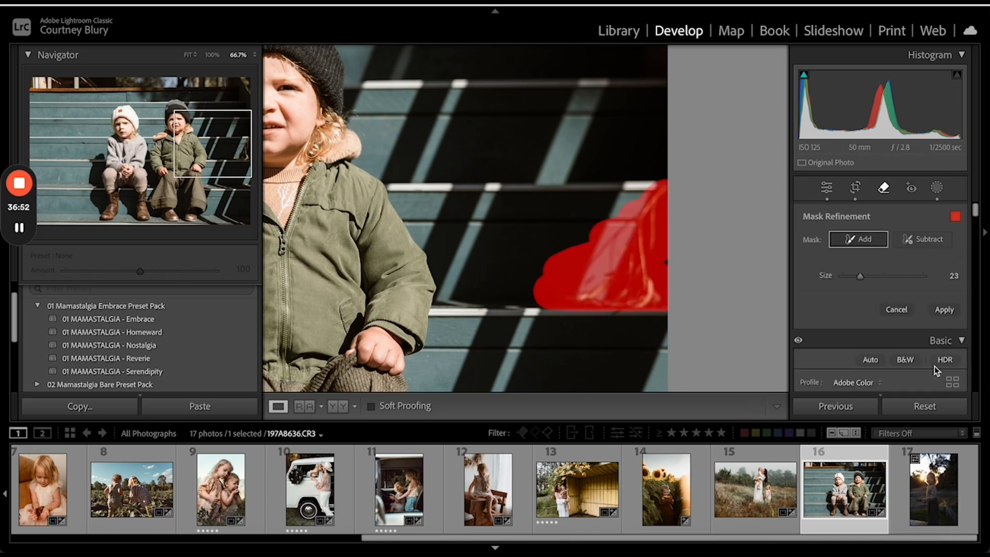
left_click(944, 309)
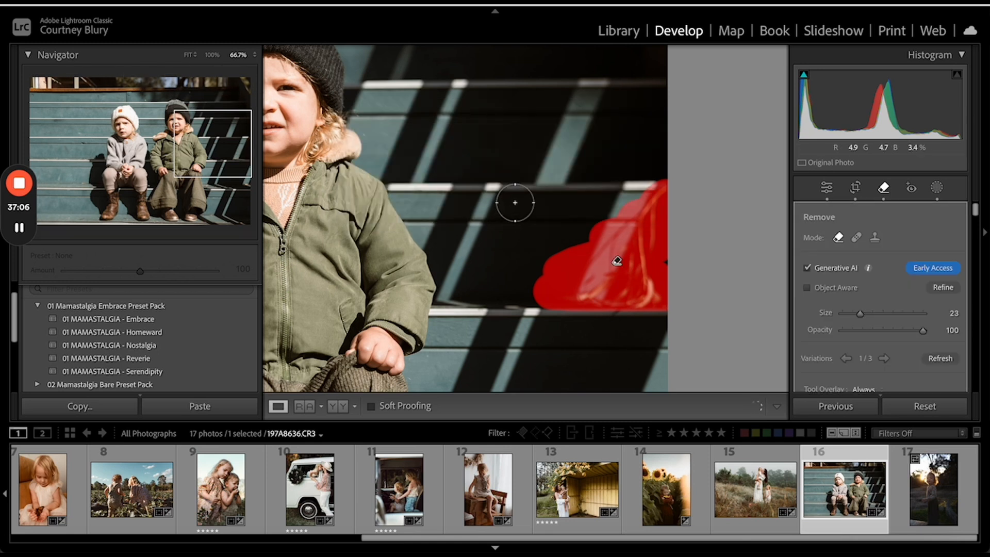
- Straighten the steps photo to an angle of -0.74 and tighten its crop around the two children
key("q")
left_click(517, 201)
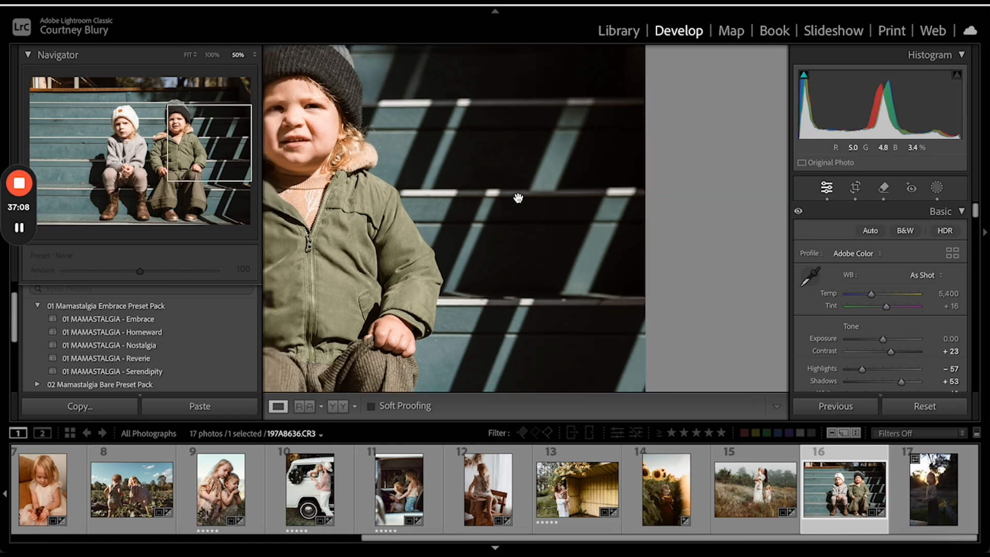
left_click(856, 188)
left_click_drag(289, 380, 292, 375)
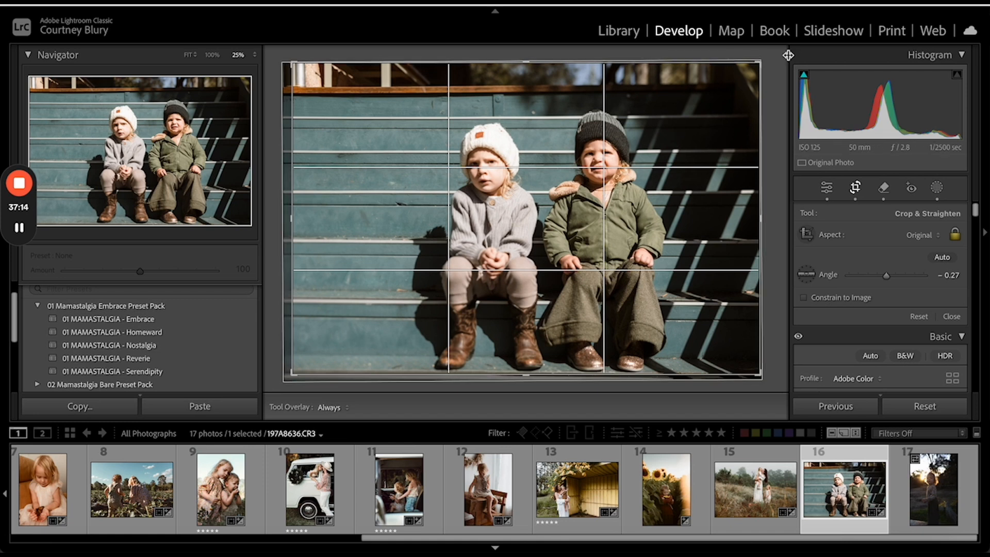
left_click_drag(776, 53, 775, 56)
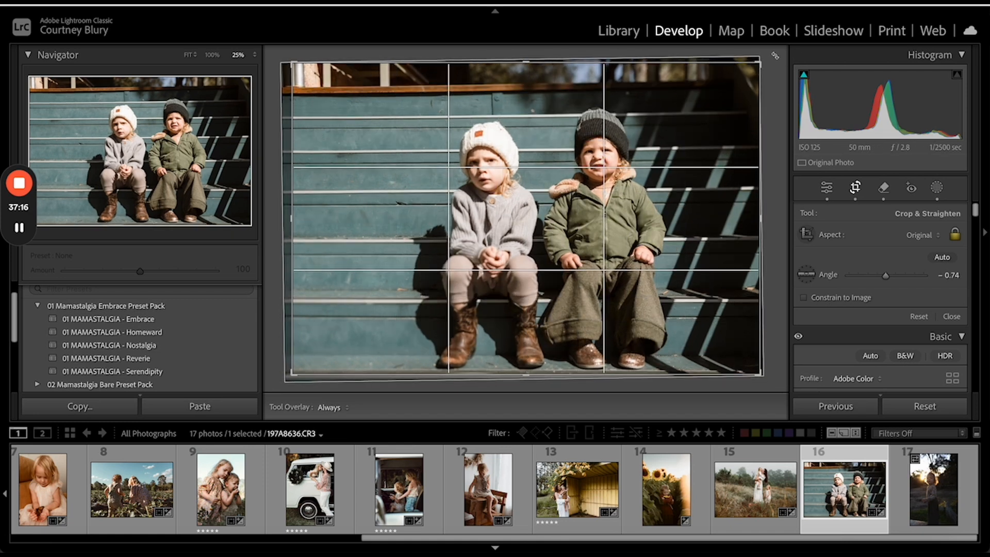
left_click_drag(295, 63, 317, 79)
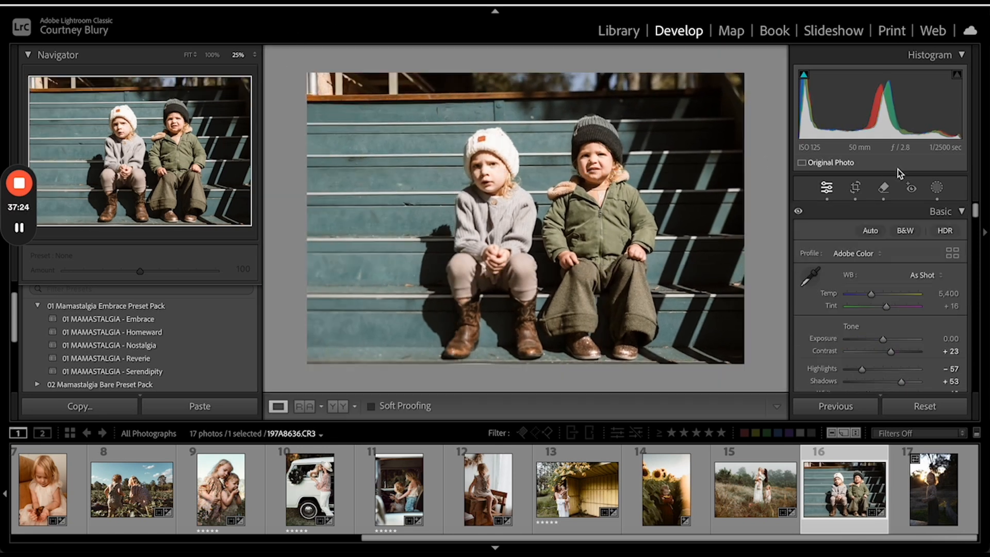
- Create a brush mask with brush size 19 and paint over the background strip above the steps
left_click(941, 183)
left_click(741, 77)
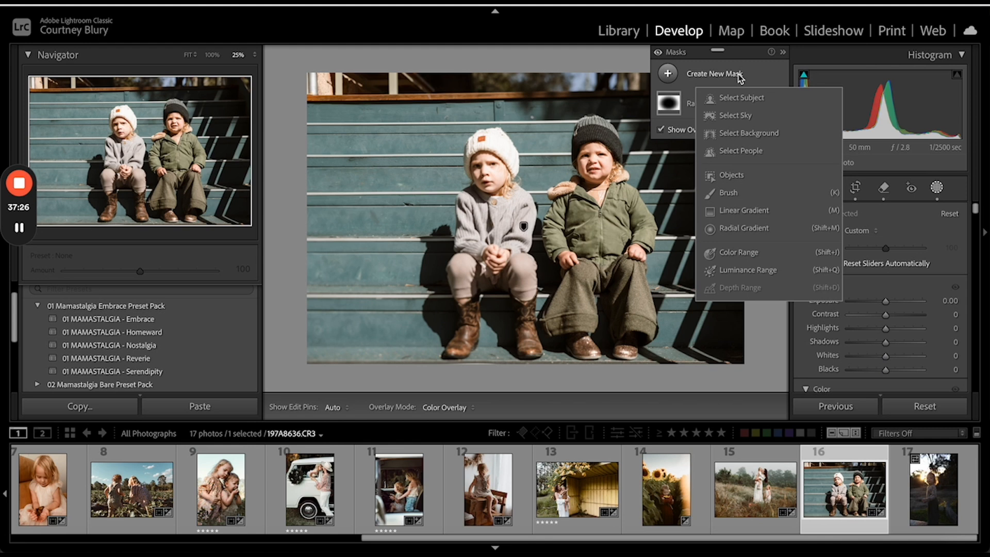
left_click(750, 199)
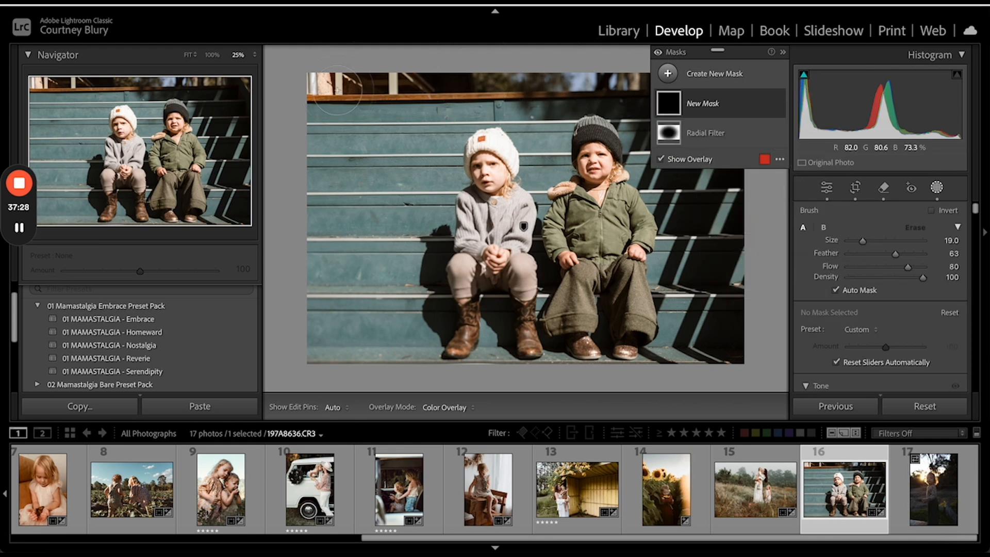
mouse_move(337, 90)
left_mouse_down()
mouse_move(323, 73)
mouse_move(680, 63)
mouse_move(742, 86)
left_mouse_up()
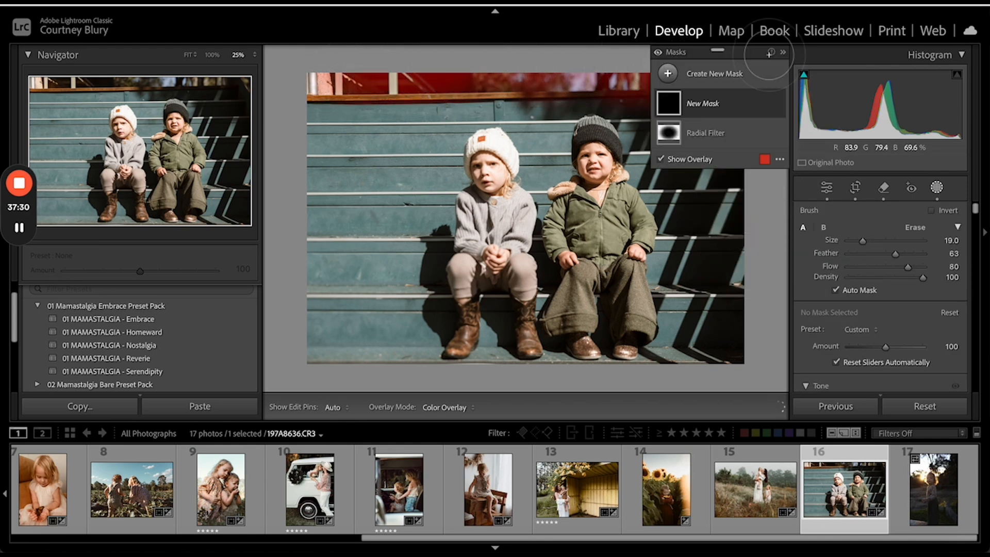
- Set the background mask's Exposure to -2.72, Contrast to -46 and Highlights to -36
scroll(858, 238, "down", 5)
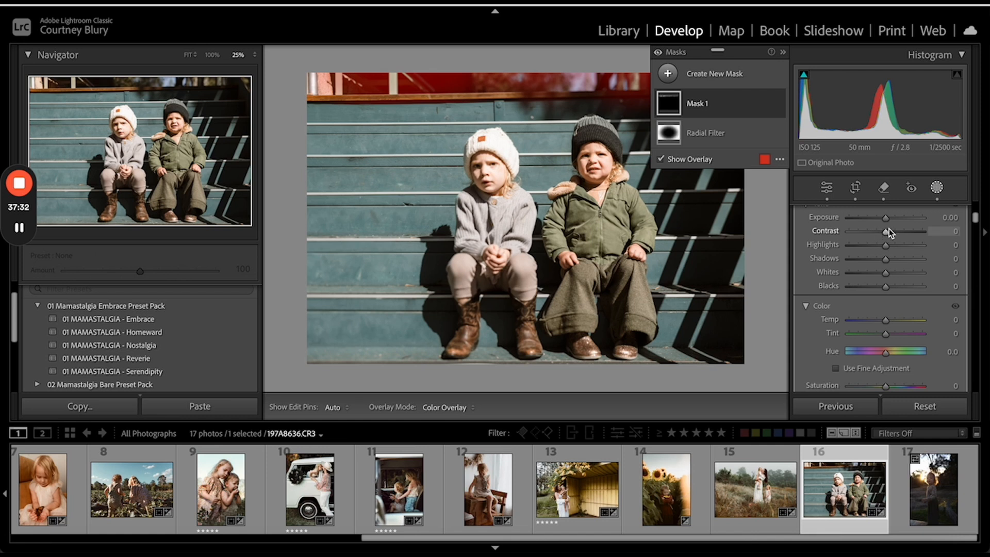
left_click_drag(885, 218, 861, 216)
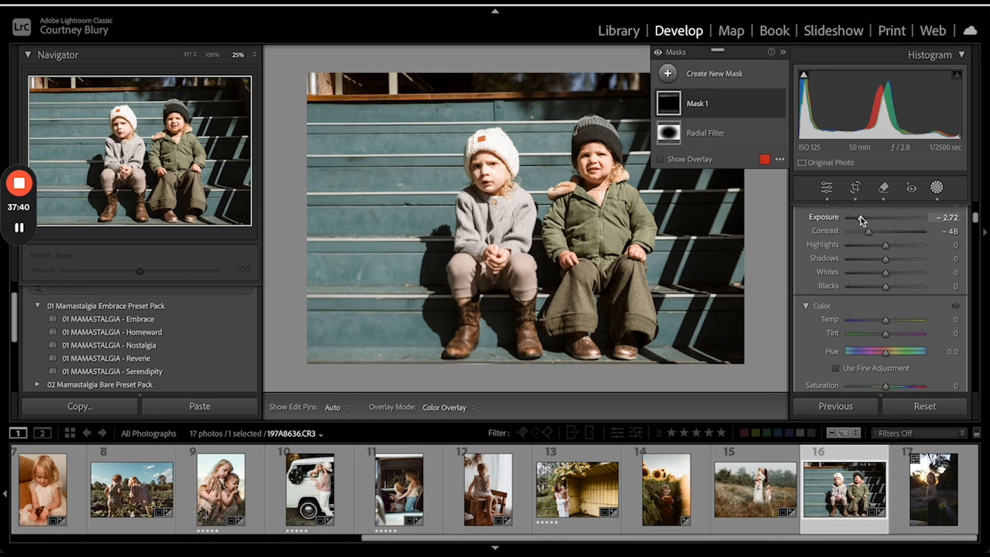
left_click_drag(874, 246, 855, 245)
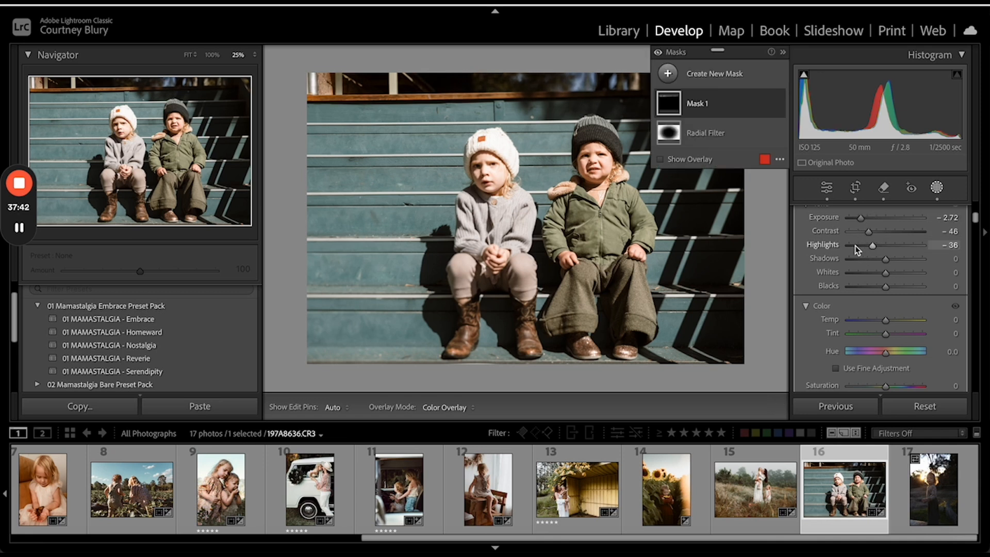
- Lower the Clarity of the background mask on the steps photo and finish masking
scroll(865, 246, "down", 10)
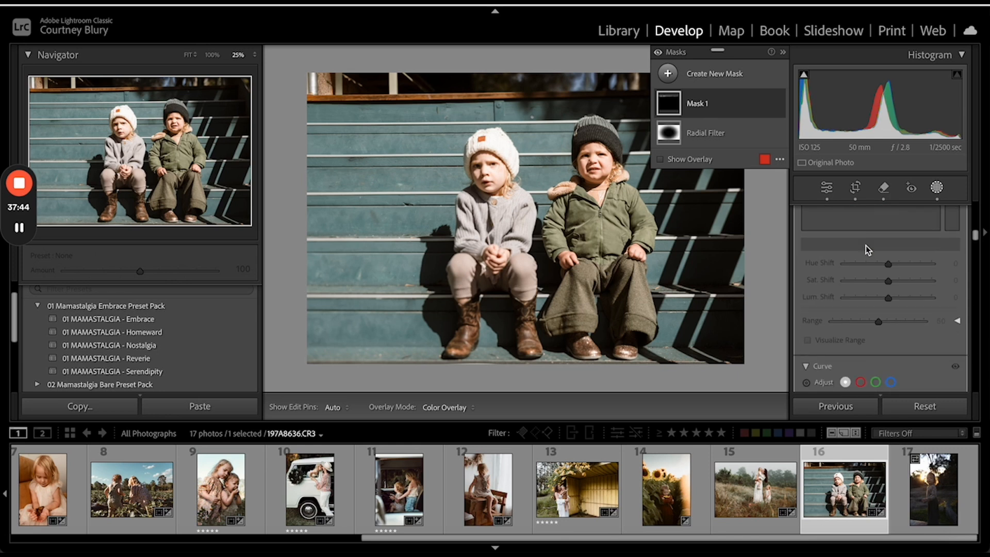
scroll(865, 245, "down", 8)
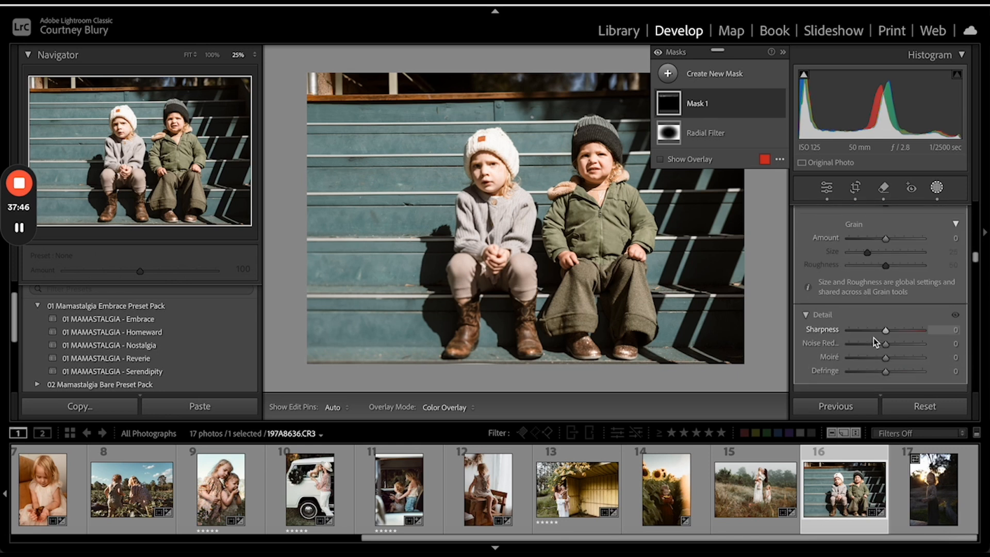
scroll(873, 339, "down", 6)
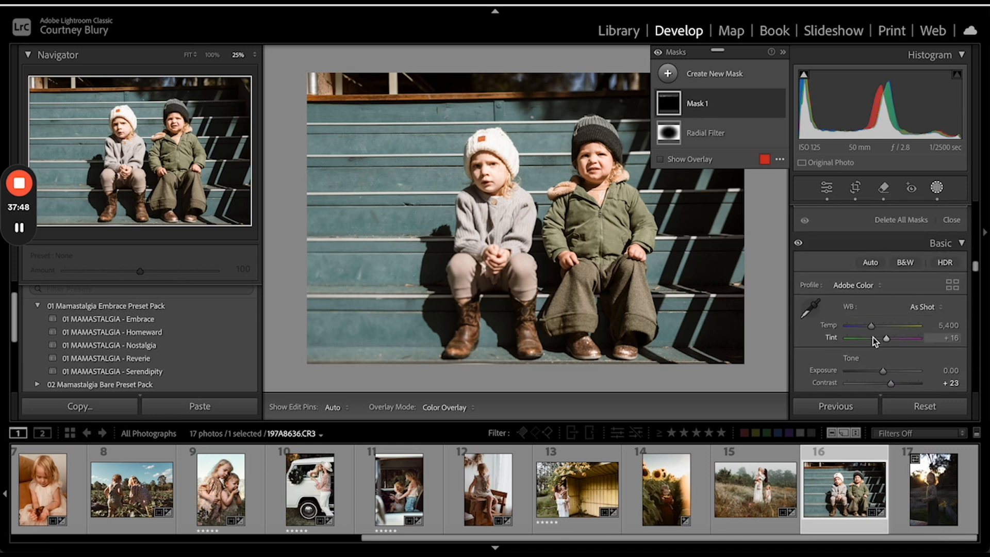
scroll(873, 337, "down", 2)
scroll(873, 337, "up", 8)
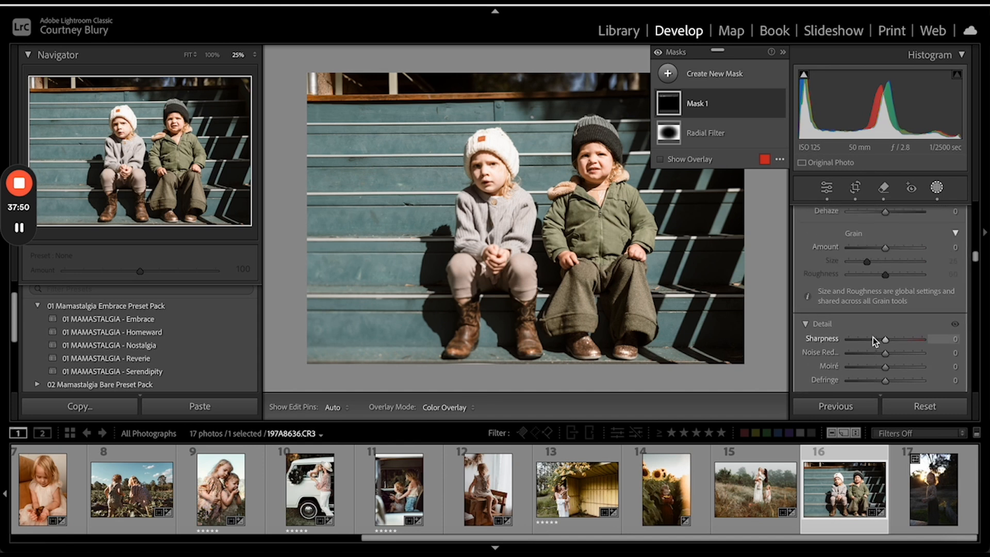
scroll(874, 338, "up", 4)
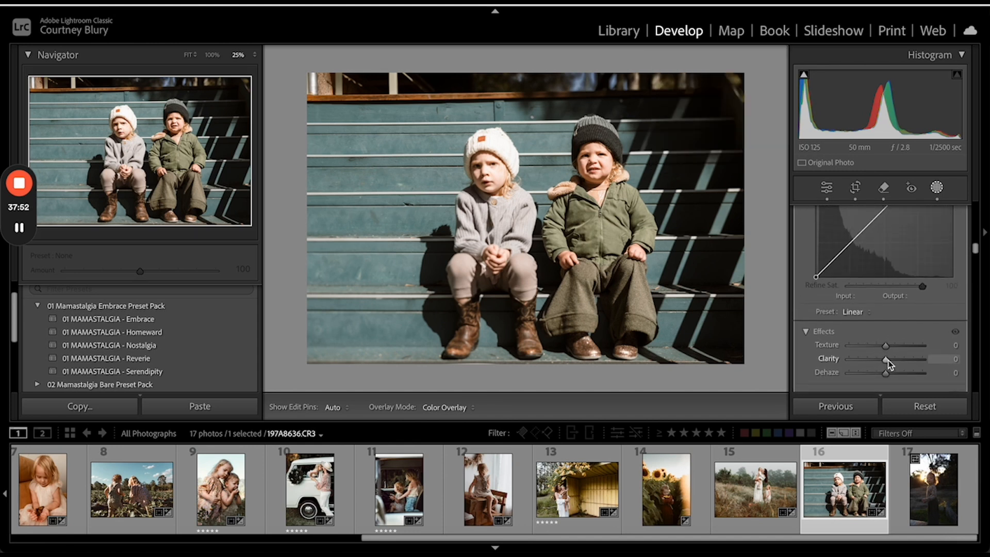
left_click_drag(862, 360, 877, 360)
key("Escape")
key("Escape")
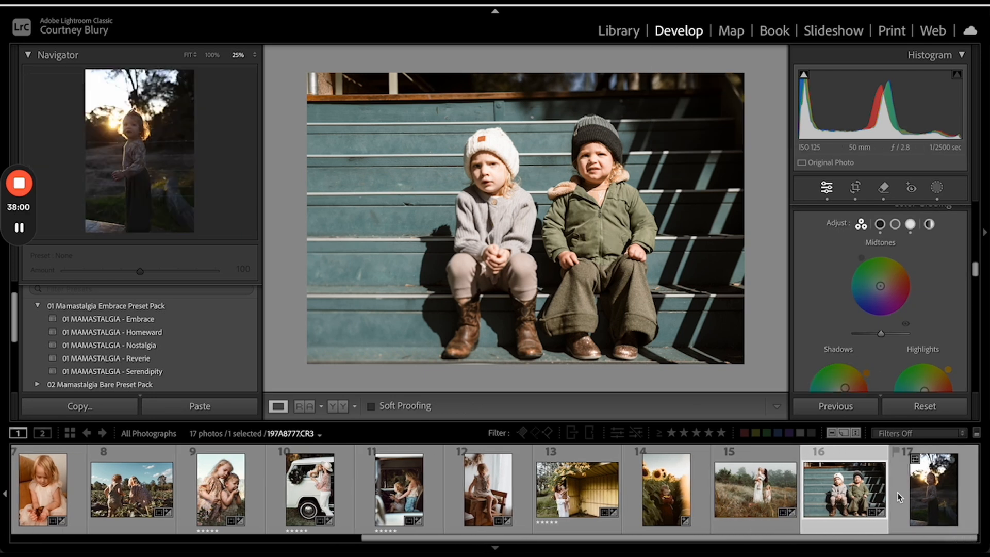
- Apply the 01 MAMASTALGIA - Embrace preset to the backlit photo of the girl and compare it with previews of the other presets
left_click(898, 493)
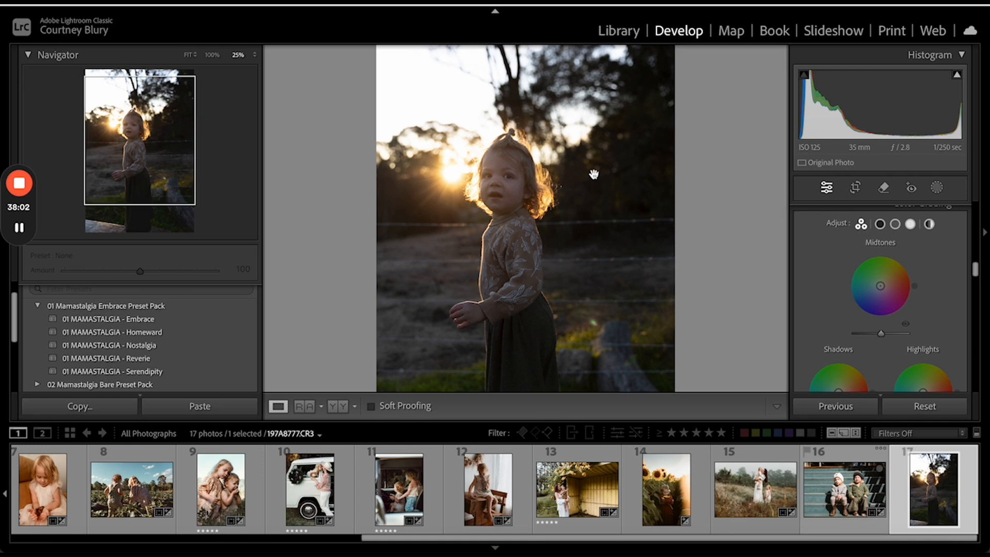
key("ctrl+minus")
key("ctrl+equal")
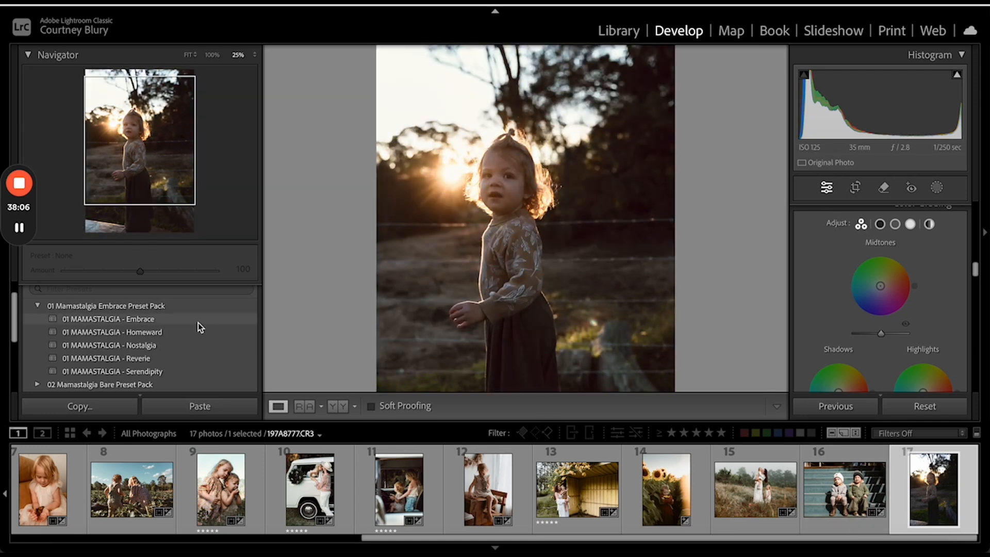
mouse_move(583, 248)
left_mouse_down()
mouse_move(583, 122)
mouse_move(591, 237)
left_mouse_up()
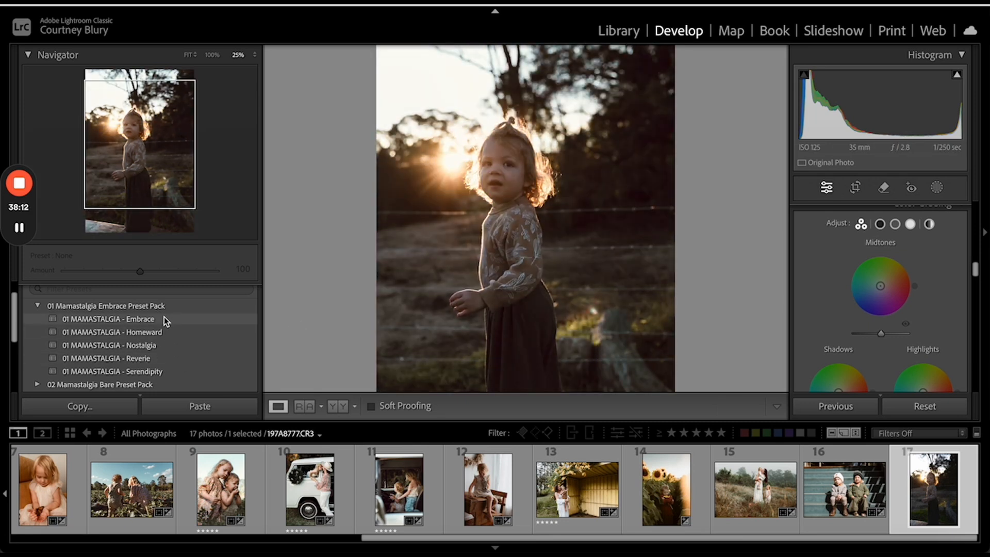
left_click(155, 319)
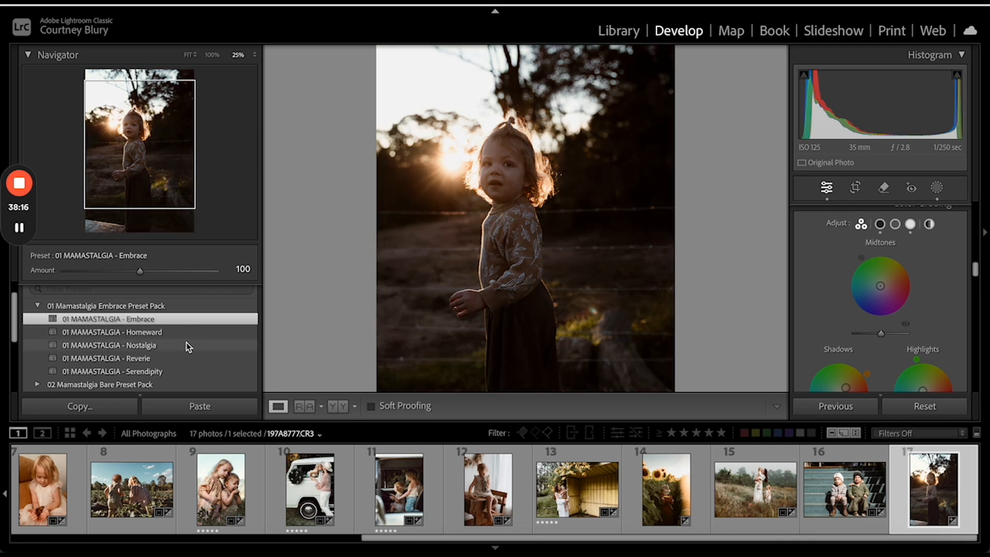
scroll(186, 343, "down", 1)
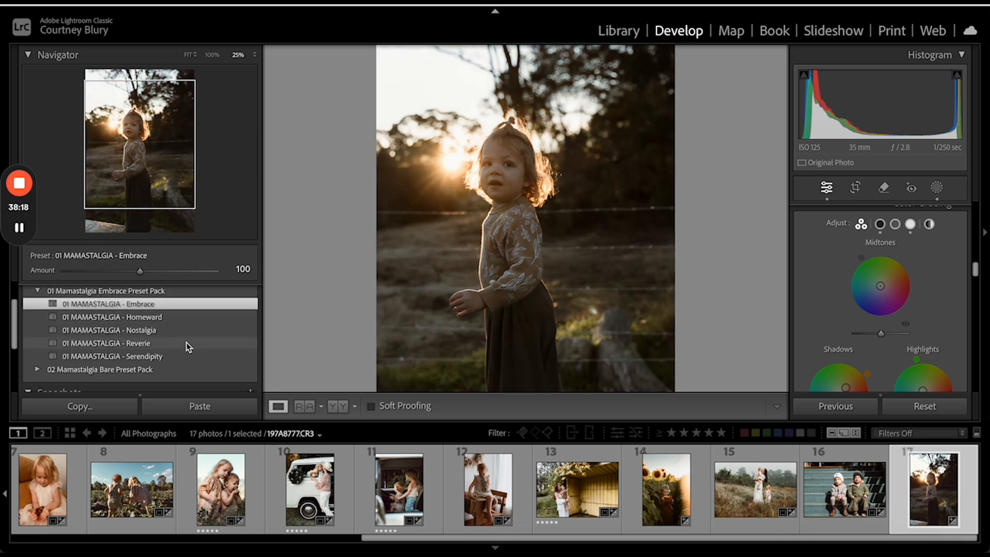
scroll(186, 342, "down", 1)
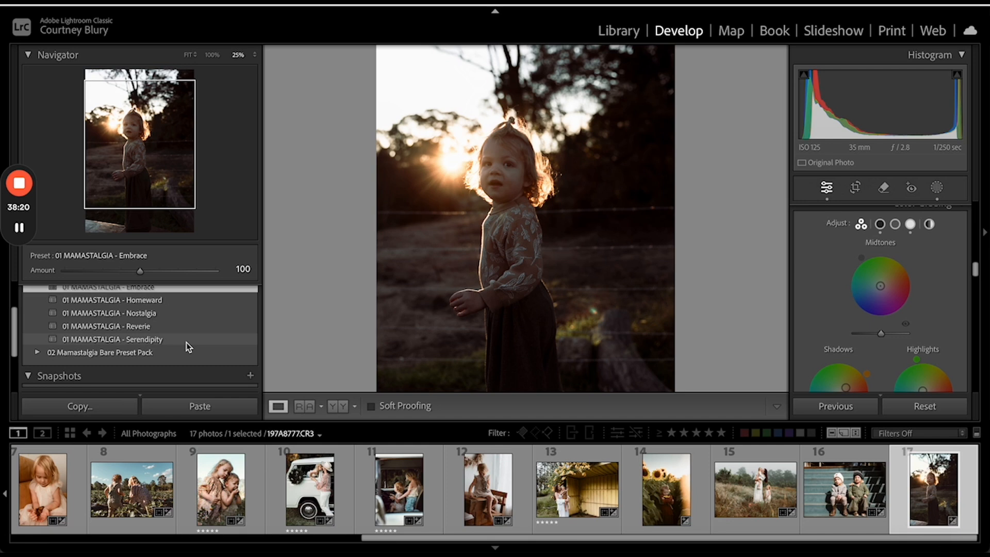
scroll(187, 343, "up", 3)
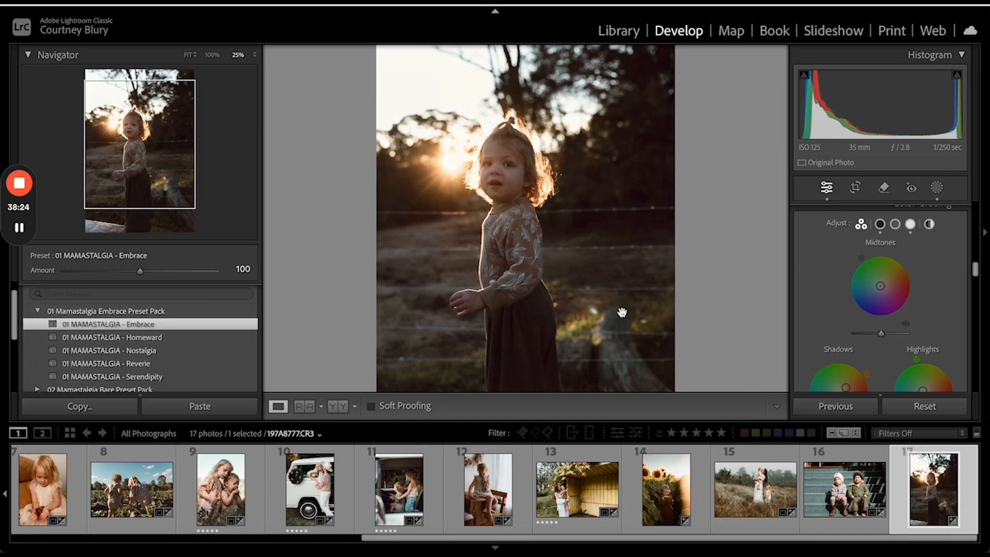
- Crop the backlit photo tighter around the girl at the original aspect ratio, cutting out the log at the bottom edge
key("ctrl+minus")
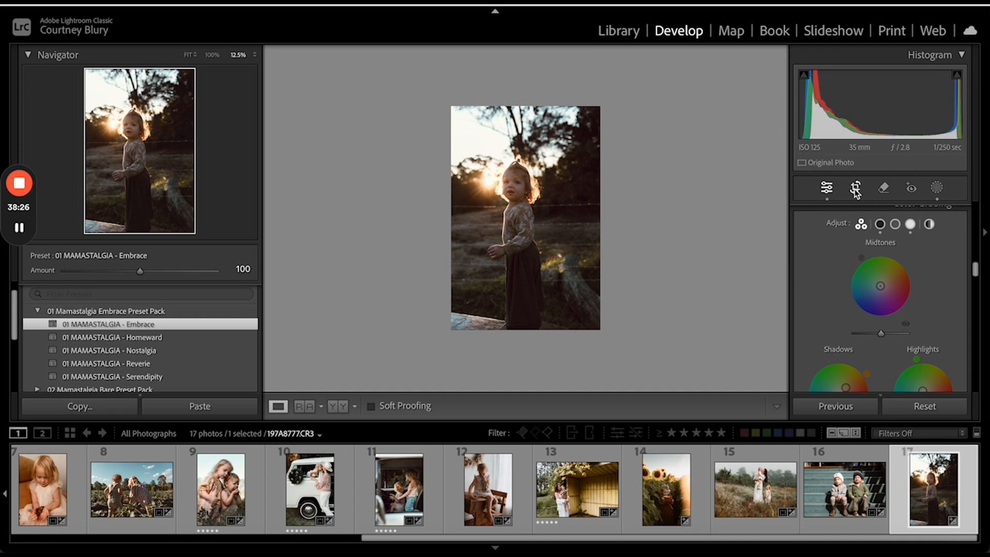
left_click(856, 189)
left_click_drag(419, 378, 425, 370)
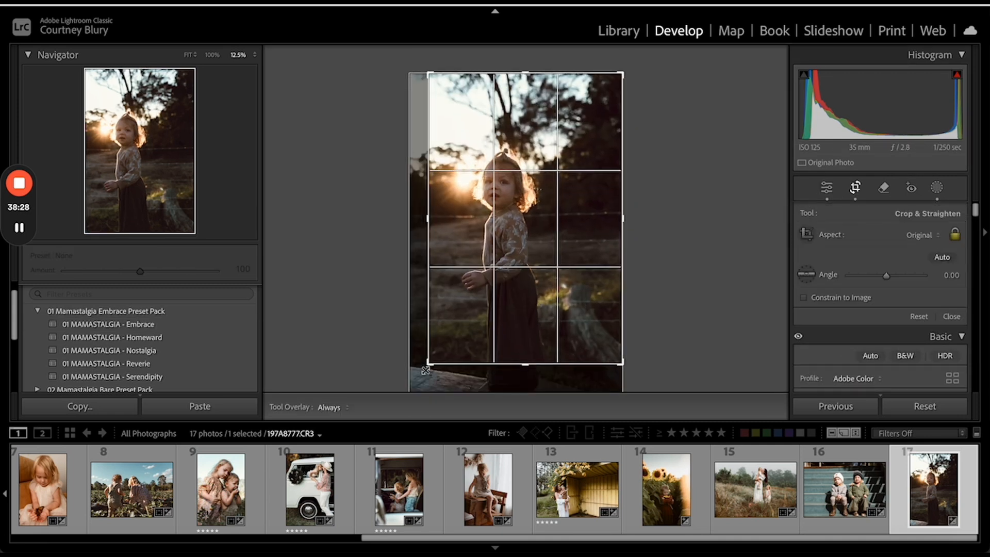
left_click_drag(526, 273, 531, 215)
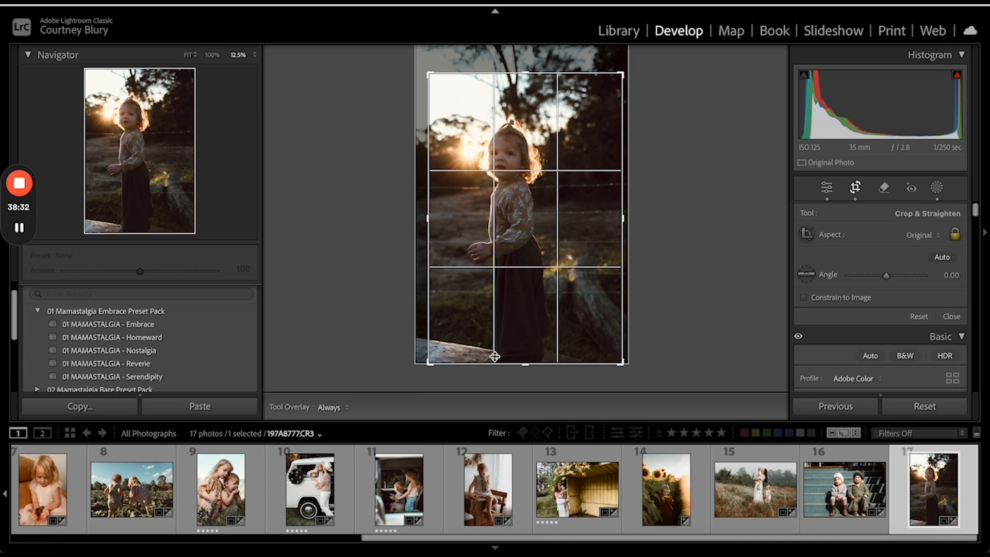
left_click_drag(512, 195, 521, 236)
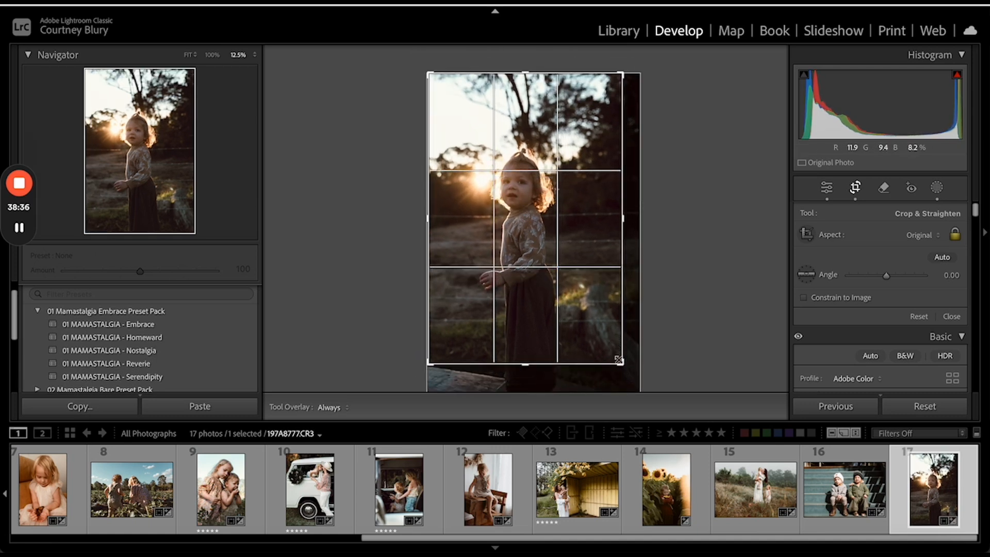
left_click_drag(622, 363, 604, 340)
left_click_drag(535, 240, 541, 199)
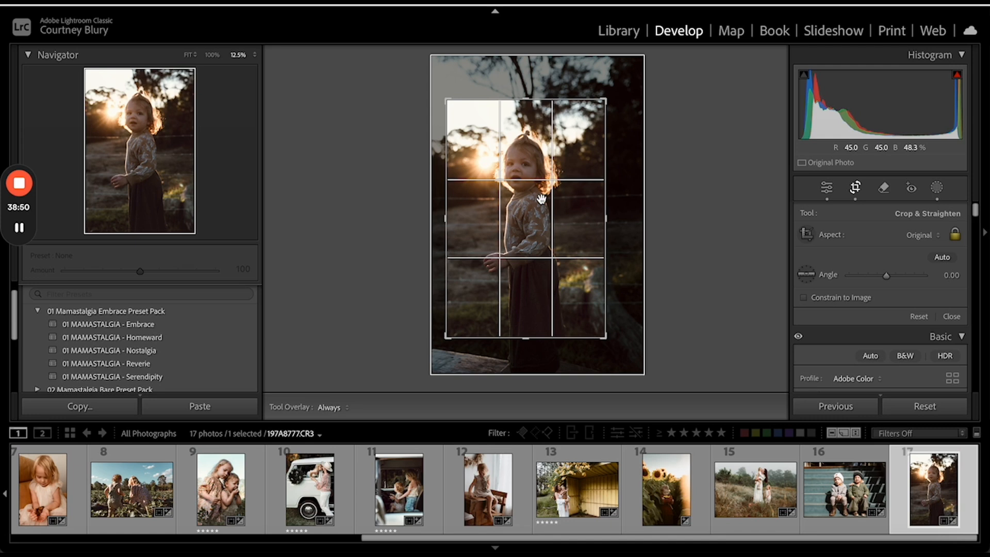
key("Return")
- Set Shadows to +55 on the backlit photo of the girl
key("ctrl+=")
key("ctrl+=")
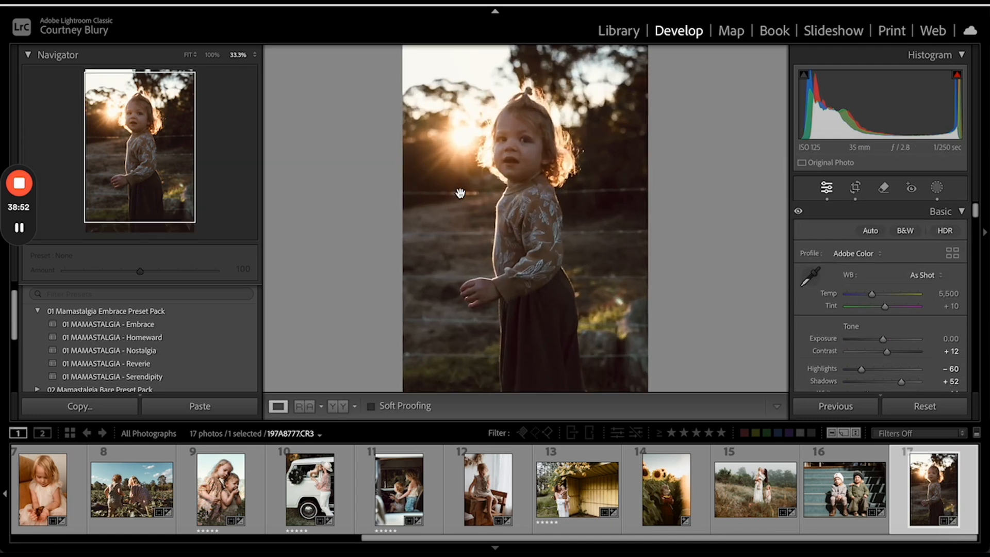
scroll(927, 298, "down", 3)
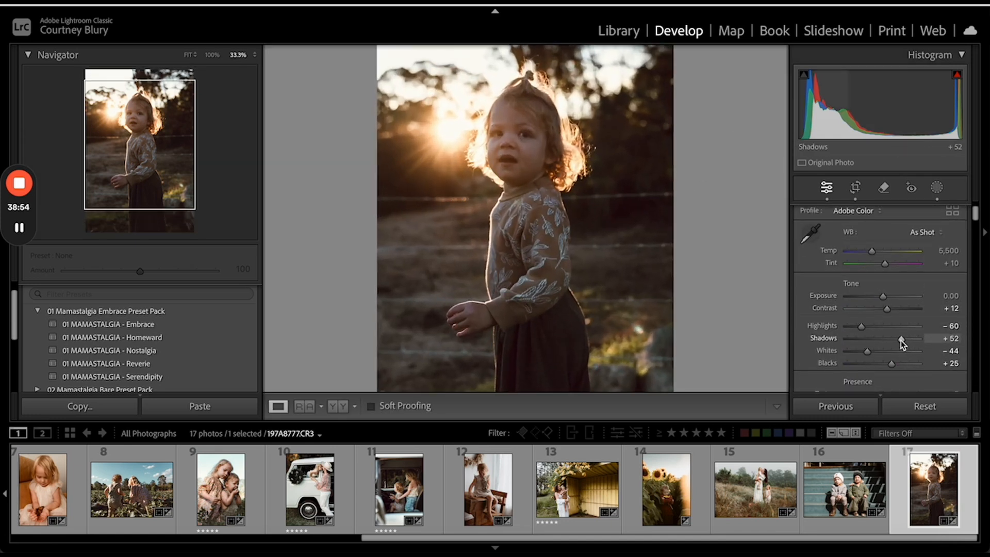
- Create a new brush mask and paint it over the girl's face
left_click(937, 187)
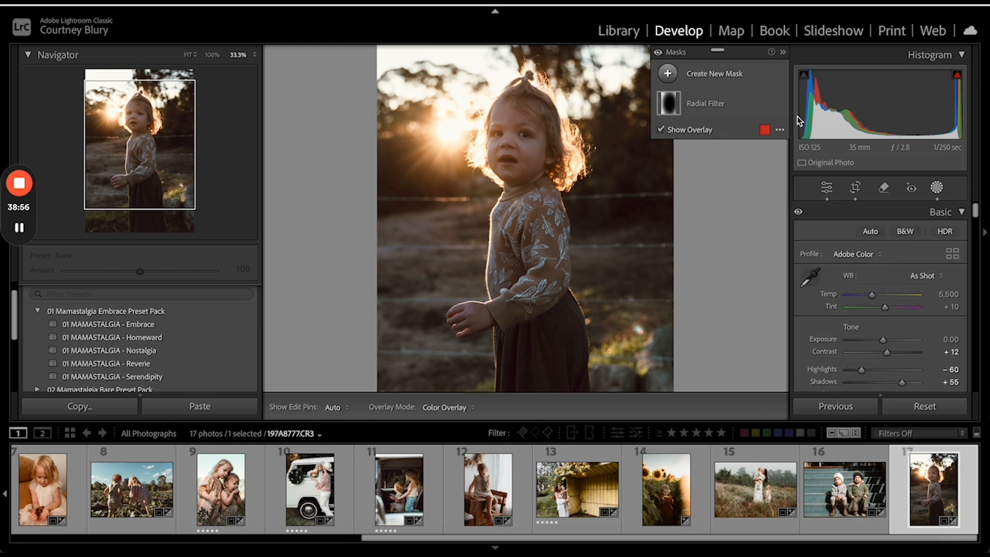
left_click(715, 75)
left_click(739, 192)
mouse_move(527, 176)
left_mouse_down()
mouse_move(510, 125)
mouse_move(544, 145)
left_mouse_up()
- Set Contrast to 4 on the girl's face mask and fine-tune the mask's other adjustments
scroll(877, 327, "down", 5)
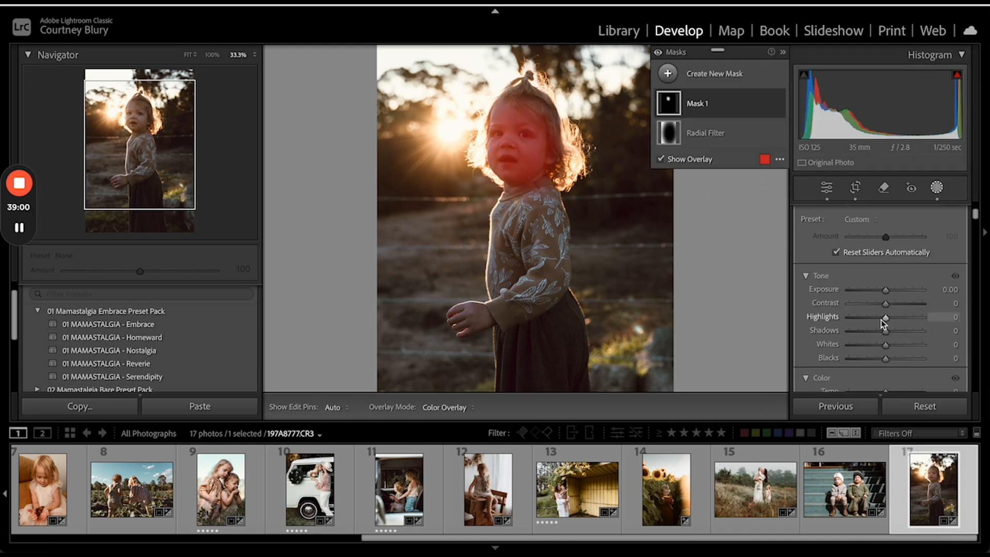
left_click_drag(883, 302, 890, 303)
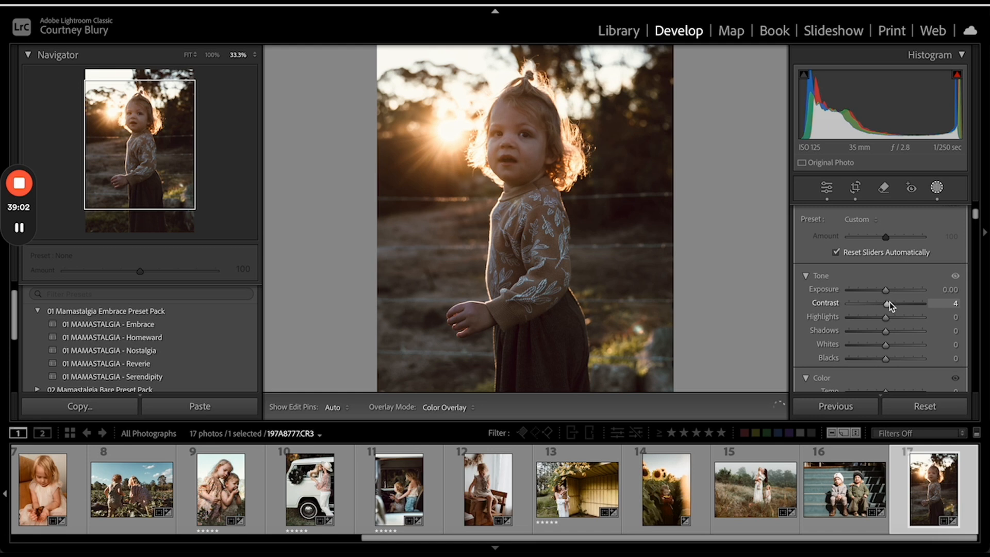
scroll(885, 329, "down", 6)
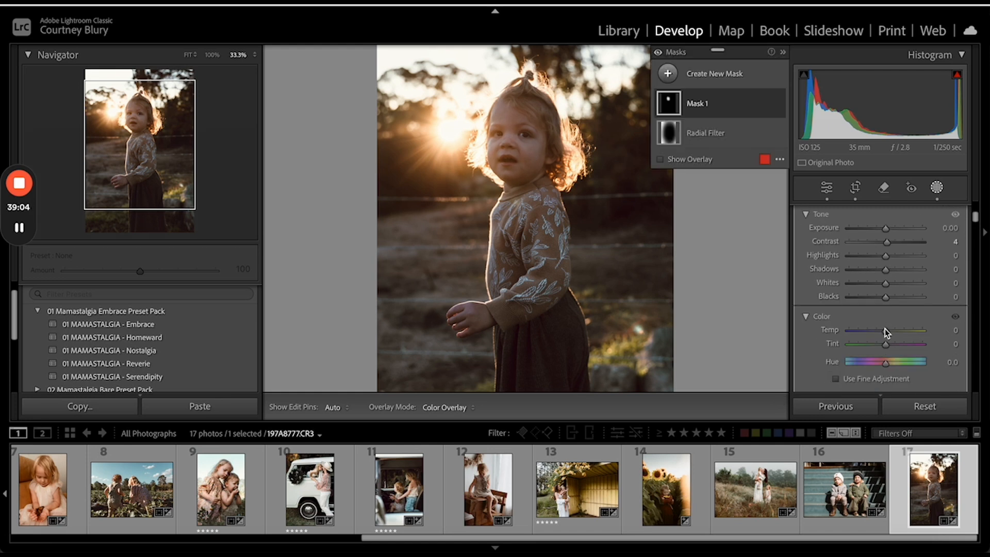
scroll(885, 329, "down", 6)
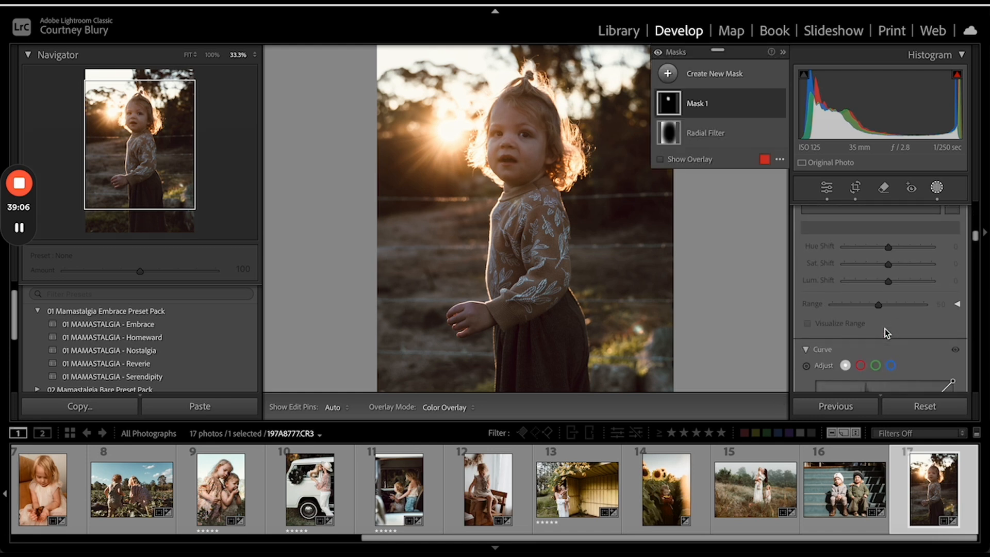
left_click_drag(885, 351, 893, 350)
scroll(893, 350, "up", 5)
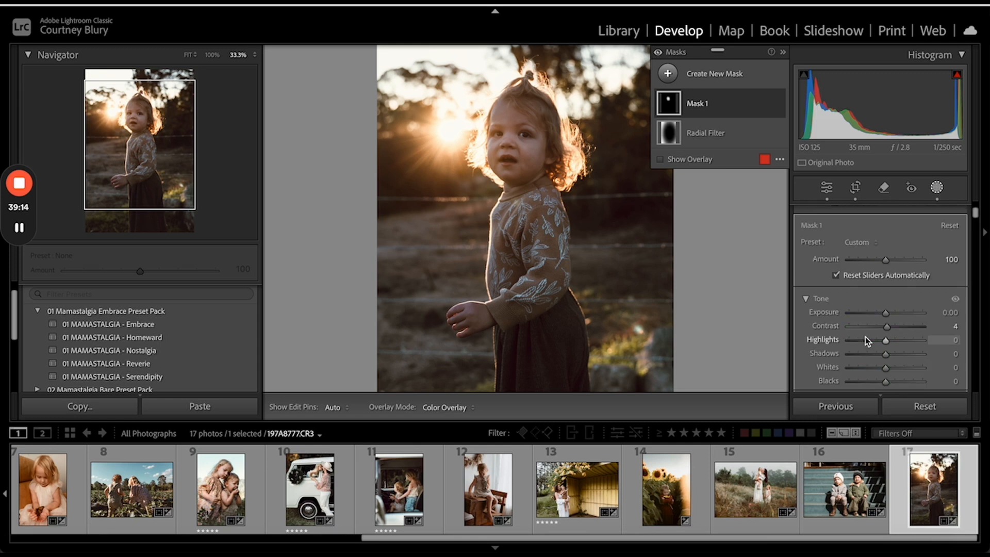
scroll(885, 306, "up", 4)
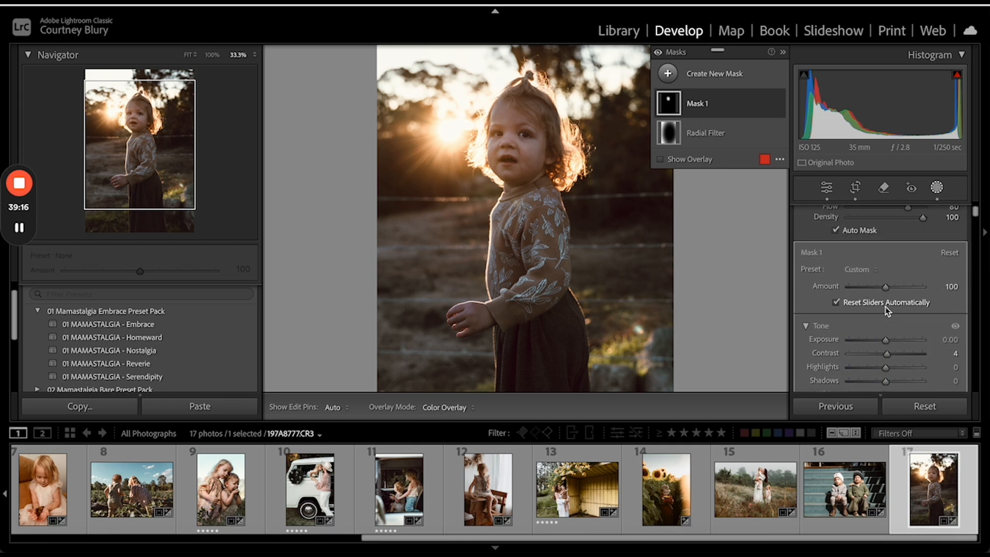
scroll(885, 306, "down", 4)
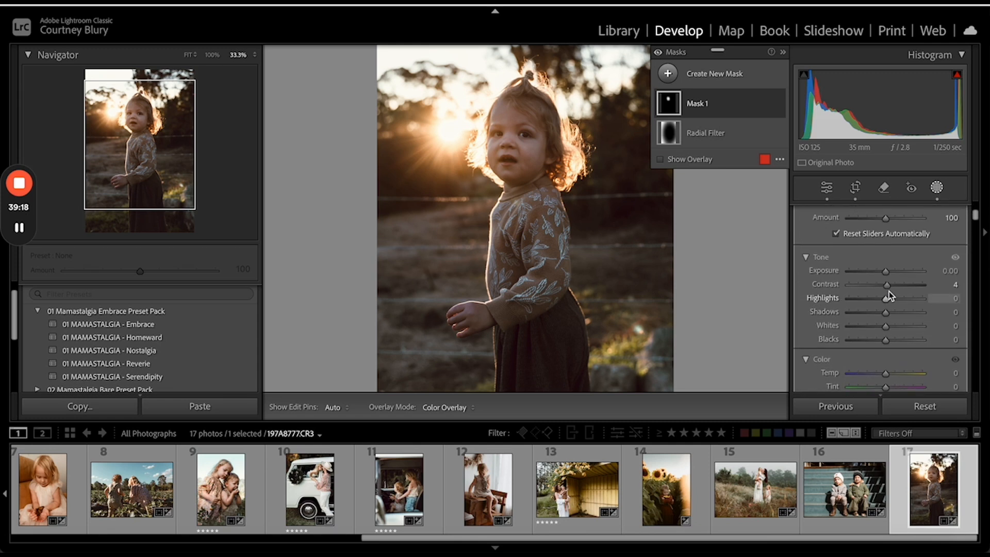
left_click_drag(886, 287, 889, 304)
scroll(887, 299, "down", 4)
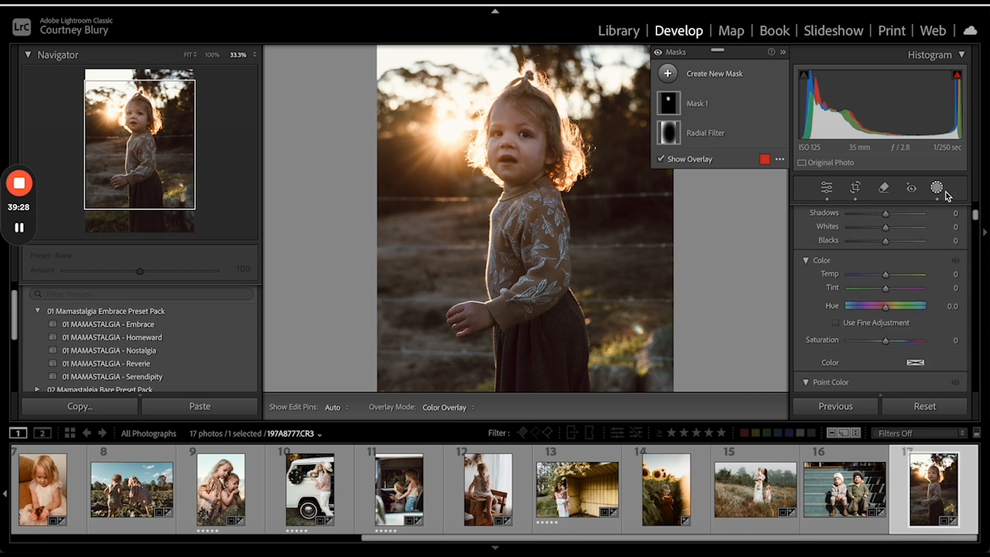
- Create a new brush mask and paint it over the sunlit sky and trees behind the girl
left_click(714, 75)
left_click(729, 193)
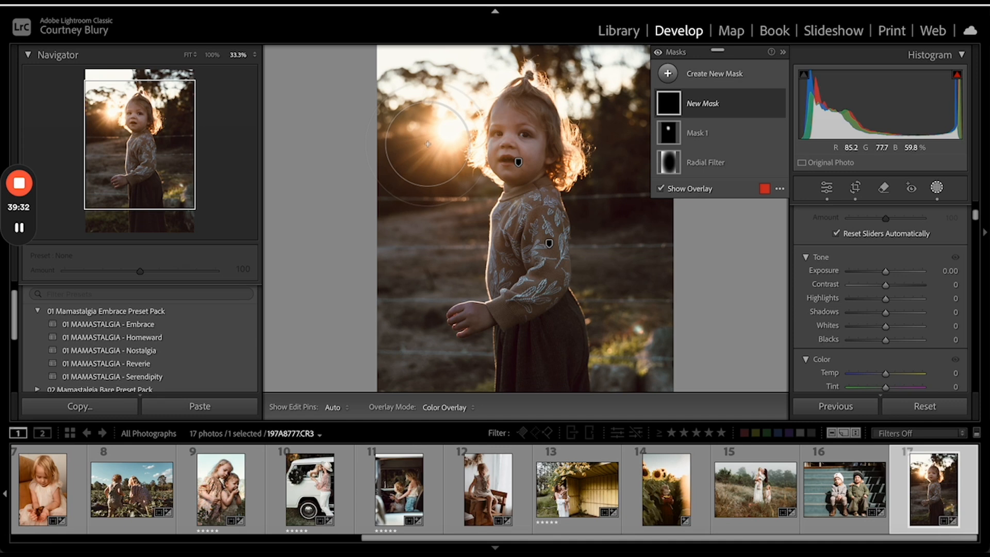
key("super+minus")
mouse_move(446, 135)
left_mouse_down()
mouse_move(451, 98)
mouse_move(561, 56)
mouse_move(608, 95)
mouse_move(643, 147)
mouse_move(592, 188)
mouse_move(638, 181)
left_mouse_up()
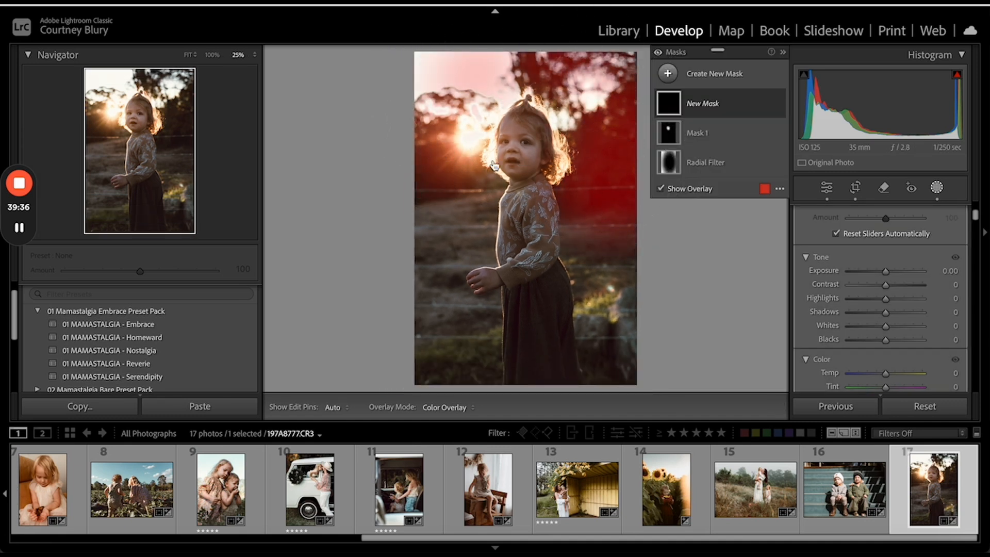
- Warm the background mask by setting its Temp to 43, and close masking
scroll(858, 287, "down", 2)
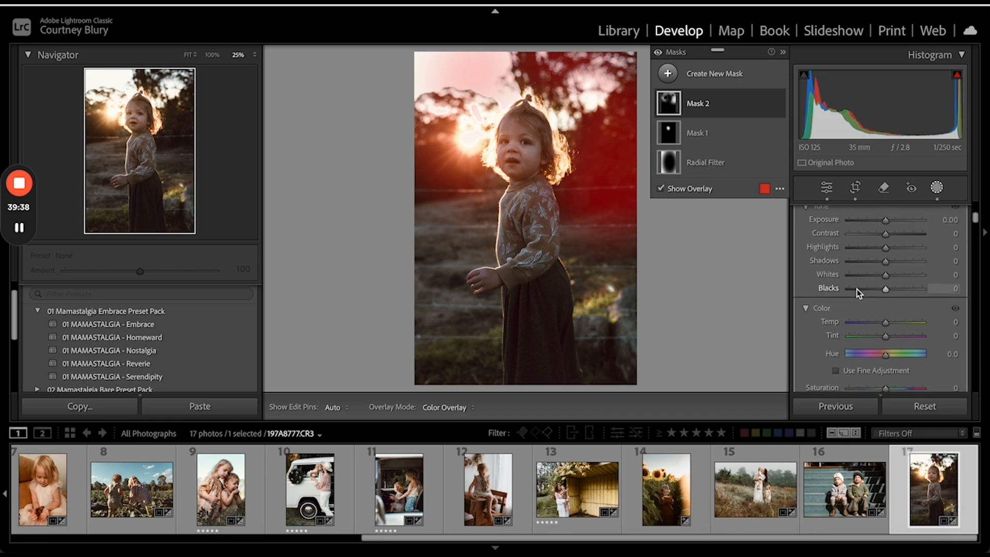
left_click_drag(885, 322, 899, 321)
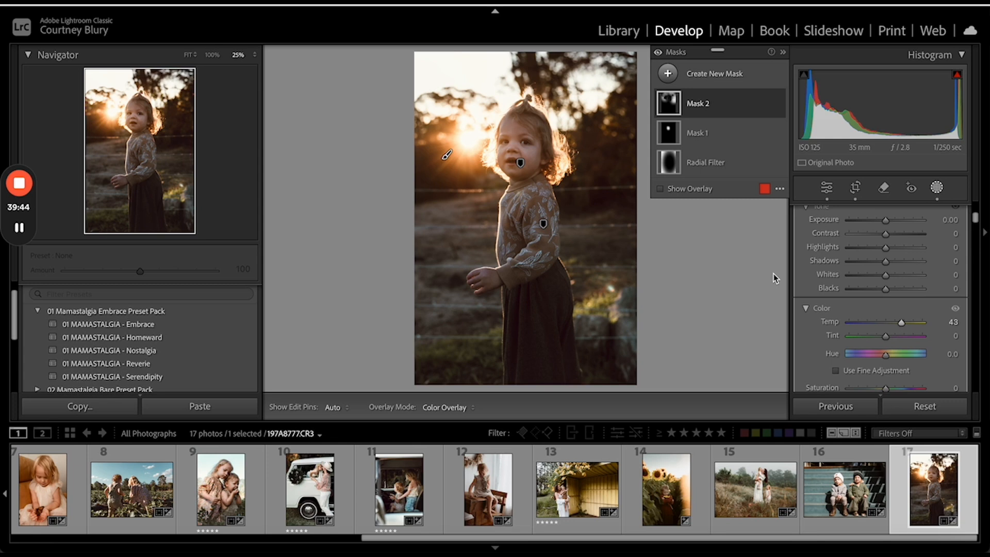
key("Escape")
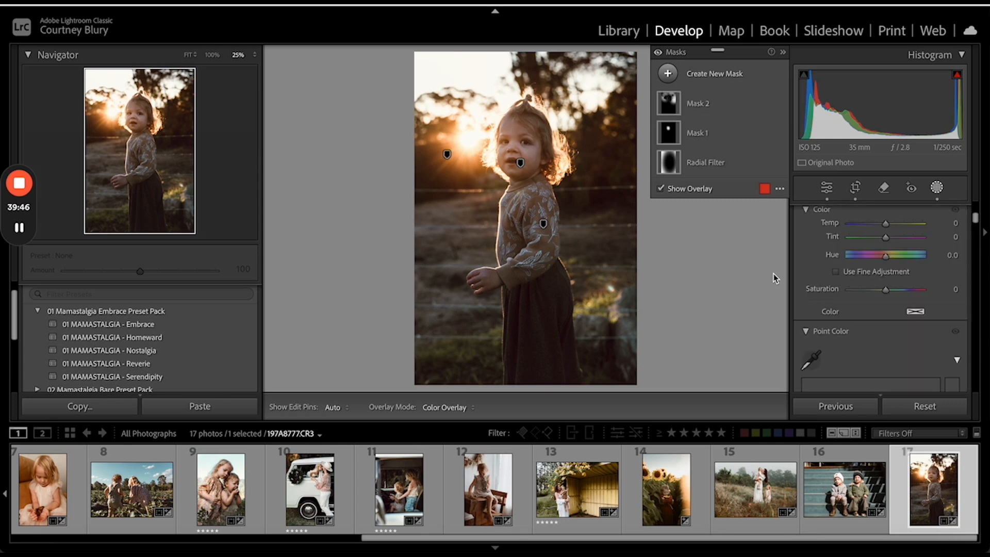
key("Escape")
- Create another brush mask and paint it over the girl's hand
key("ctrl+=")
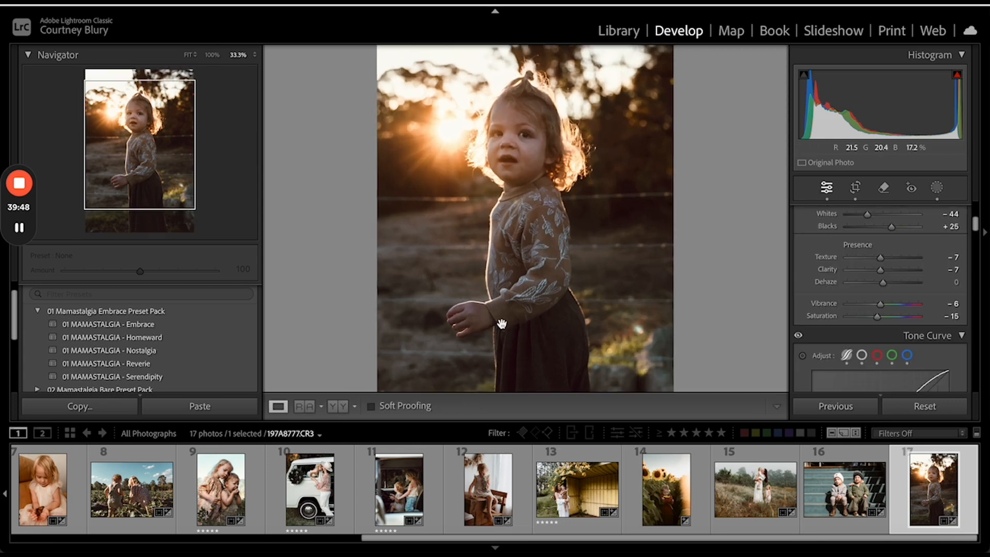
left_click_drag(502, 324, 508, 275)
left_click(937, 187)
left_click(711, 78)
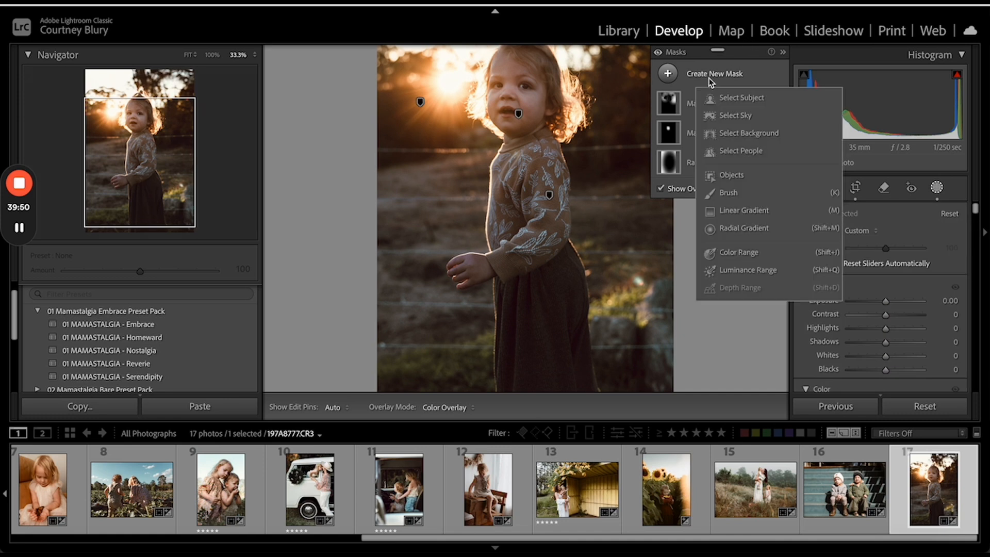
left_click(727, 193)
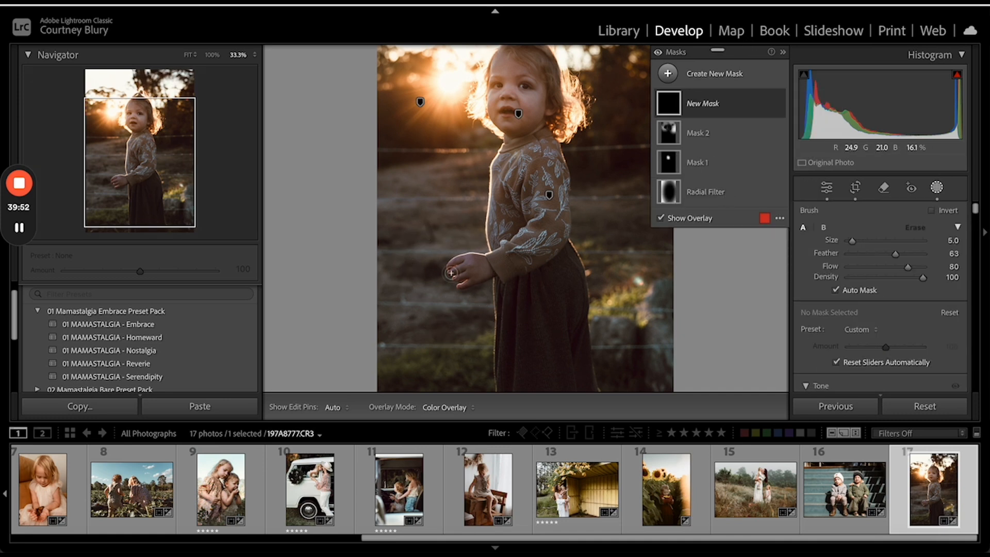
mouse_move(452, 273)
left_mouse_down()
mouse_move(469, 269)
mouse_move(462, 276)
left_mouse_up()
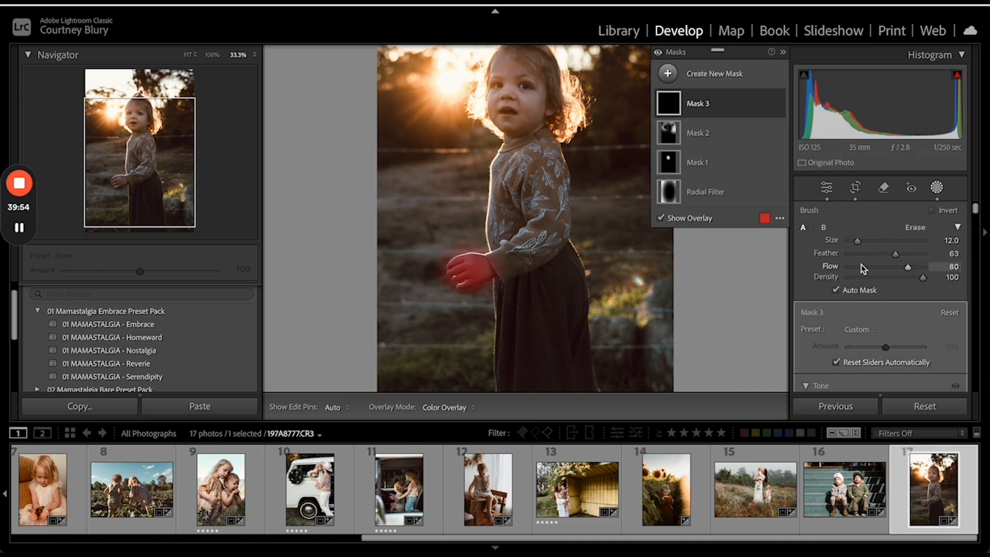
- Set Contrast to -24, Highlights to 19 and Temp to 12 on the hand mask
scroll(863, 269, "down", 2)
mouse_move(886, 295)
left_mouse_down()
mouse_move(869, 295)
mouse_move(895, 309)
left_mouse_up()
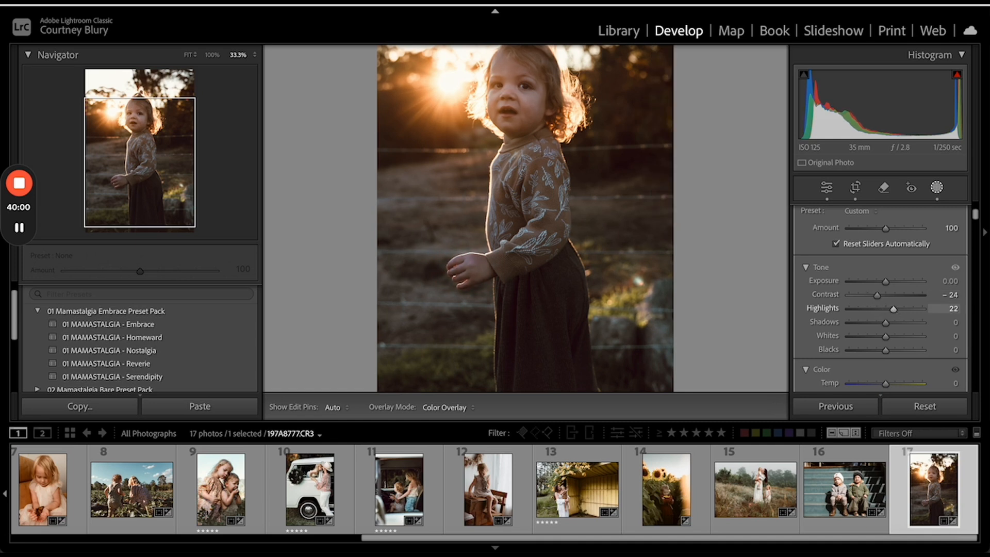
left_click_drag(891, 308, 891, 309)
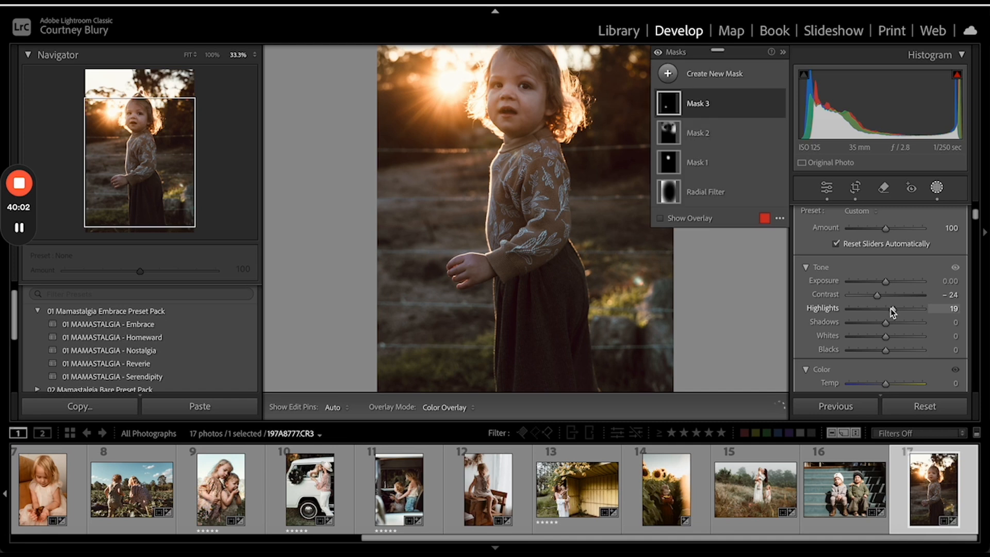
scroll(891, 309, "down", 3)
left_click_drag(887, 347, 891, 347)
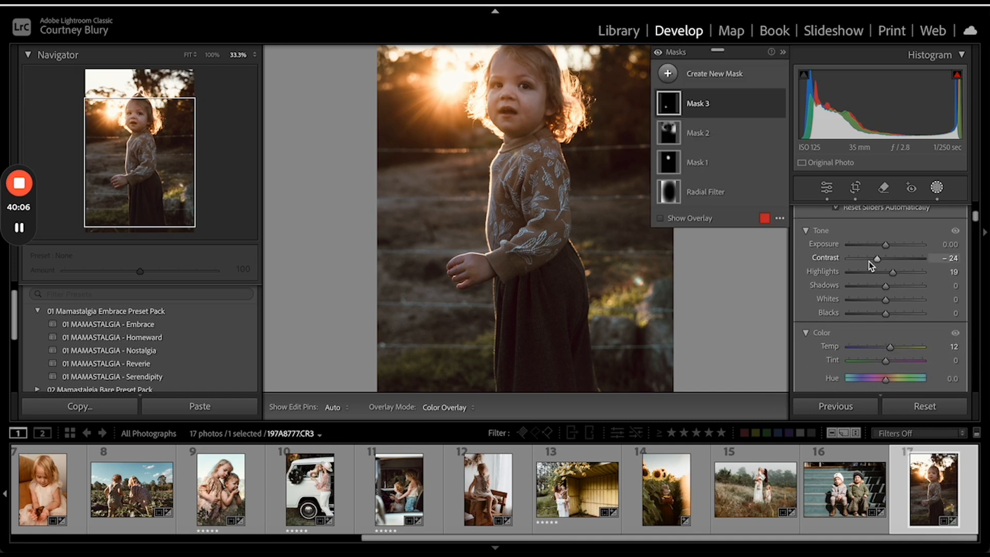
scroll(868, 262, "down", 10)
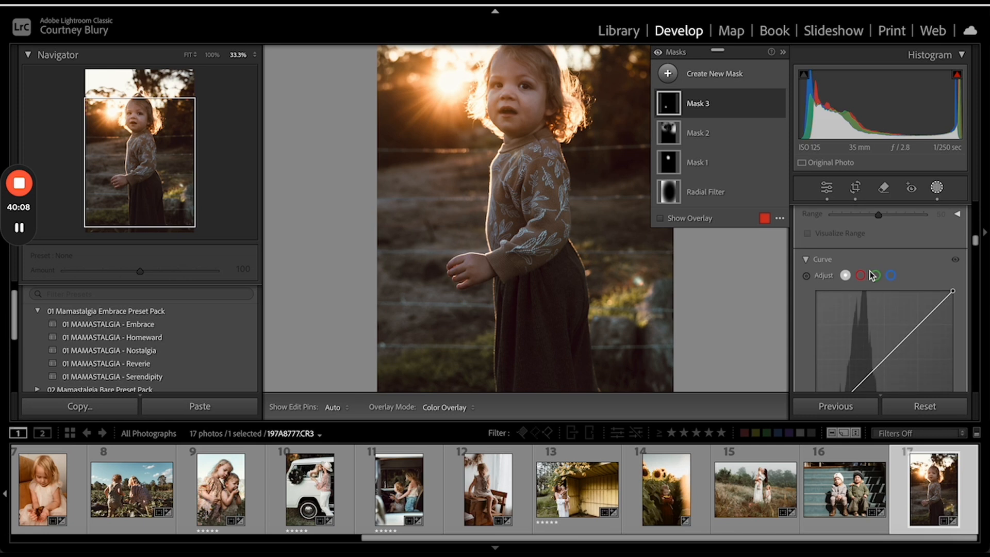
scroll(869, 271, "down", 6)
left_click_drag(885, 291, 891, 299)
scroll(866, 279, "up", 15)
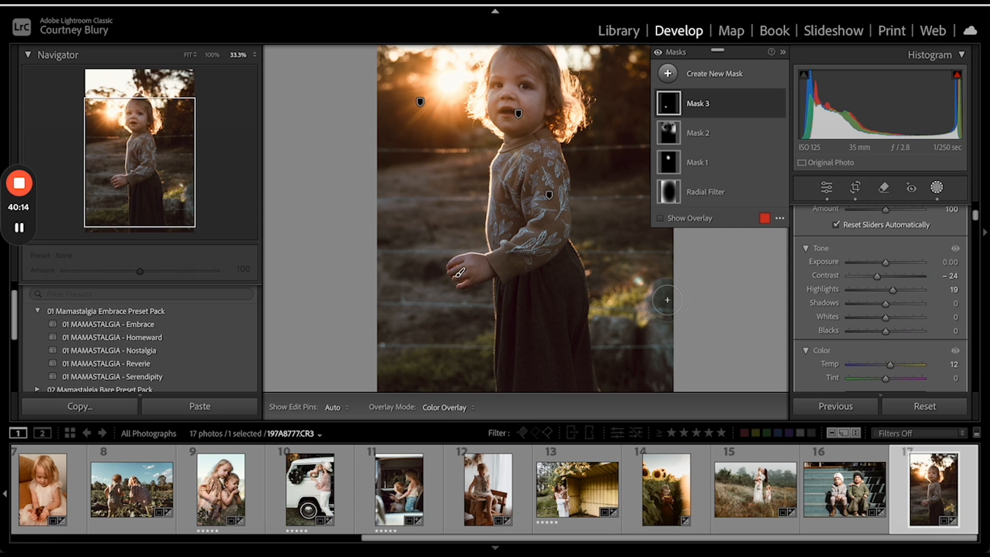
- Review the edited photos across the filmstrip and open the sunflower field photo
key("super+minus")
key("super+minus")
scroll(724, 515, "left", 6)
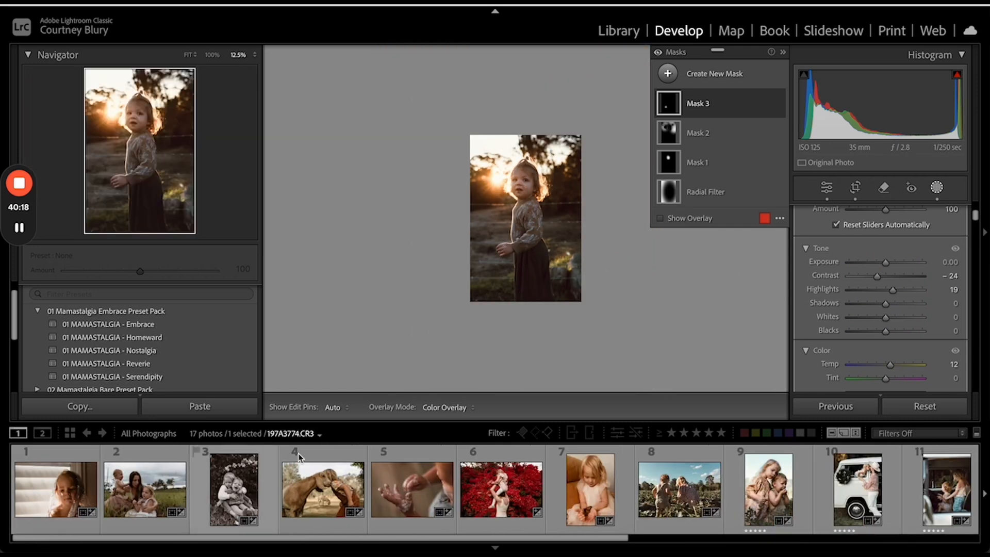
scroll(485, 482, "right", 6)
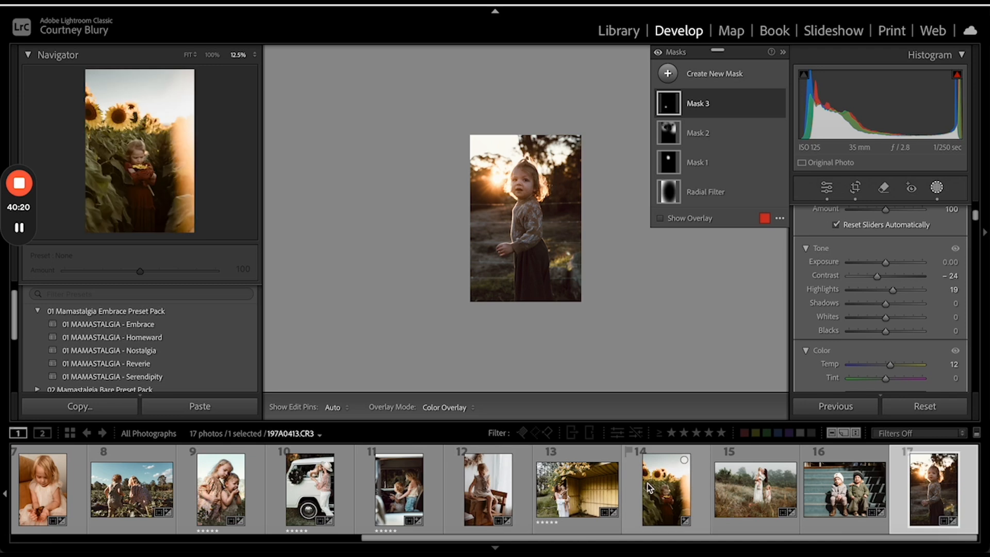
left_click(665, 488)
scroll(373, 493, "left", 6)
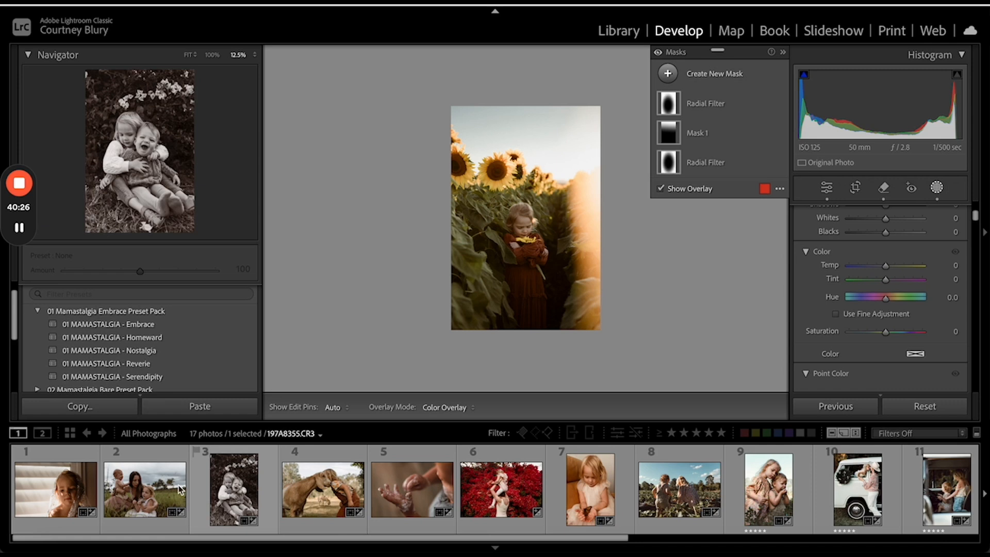
scroll(450, 485, "right", 2)
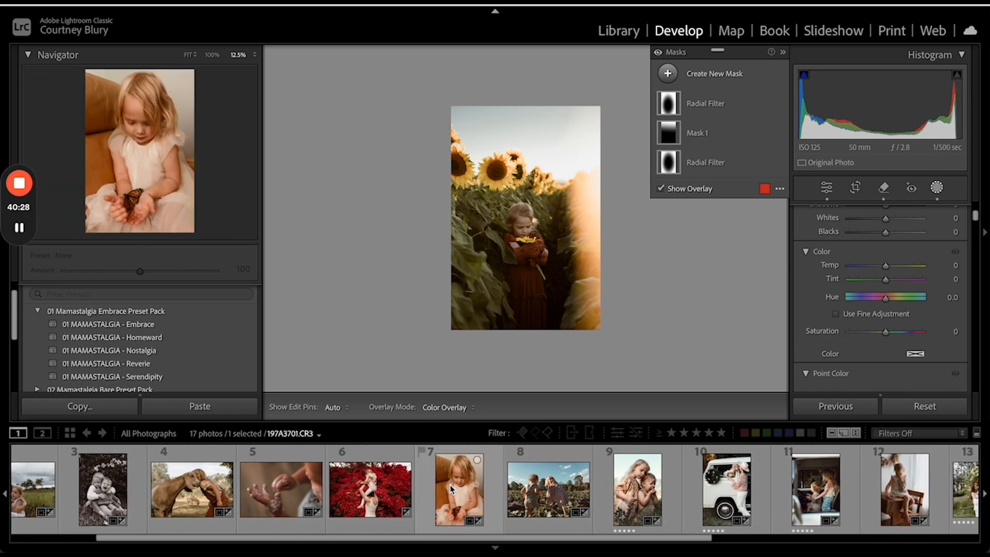
scroll(451, 489, "right", 6)
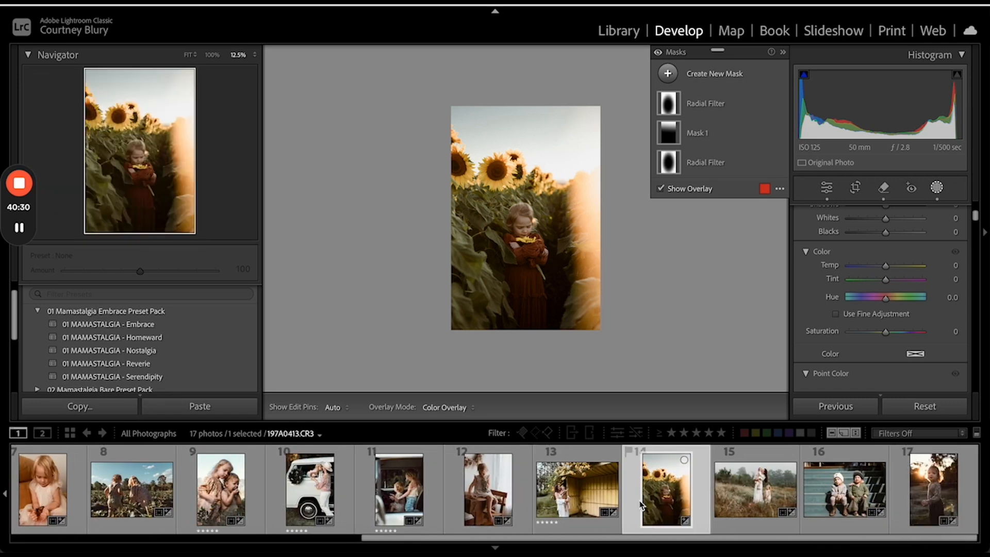
- Open the misty field photo of the mother and two children, show it whole, and collapse the mask list
left_click(779, 478)
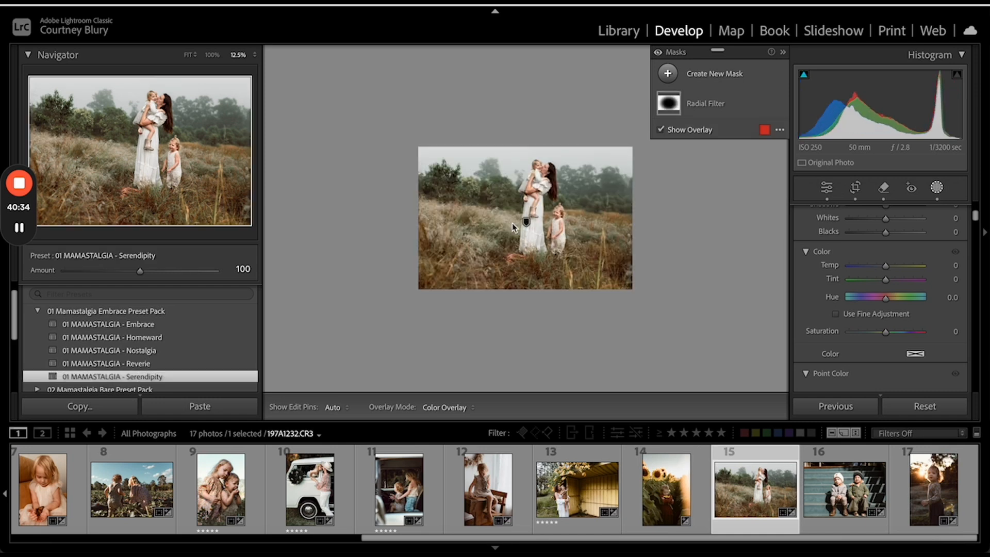
key("z")
key("ctrl+minus")
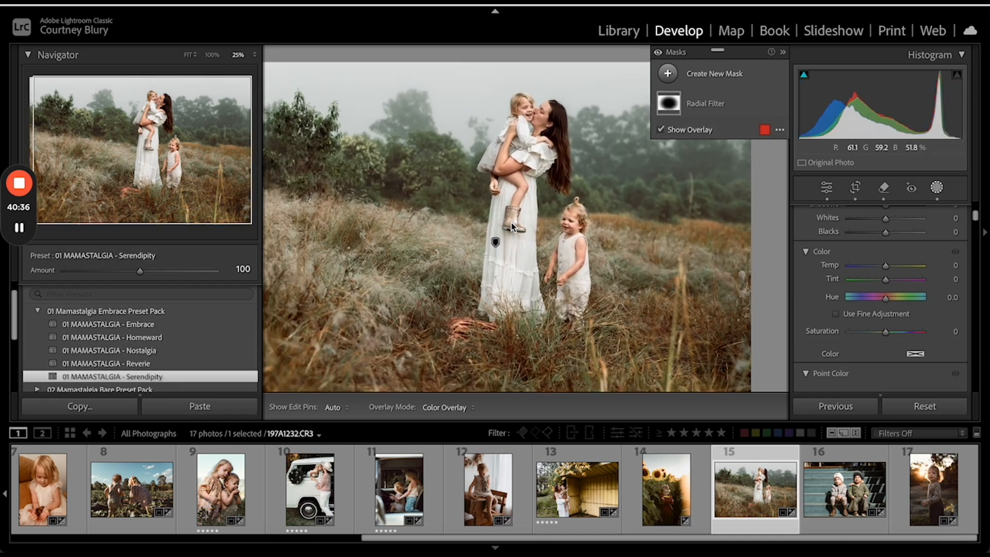
left_click(783, 54)
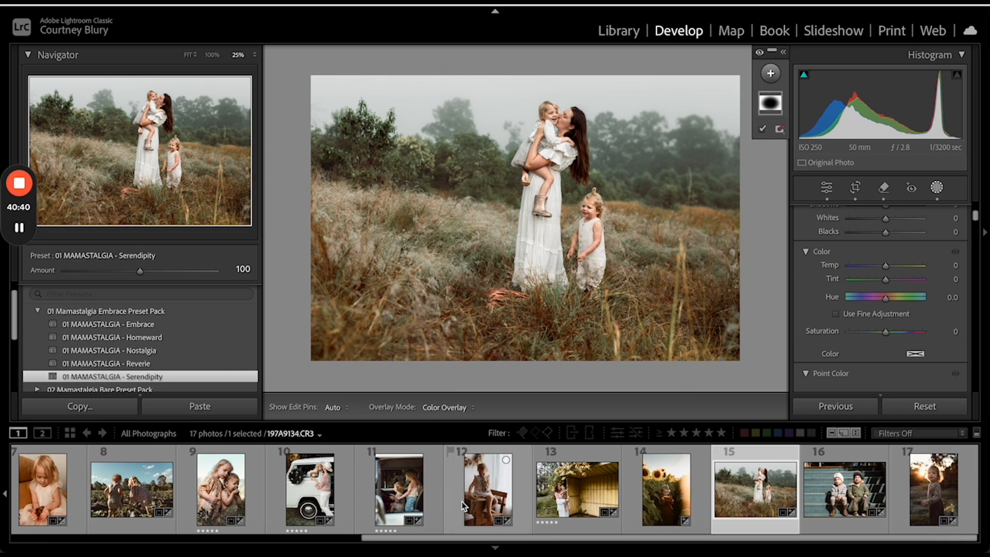
- Look through the whole filmstrip to compare the finished edits as a set
scroll(462, 501, "left", 5)
scroll(462, 501, "right", 5)
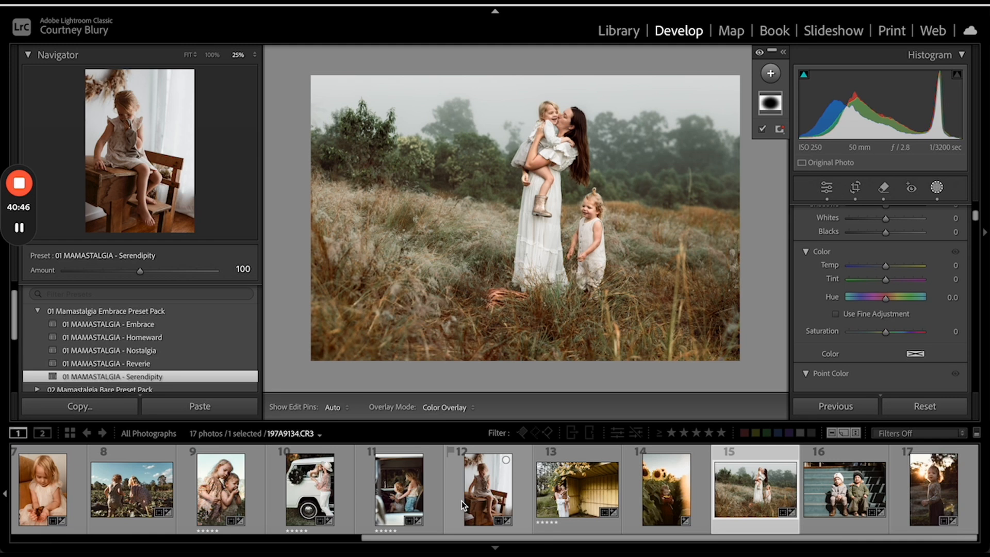
scroll(462, 501, "up", 6)
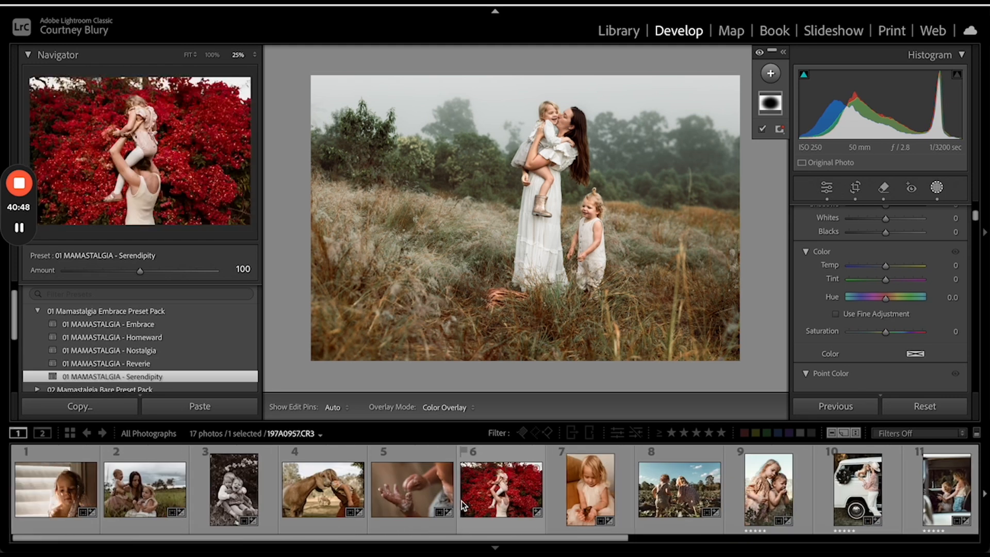
scroll(607, 499, "down", 6)
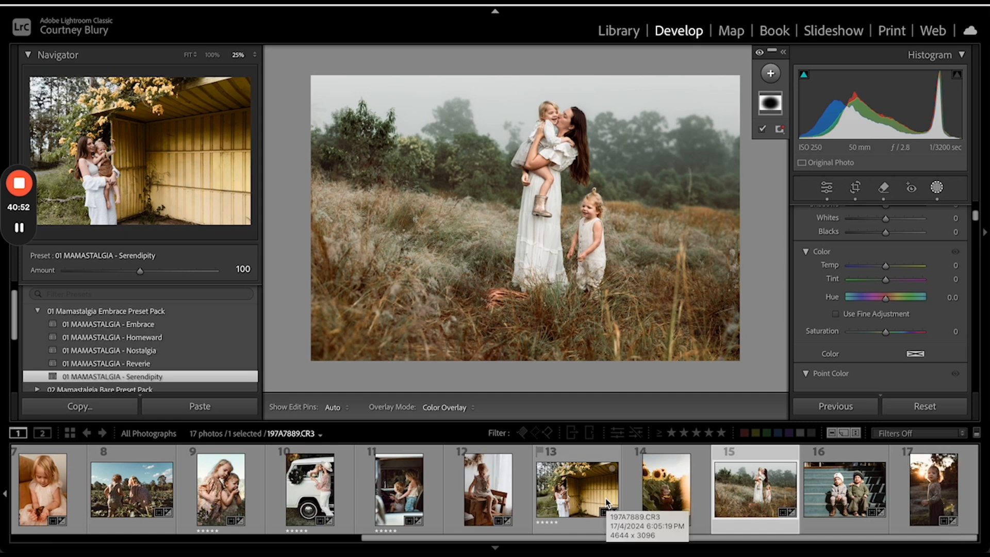
scroll(605, 499, "up", 5)
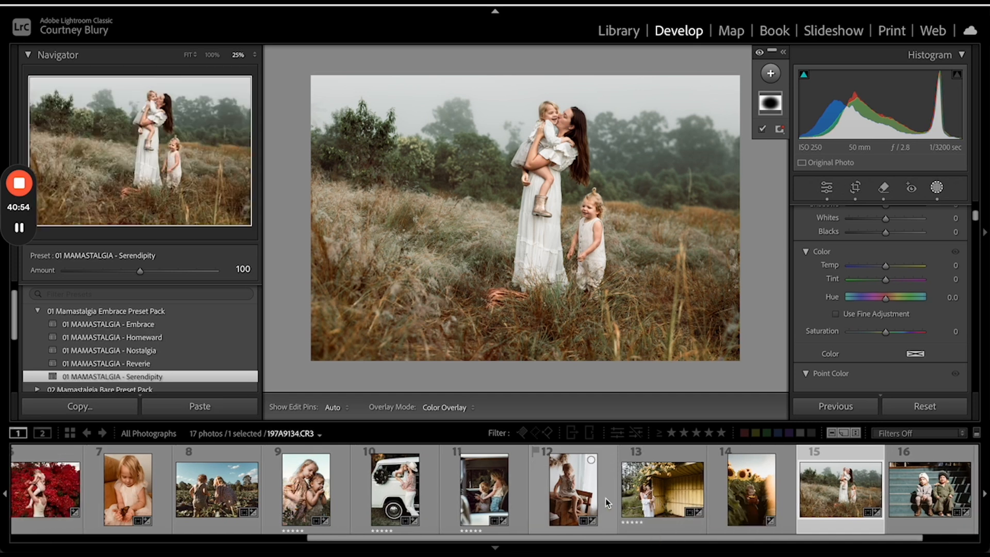